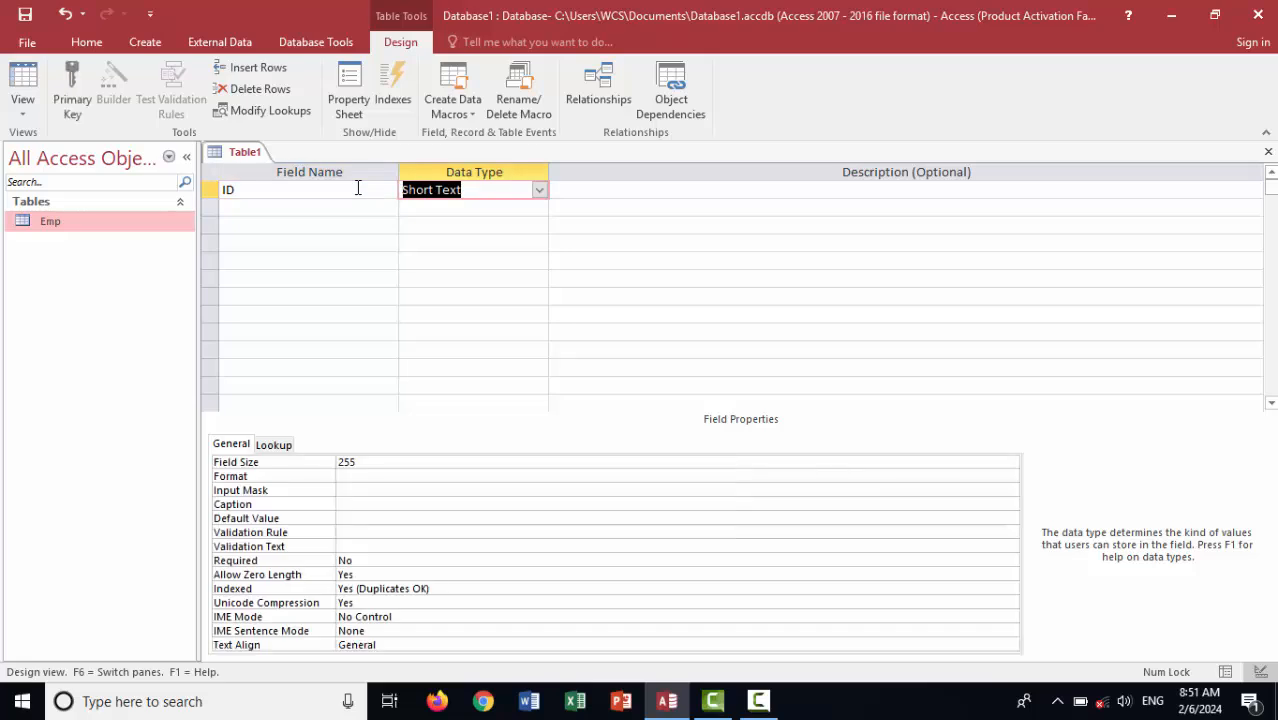
Set the ID field to AutoNumber and add an MTN No field as Short Text
text(a)
key(Return)
key(Return)
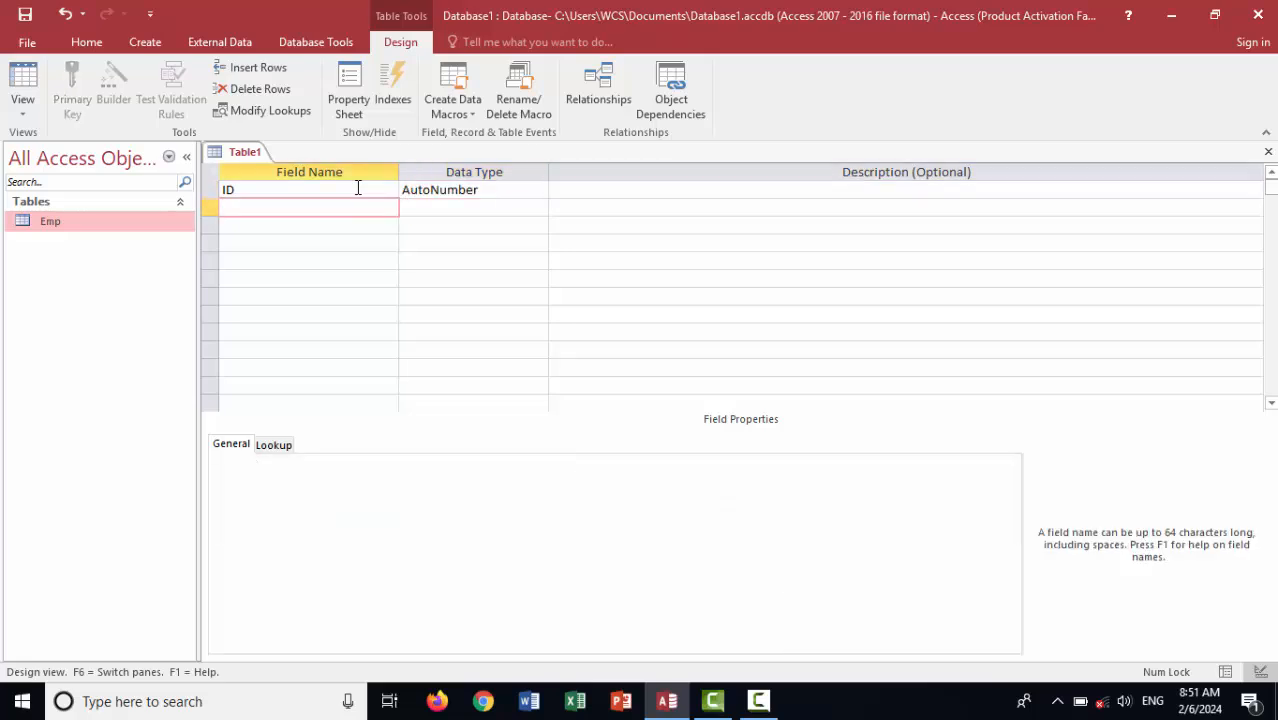
text(MTN No)
key(Tab)
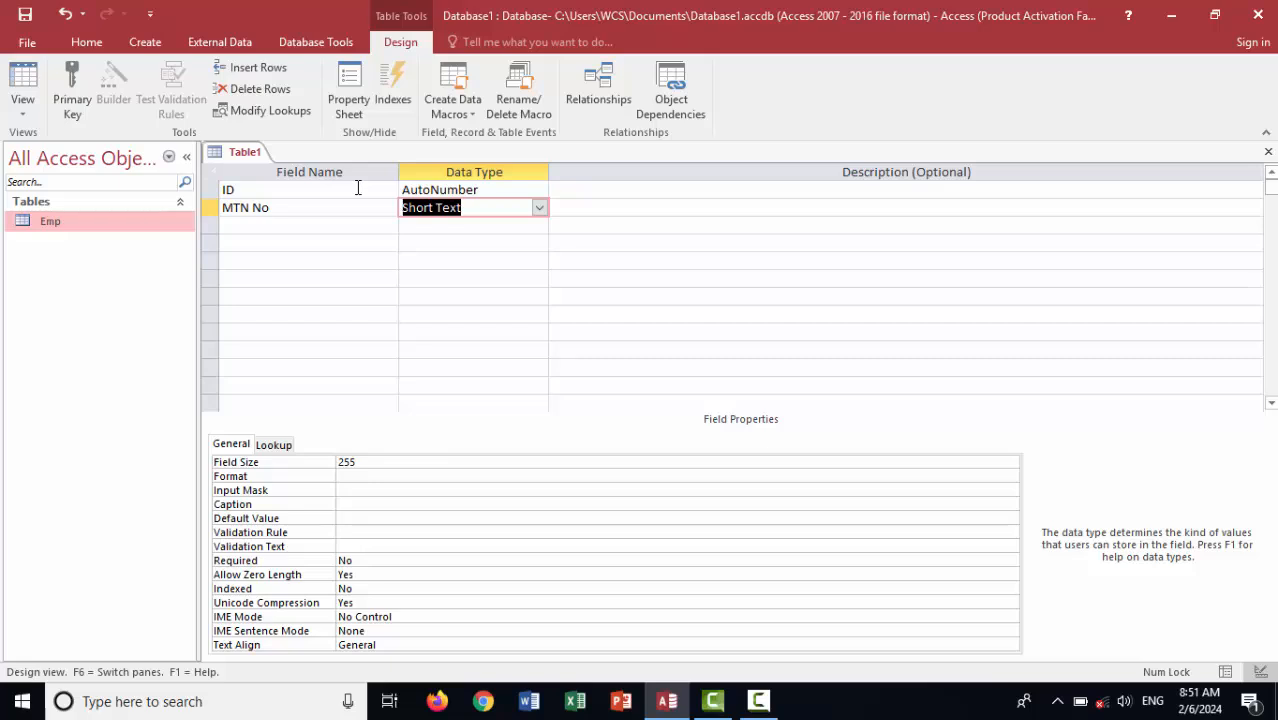
key(Tab)
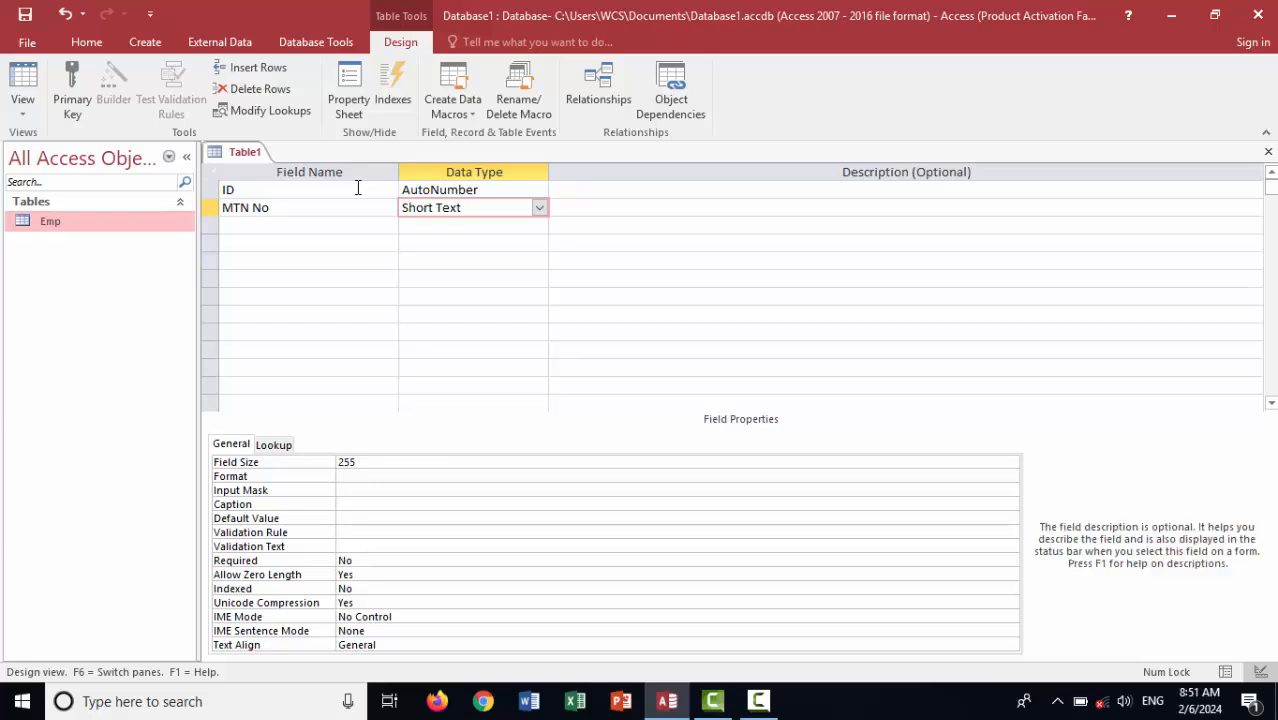
key(Tab)
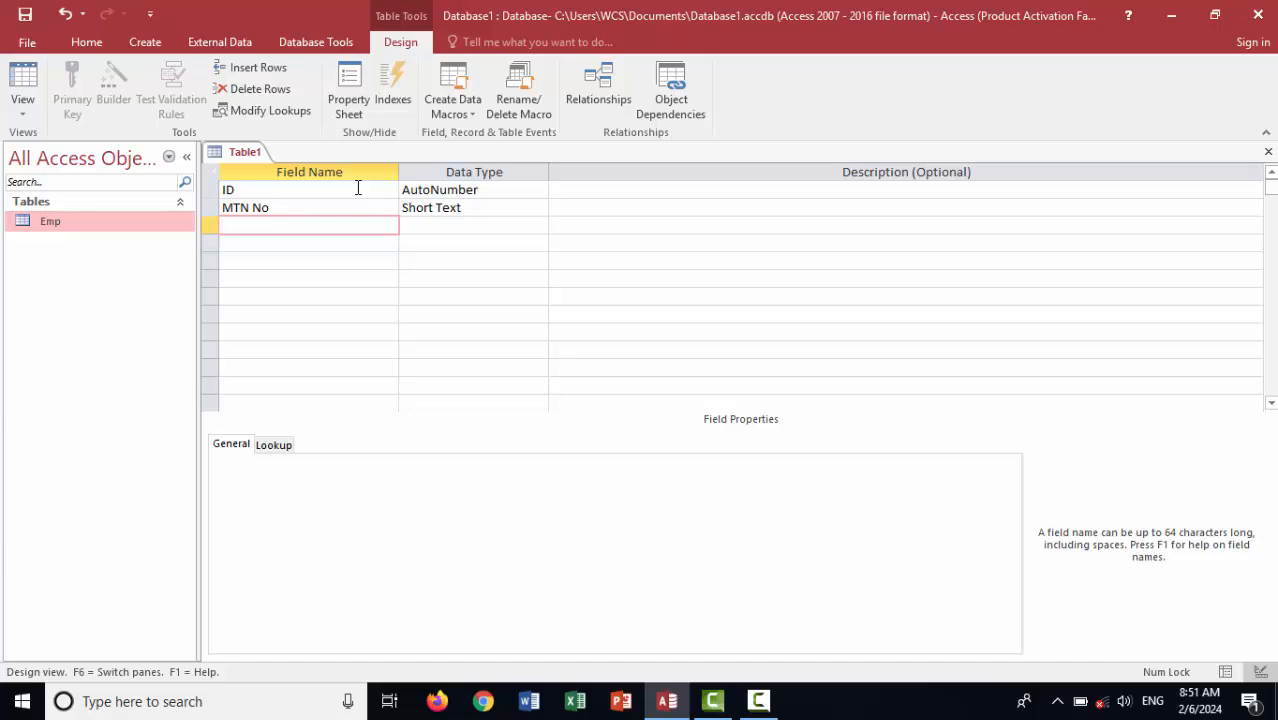
Save the new table as MTN
key(ctrl+s)
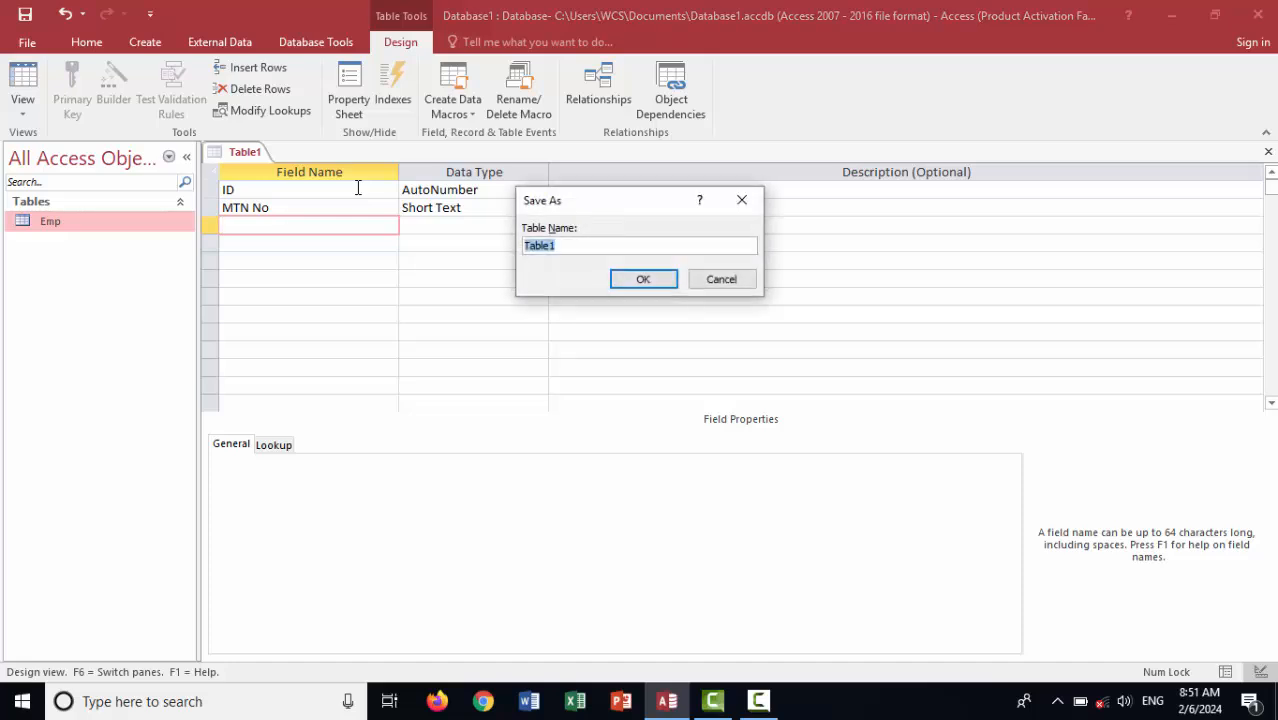
text(Emp)
key(Return)
key(Return)
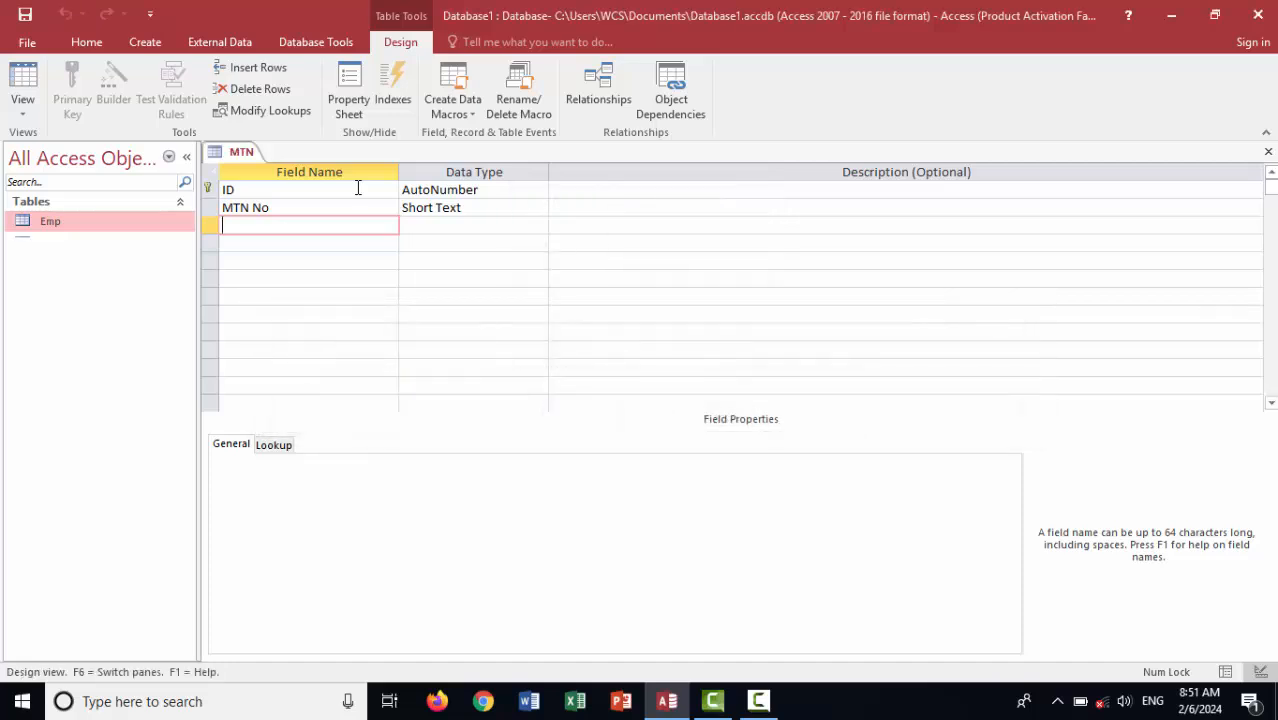
Give the MTN No field the validation rule Like "077*" Or Like "076*"
click(288, 208)
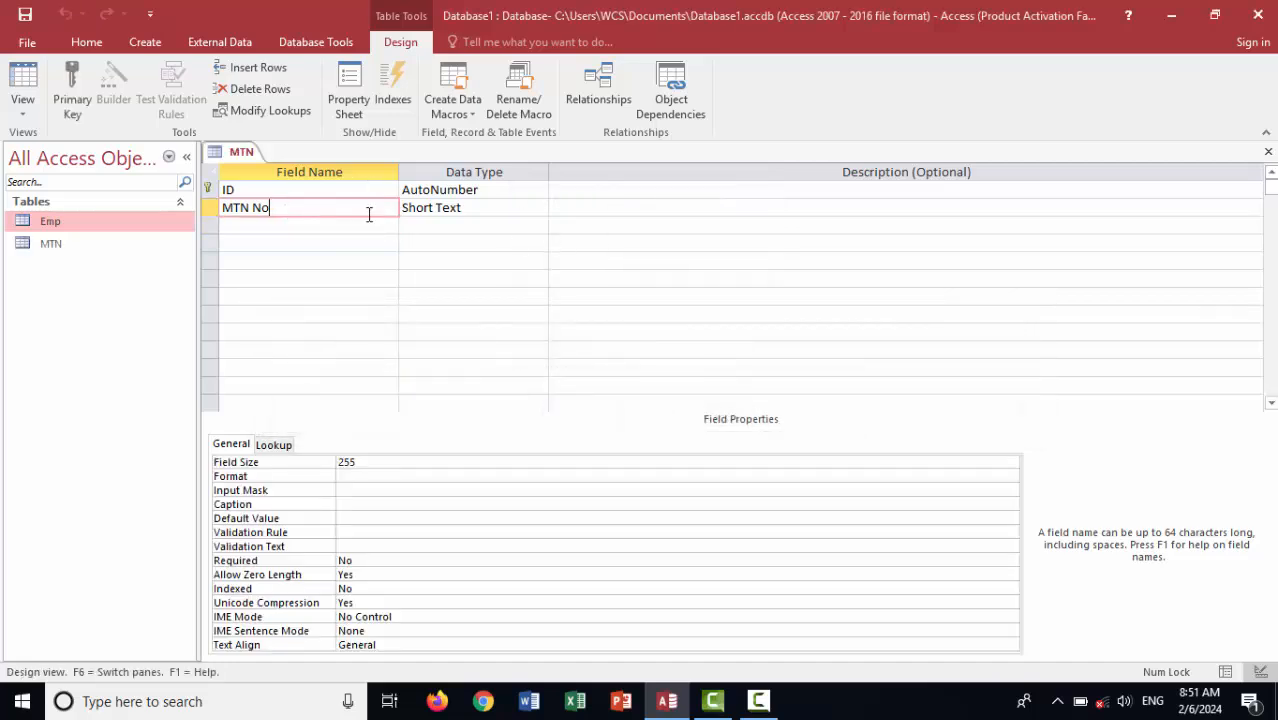
click(463, 210)
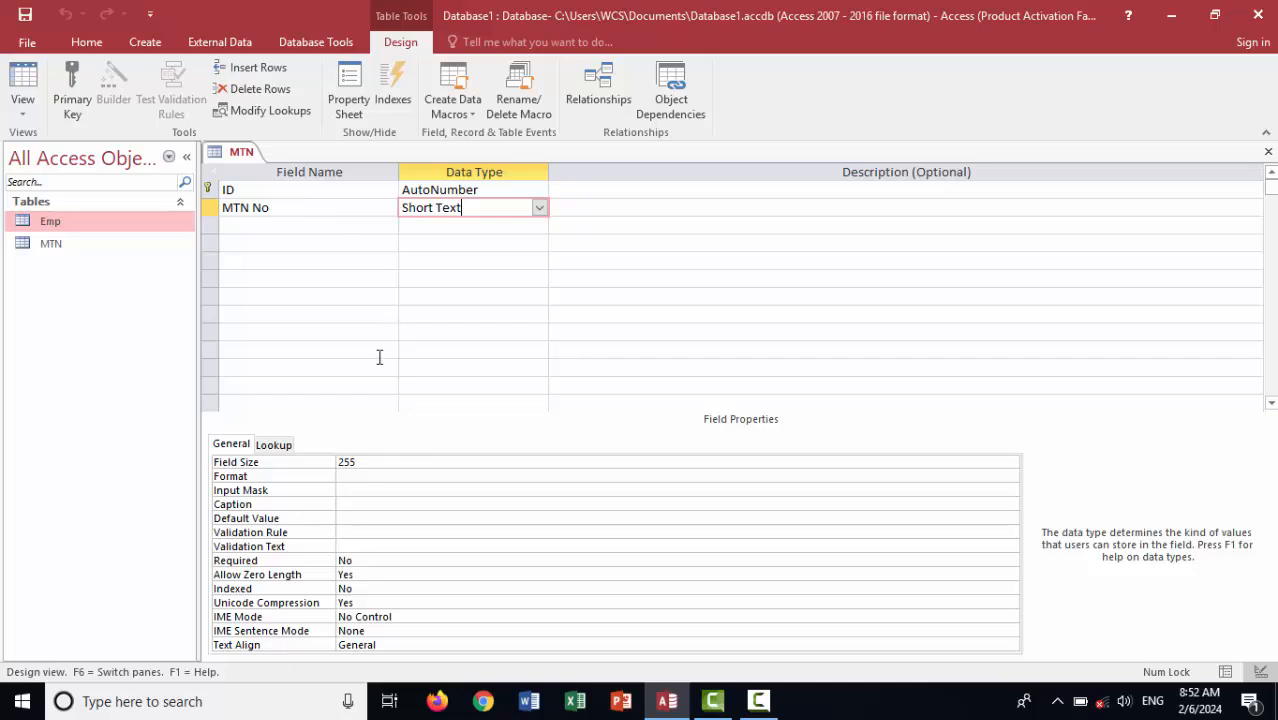
click(358, 530)
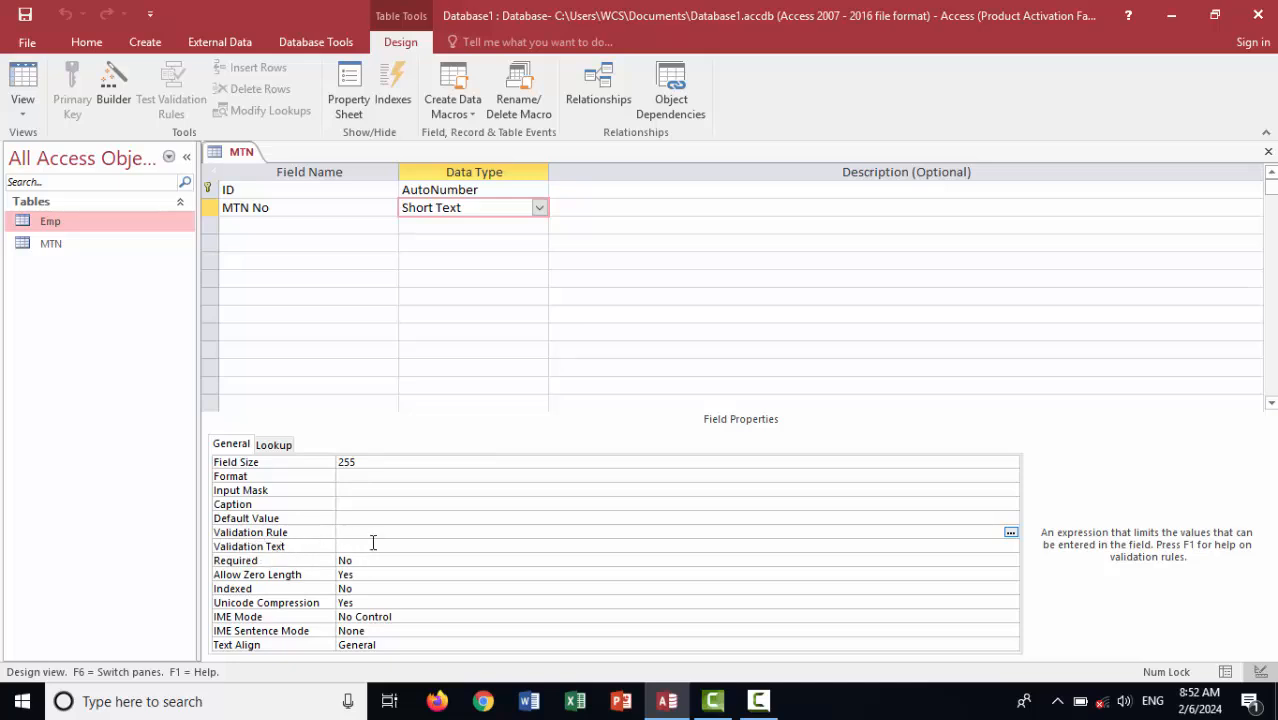
text(like )
text(()
text(77*)
key(super+plus)
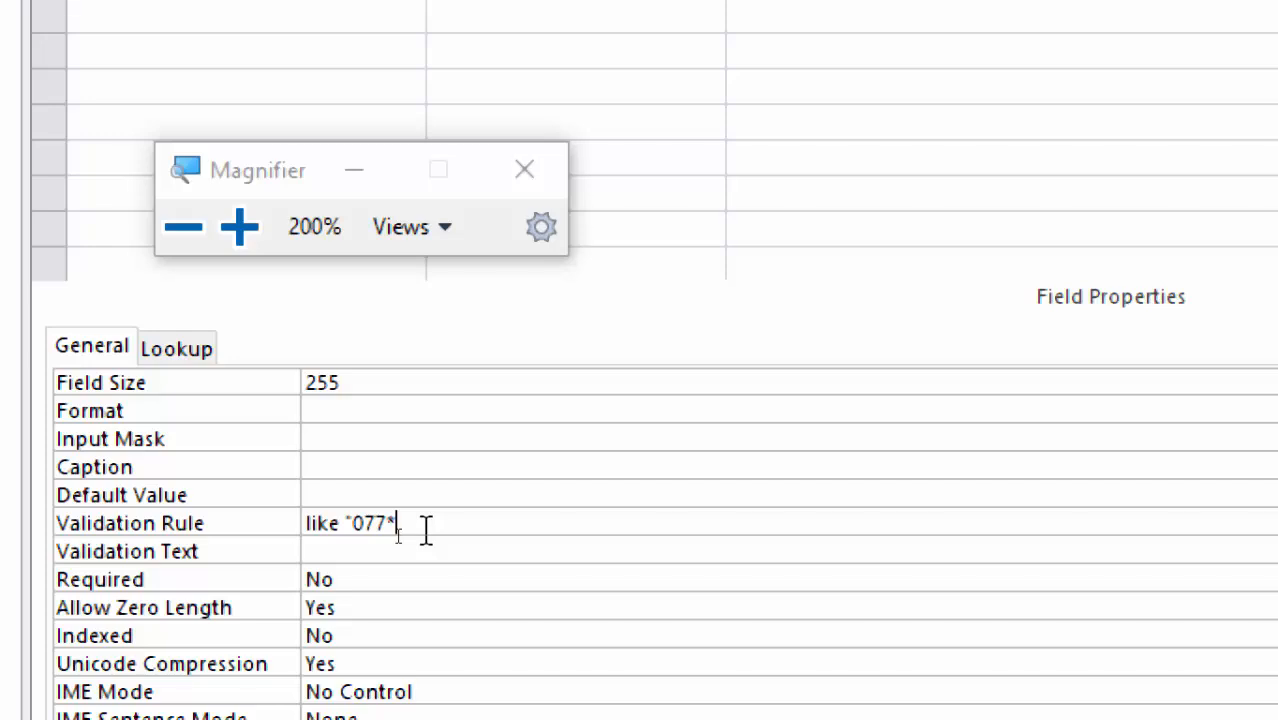
text(")
text(or "076*")
key(super+minus)
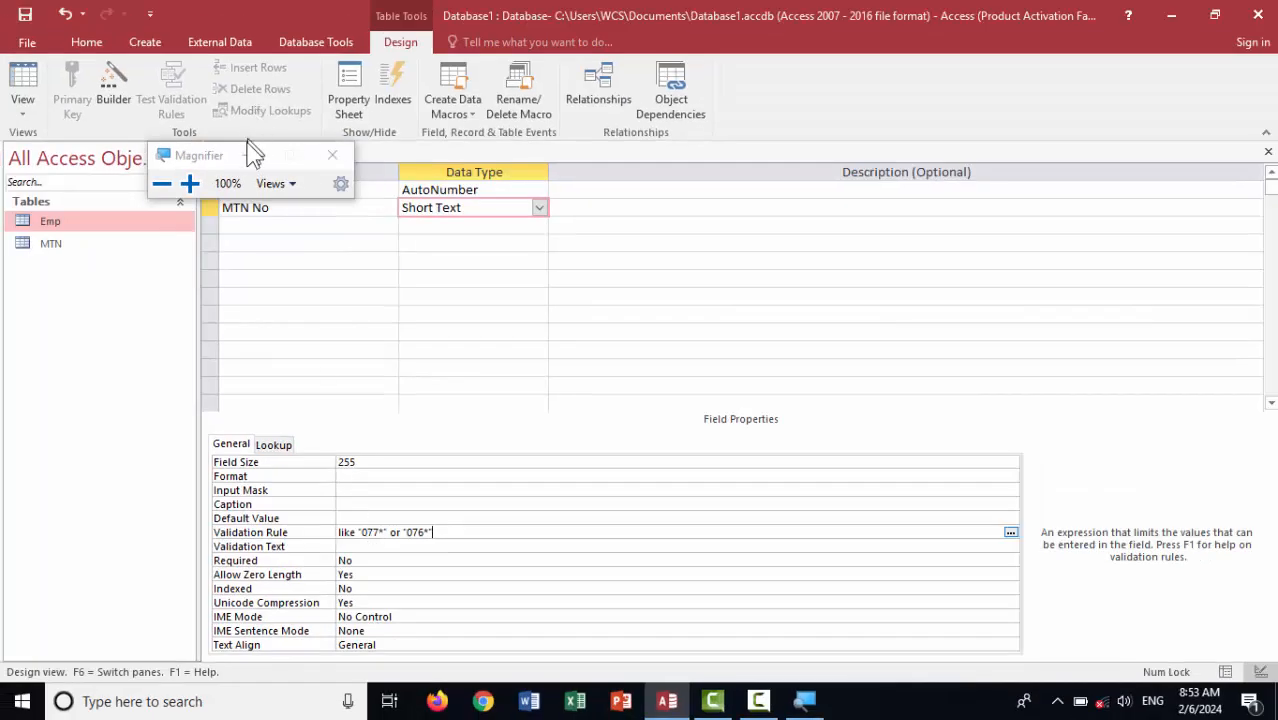
key(super+Escape)
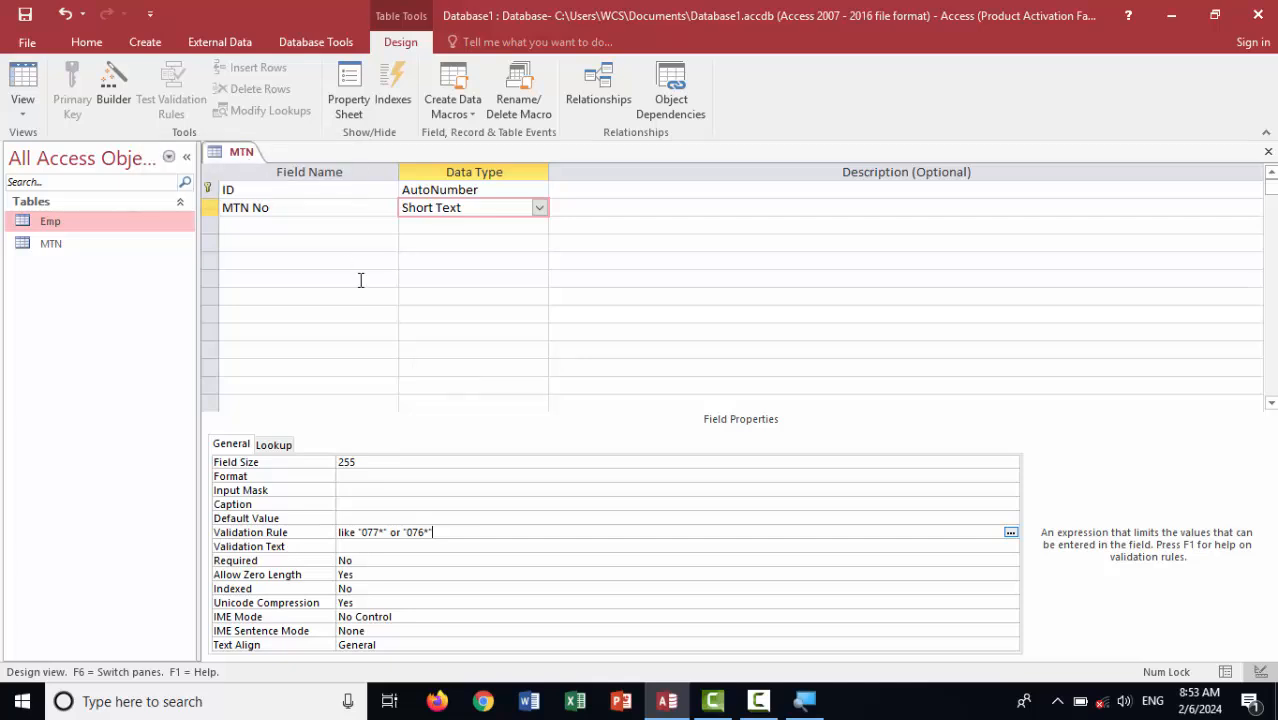
key(Return)
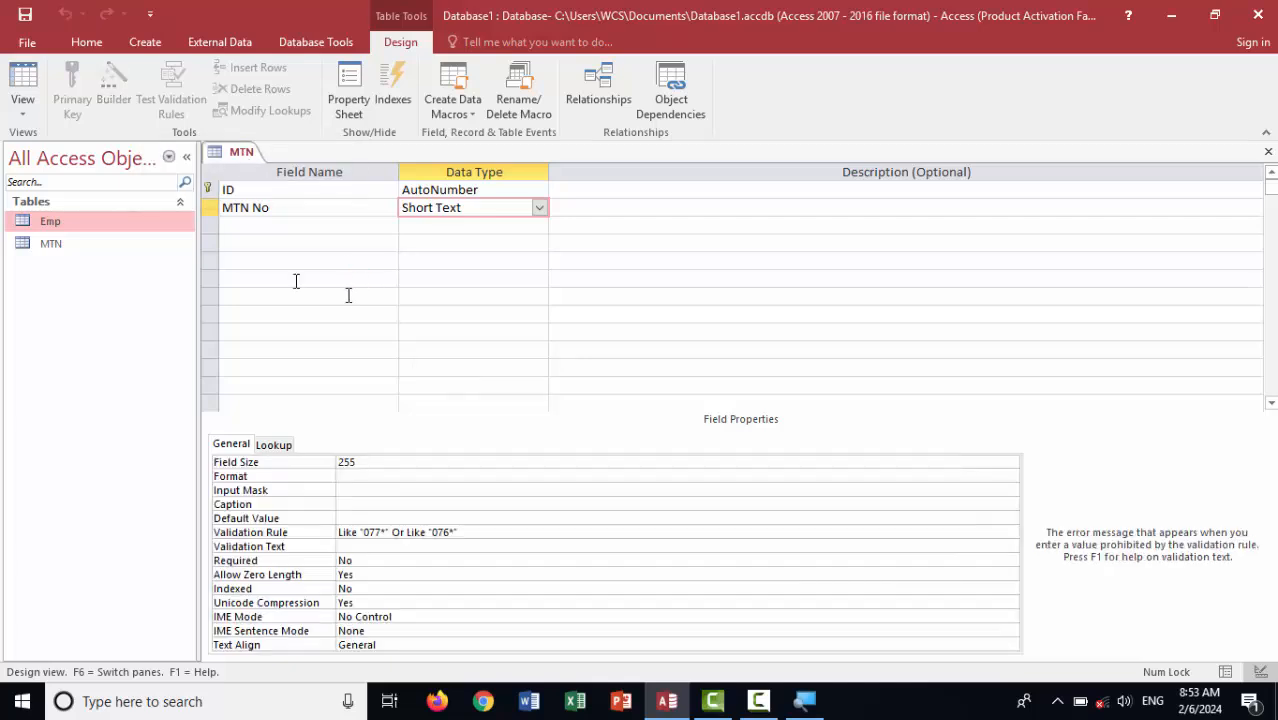
click(22, 84)
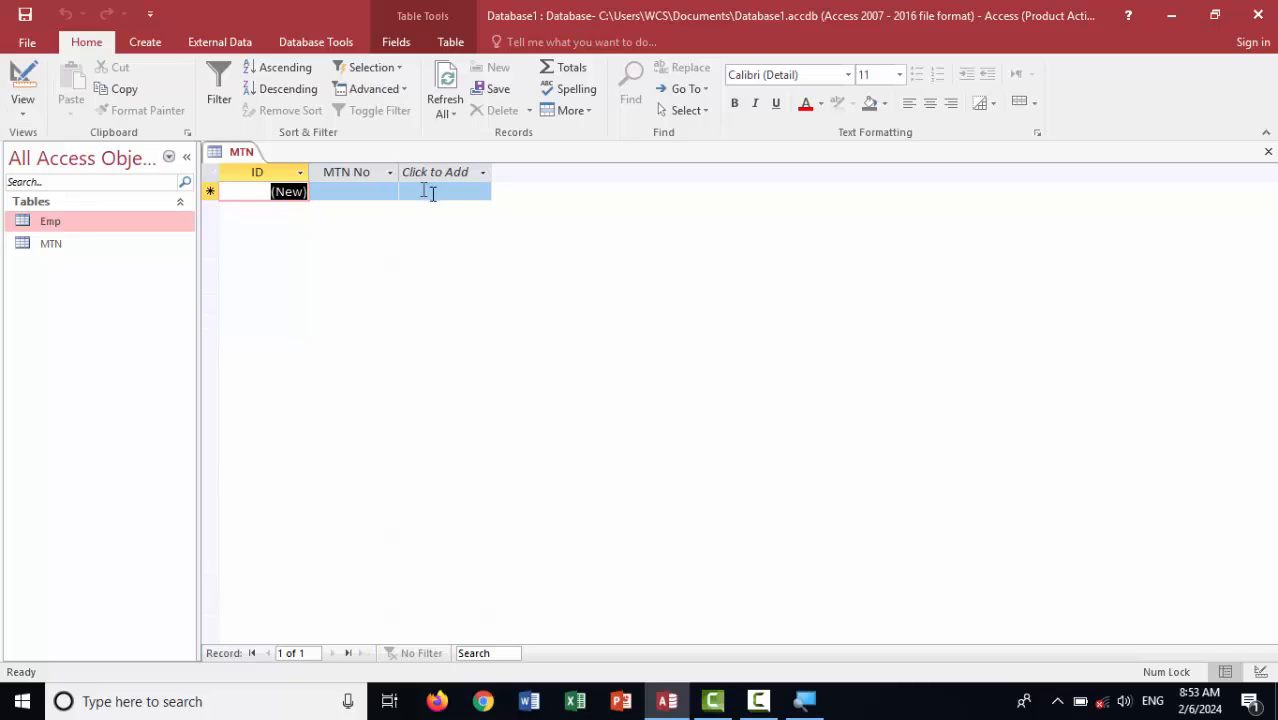
drag(400, 171, 598, 171)
click(418, 189)
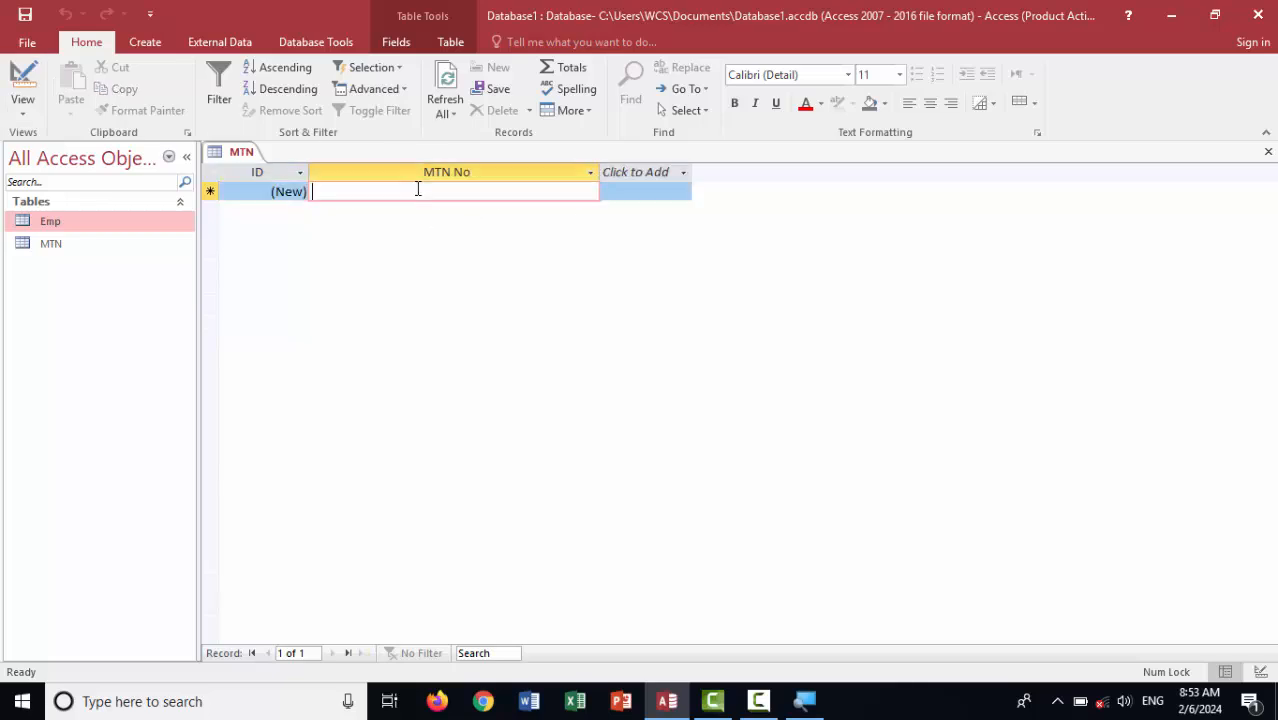
text(077)
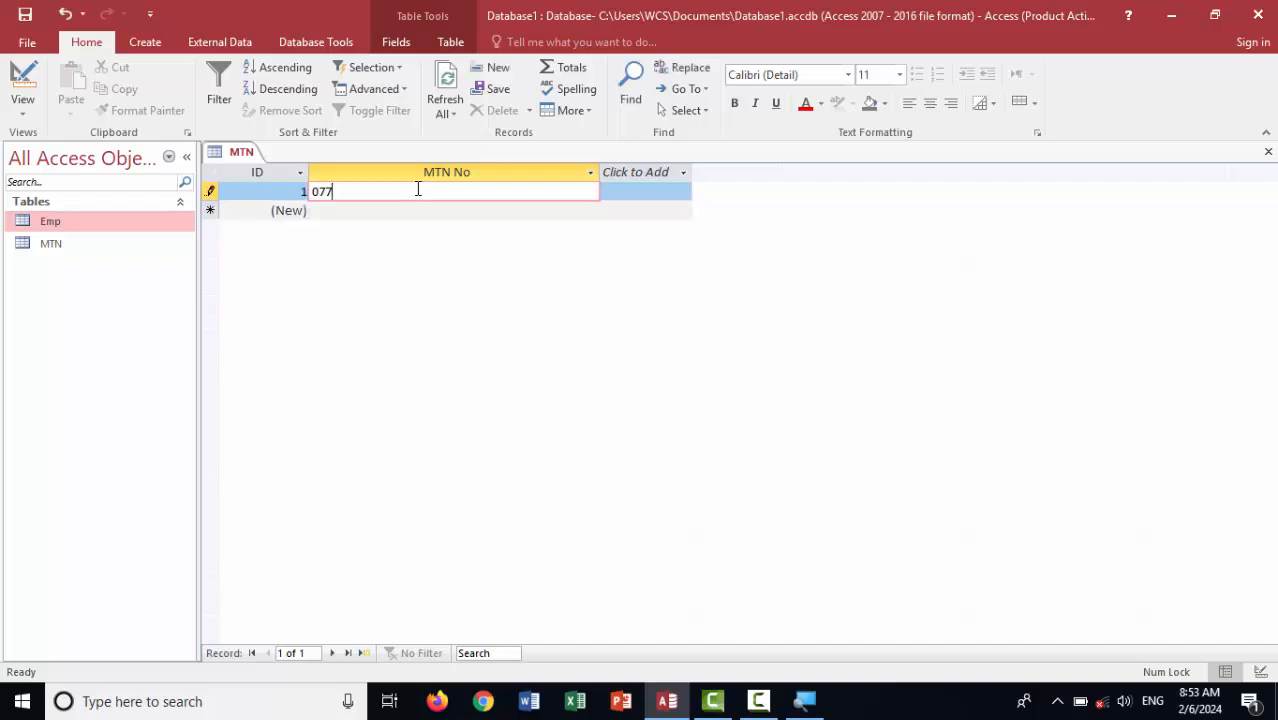
text(u8675)
key(BackSpace)
key(BackSpace)
key(BackSpace)
key(BackSpace)
key(BackSpace)
text(7654)
key(Return)
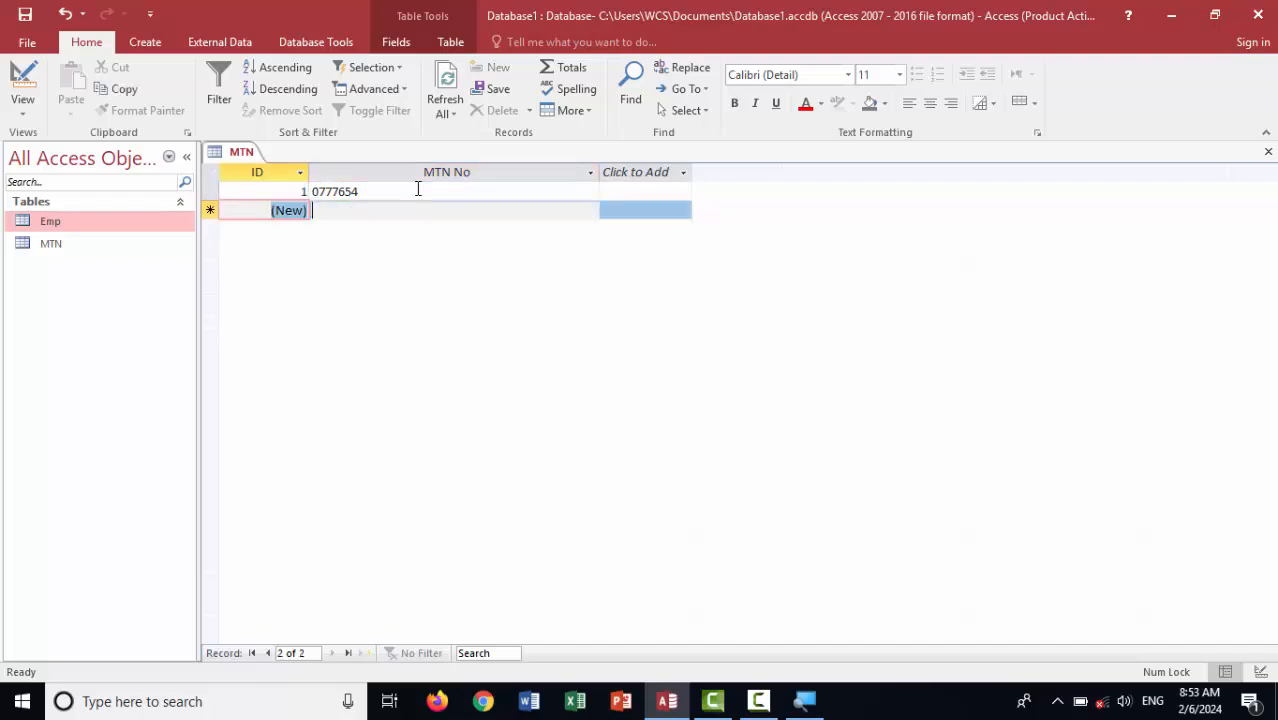
key(Return)
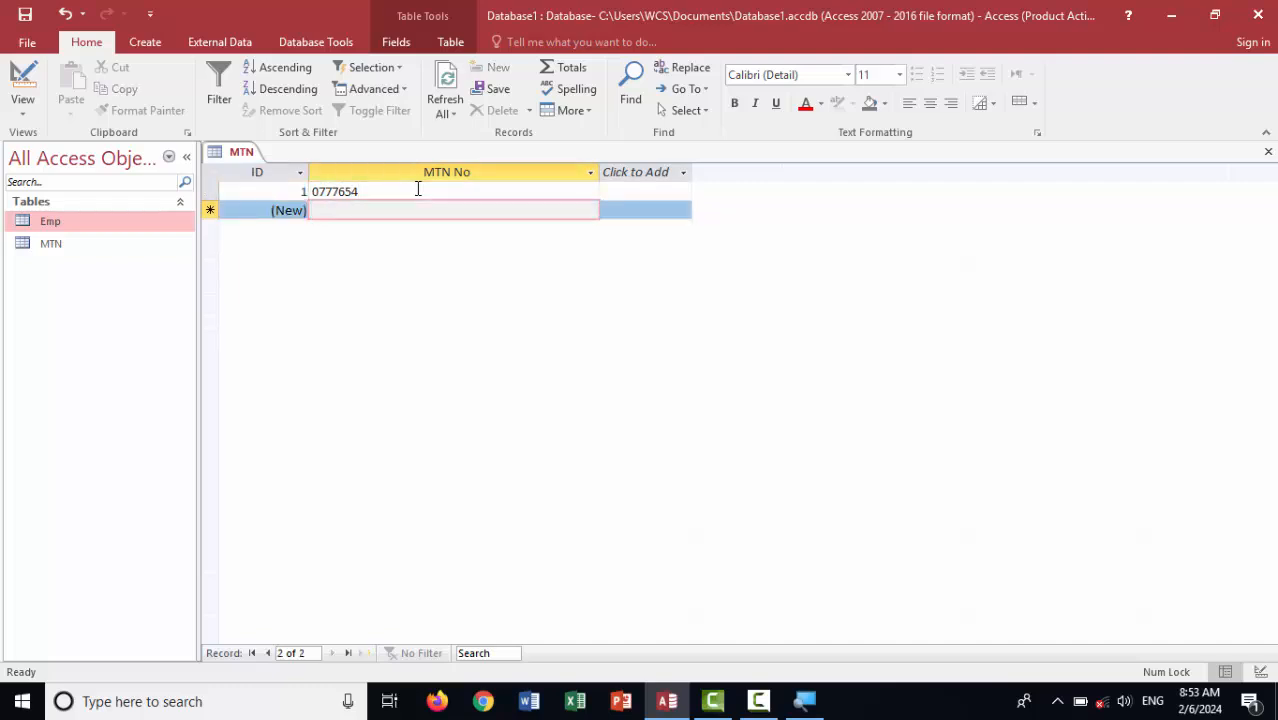
text(0)
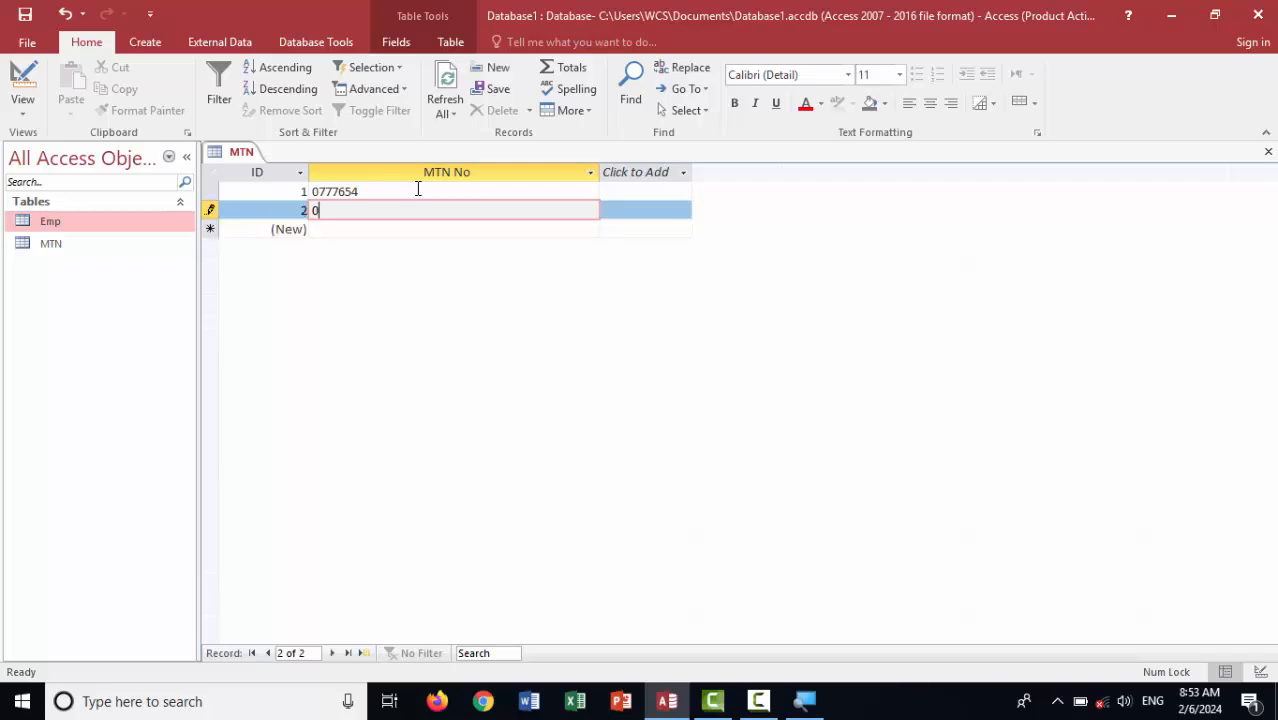
text(7686544)
key(Return)
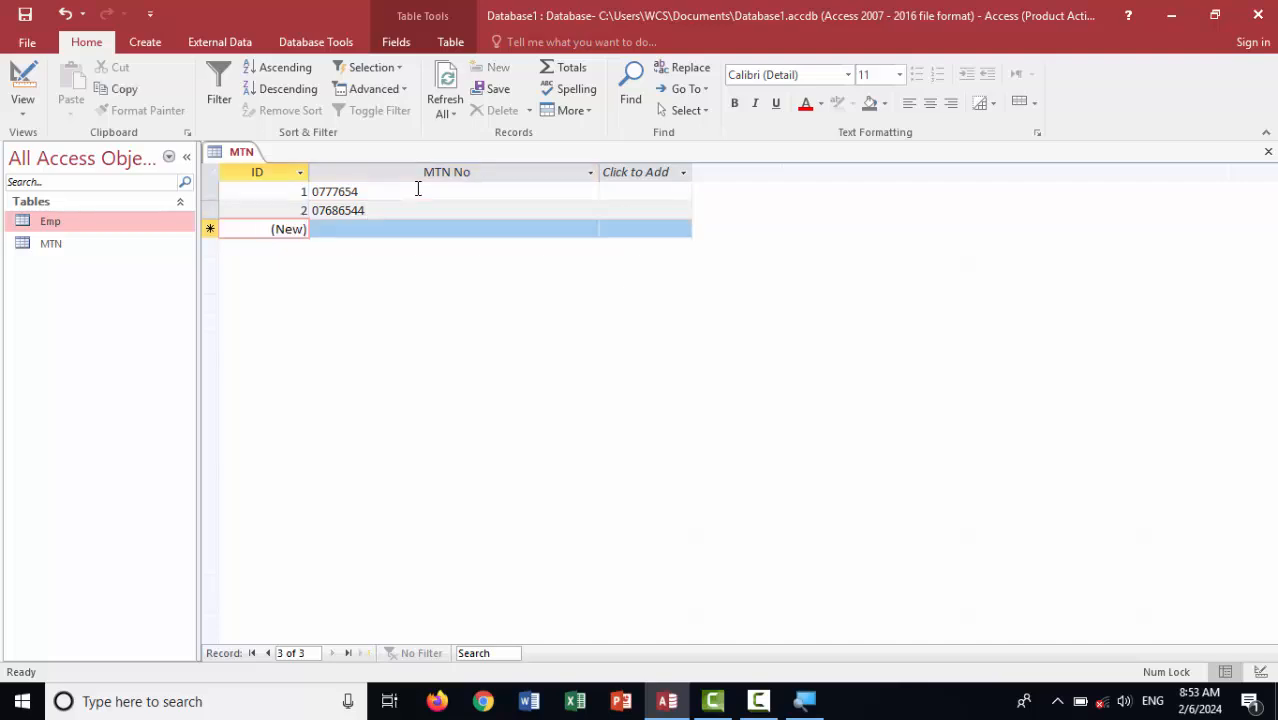
key(Tab)
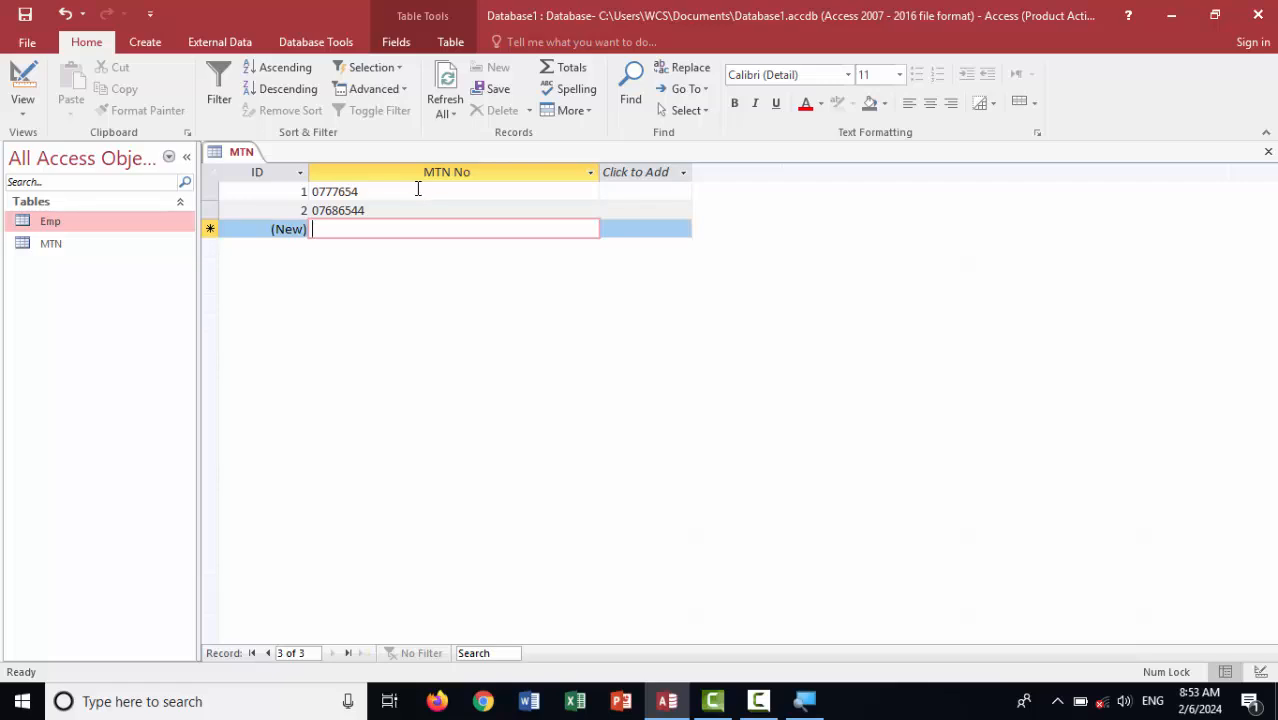
text(079)
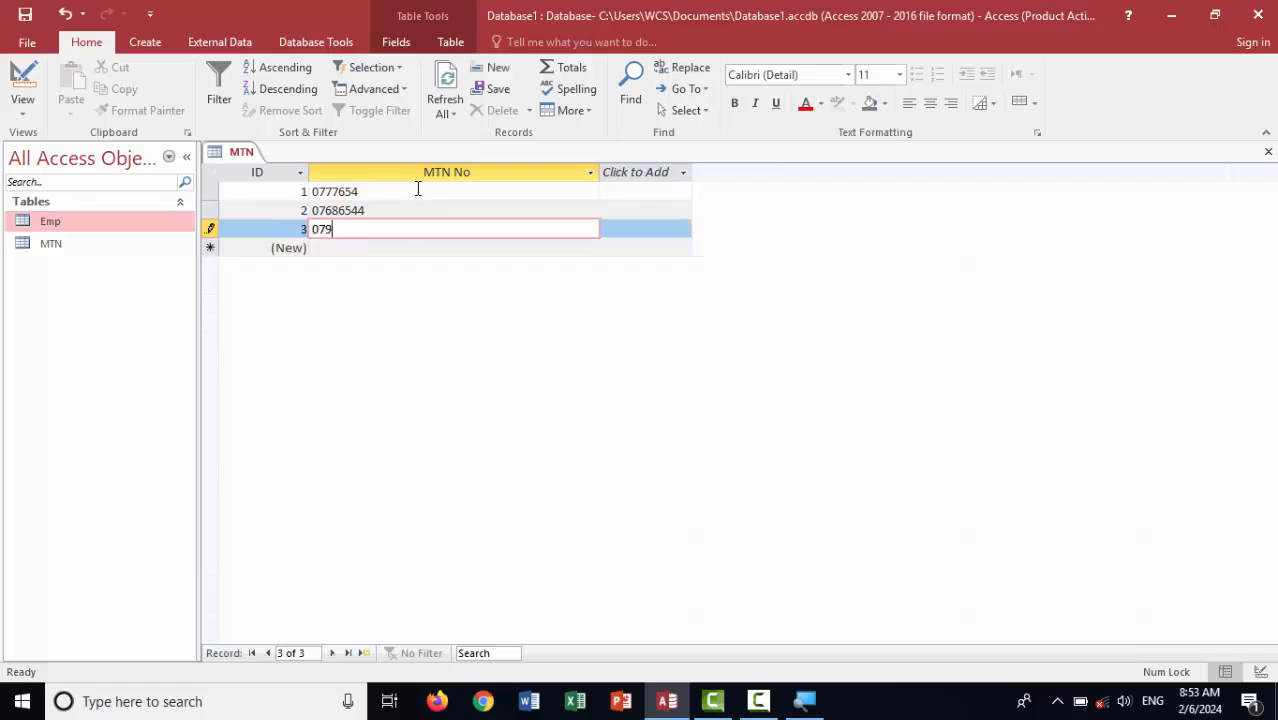
text(8765)
click(418, 189)
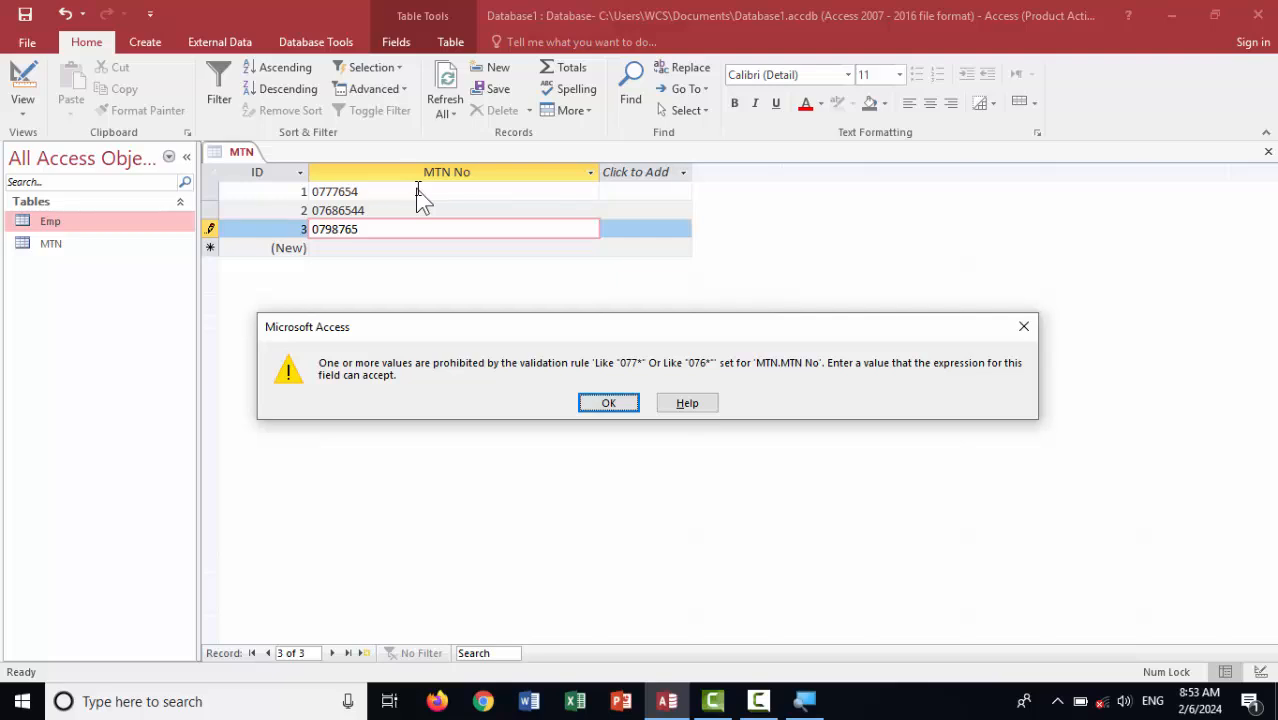
click(606, 402)
key(BackSpace)
key(BackSpace)
key(BackSpace)
key(BackSpace)
key(BackSpace)
key(BackSpace)
key(BackSpace)
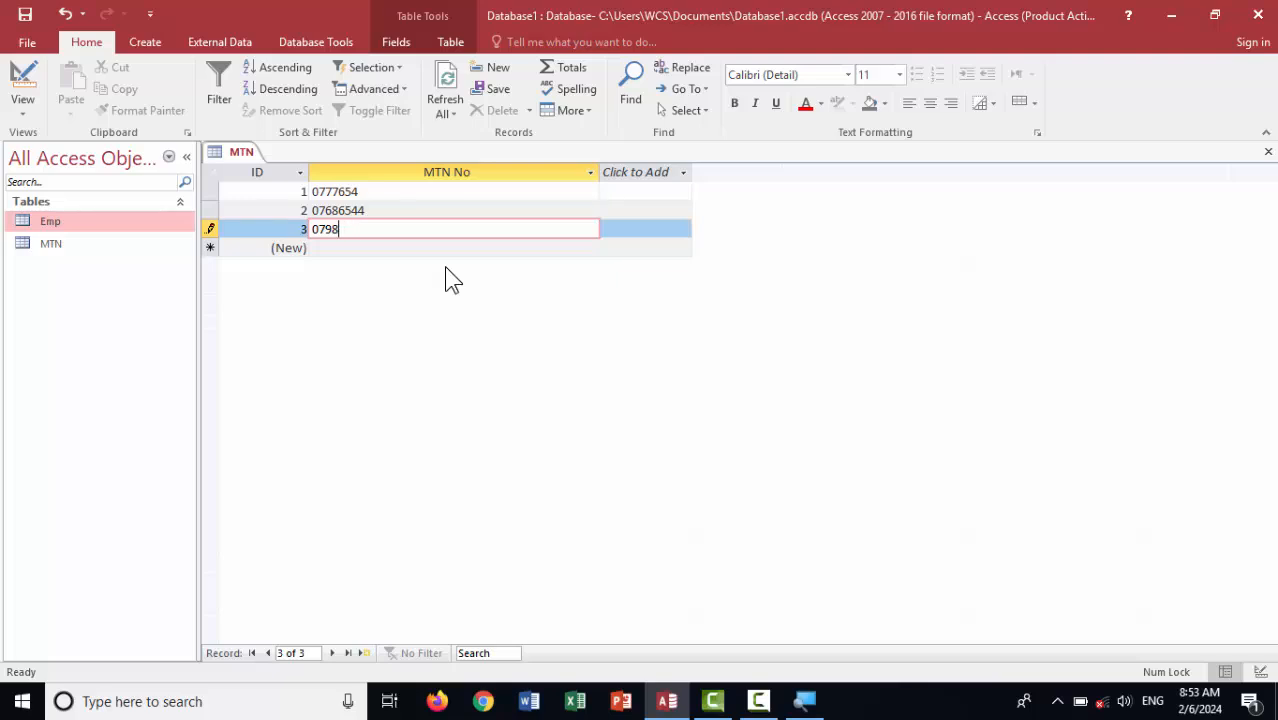
key(Return)
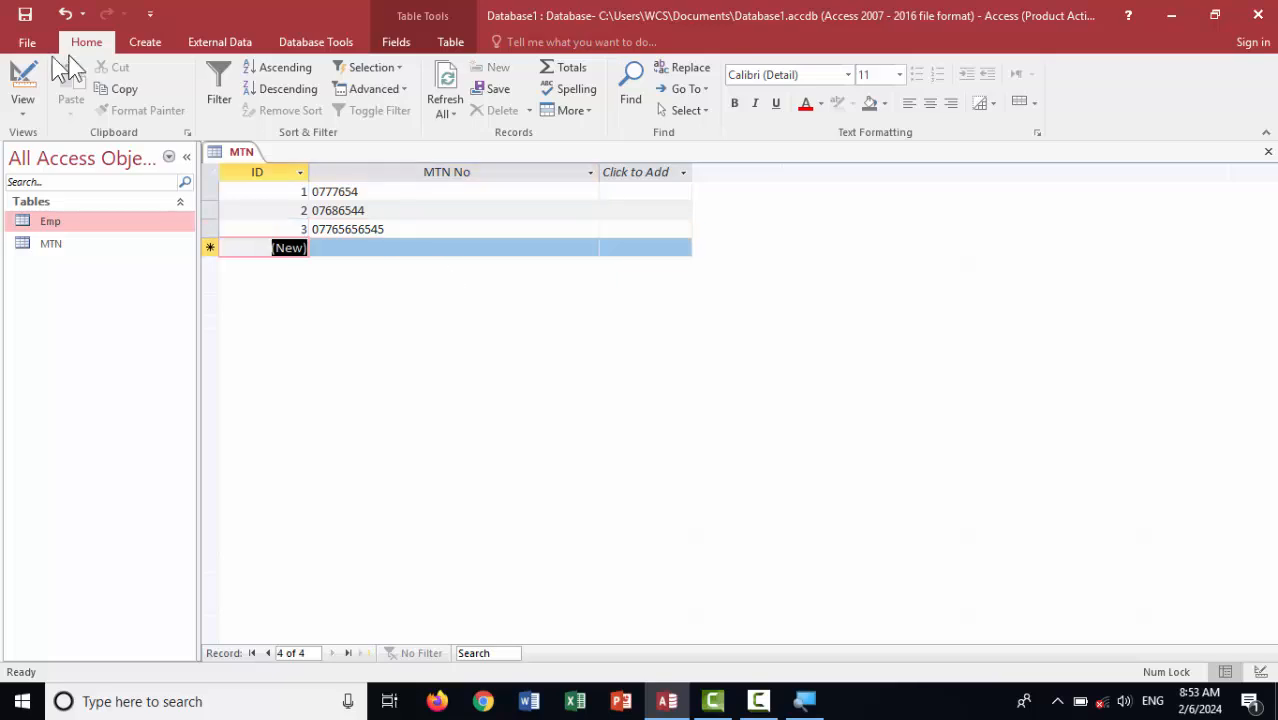
Back in Design view, begin MTN No's validation text: 'this field is for MTN Number only'
click(22, 82)
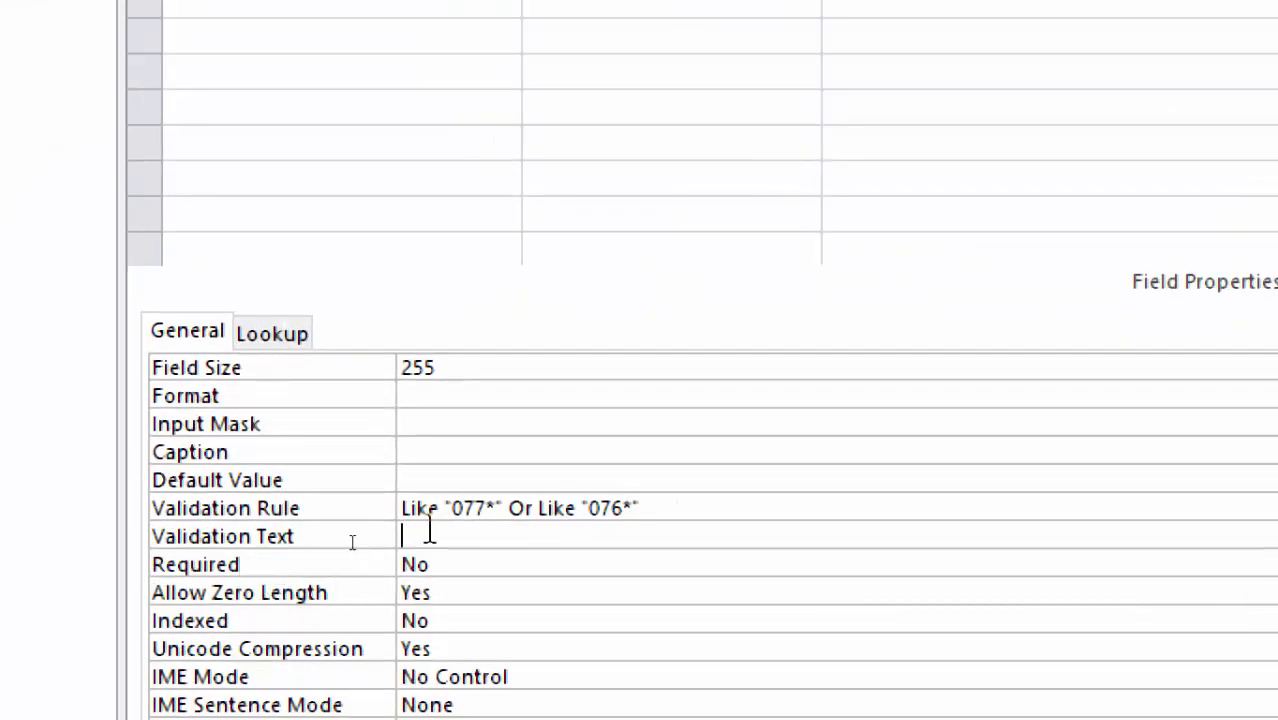
text(this i)
key(BackSpace)
key(BackSpace)
key(BackSpace)
key(BackSpace)
key(BackSpace)
key(BackSpace)
text(this filed)
key(BackSpace)
key(BackSpace)
key(BackSpace)
key(BackSpace)
text(ed)
key(BackSpace)
text(ld is)
text( k)
key(BackSpace)
text(for )
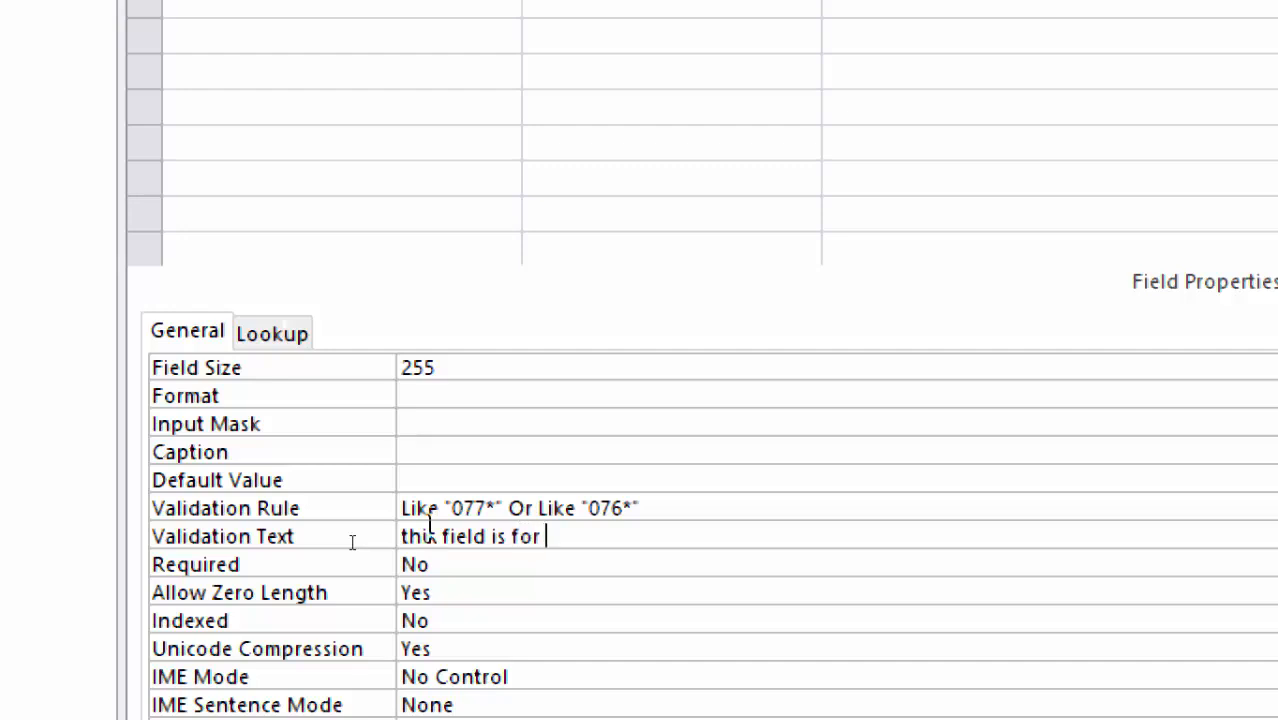
text(MTN Nu)
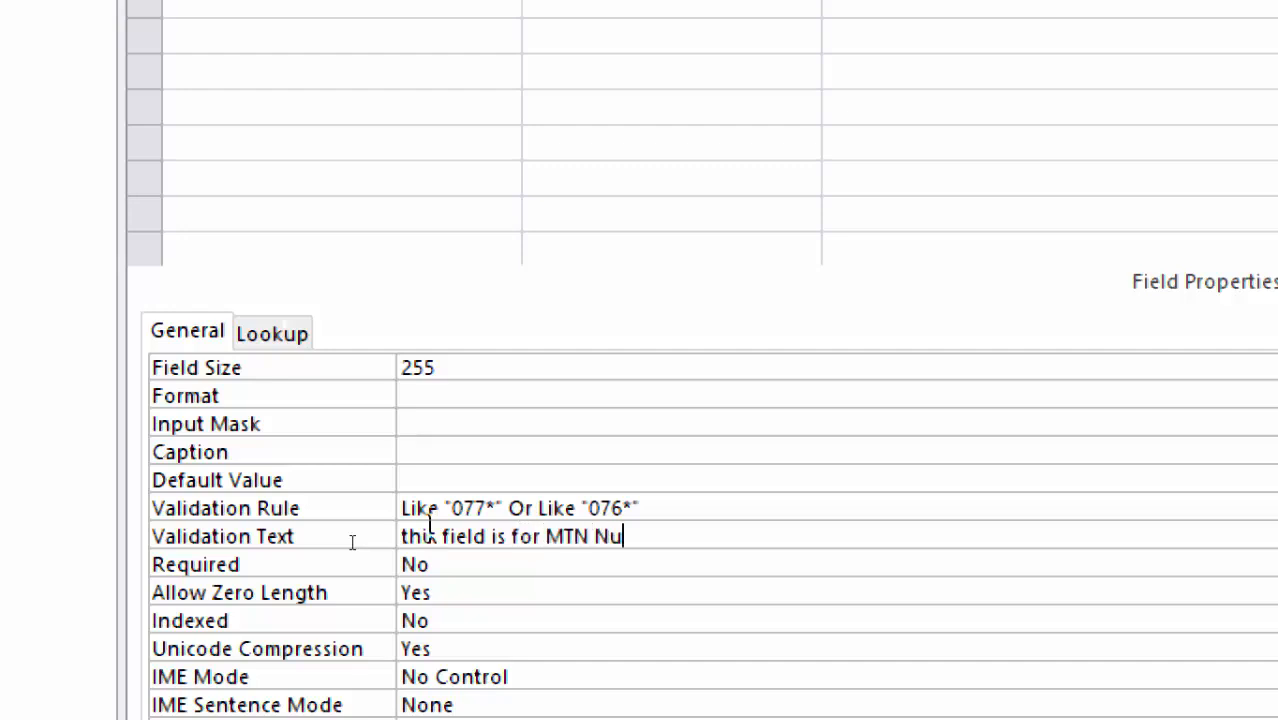
text(mber onlyu)
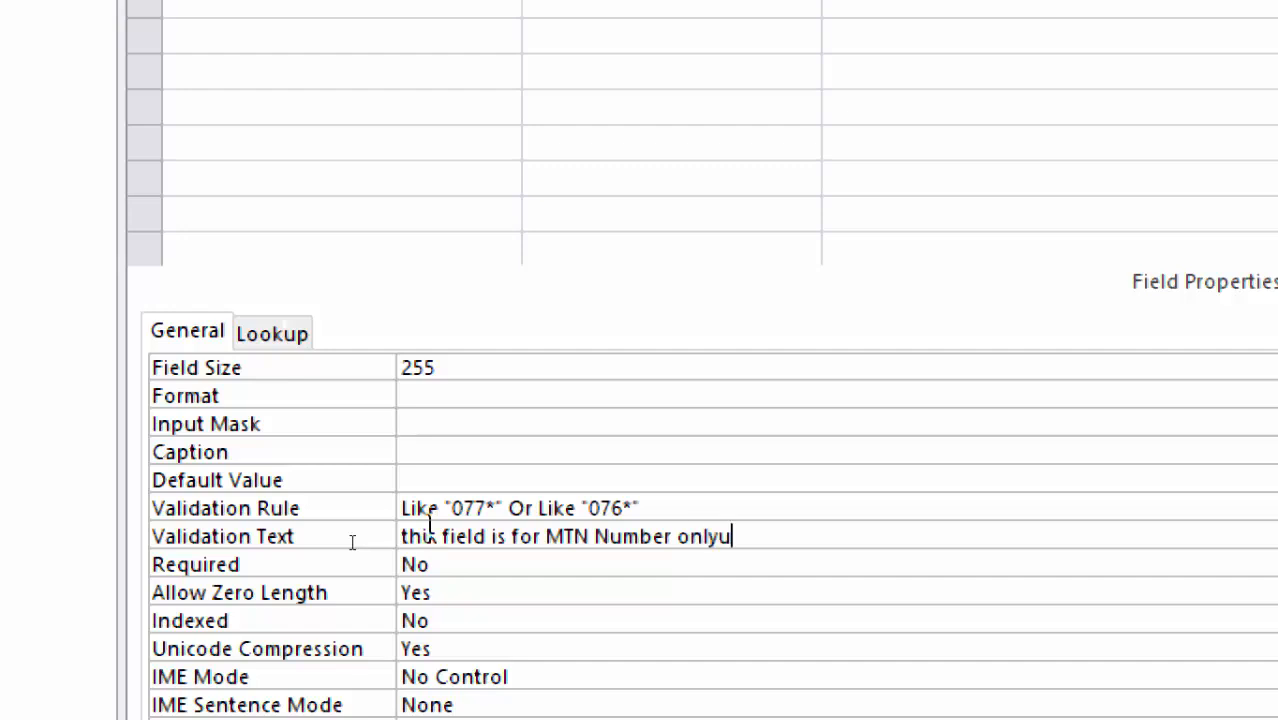
Extend the message asking to enter the first three digits correctly, like 077 or 076
key(BackSpace)
text(enter the fi)
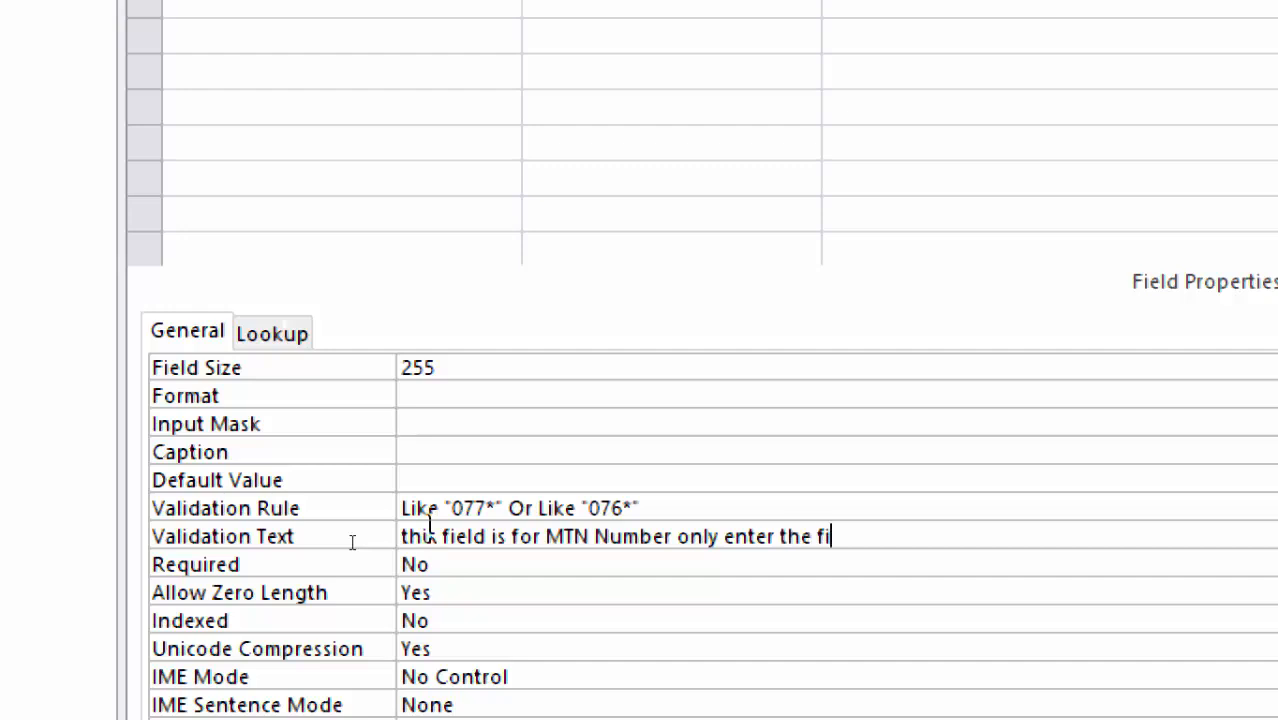
text(srt three co)
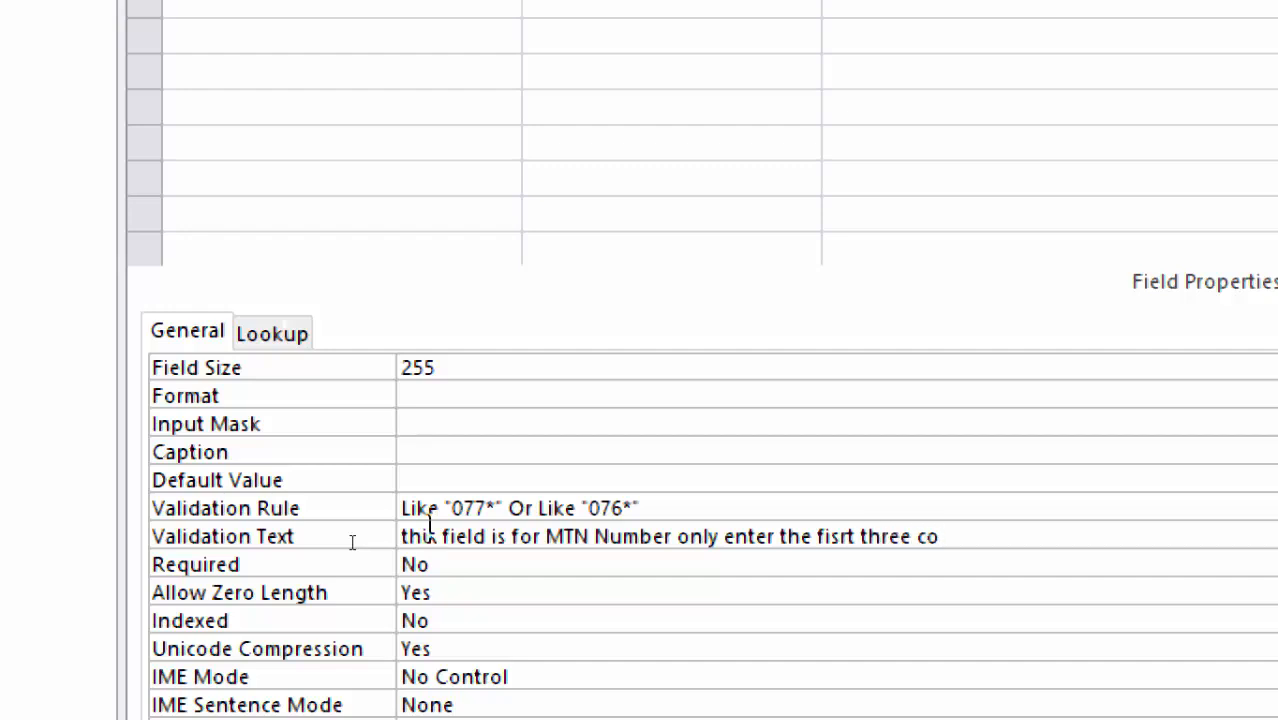
text(rwecc)
key(BackSpace)
key(BackSpace)
key(BackSpace)
key(BackSpace)
text(e)
text(ctokr)
key(BackSpace)
key(BackSpace)
key(BackSpace)
text(r like )
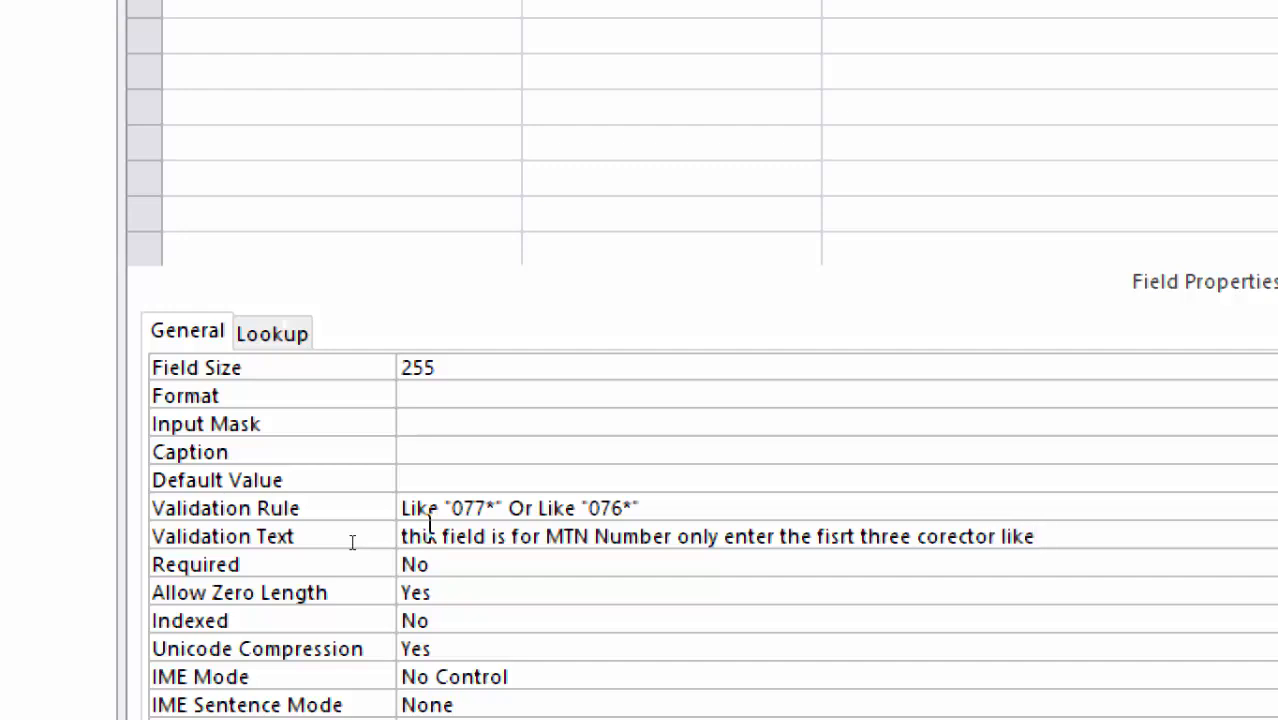
text(077 or 076)
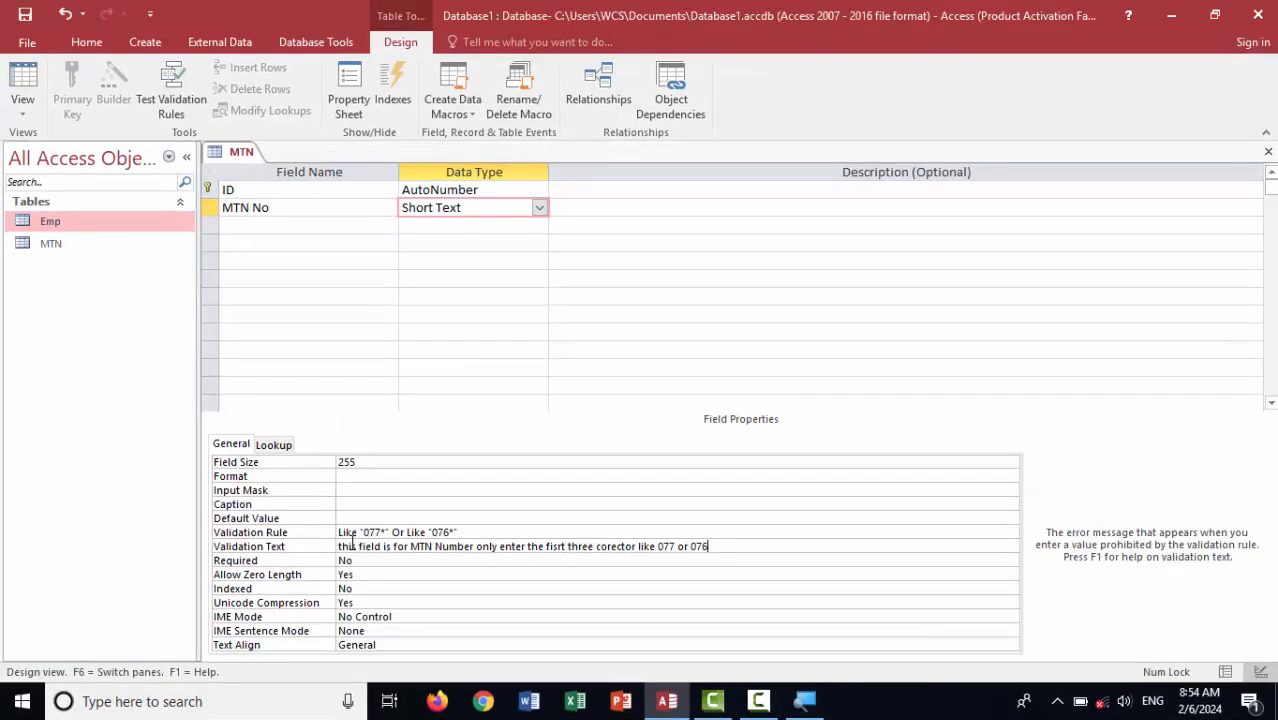
key(Return)
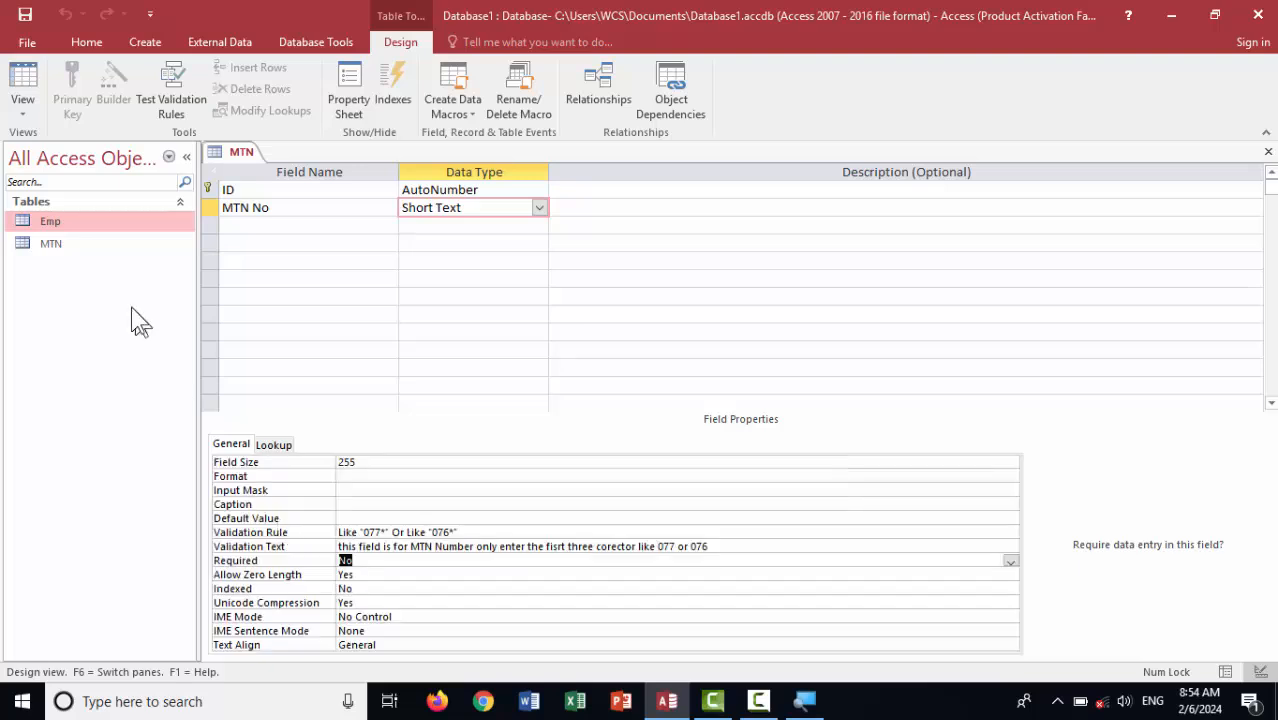
click(28, 78)
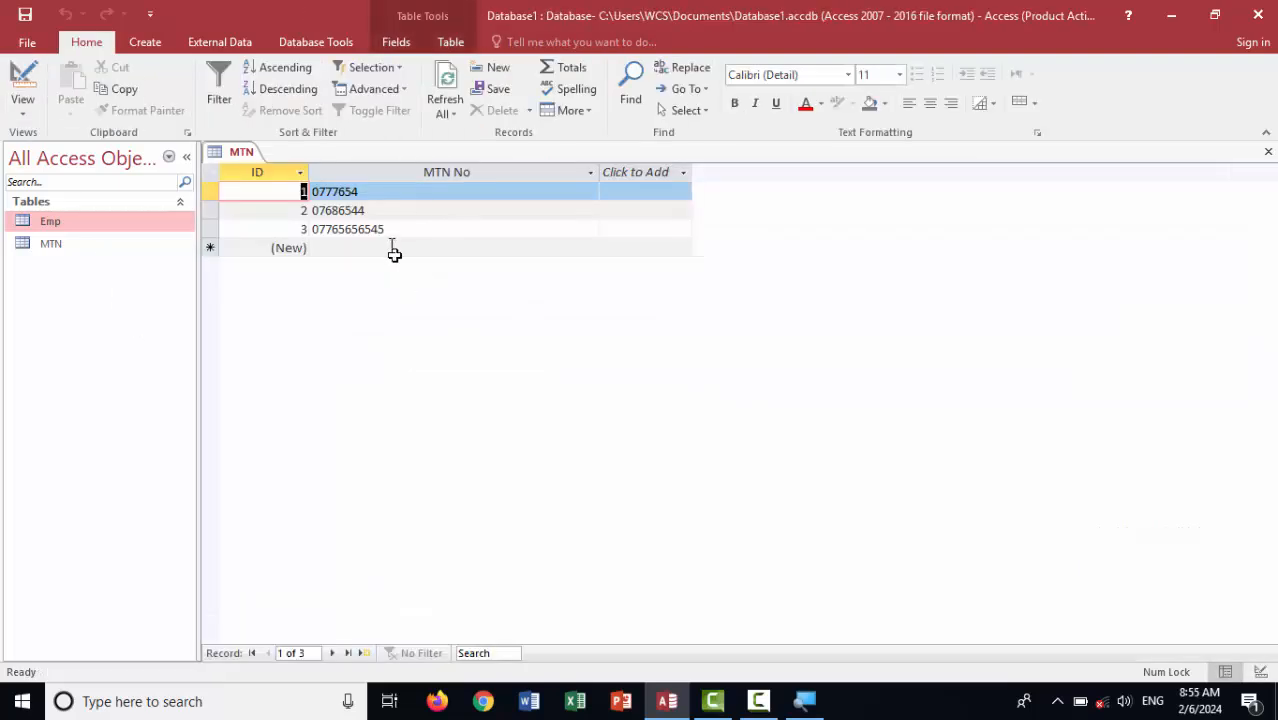
click(390, 247)
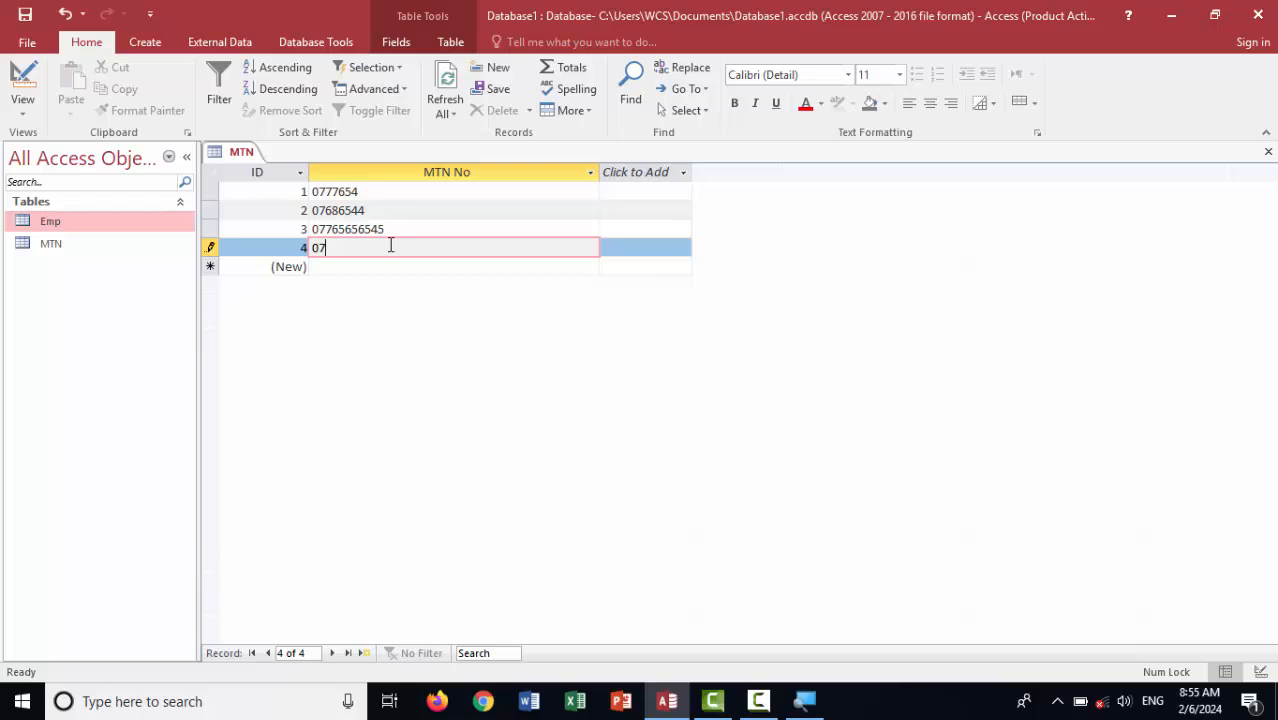
key(Return)
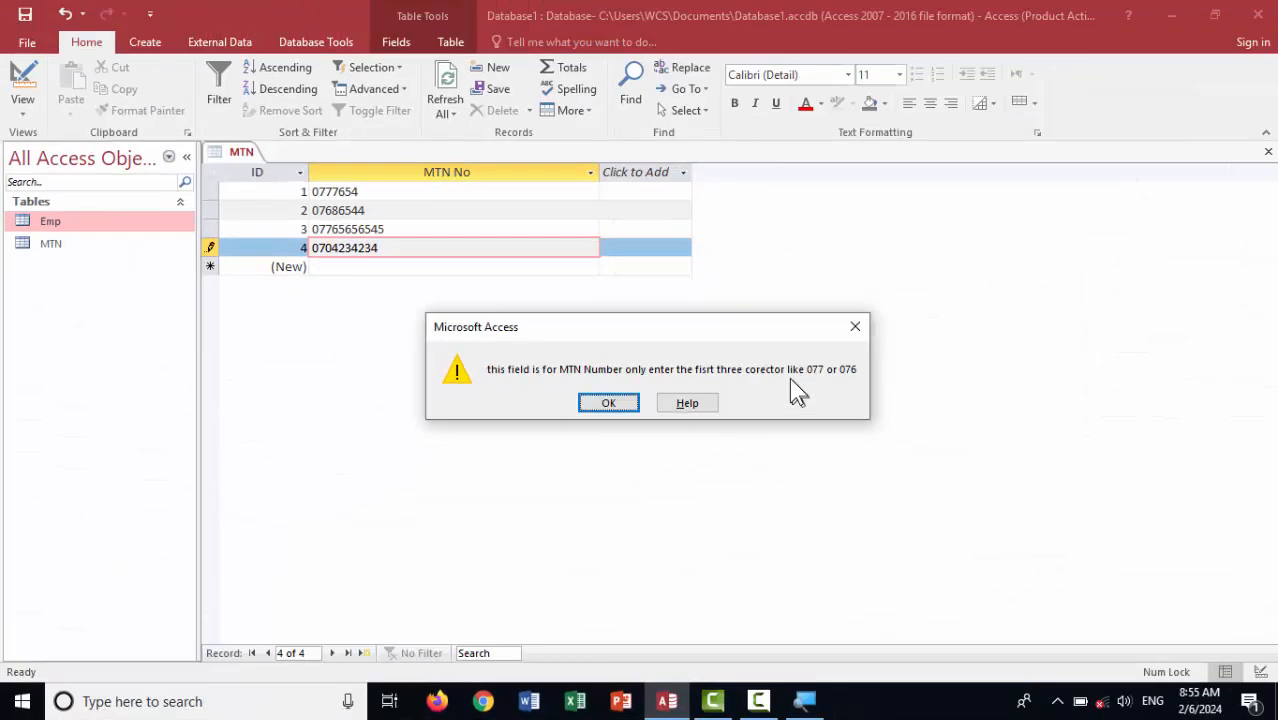
click(852, 328)
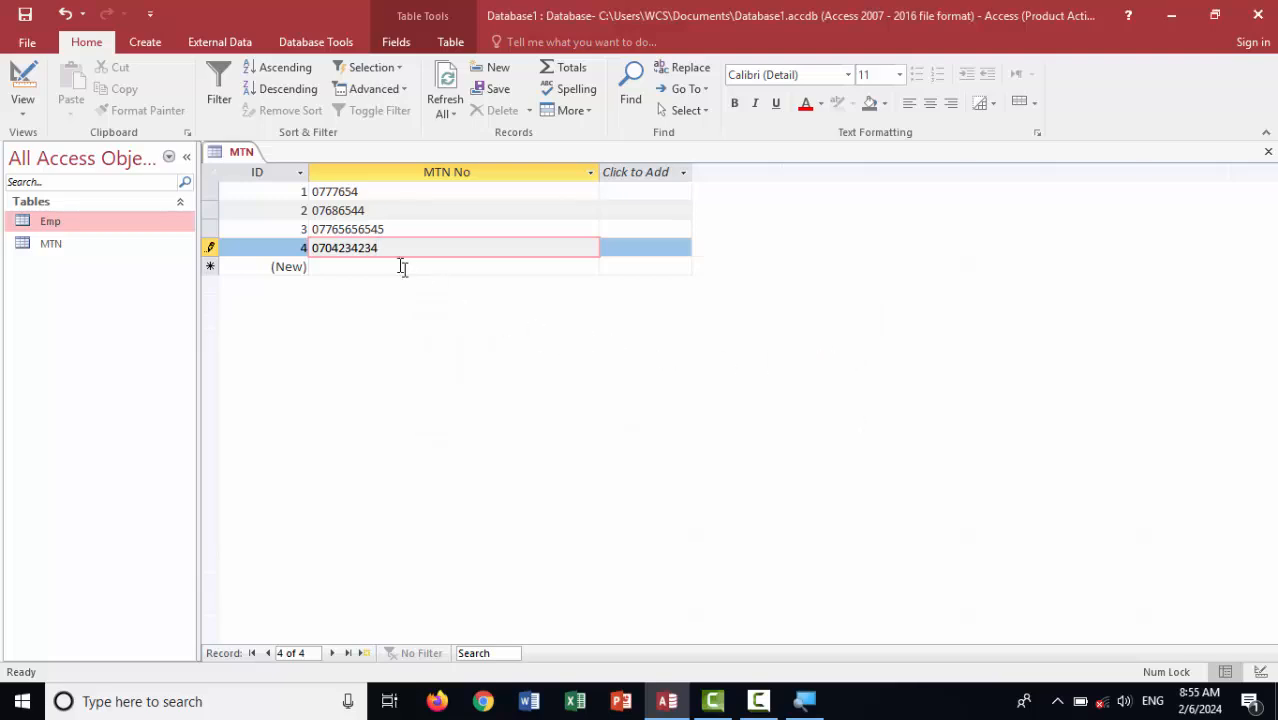
click(391, 268)
click(622, 402)
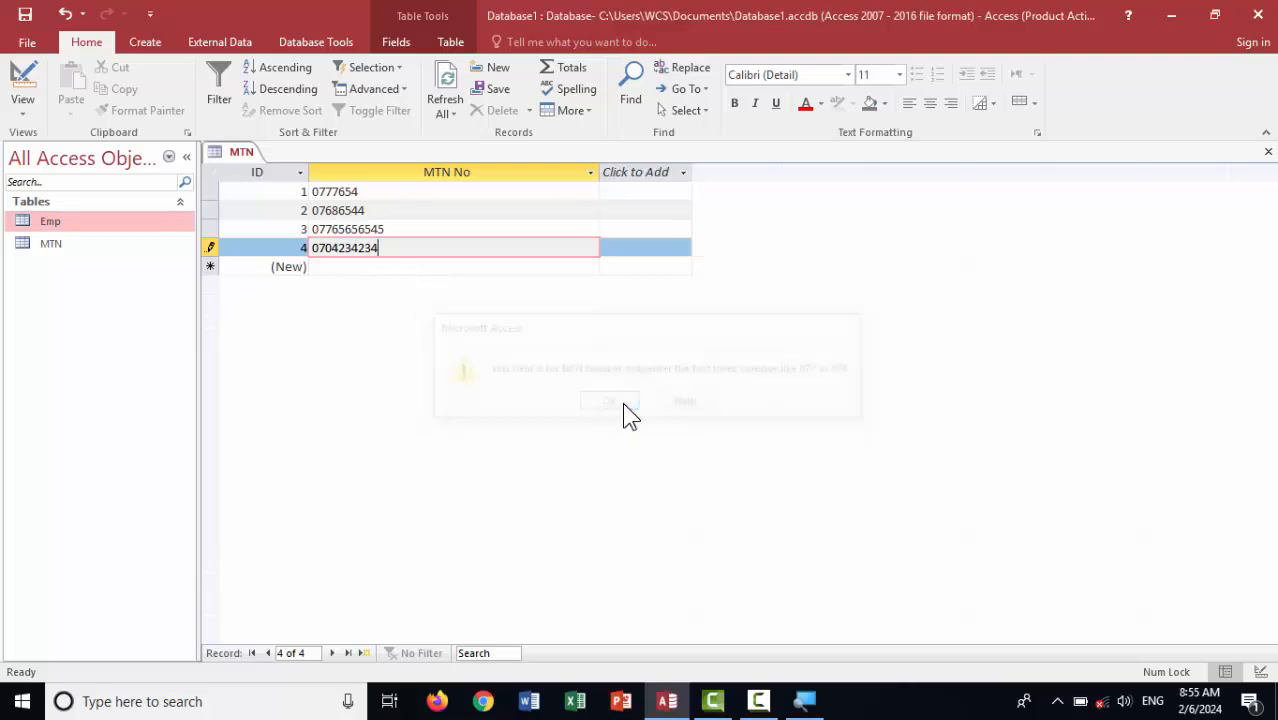
Replace the rejected value with 077 as record 4 and close the MTN table
key(BackSpace)
key(BackSpace)
key(BackSpace)
key(BackSpace)
key(BackSpace)
key(BackSpace)
key(BackSpace)
key(BackSpace)
key(BackSpace)
key(BackSpace)
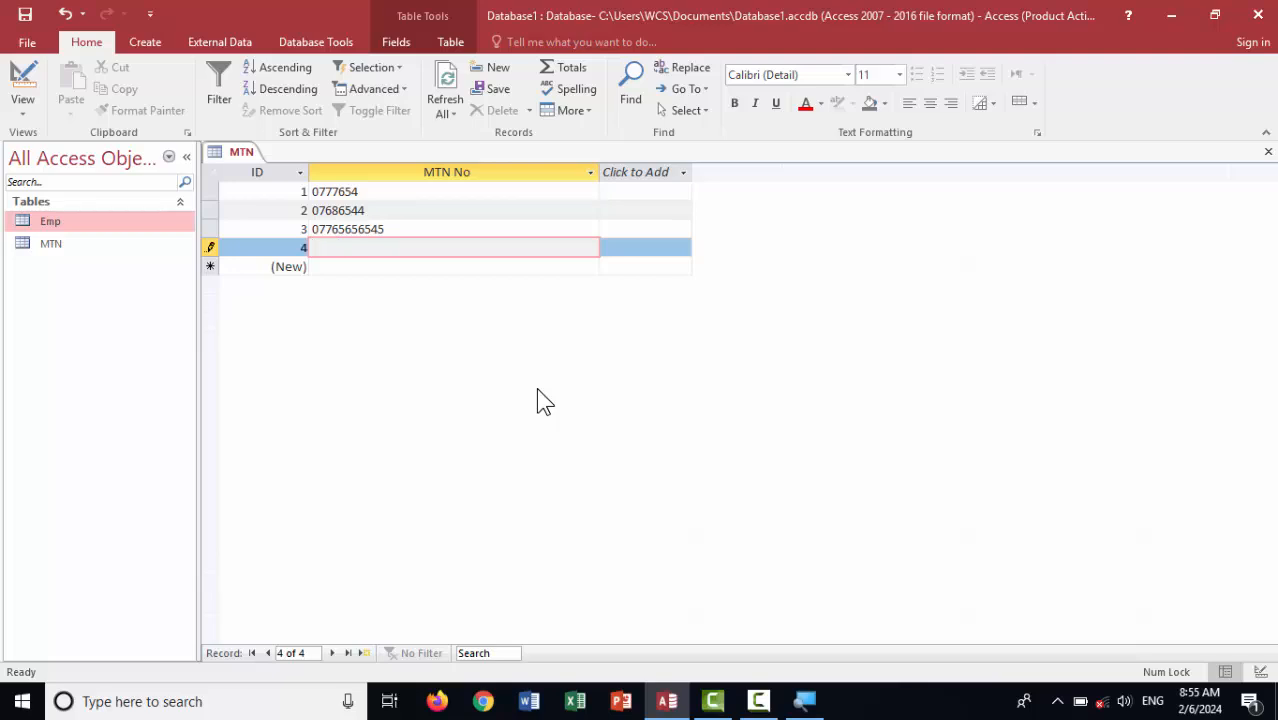
text(077)
key(Return)
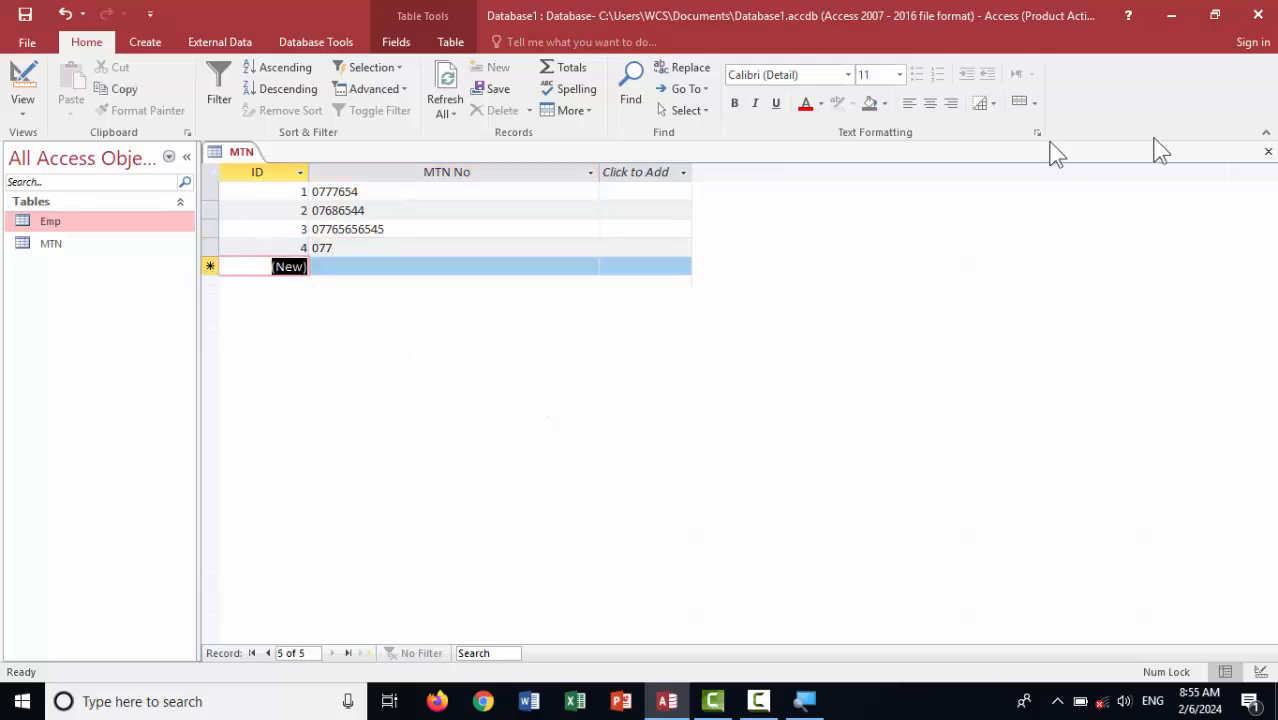
click(1267, 152)
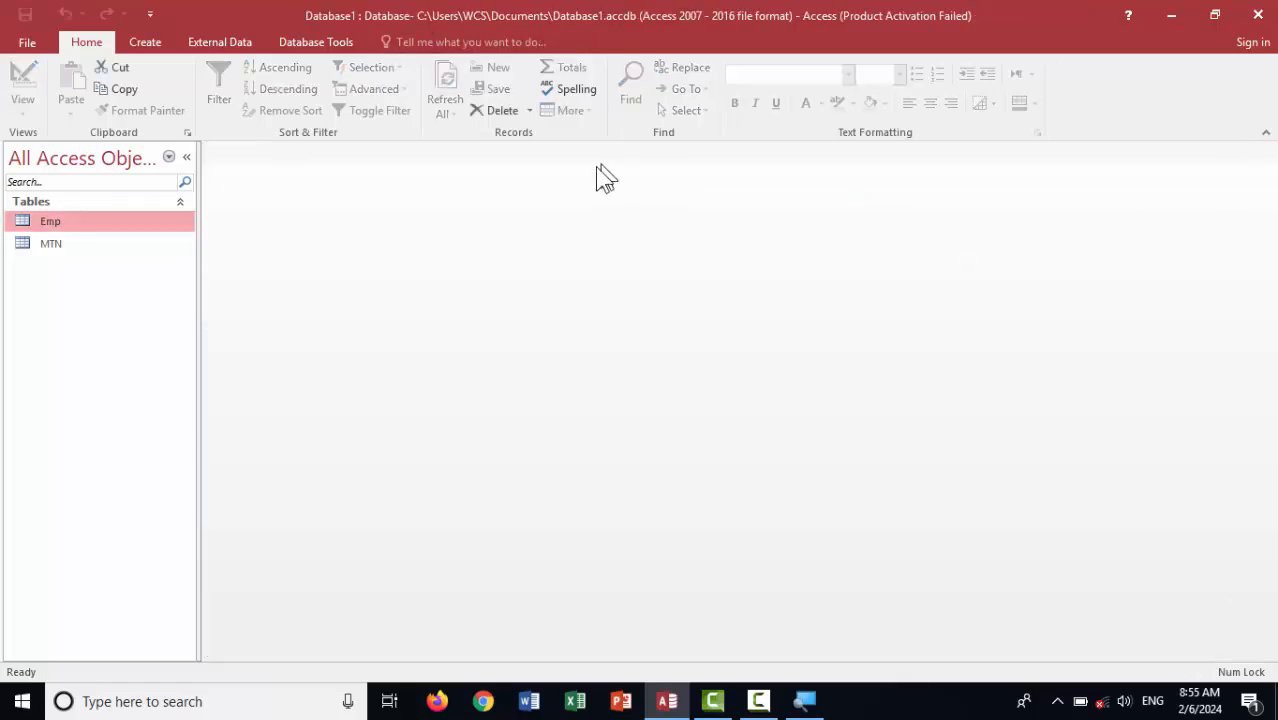
Start a new table design with Short Text fields ID, Paa_Name and PassPort No
click(145, 44)
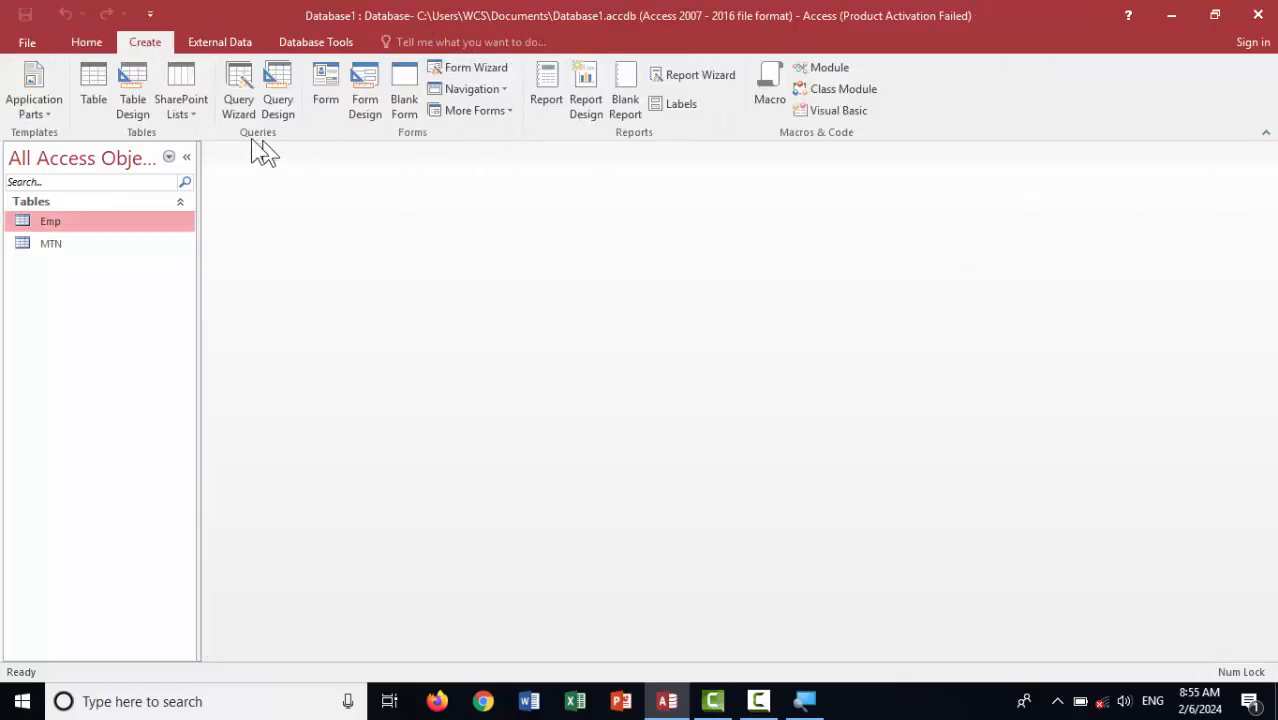
click(133, 100)
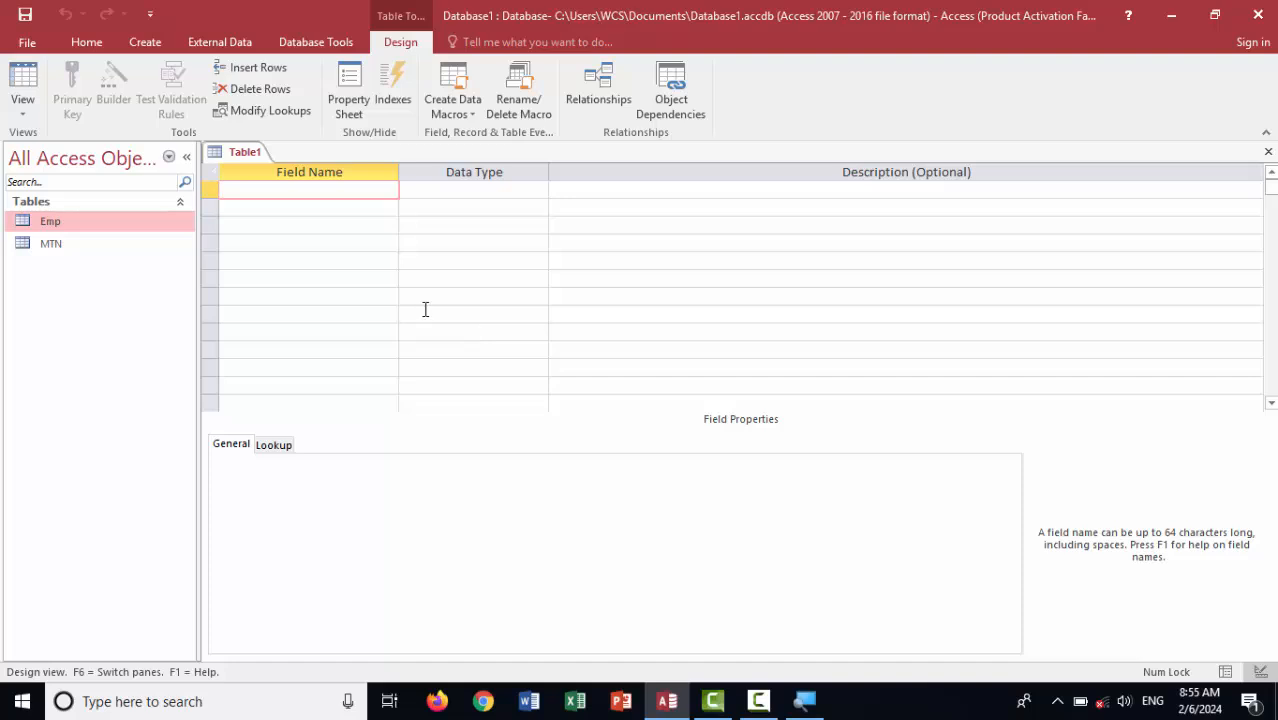
text(ID)
key(Tab)
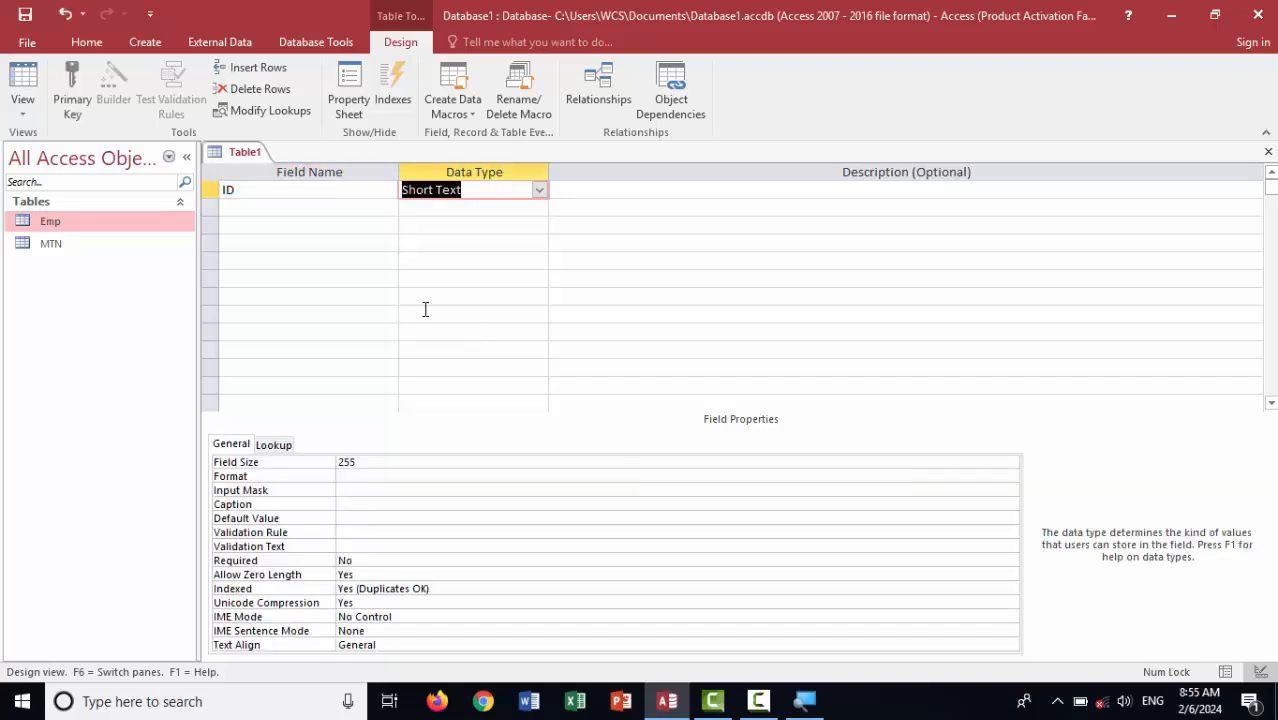
key(Tab)
key(Tab)
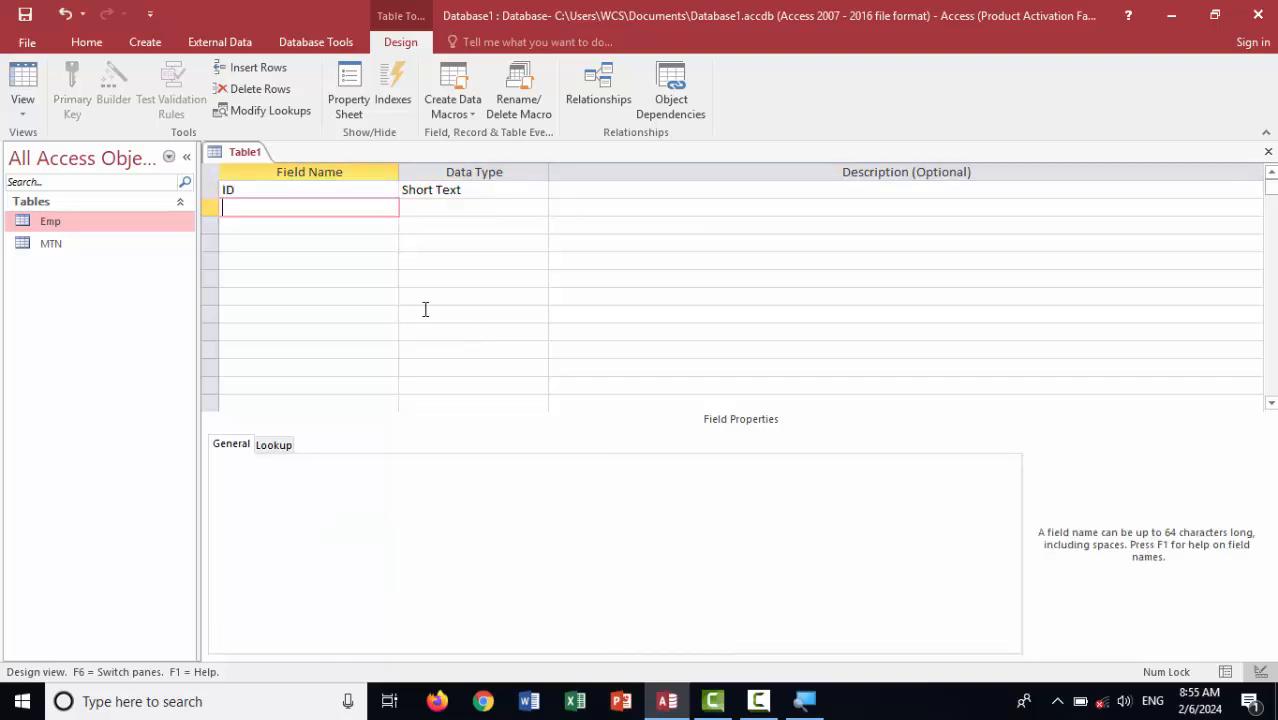
text(Paa_Name)
key(Return)
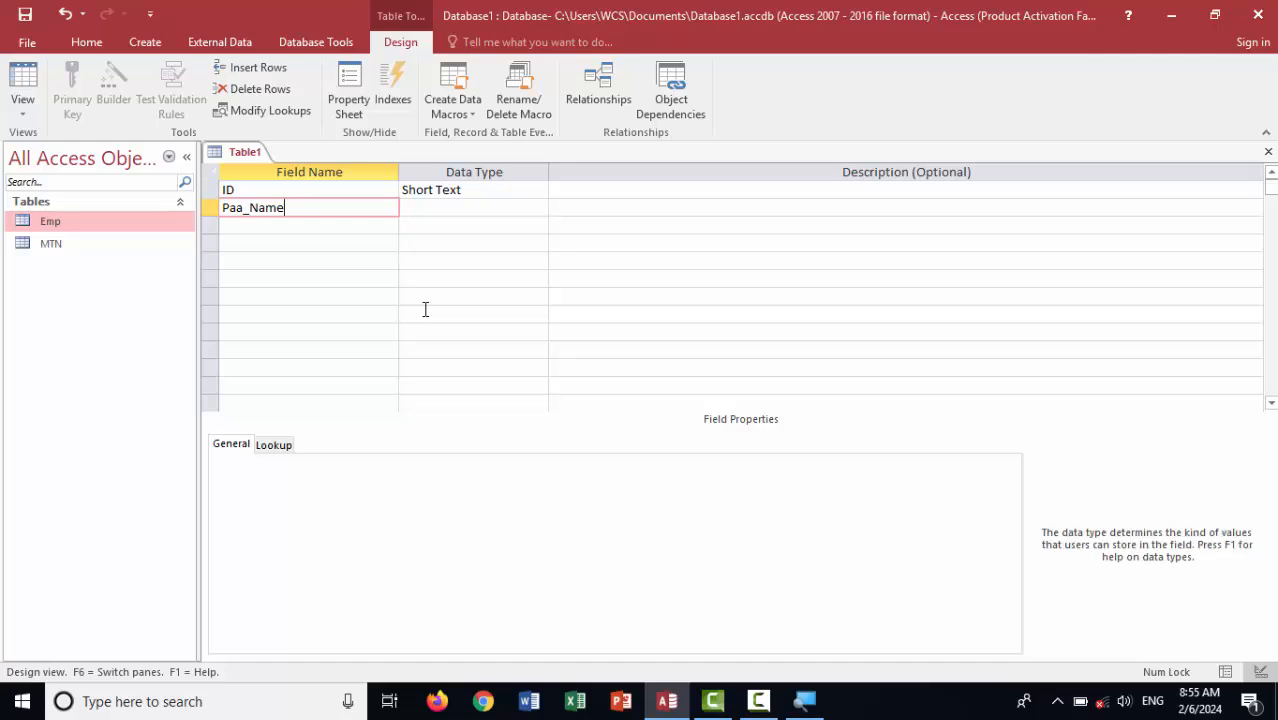
key(Return)
key(Return)
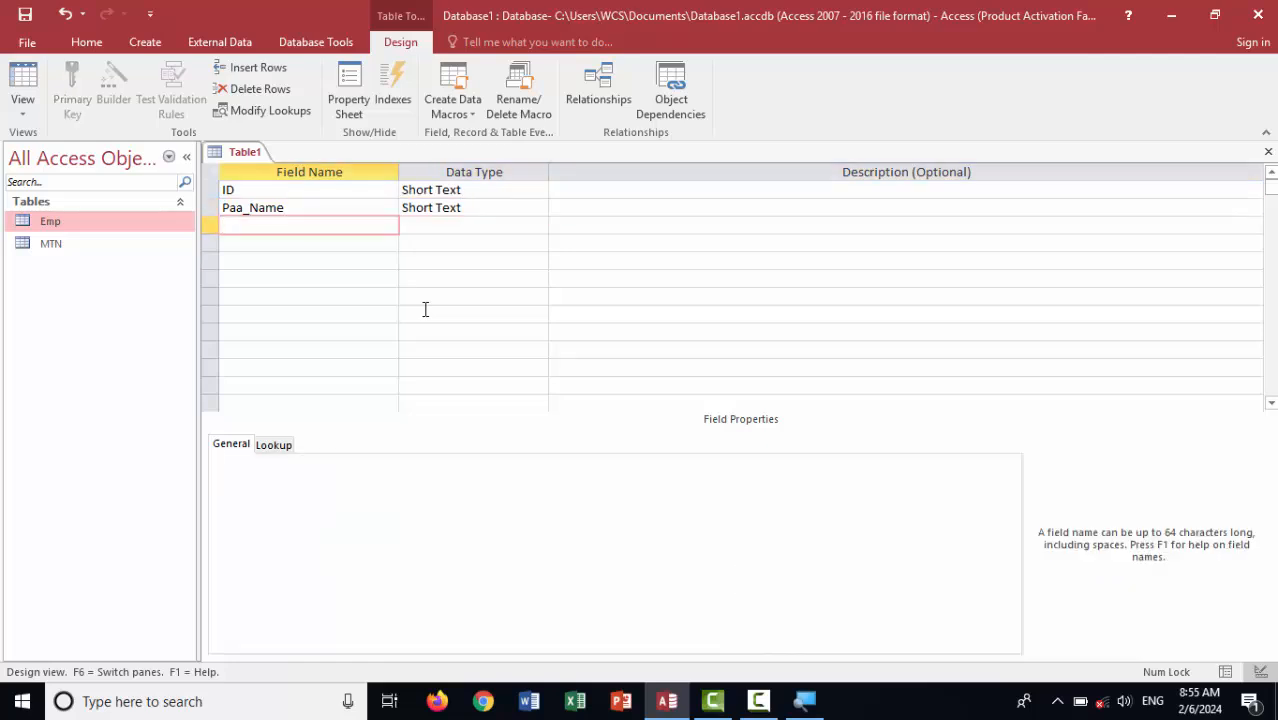
text(PassPort No)
key(Tab)
key(Tab)
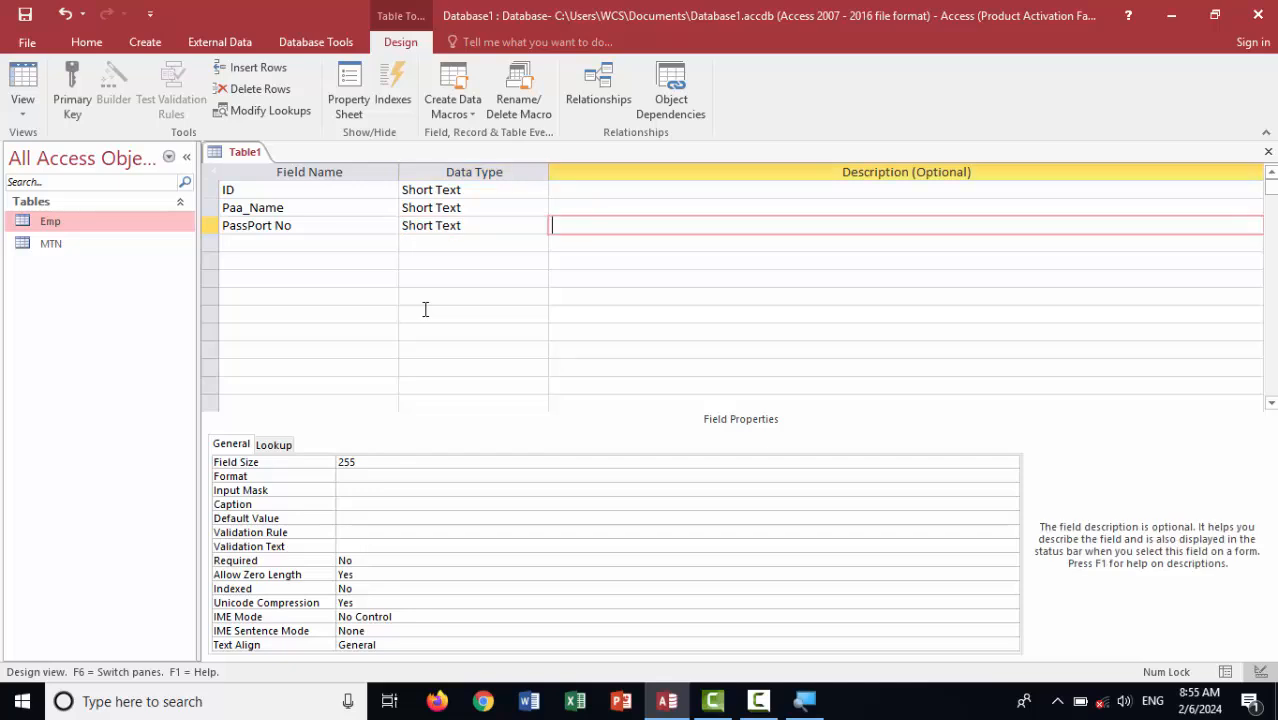
key(Tab)
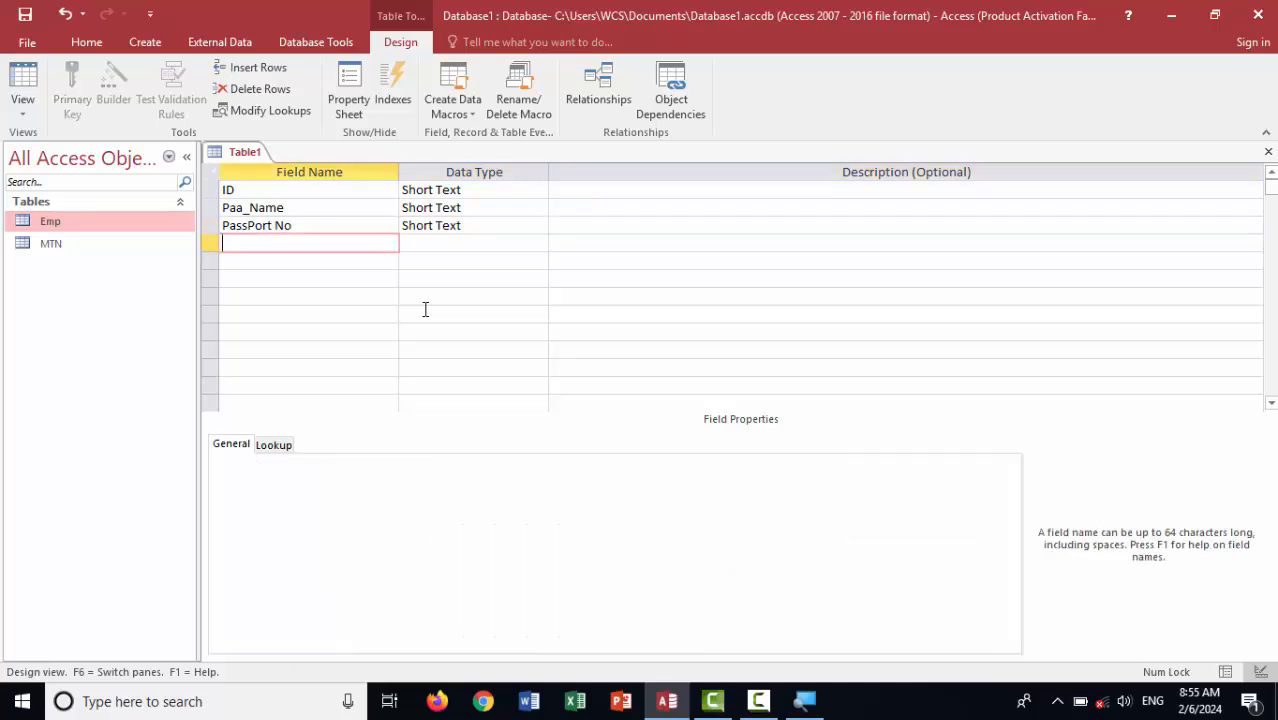
Add the Religon and USE fields below them
text(Reli)
text(gon)
key(Tab)
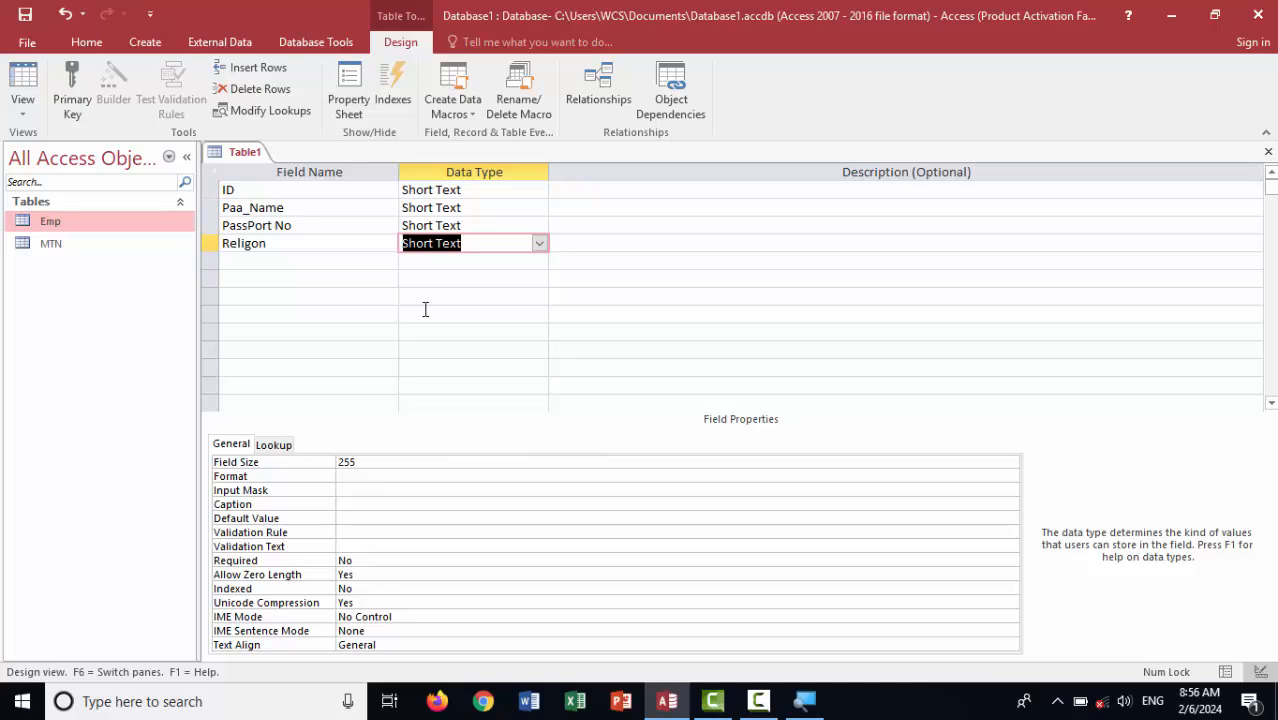
click(310, 249)
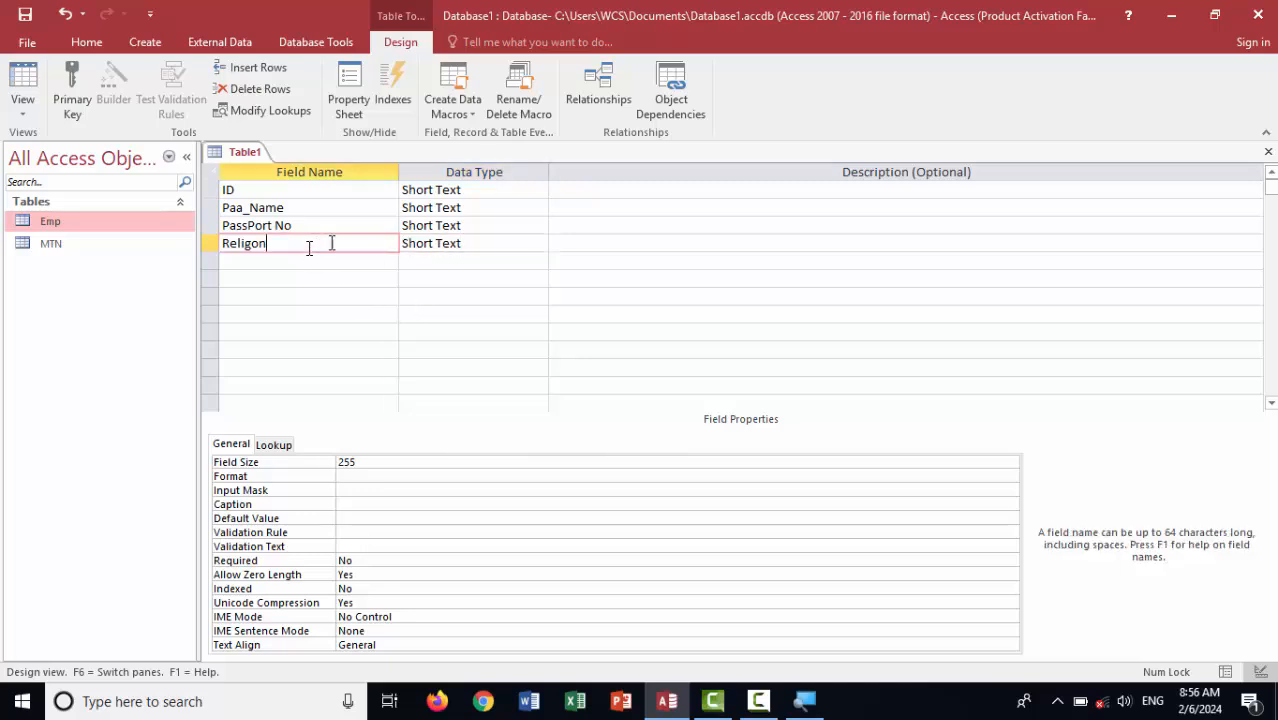
click(297, 221)
click(271, 194)
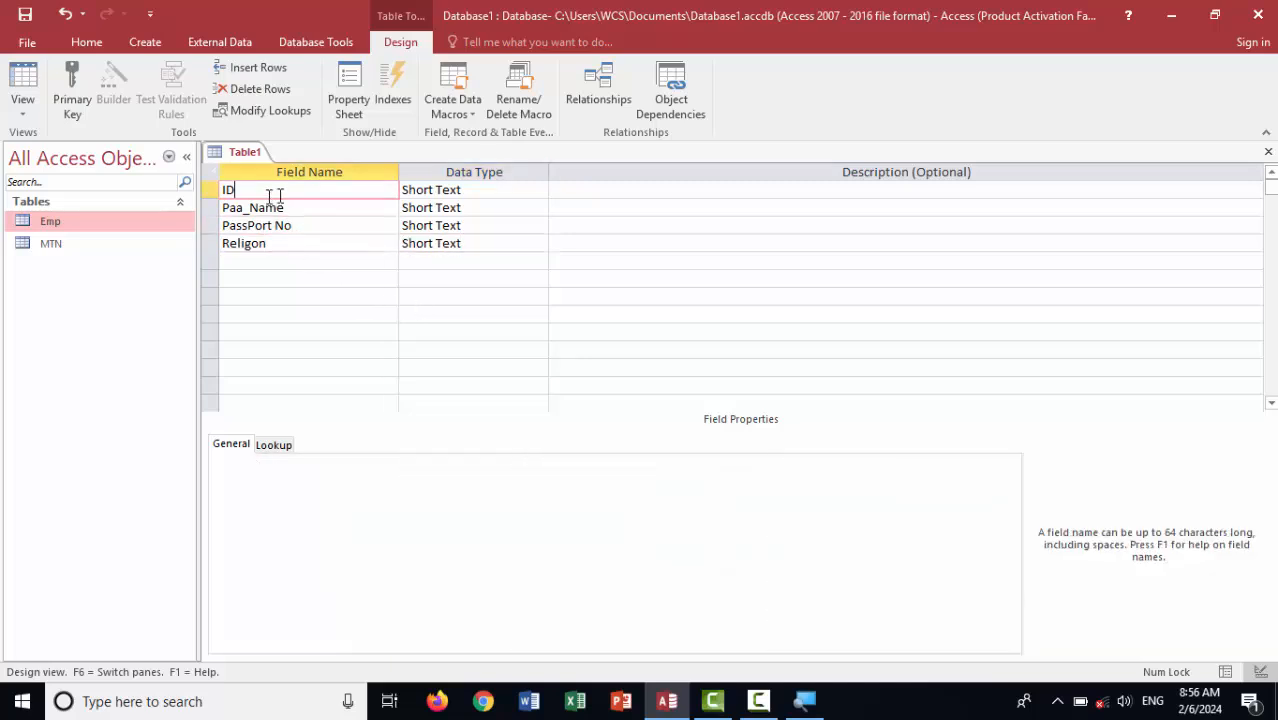
click(264, 246)
click(251, 275)
click(243, 259)
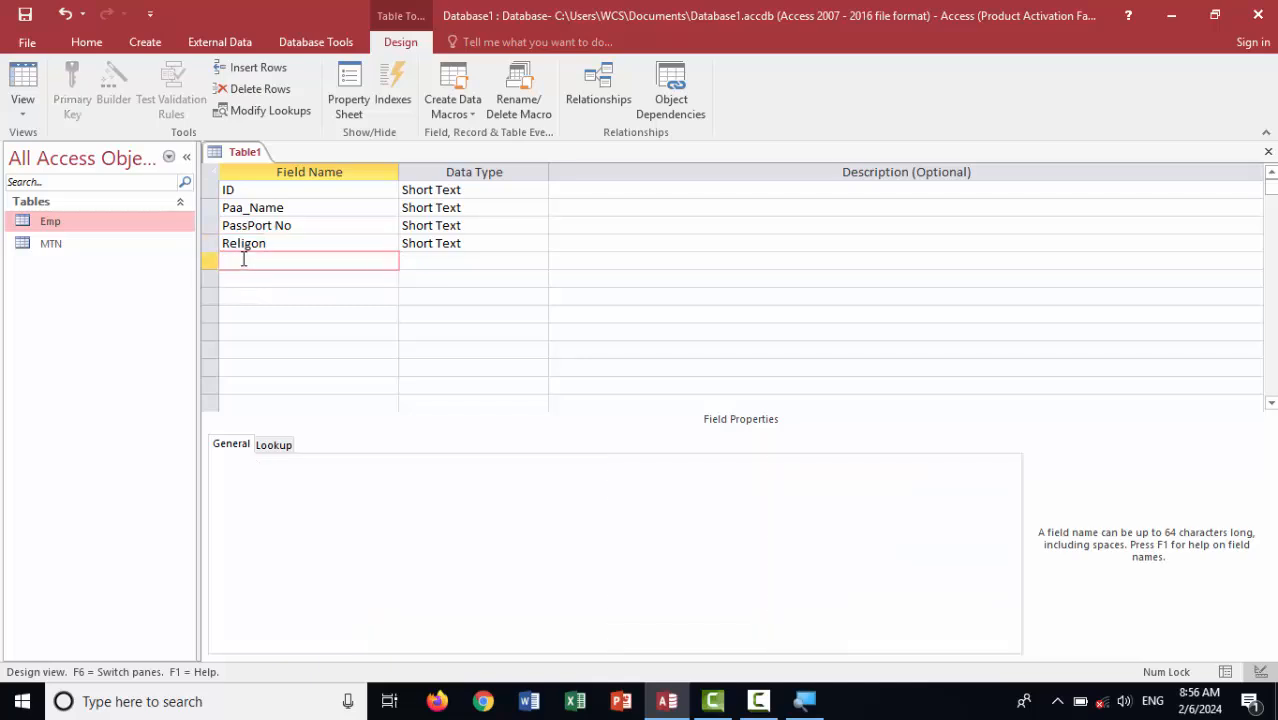
text(USE)
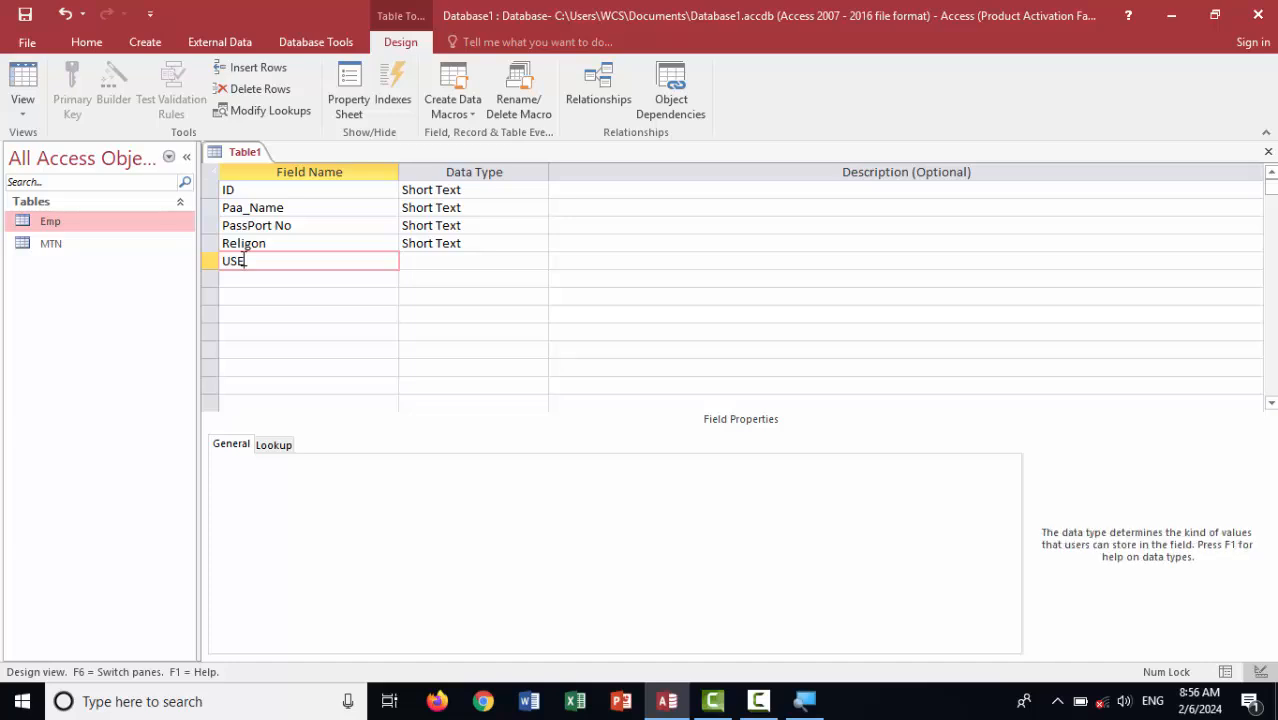
key(Tab)
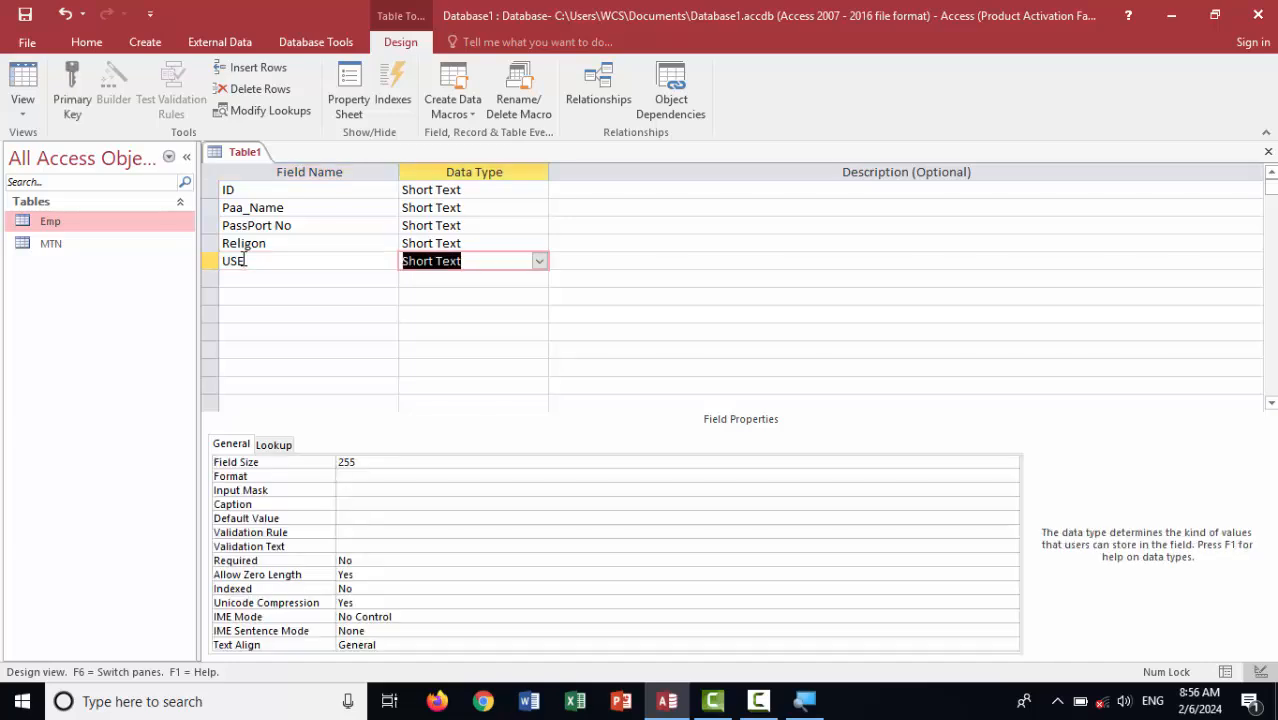
Add the Vesa field in the sixth row and select the Religon field's data type
click(482, 243)
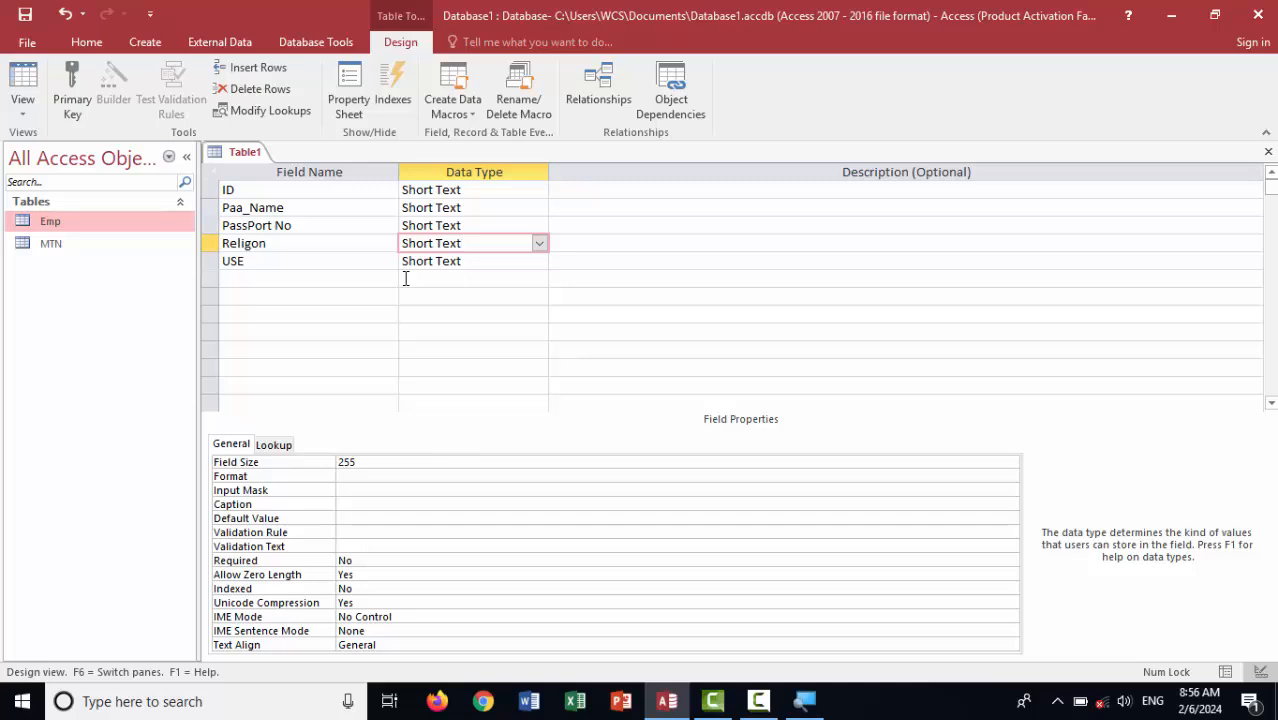
click(260, 279)
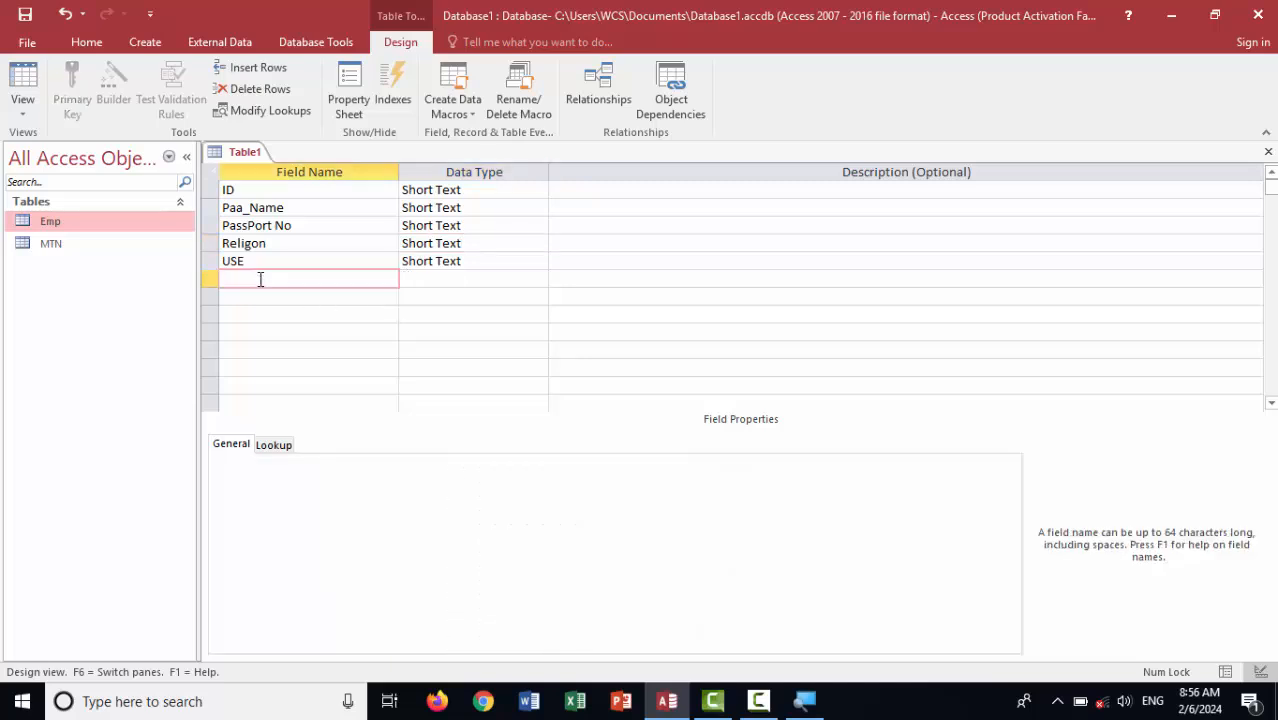
text(Vesa)
key(Tab)
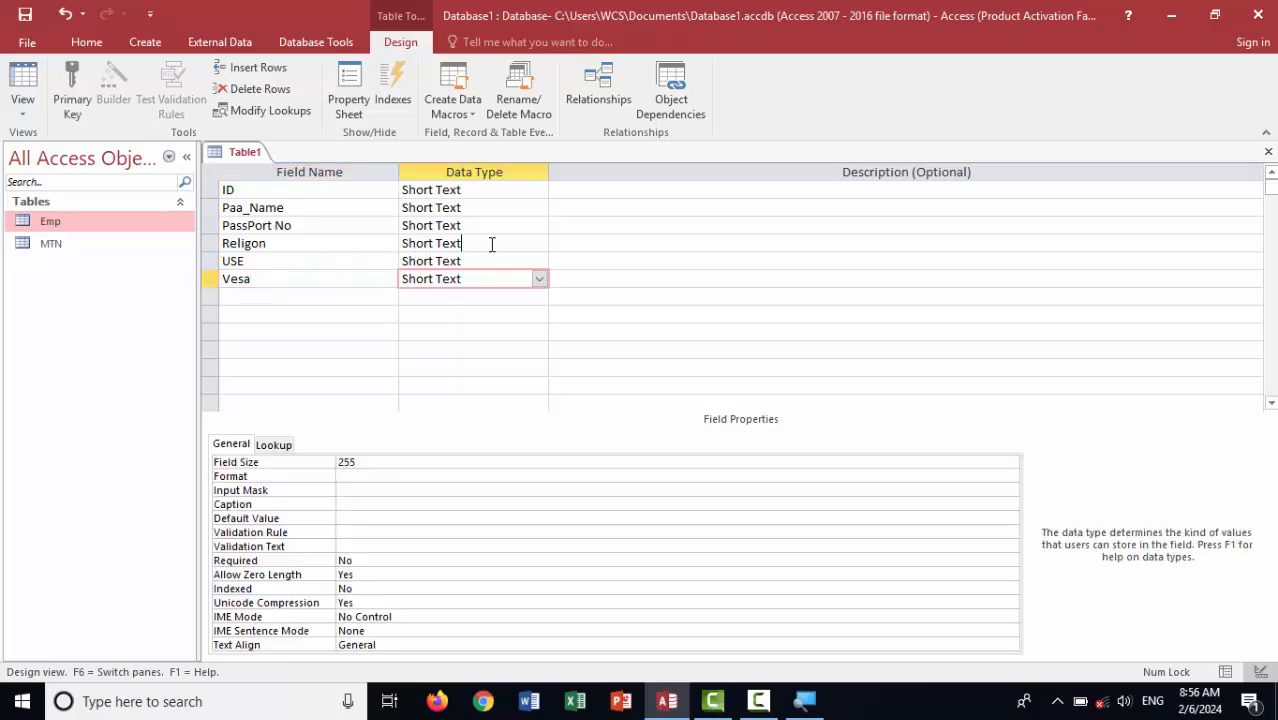
click(491, 244)
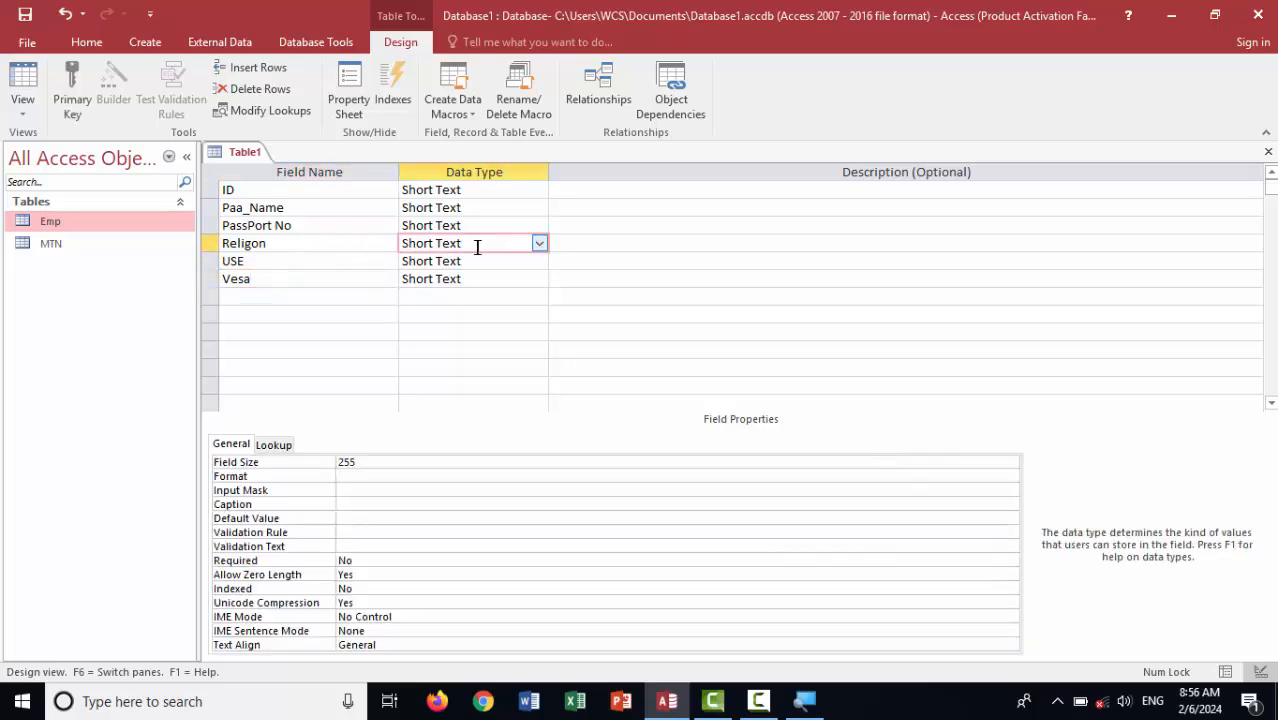
double_click(260, 263)
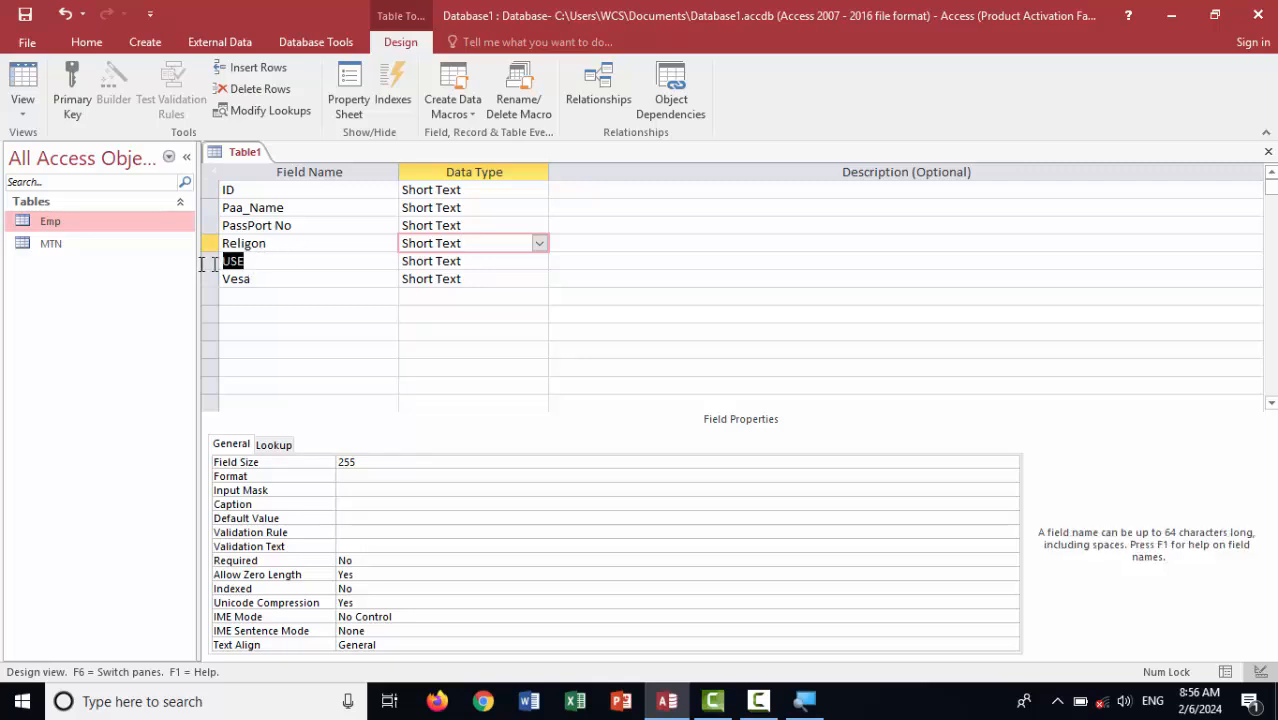
click(263, 278)
click(295, 245)
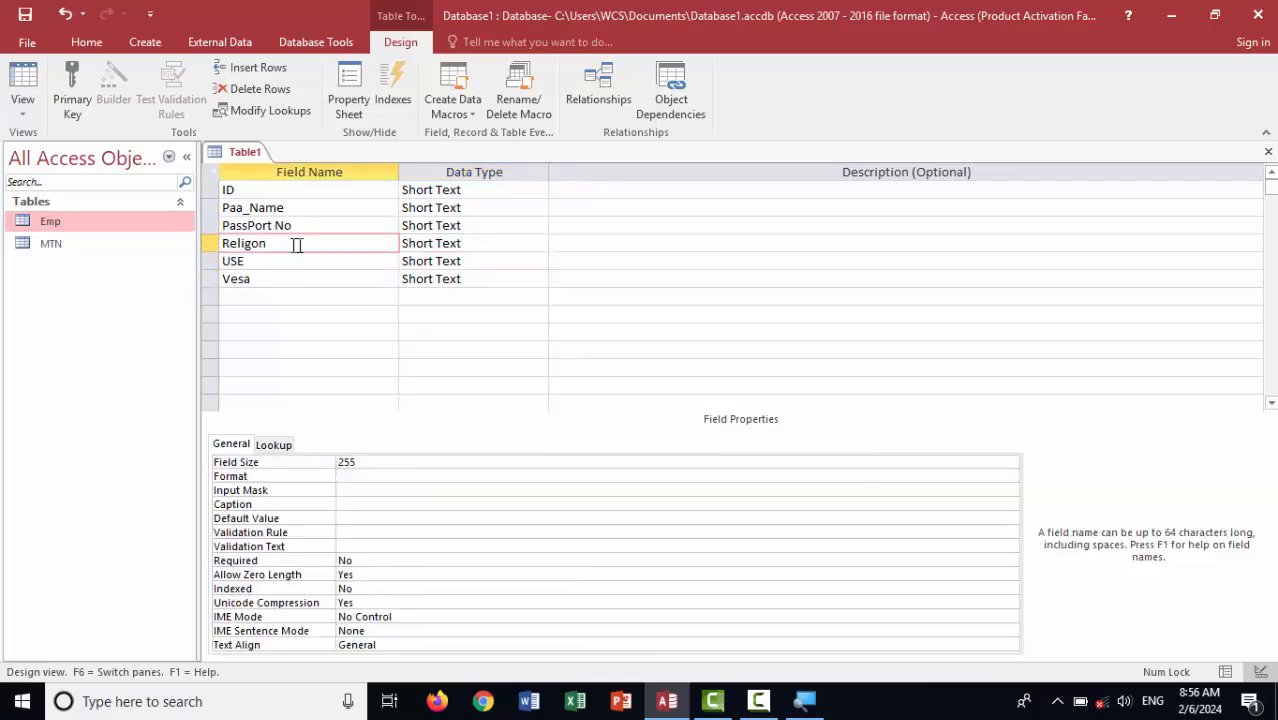
click(477, 243)
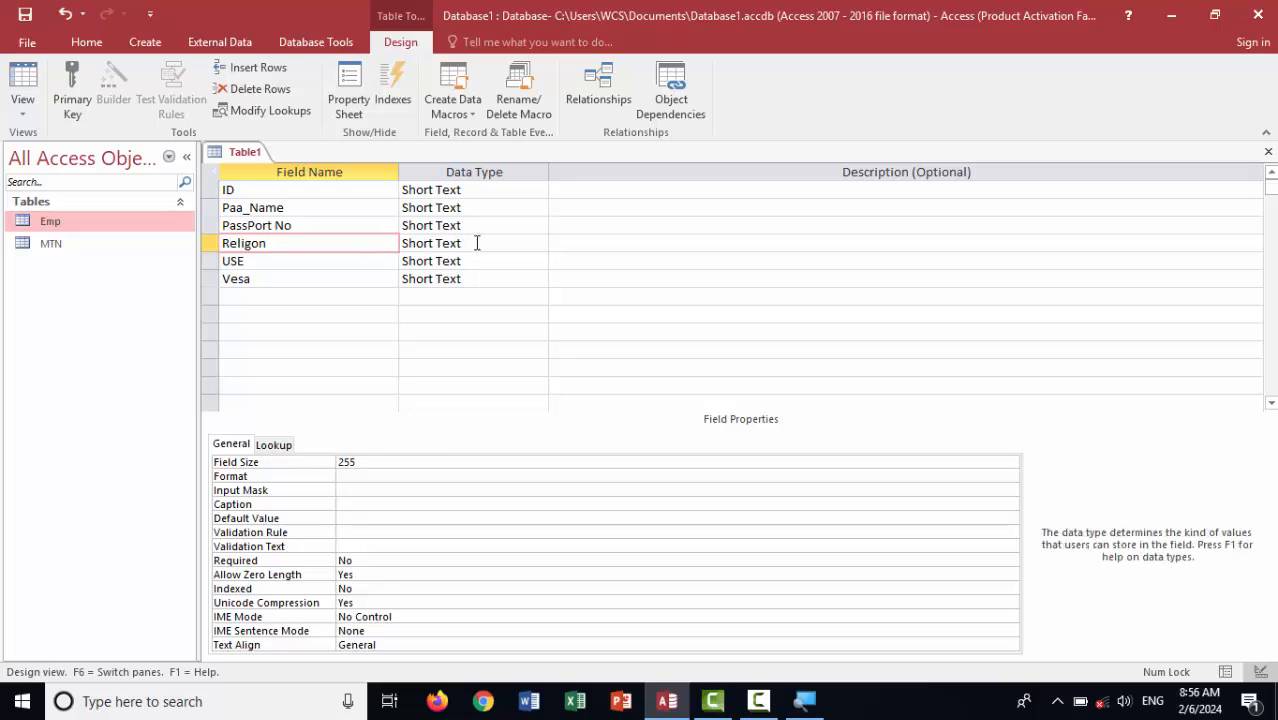
Set the Religon field's validation rule to Like "muslim"
click(358, 532)
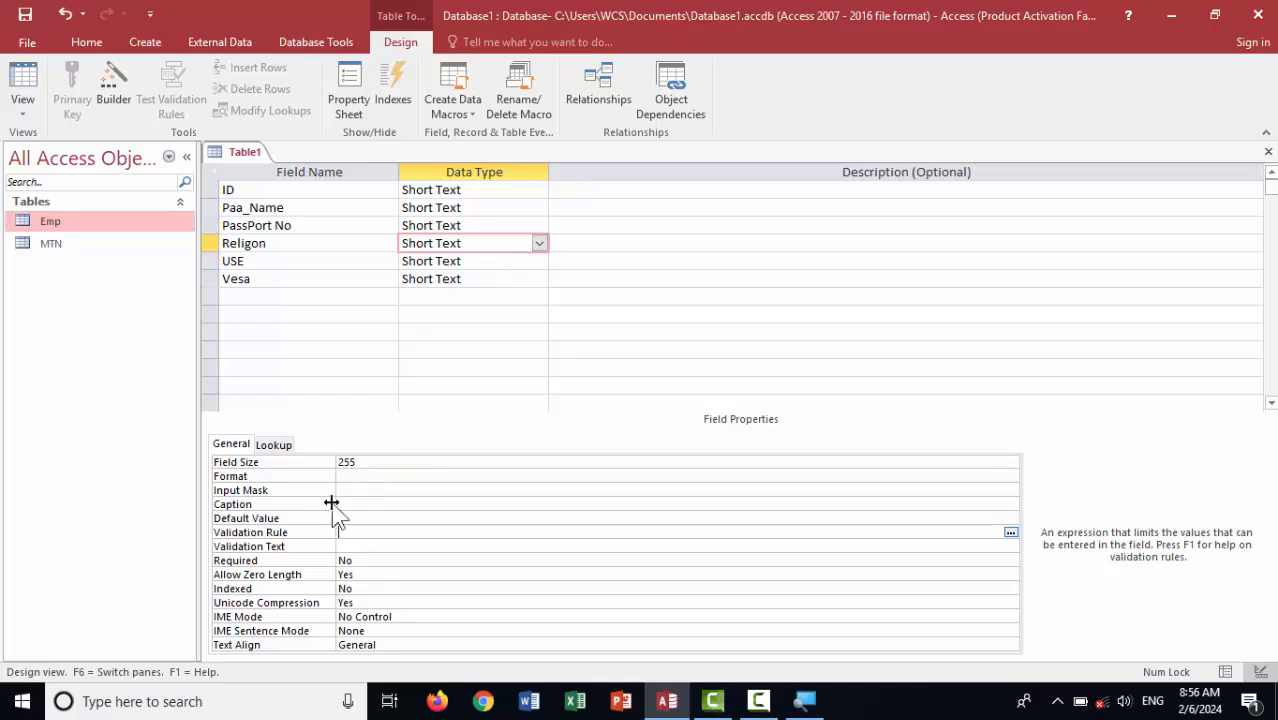
text(like)
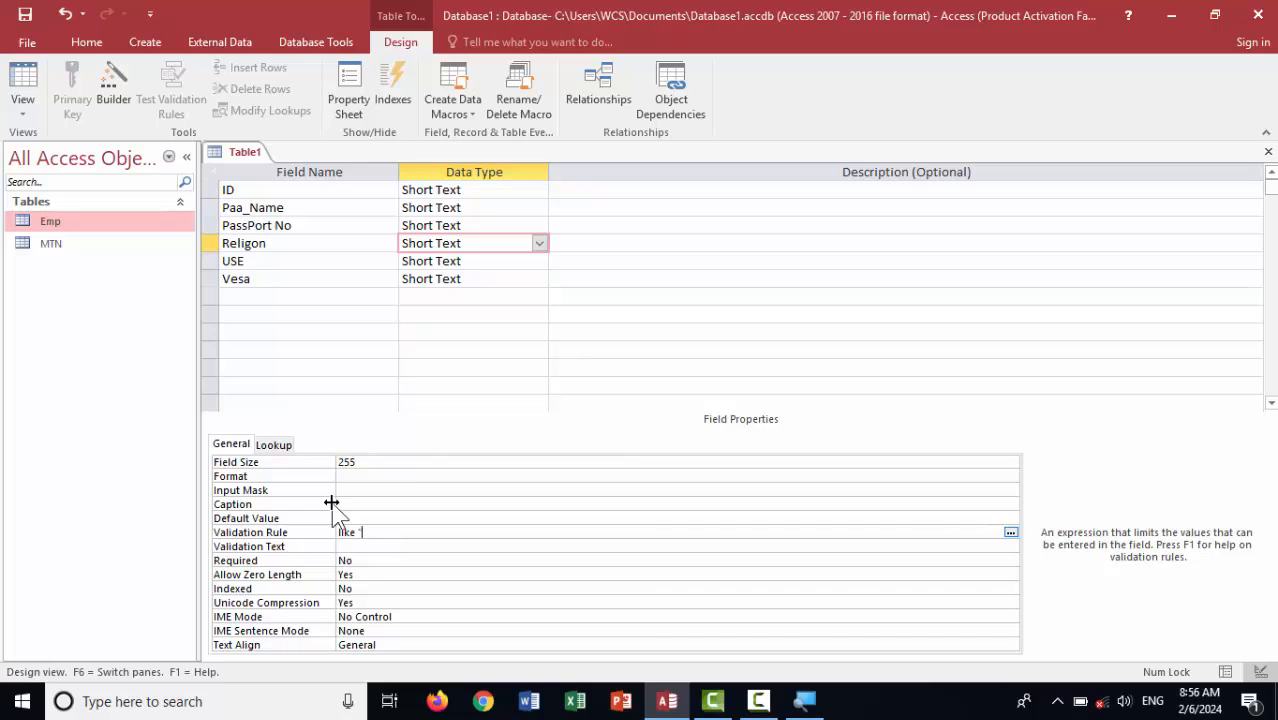
text( "muslim")
key(Return)
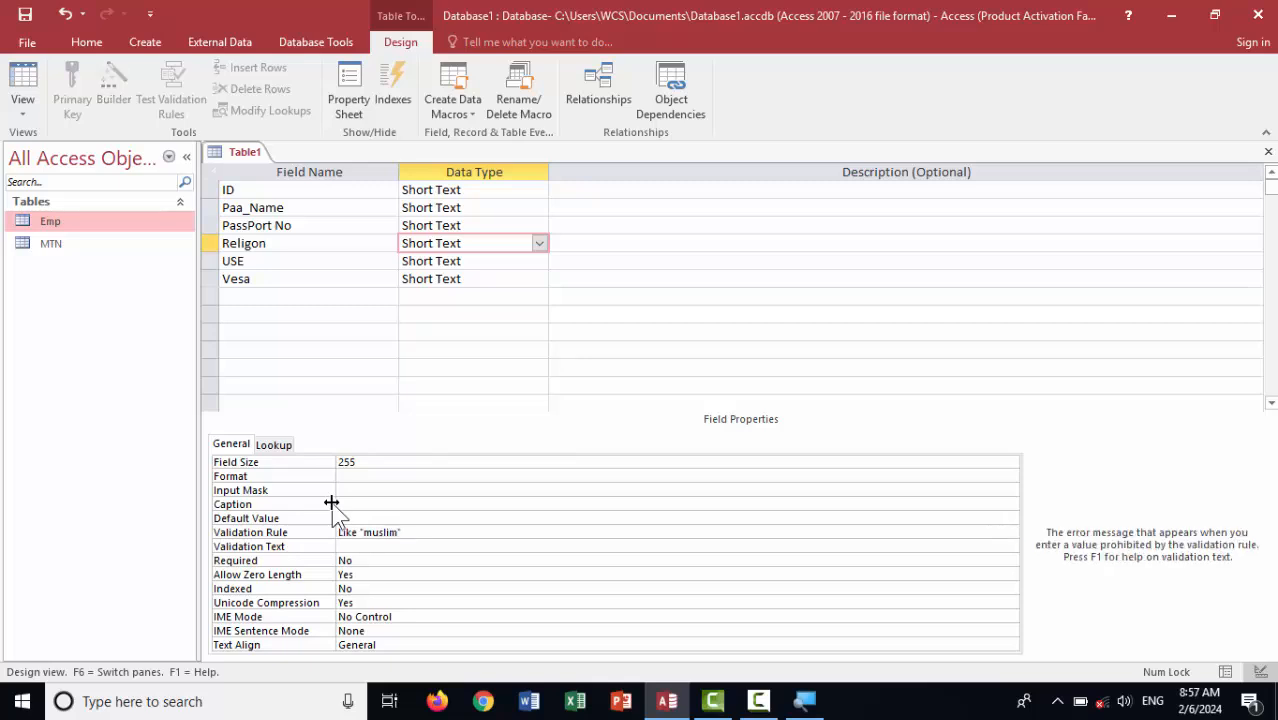
Save the table as USE with an AutoNumber ID1 primary key and view its datasheet
key(ctrl+s)
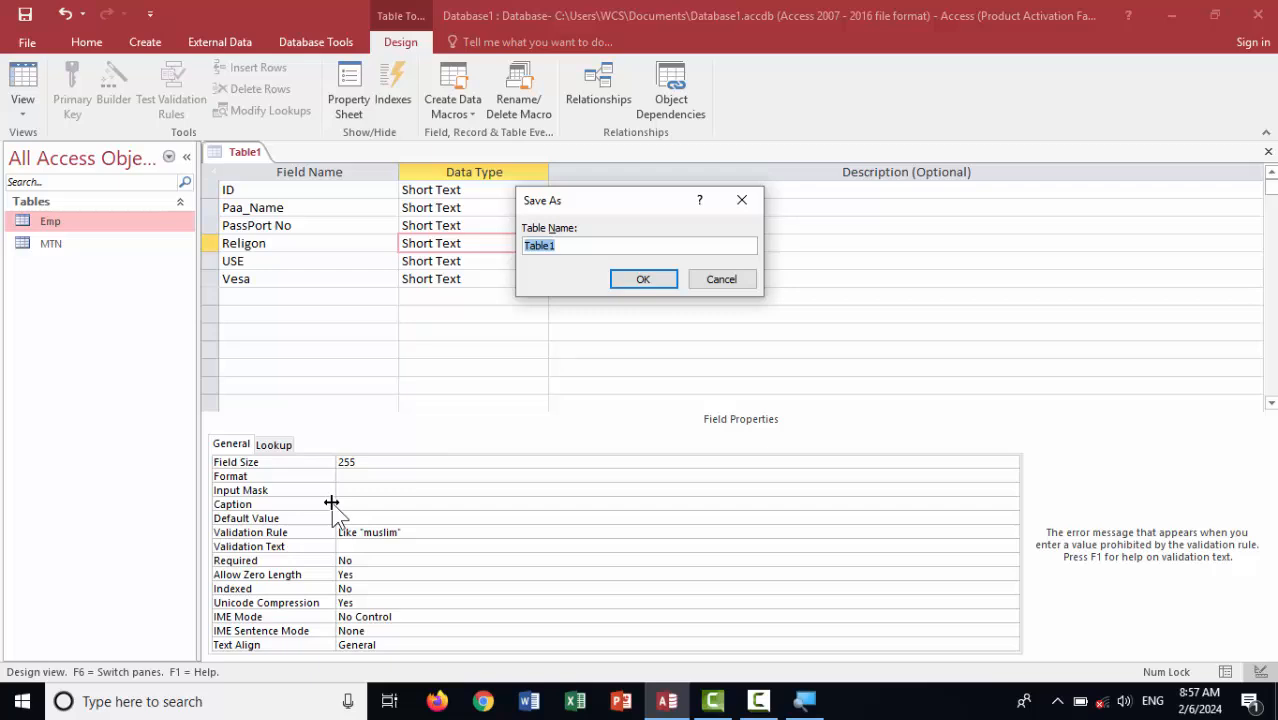
text(USE)
key(Return)
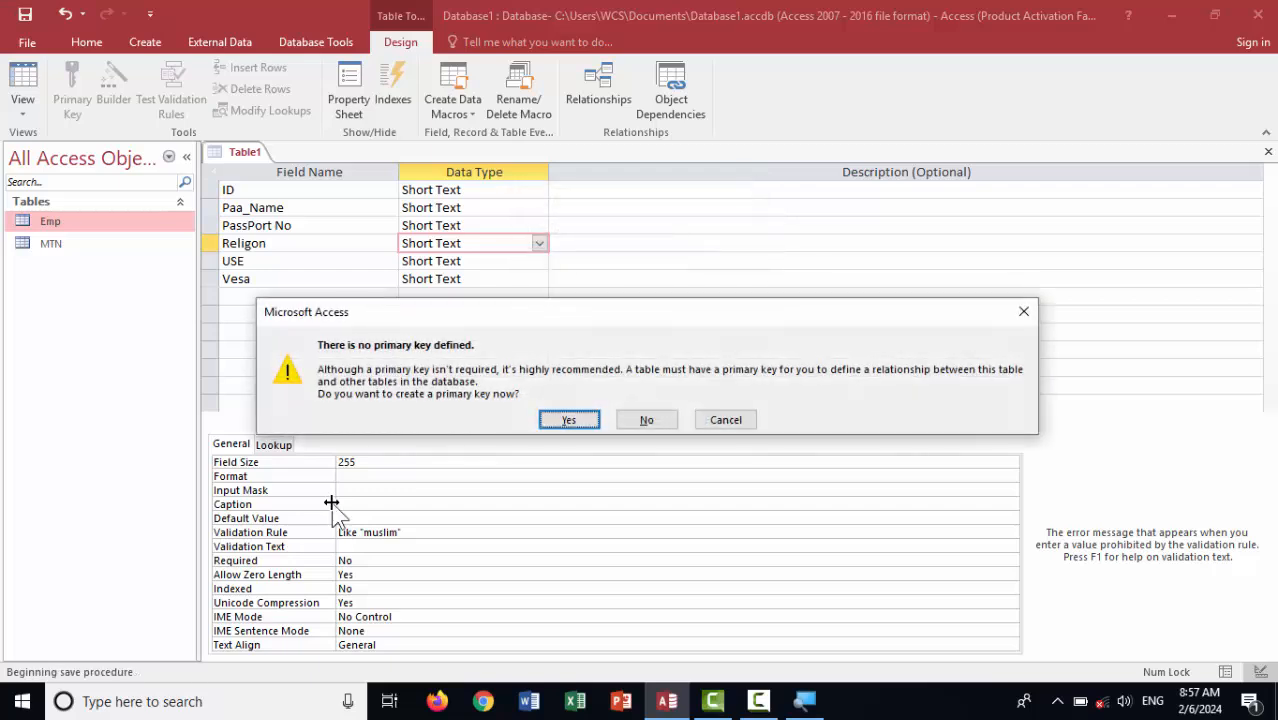
key(Return)
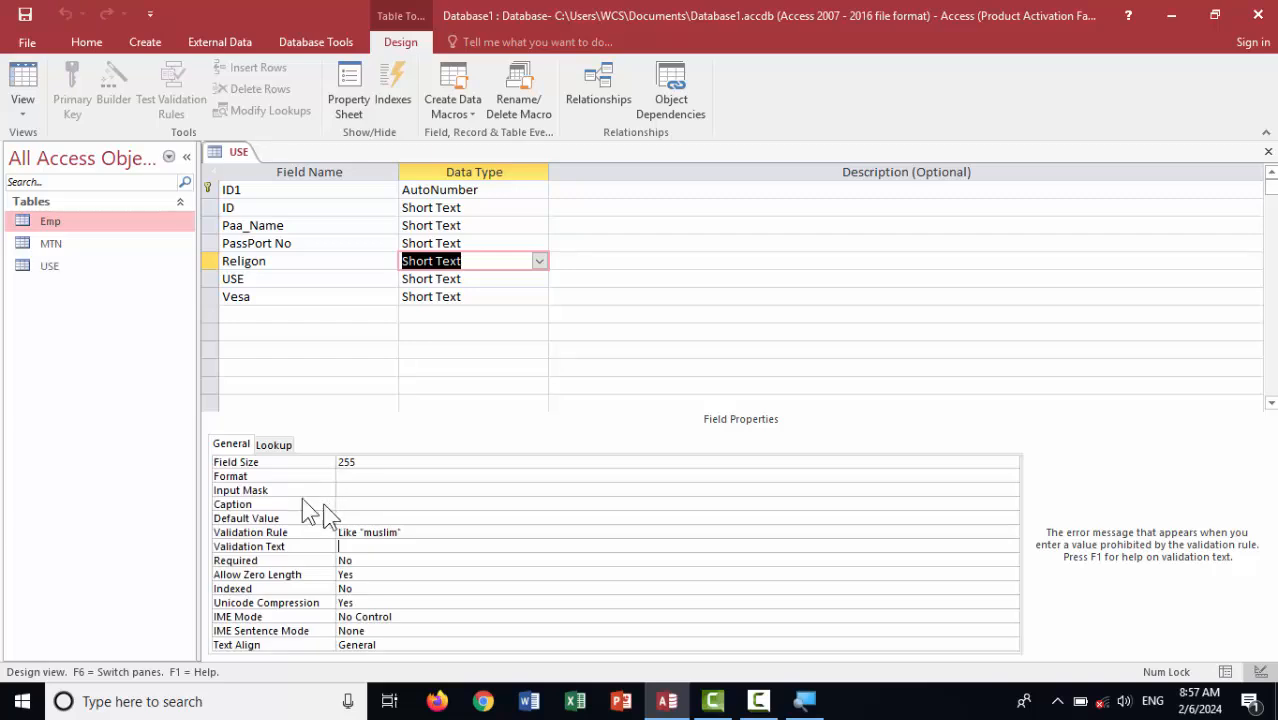
click(35, 73)
Enter record 1: ID 34, name ali, passport 97866, Religon muslim, Vesa yes
click(378, 192)
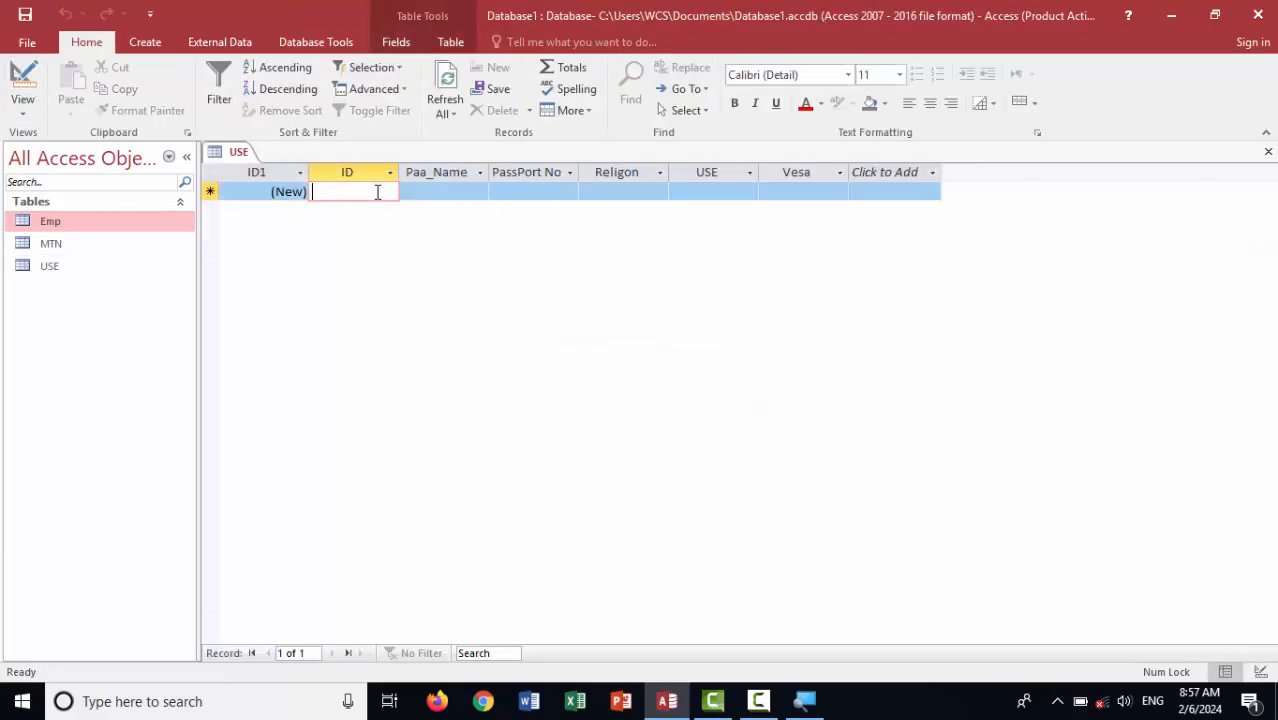
text(34)
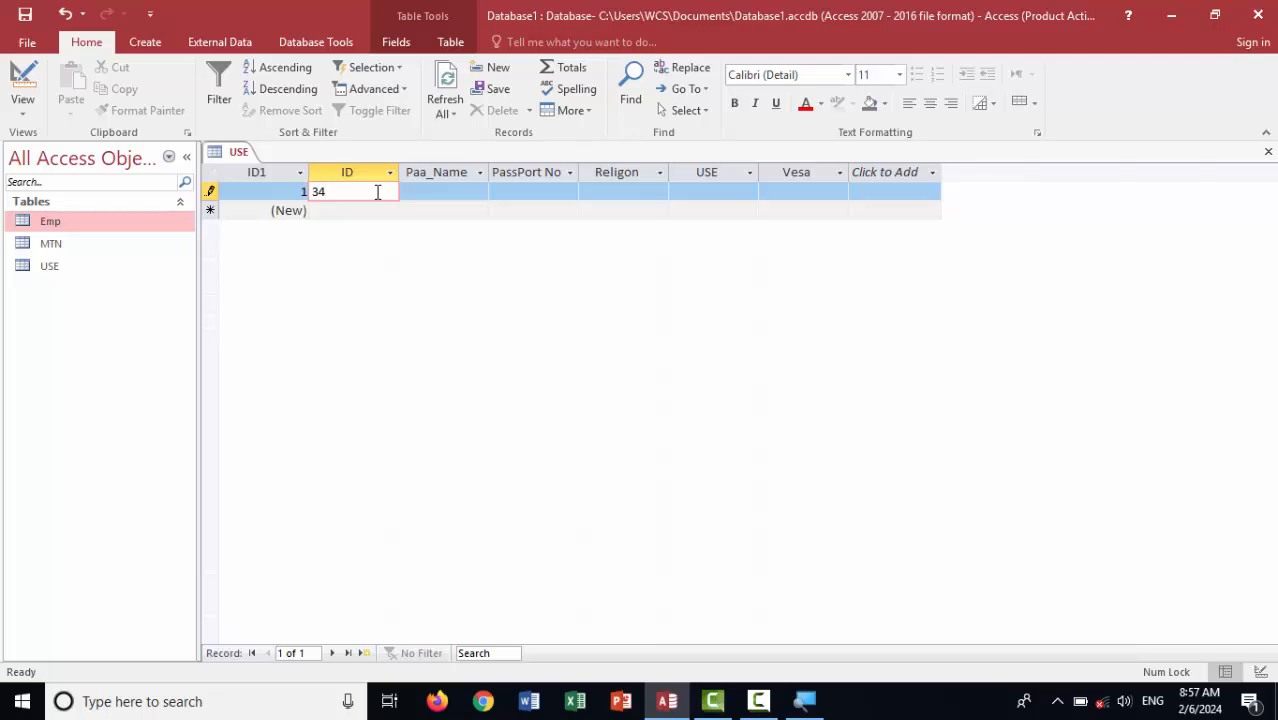
key(Tab)
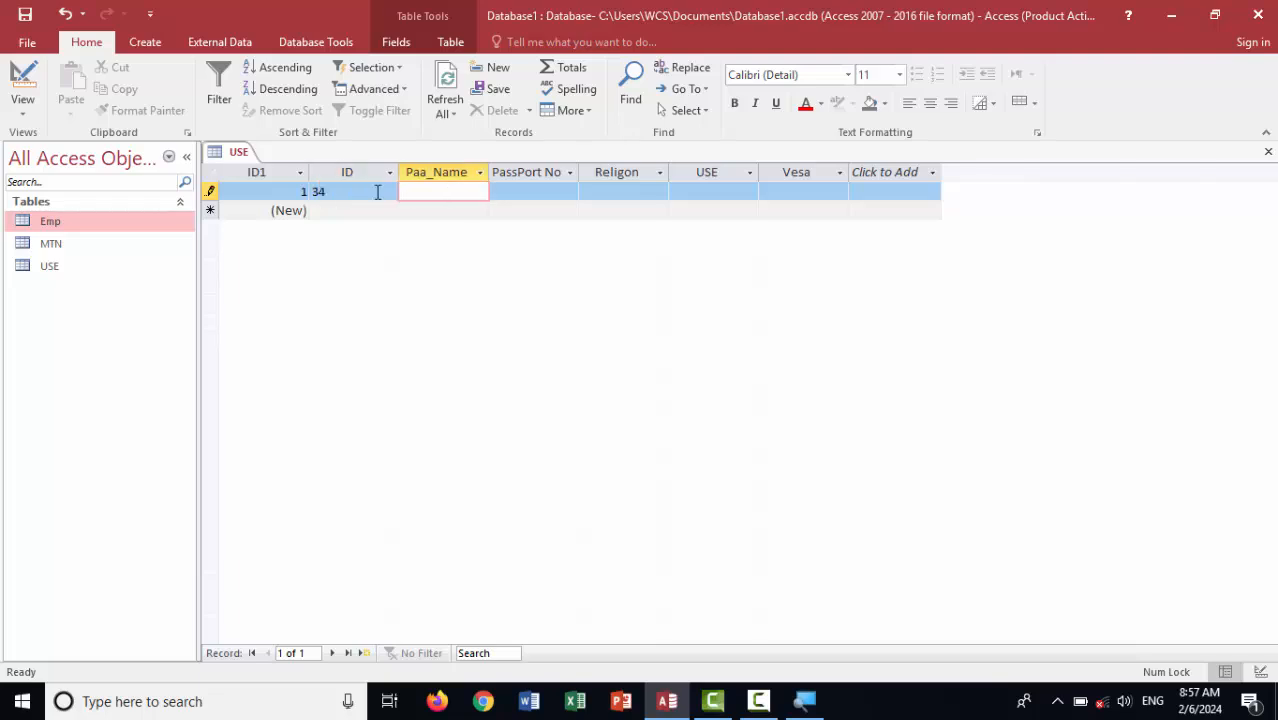
text(ali)
key(Tab)
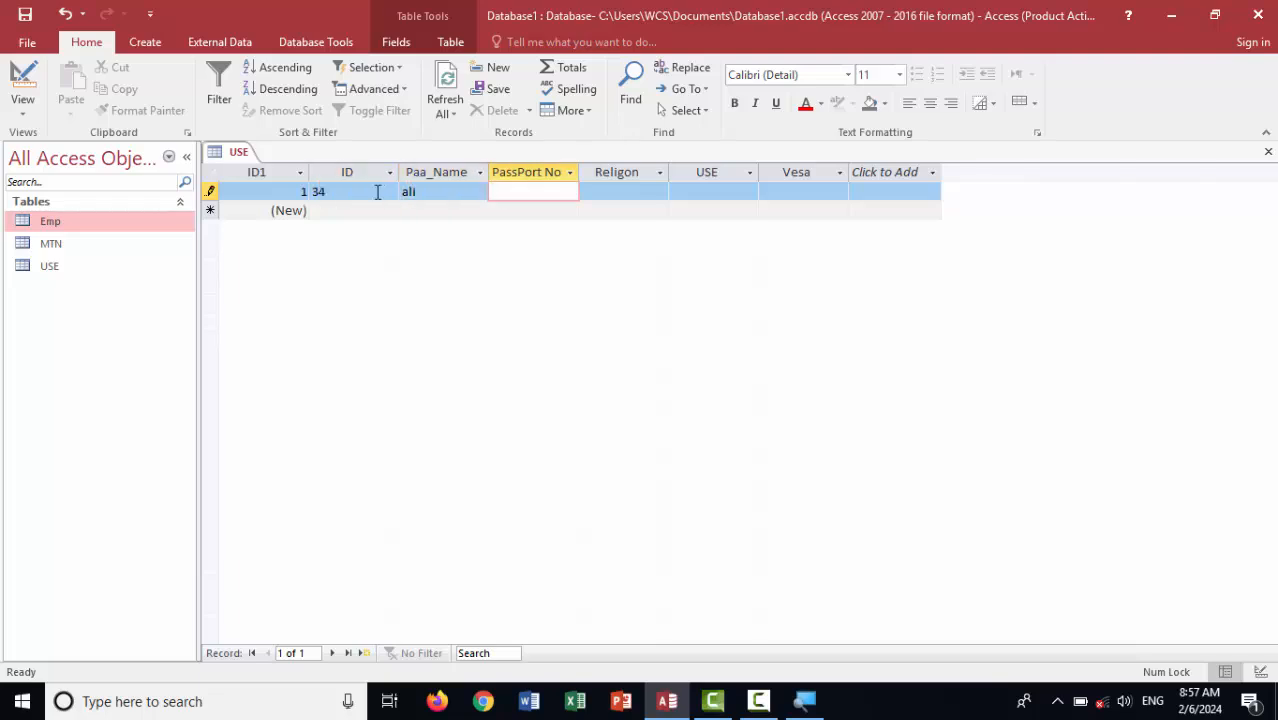
text(97866)
key(Tab)
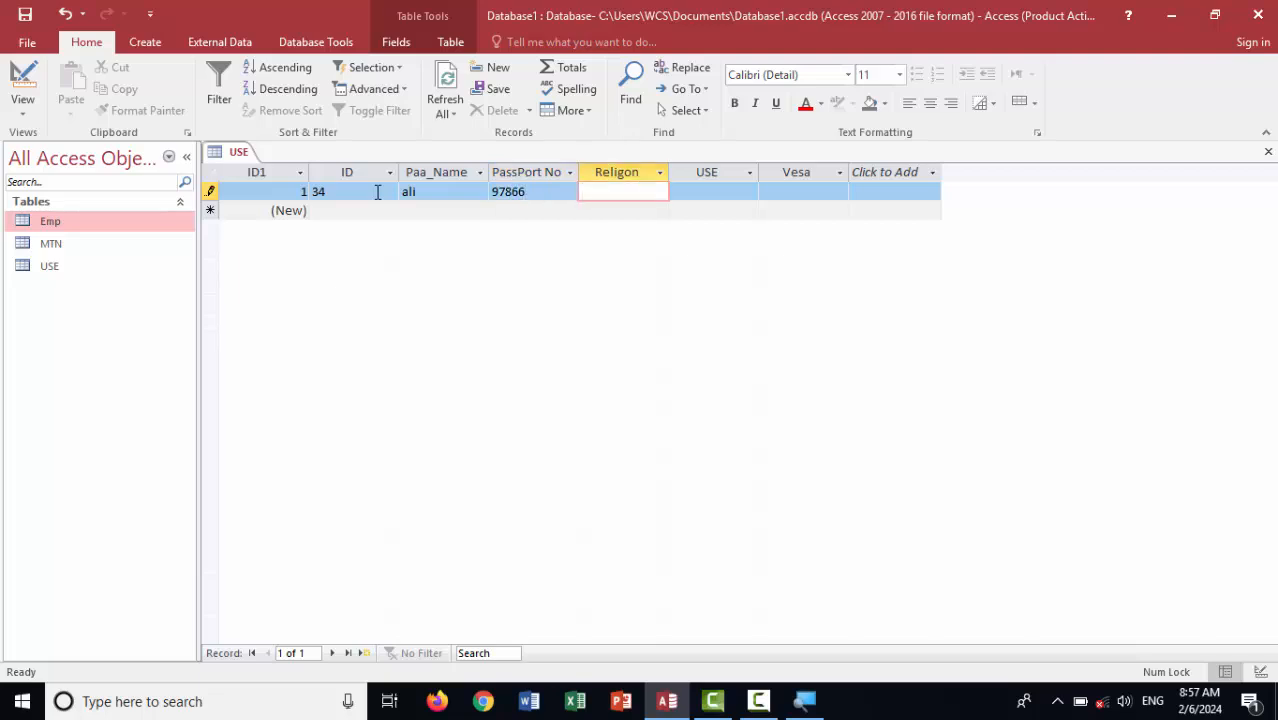
text(muslim)
key(Tab)
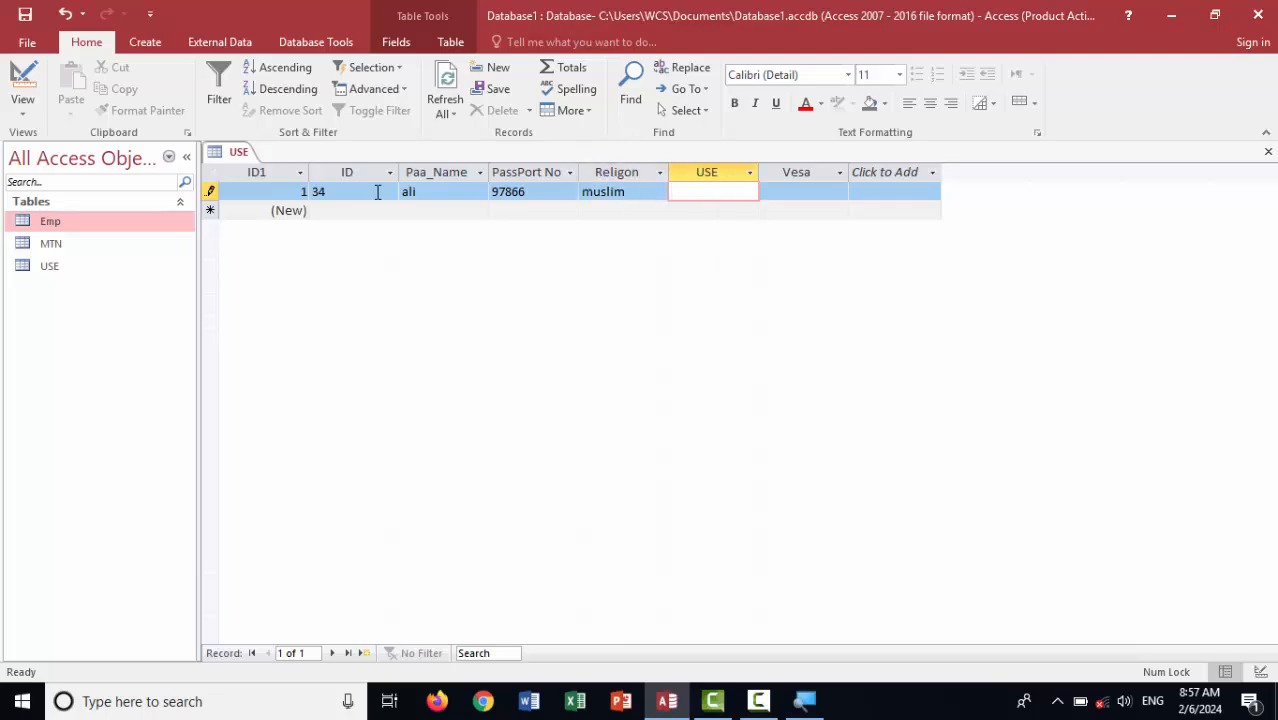
key(Tab)
text(yes)
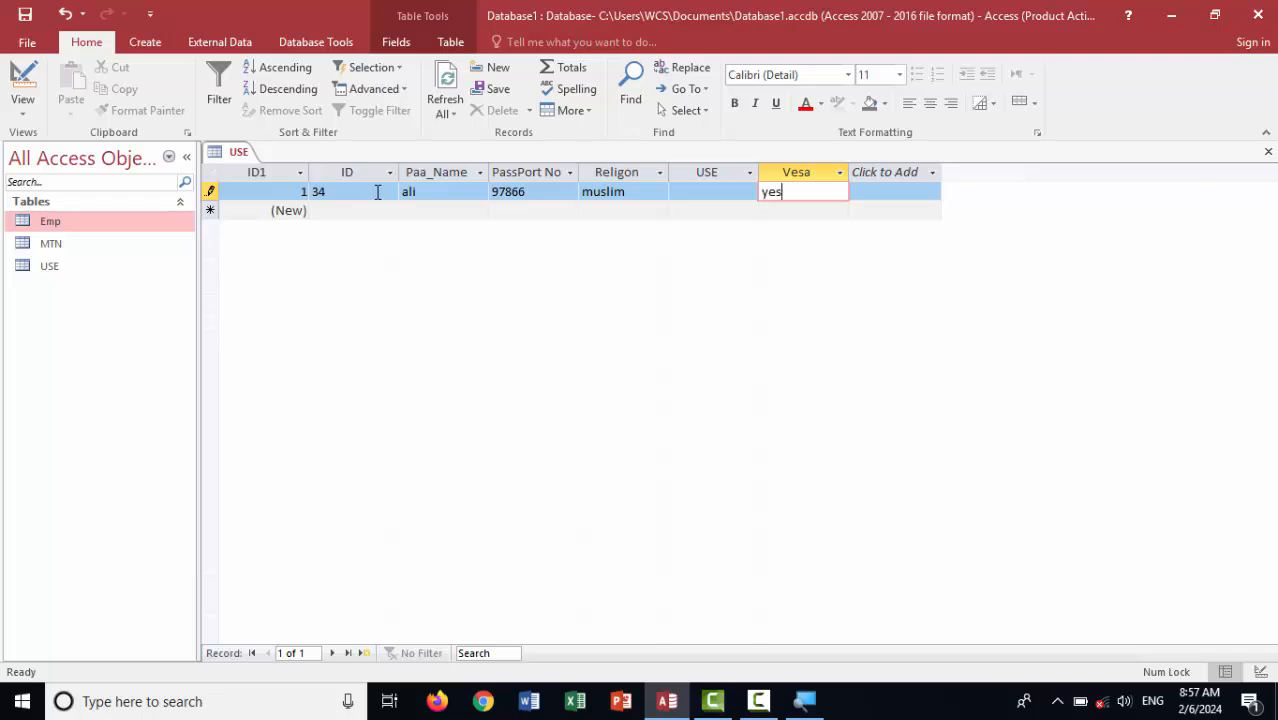
key(Tab)
Enter record 2 with ID 97, passport 976, correcting the name from khan to scott
key(Tab)
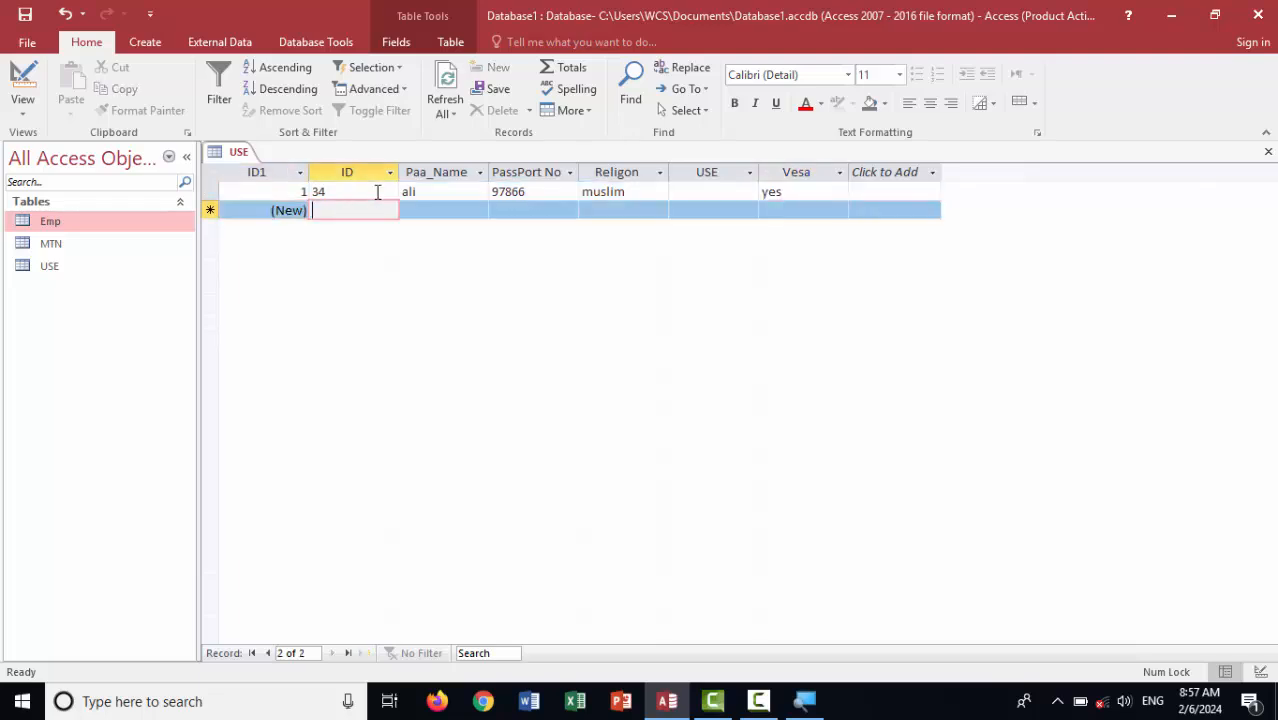
text(97)
key(Tab)
text(khan)
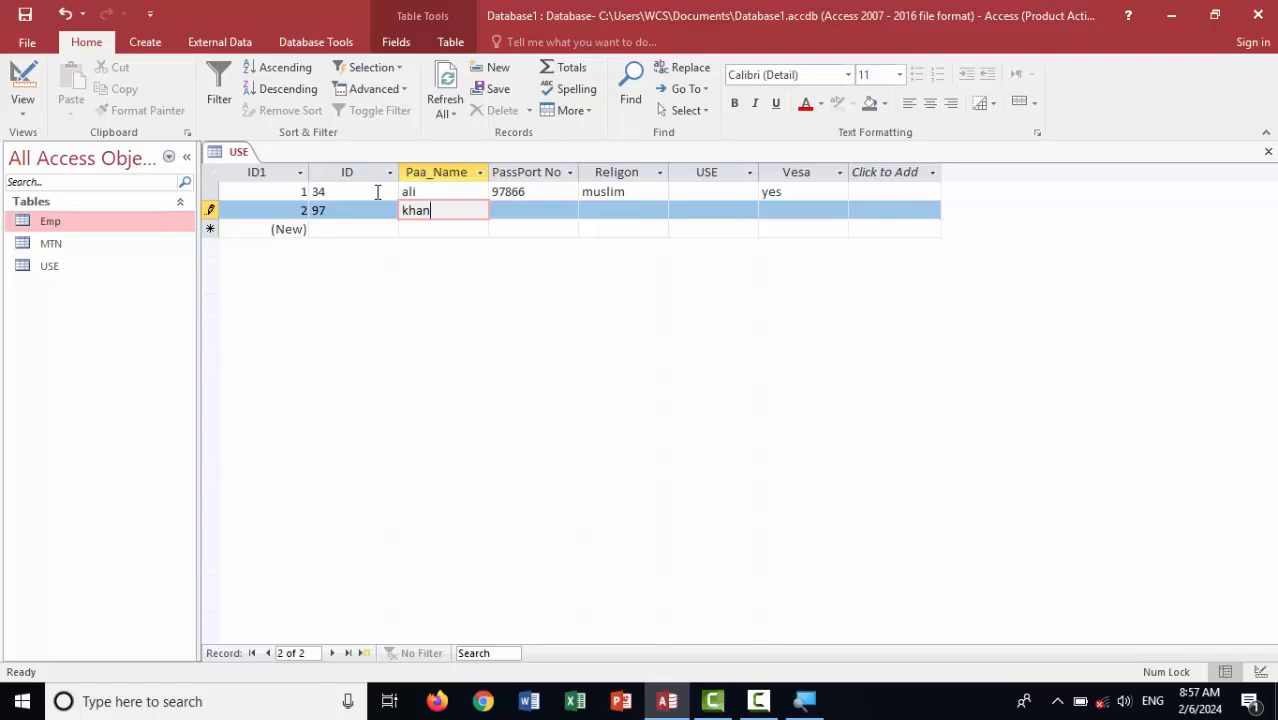
key(Tab)
text(976)
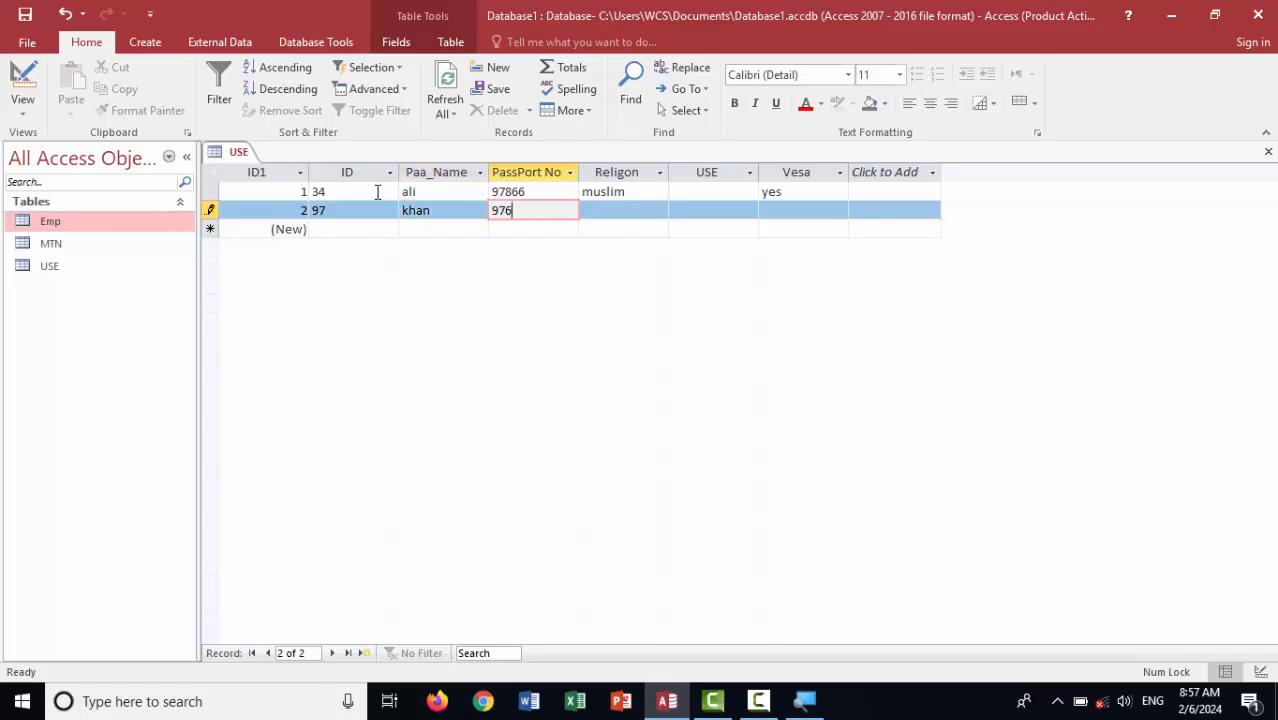
key(Tab)
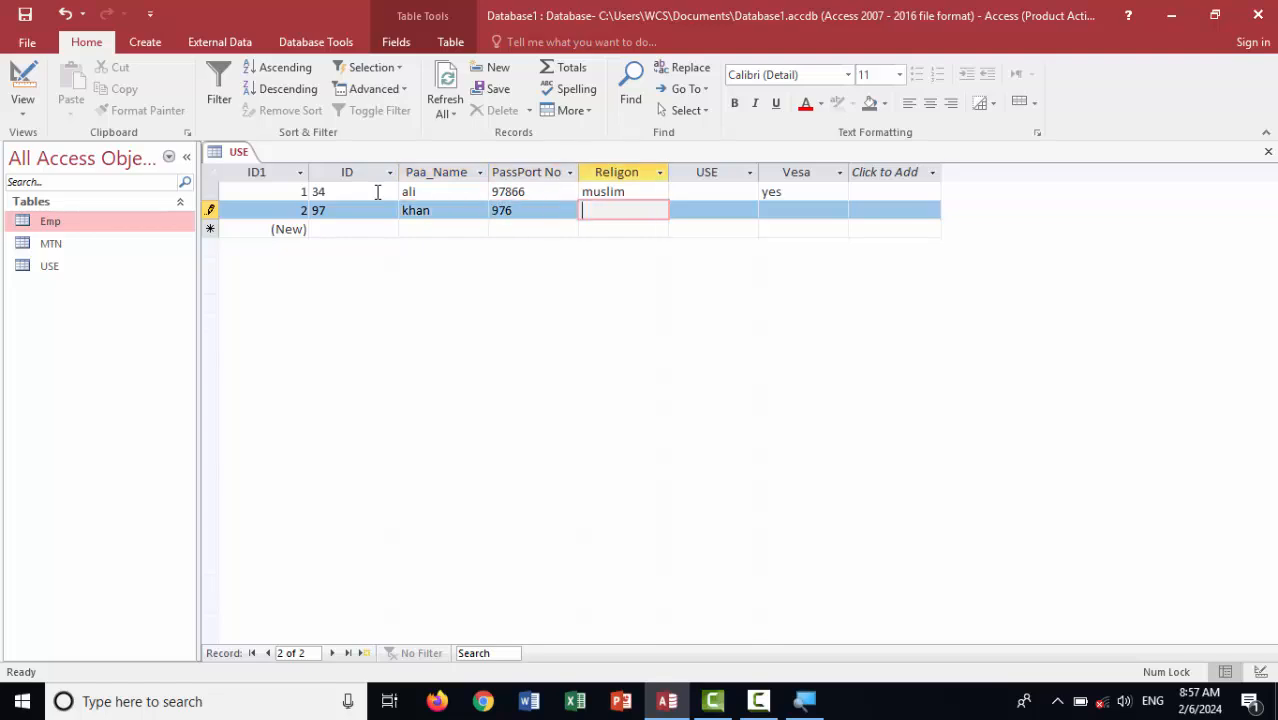
click(442, 207)
key(BackSpace)
key(BackSpace)
key(BackSpace)
key(BackSpace)
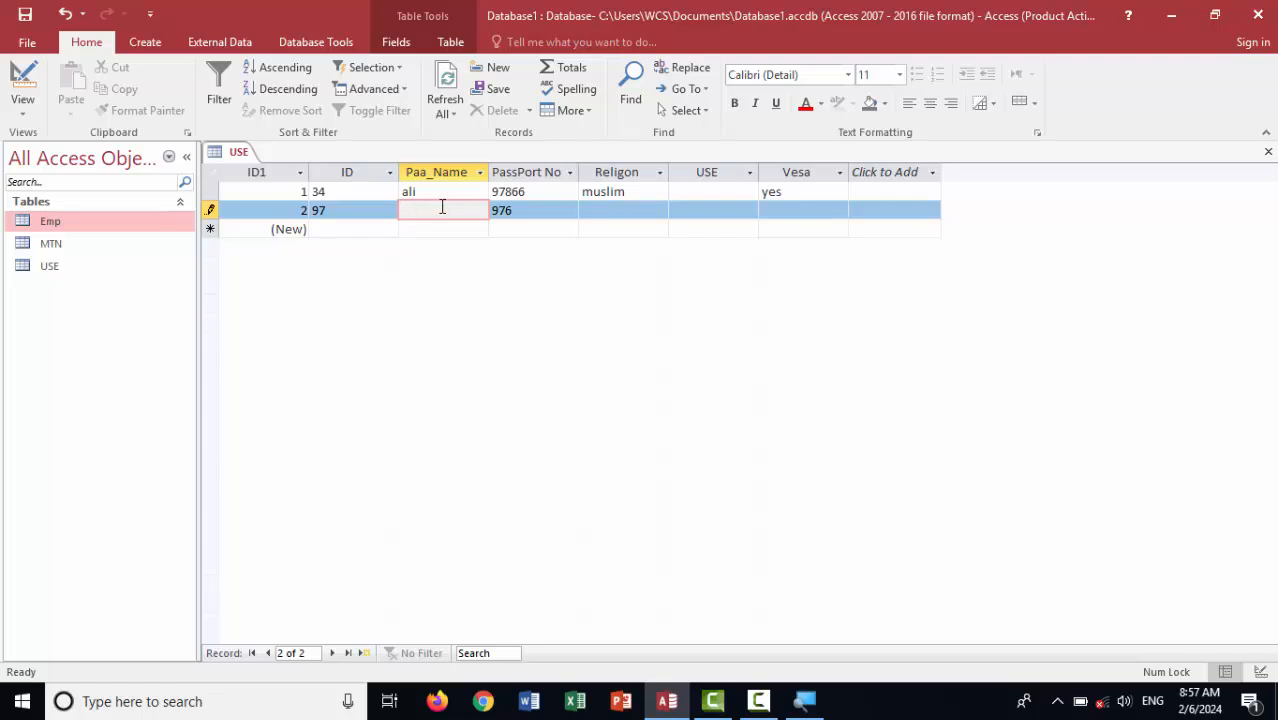
text(s)
text(x)
key(BackSpace)
key(BackSpace)
text(scott)
key(Tab)
Replace record 2's rejected Religon katolik with muslim and return to Design view
key(Tab)
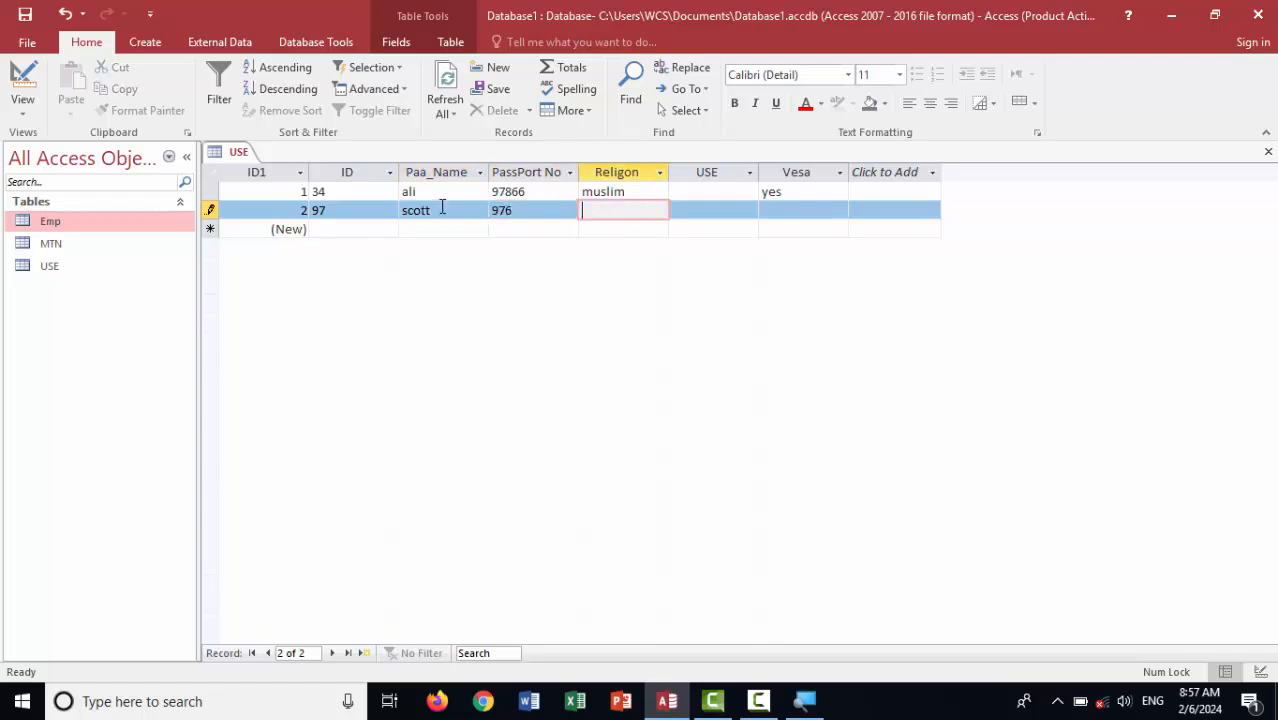
text(katolik)
key(Tab)
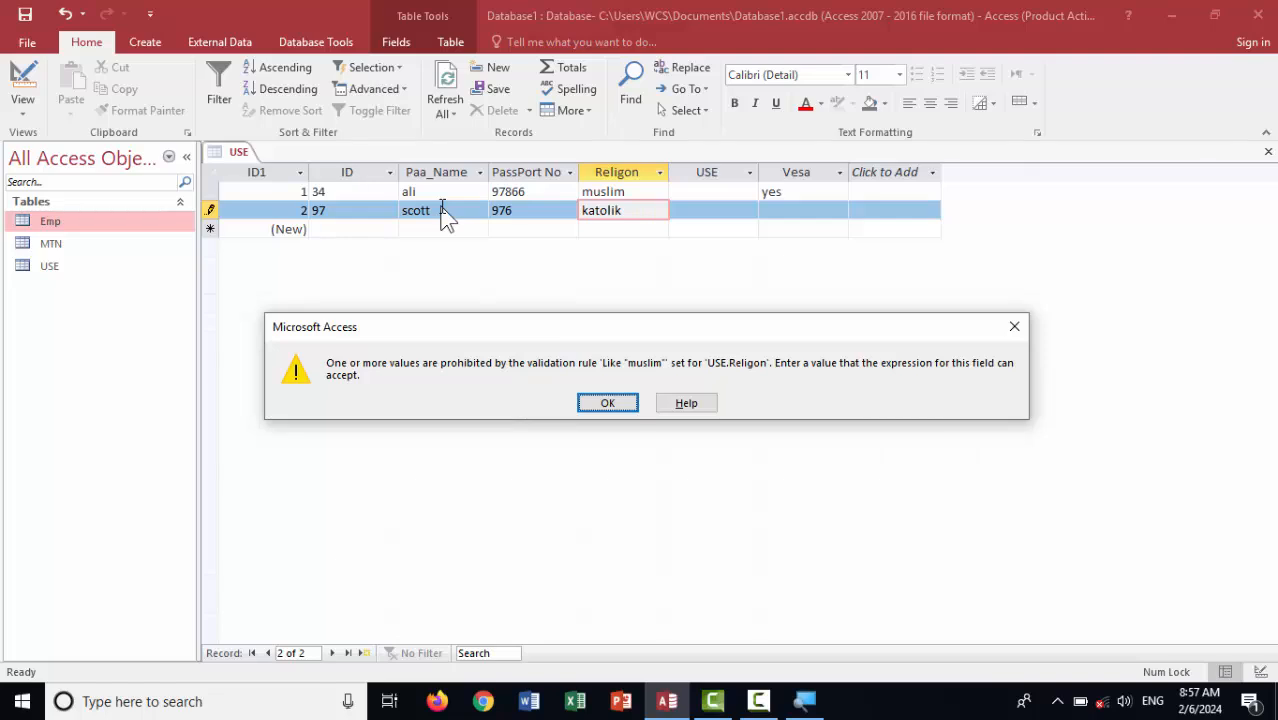
key(Return)
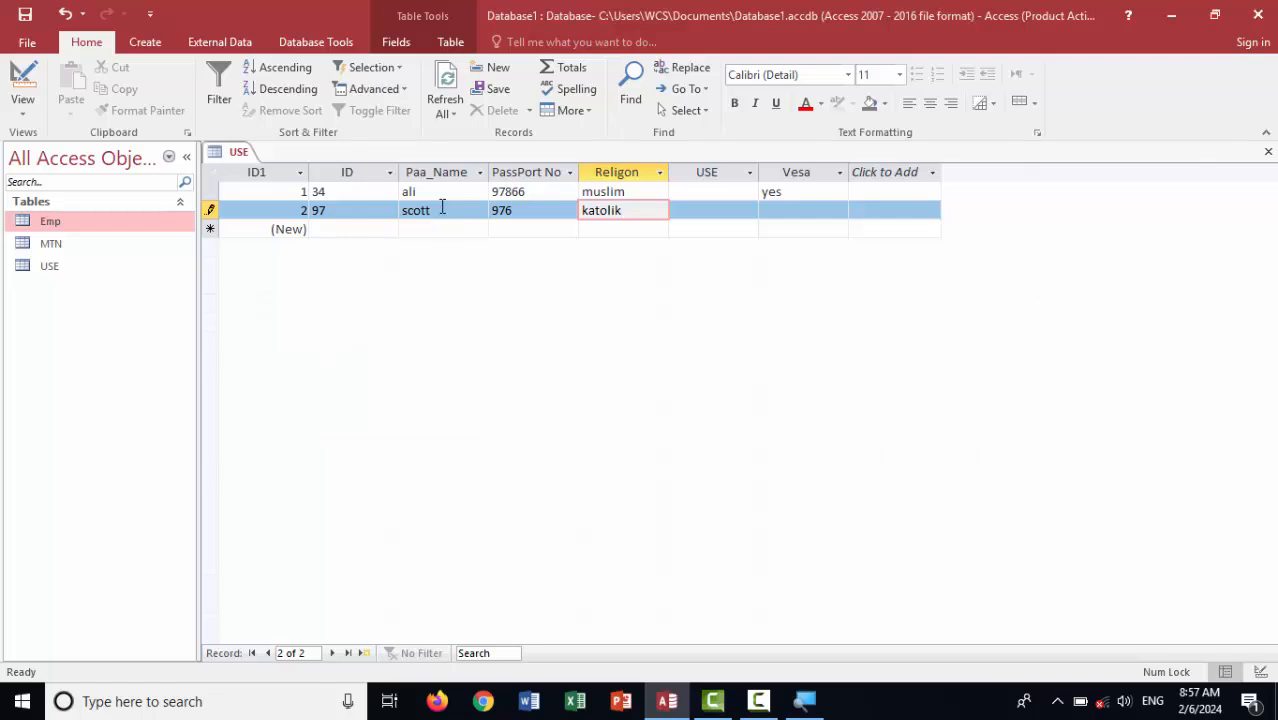
key(BackSpace)
key(BackSpace)
key(BackSpace)
key(BackSpace)
key(BackSpace)
key(BackSpace)
key(BackSpace)
text(muslim)
key(Tab)
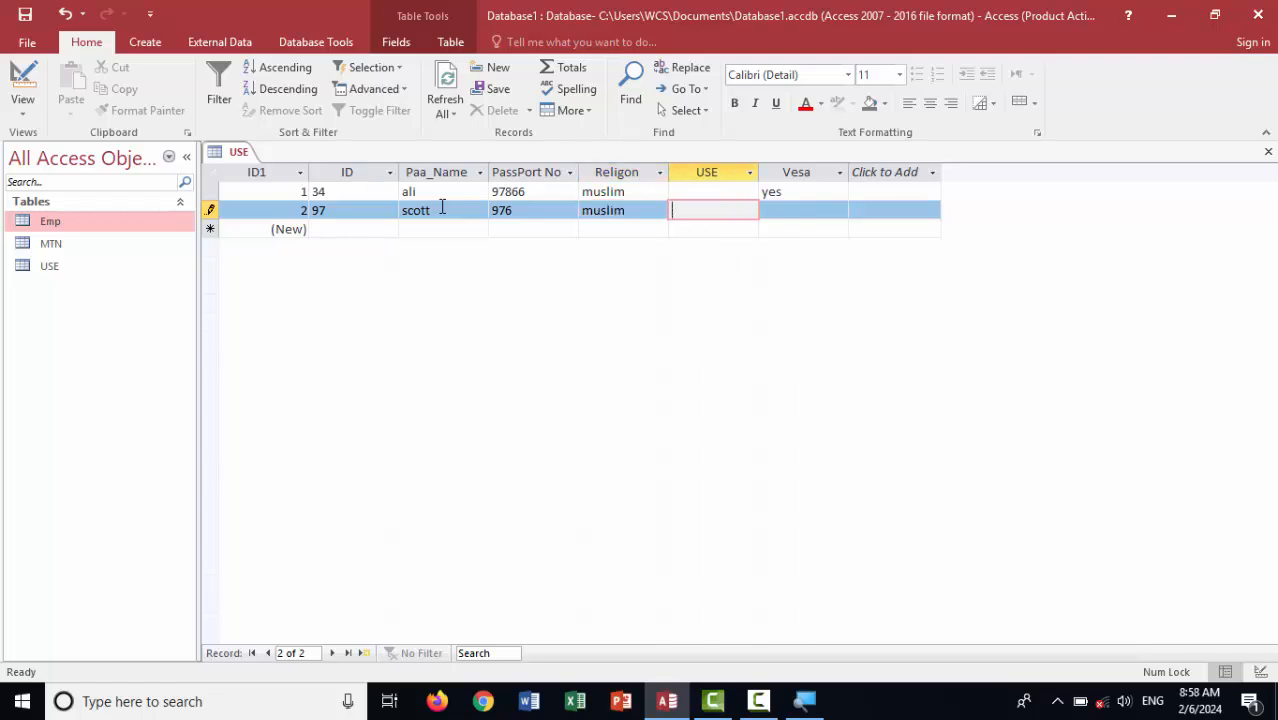
click(22, 85)
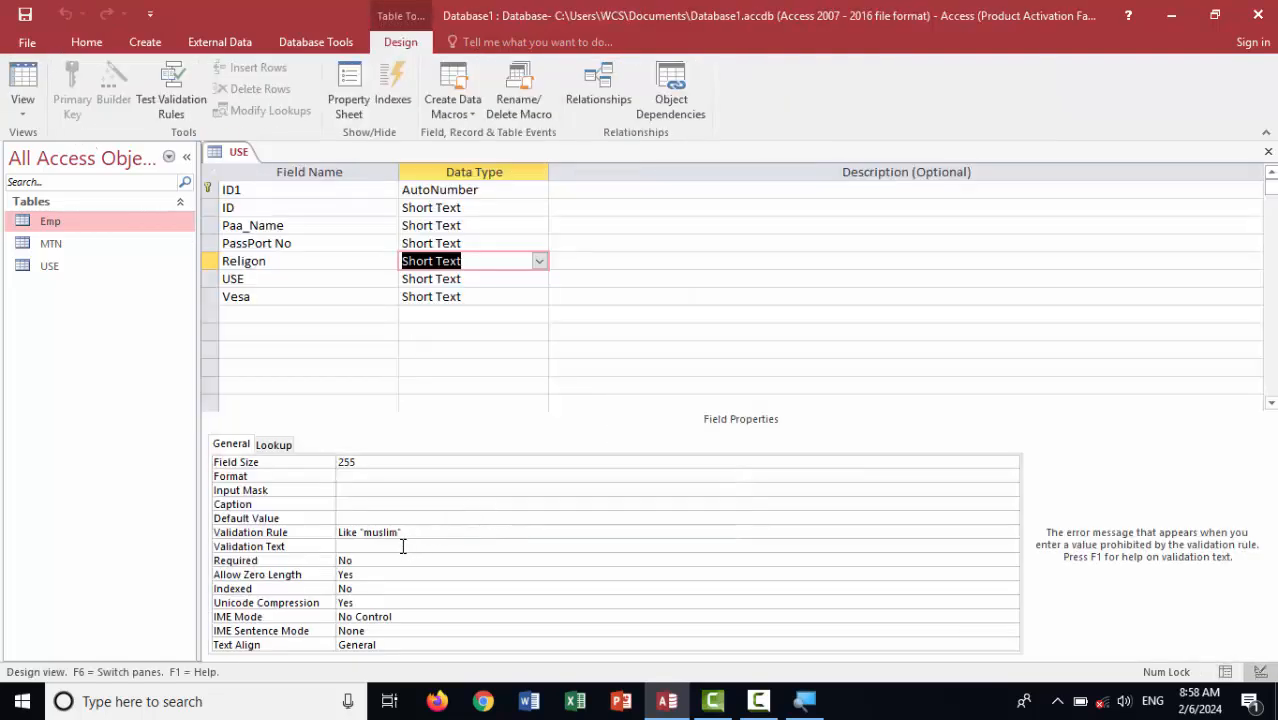
Enter 'ony muslim con to apply' as the Religon field's Validation Text and confirm it
text(ony mul)
key(BackSpace)
text(slim)
text( cont)
text(to app)
text(ly)
key(Return)
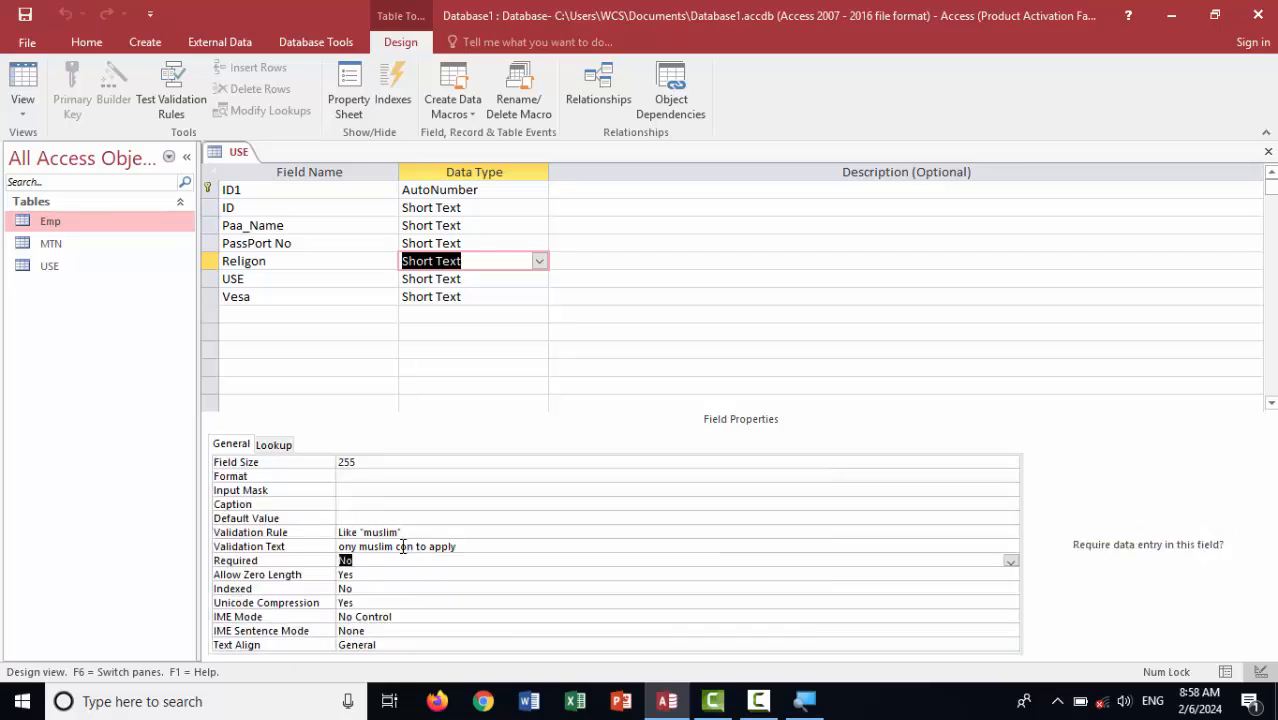
In the datasheet, start record 3 with an ID, name tiger and passport 9776
click(22, 95)
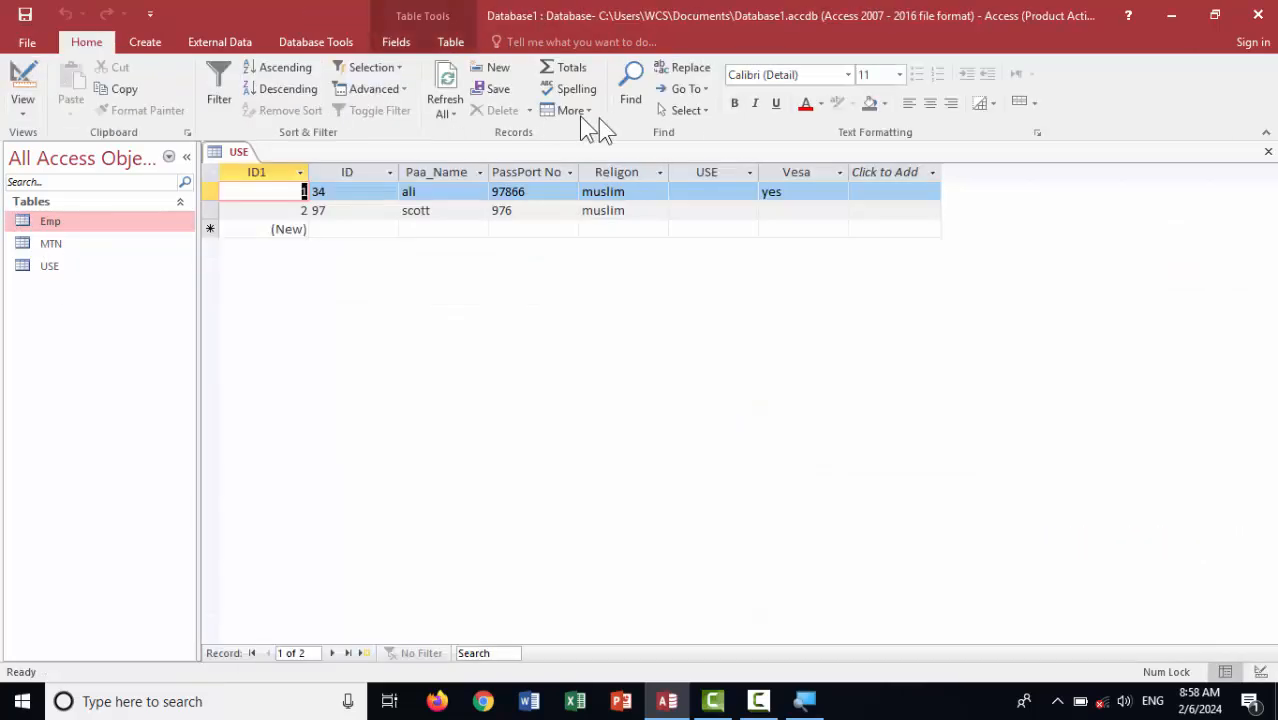
click(341, 228)
text(t)
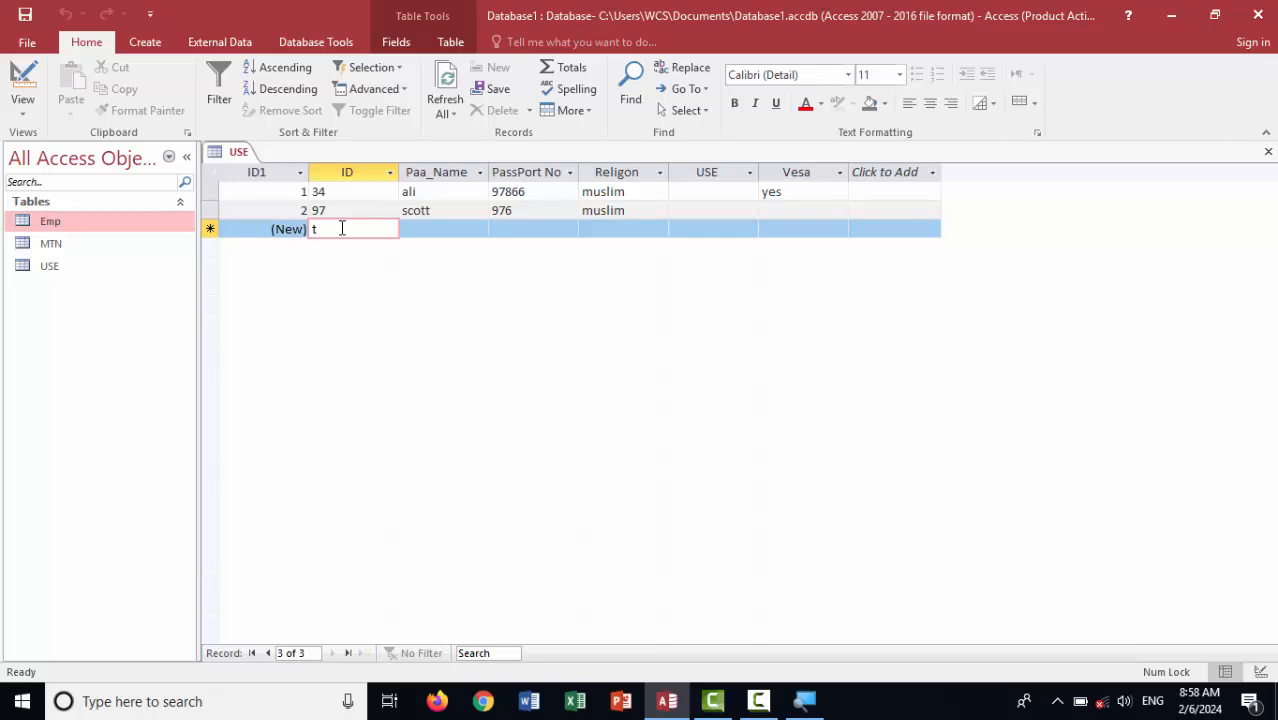
text(iger)
key(Tab)
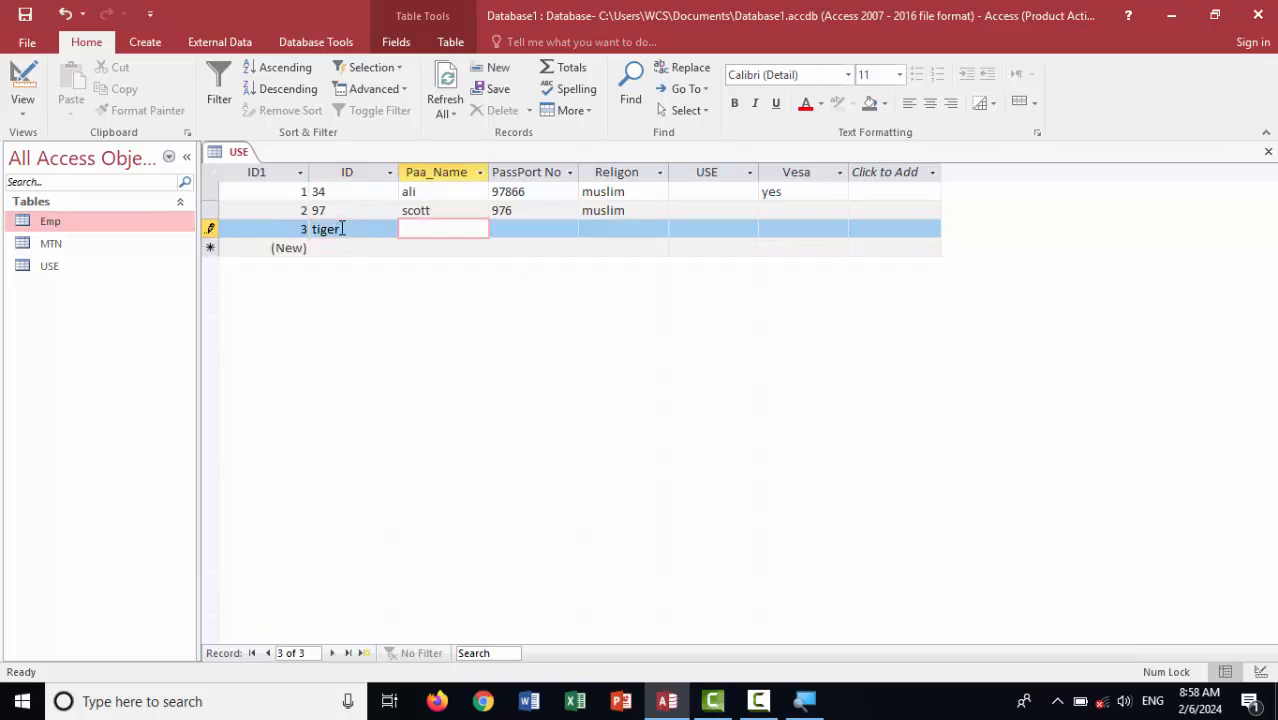
key(shift+Tab)
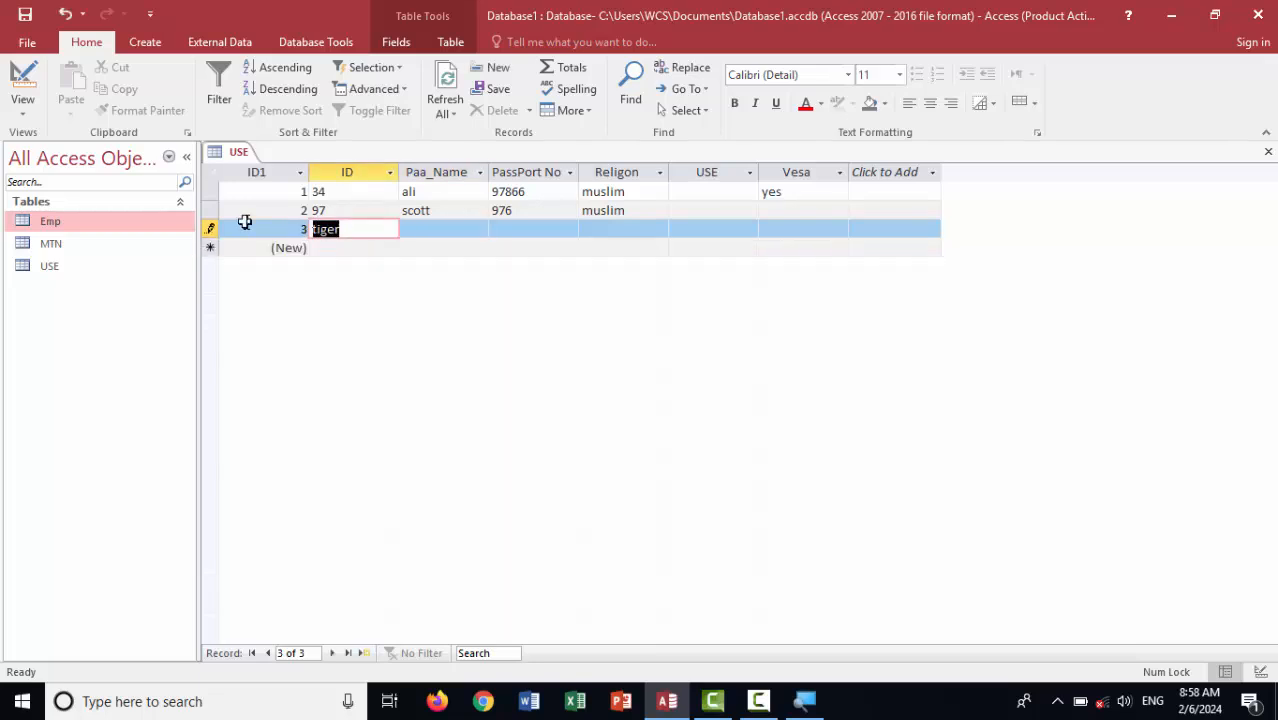
text(345)
key(BackSpace)
key(Tab)
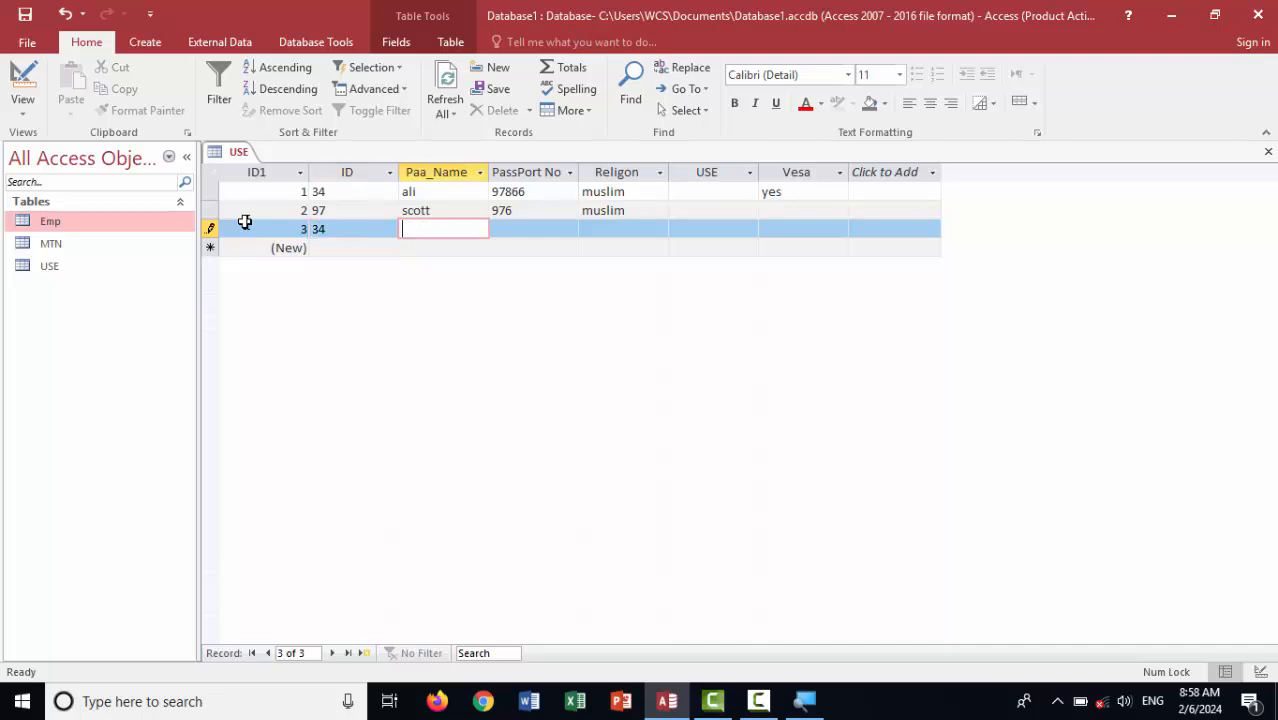
text(tiger)
key(Tab)
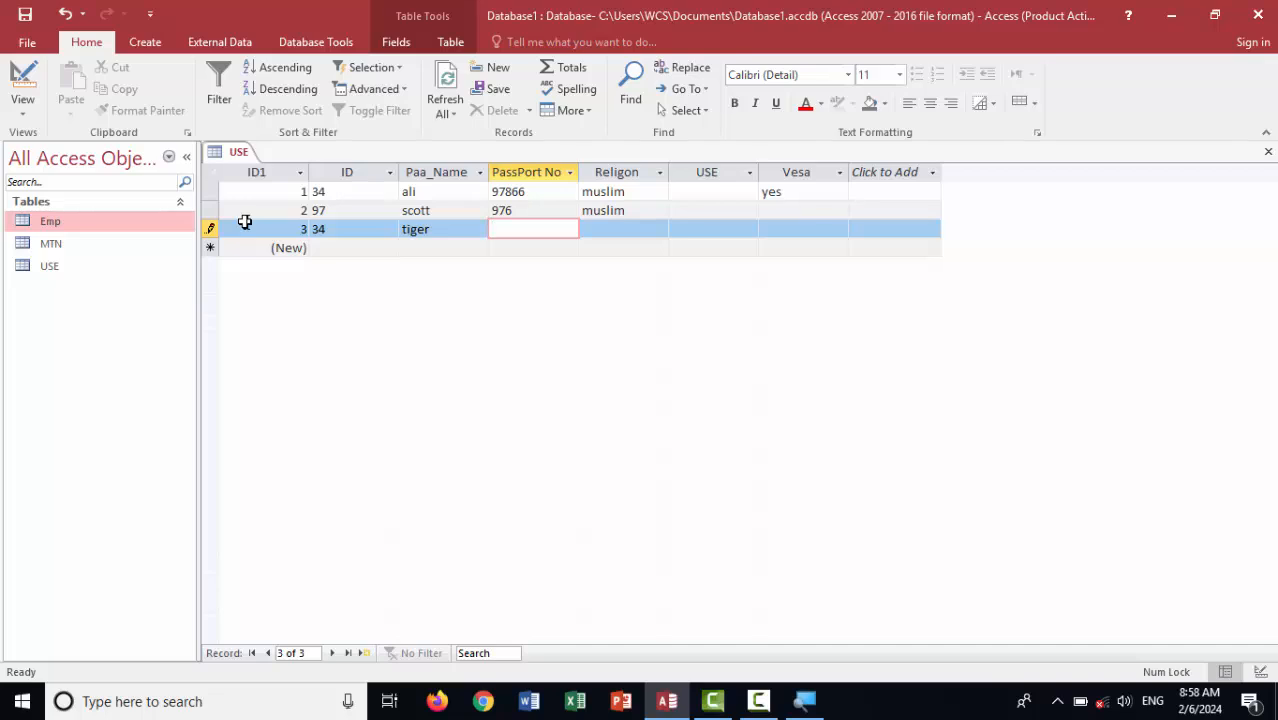
text(9776)
key(Tab)
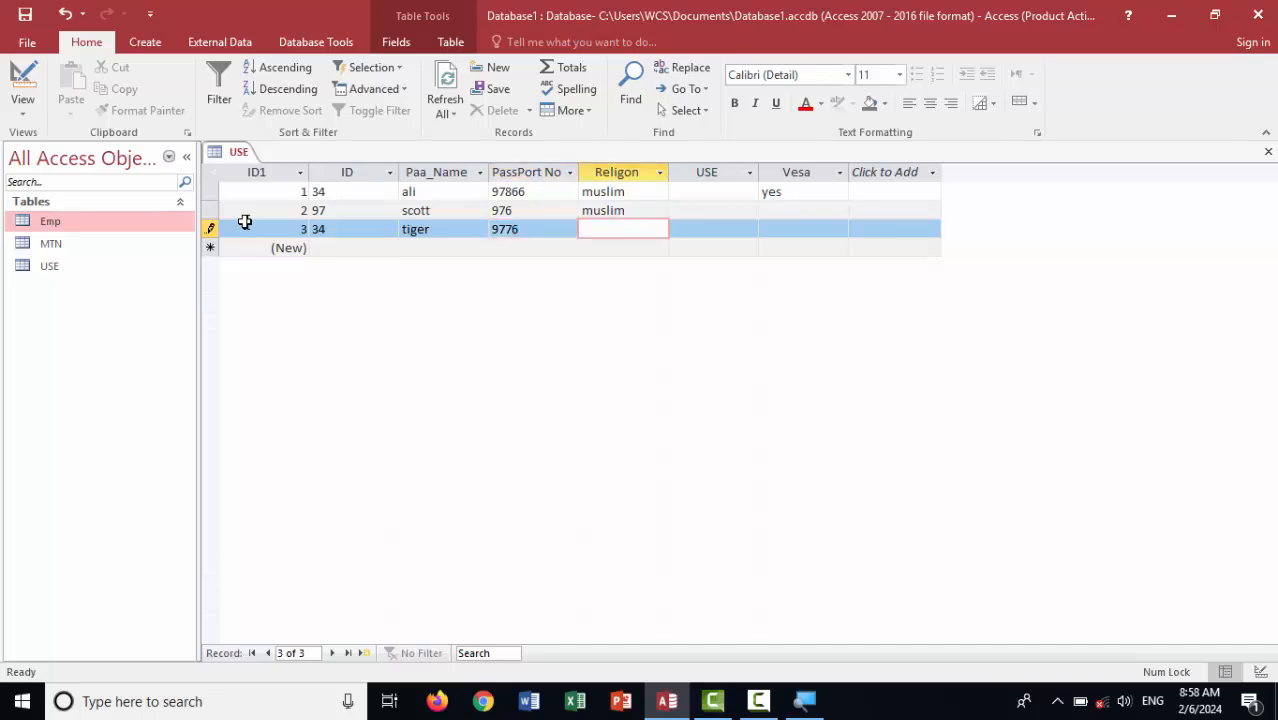
Enter hindo as Religon, dismiss the validation warning, and replace it with muslim
text(hido)
key(BackSpace)
key(BackSpace)
text(ndi)
text(o)
click(250, 232)
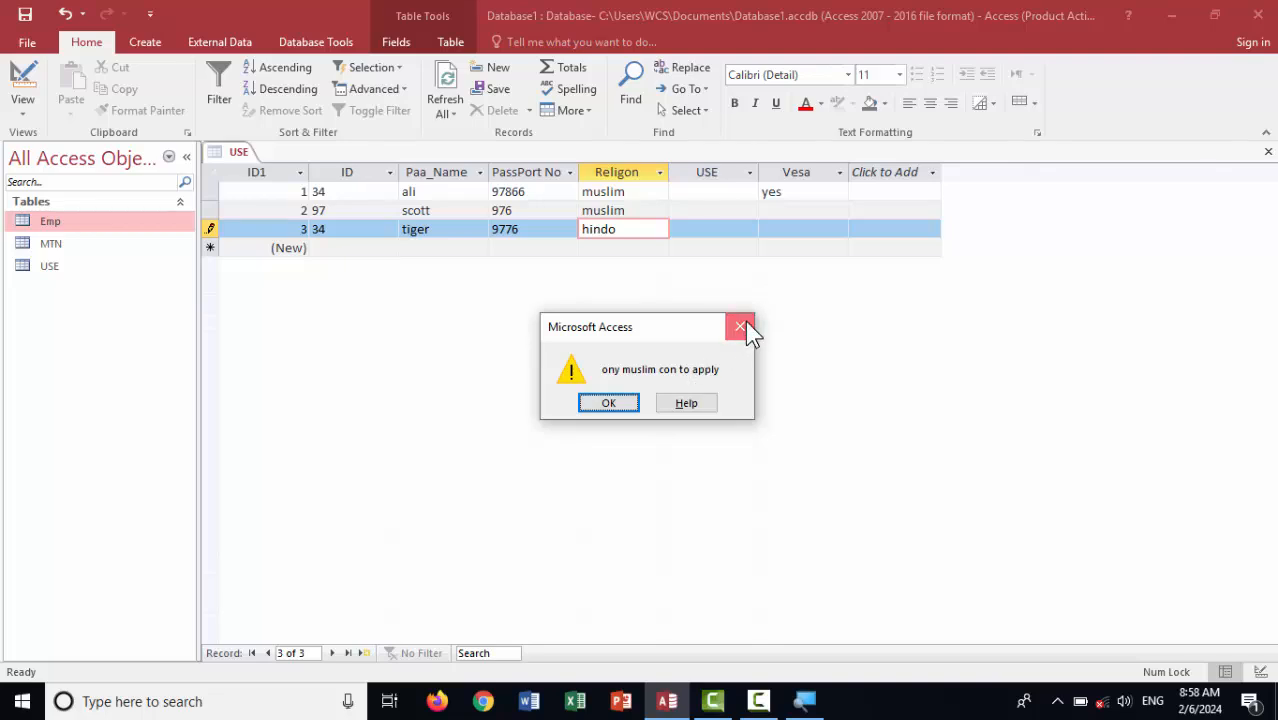
click(745, 321)
key(BackSpace)
key(BackSpace)
key(BackSpace)
key(BackSpace)
key(BackSpace)
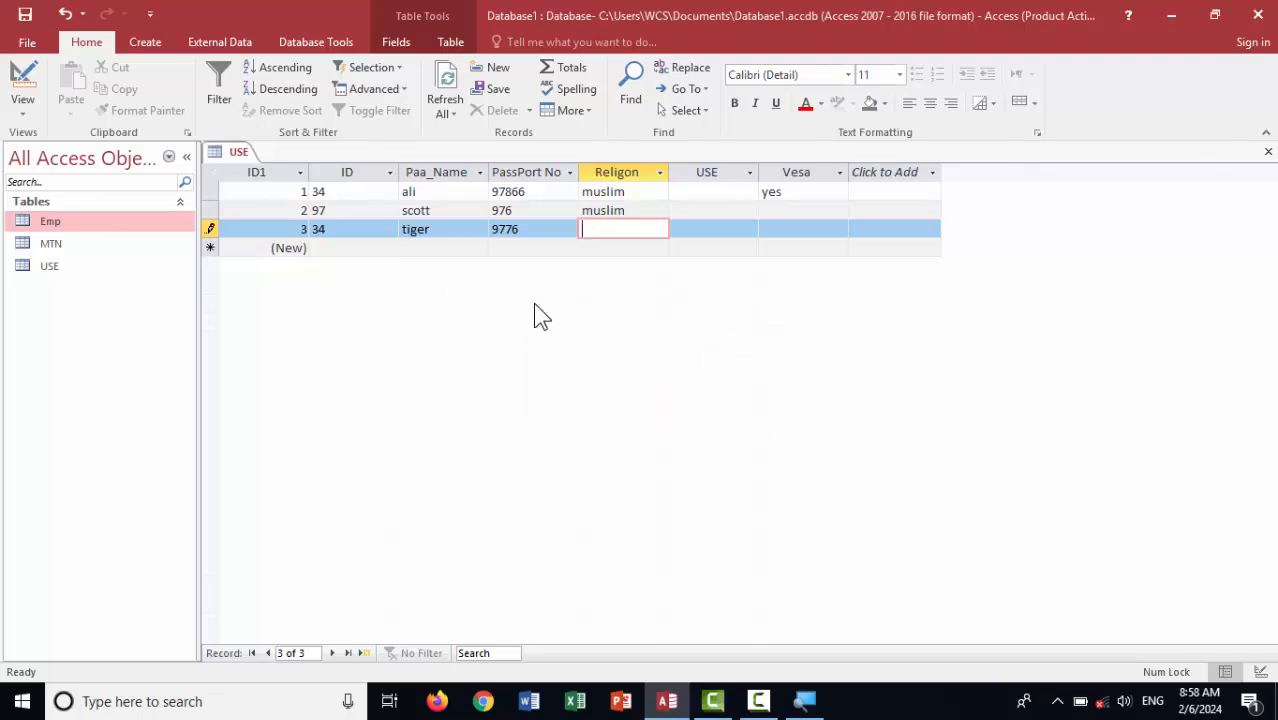
text(muslim)
key(Tab)
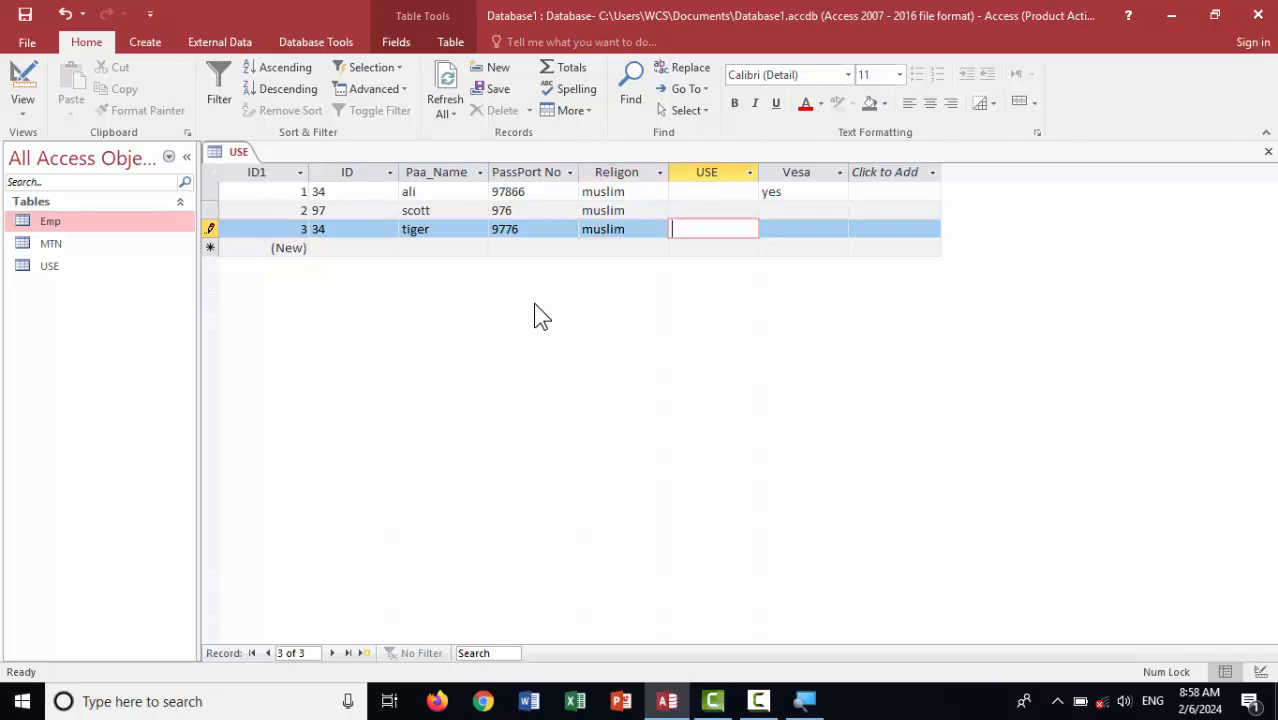
Replace Religon's Validation Text with a Pashto message saying only Muslims may apply, then return to the datasheet
click(26, 85)
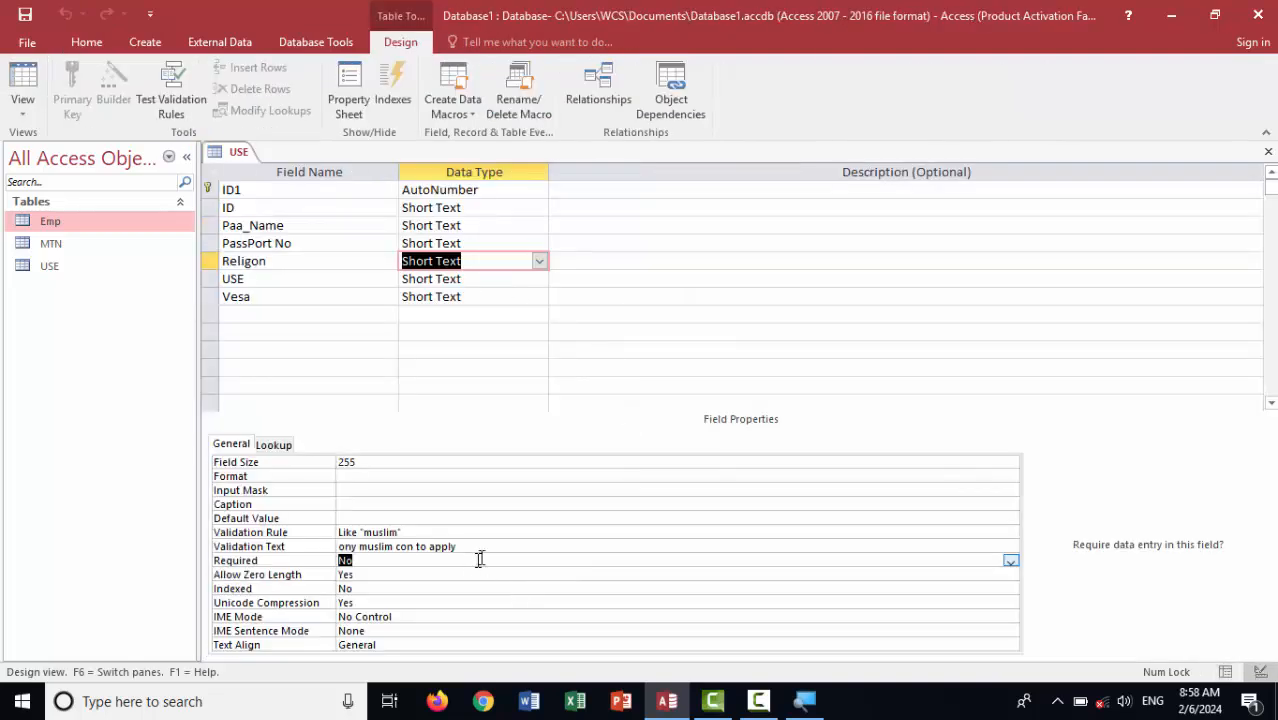
drag(486, 547, 293, 548)
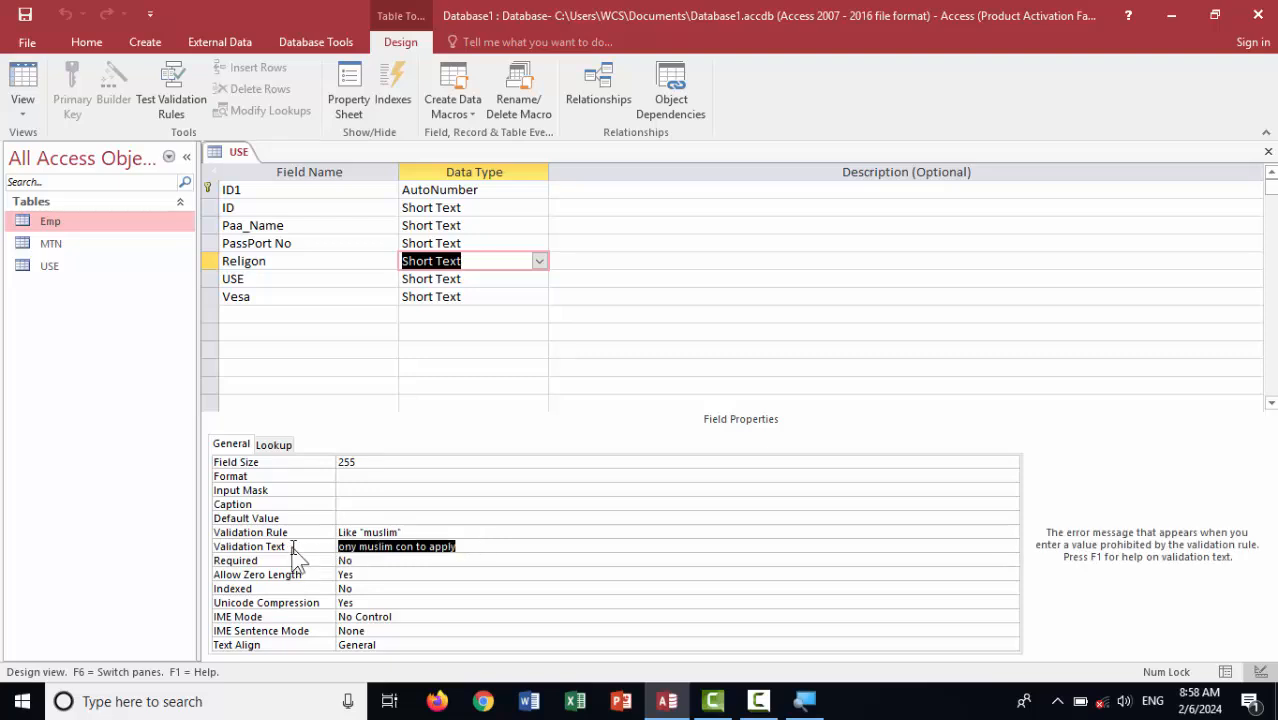
key(alt+shift)
text(صر)
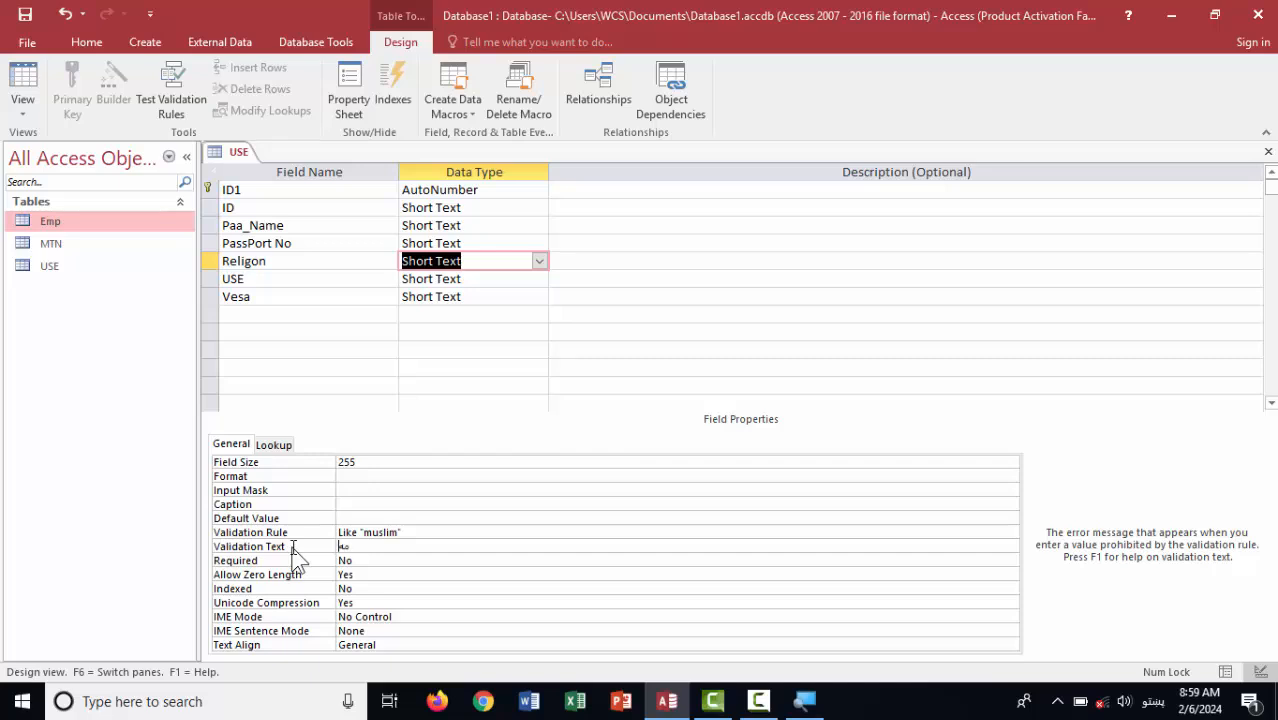
text(ربانی)
key(BackSpace)
key(BackSpace)
text(نی)
text( صر)
text(ف د م)
text(س)
text(لما)
key(BackSpace)
key(BackSpace)
text(مان کولی شي ع)
text(ي)
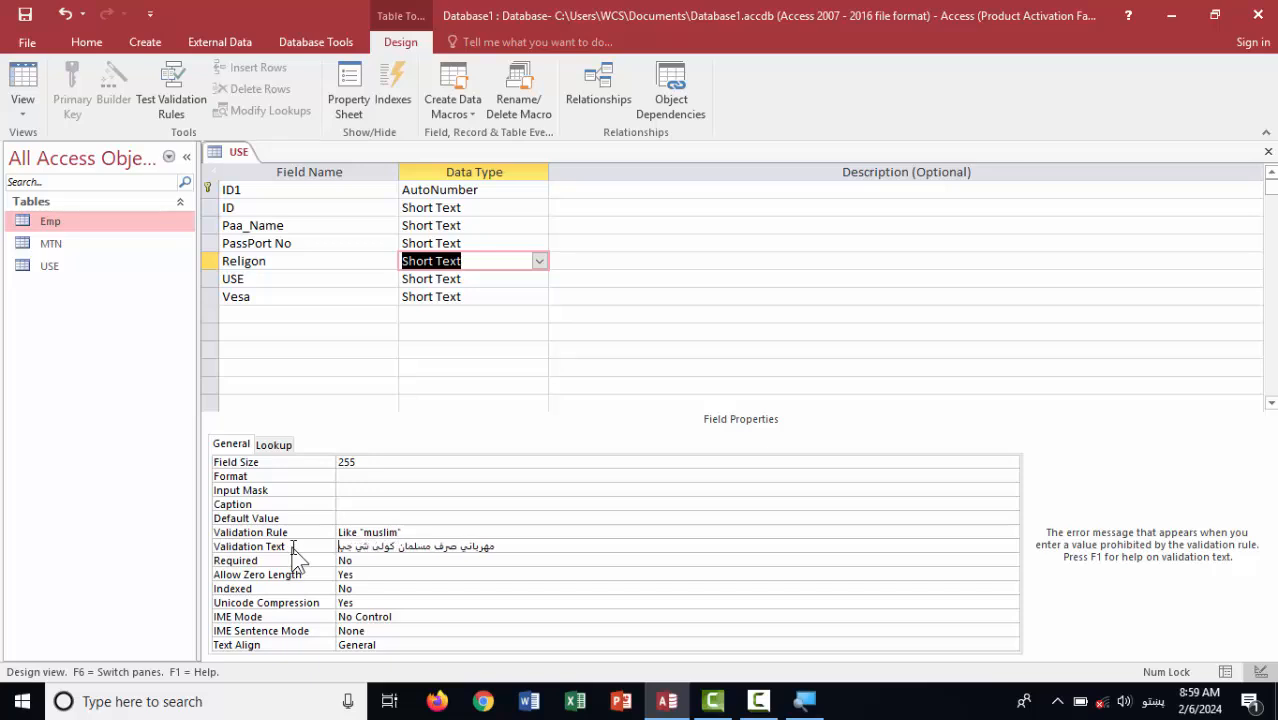
text( دلته راس)
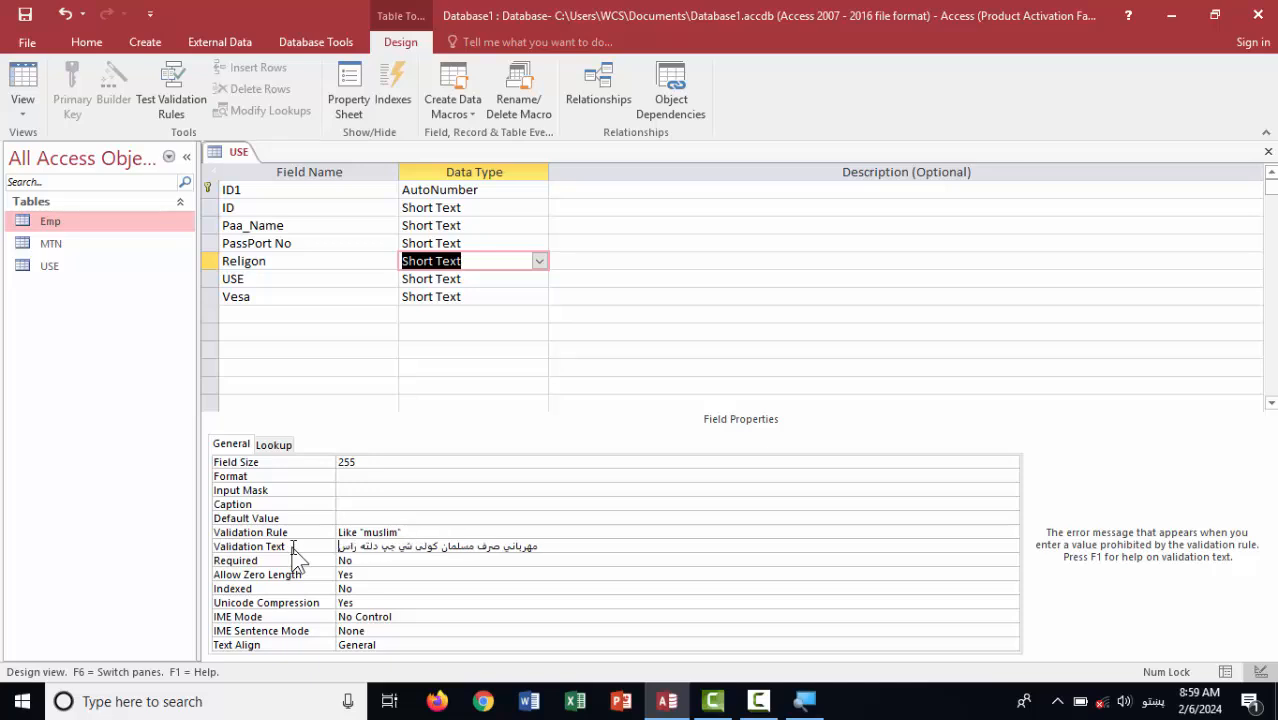
key(BackSpace)
text(شي)
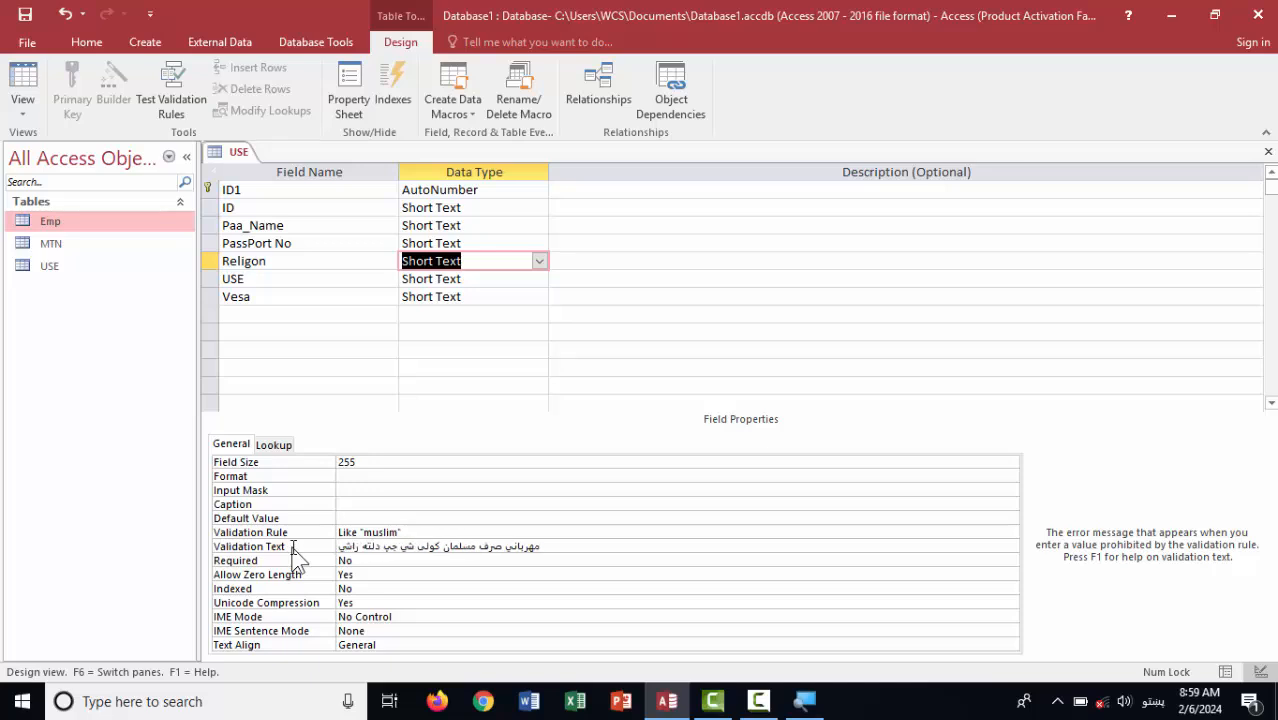
key(Return)
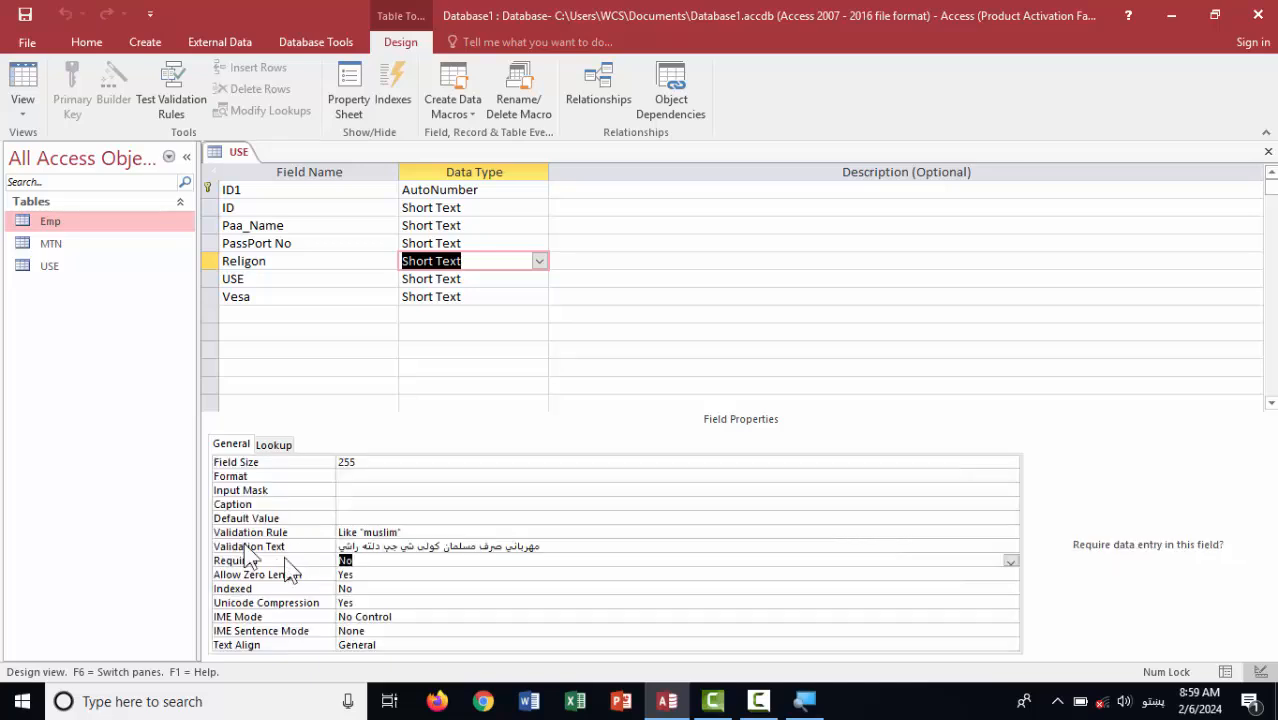
click(33, 73)
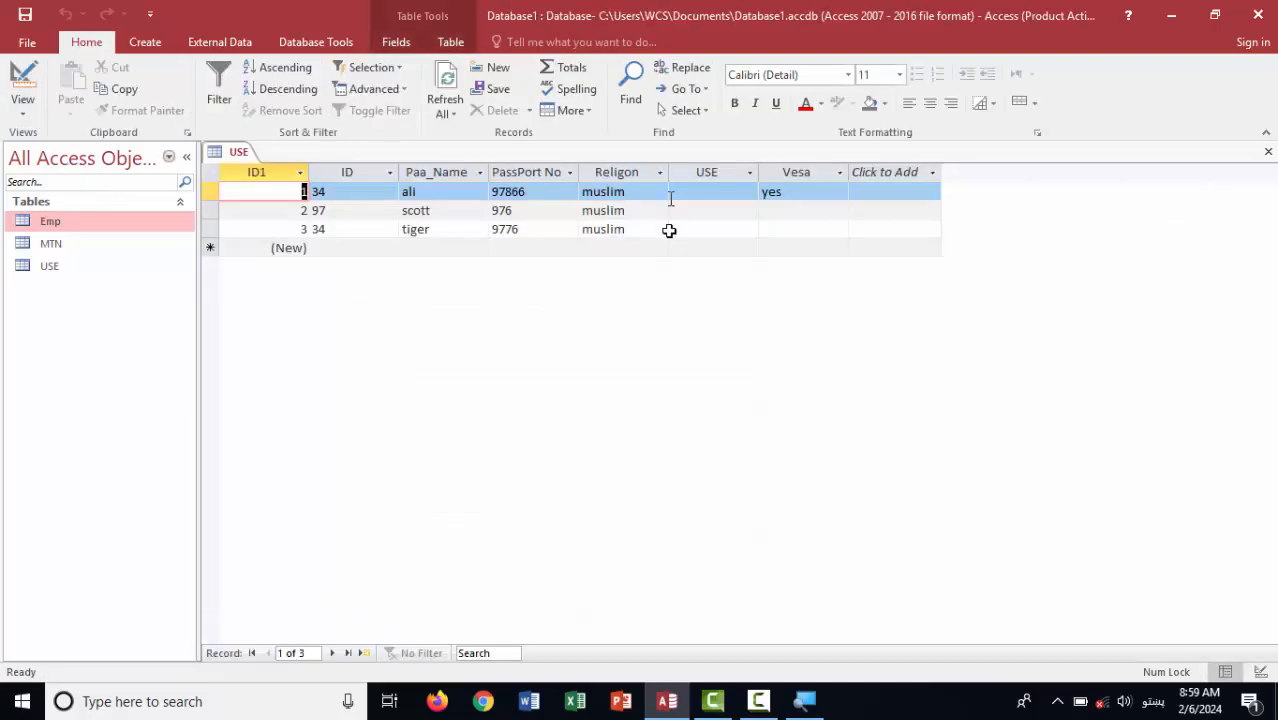
Start a new record 4 and correct its ID to 3 in English input
click(347, 250)
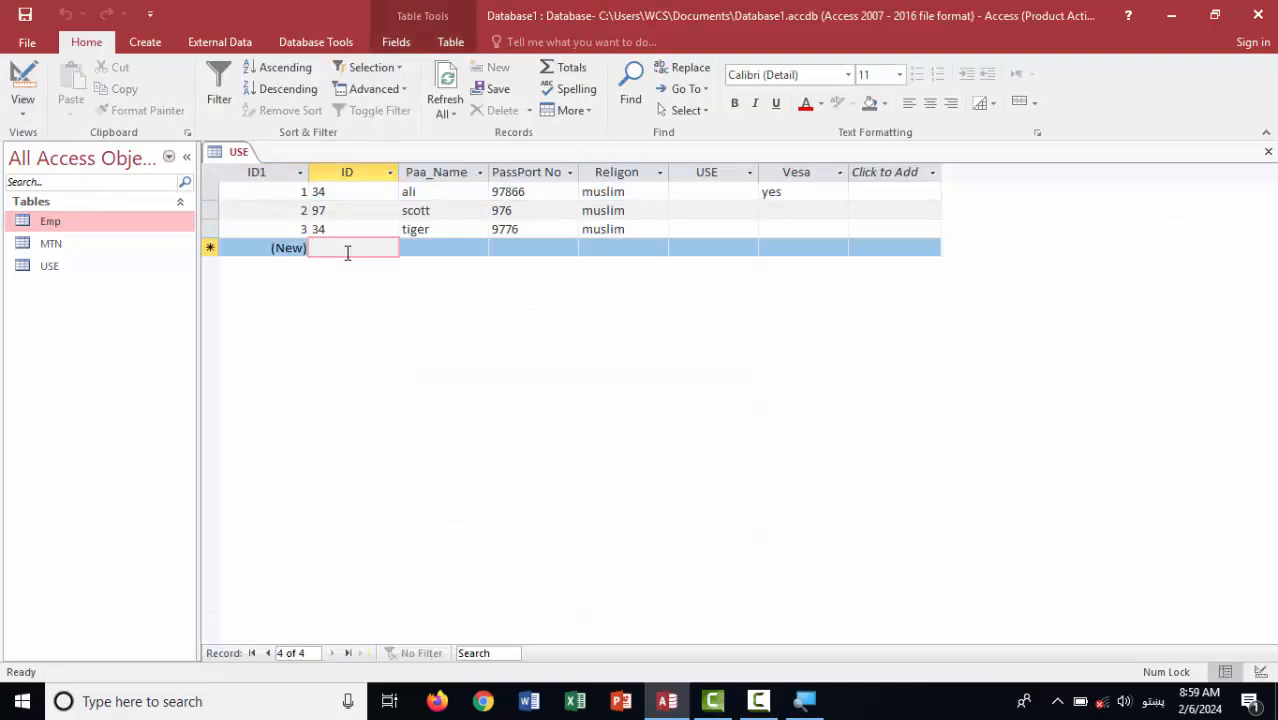
text(ذعی)
key(Tab)
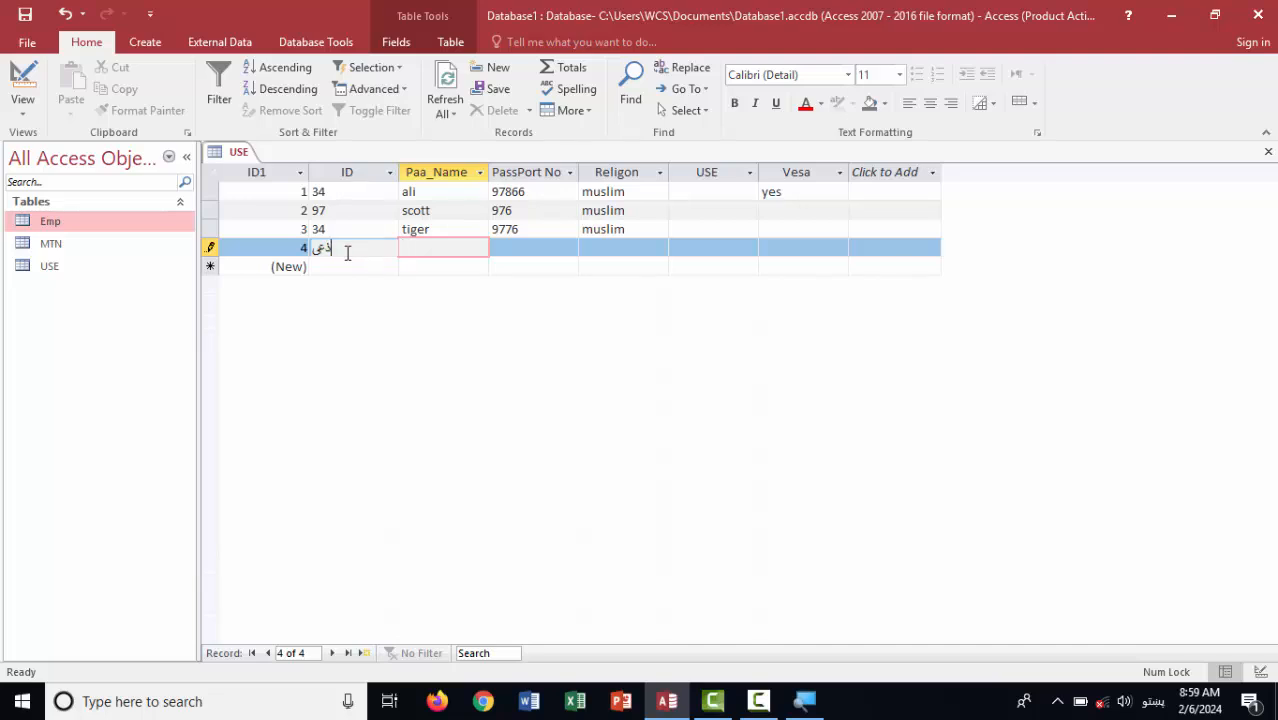
drag(347, 253, 287, 238)
key(alt+shift)
text(bud)
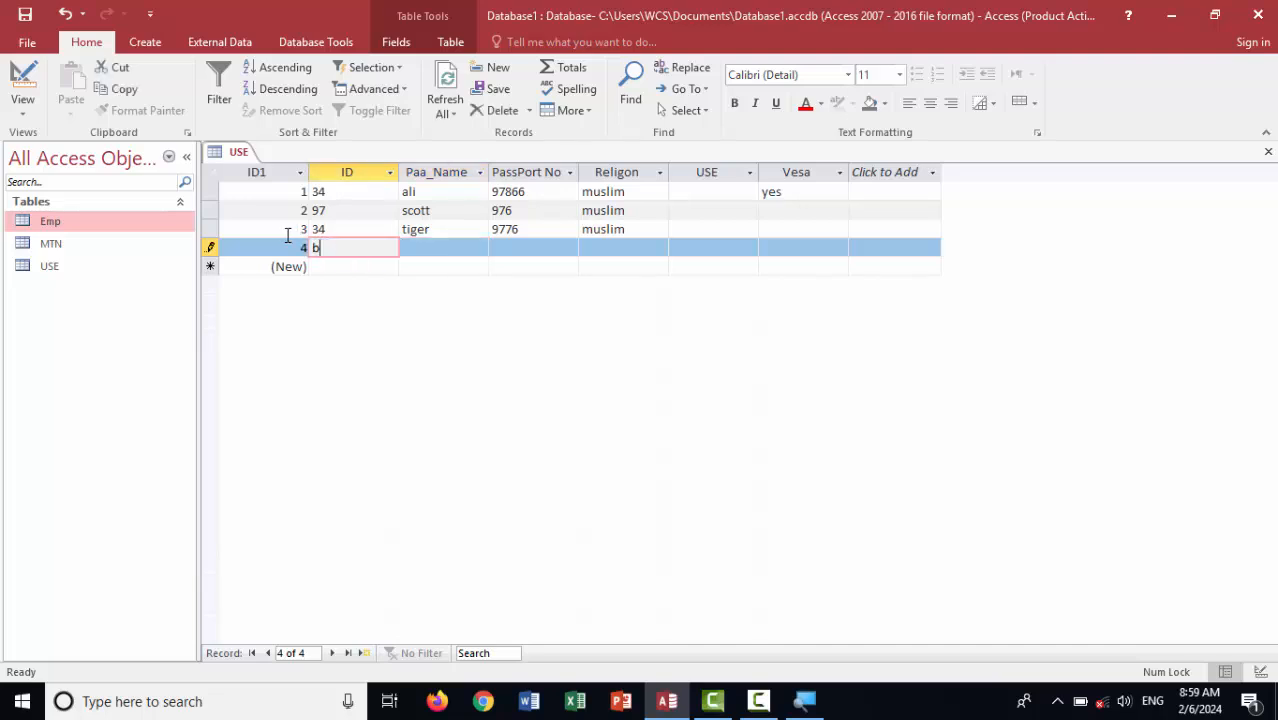
key(Tab)
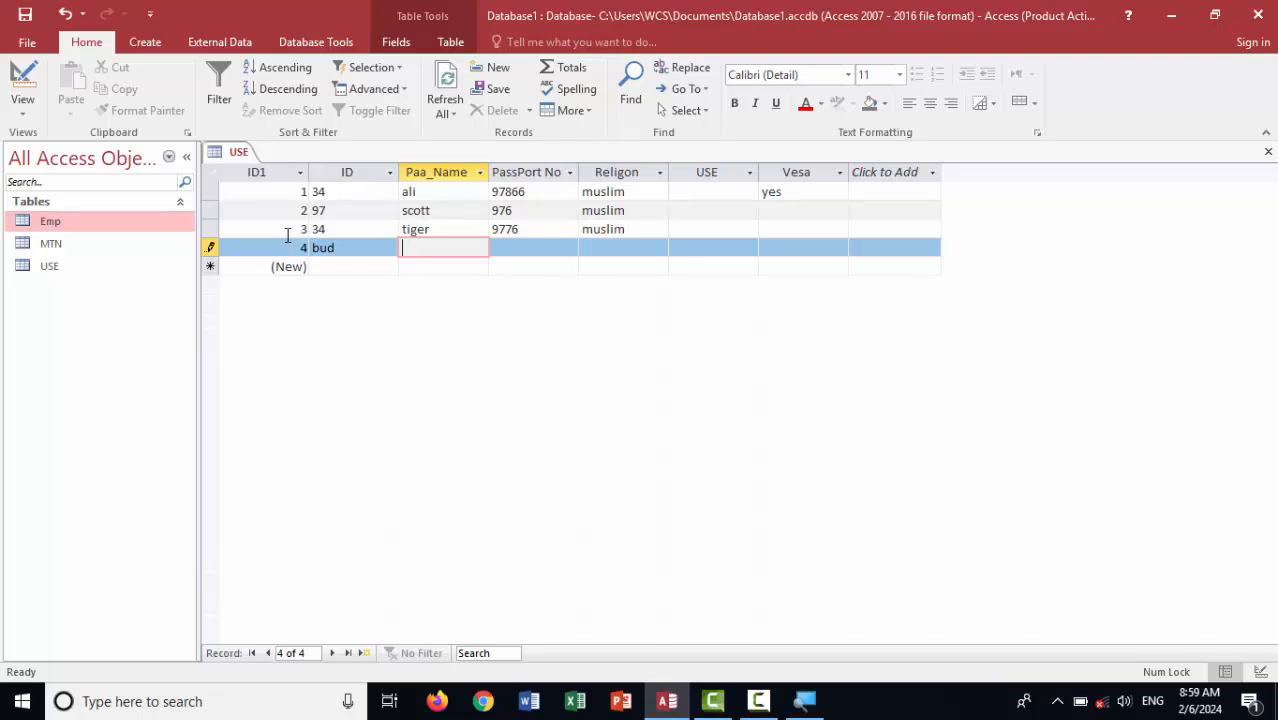
drag(350, 249, 275, 242)
text(3)
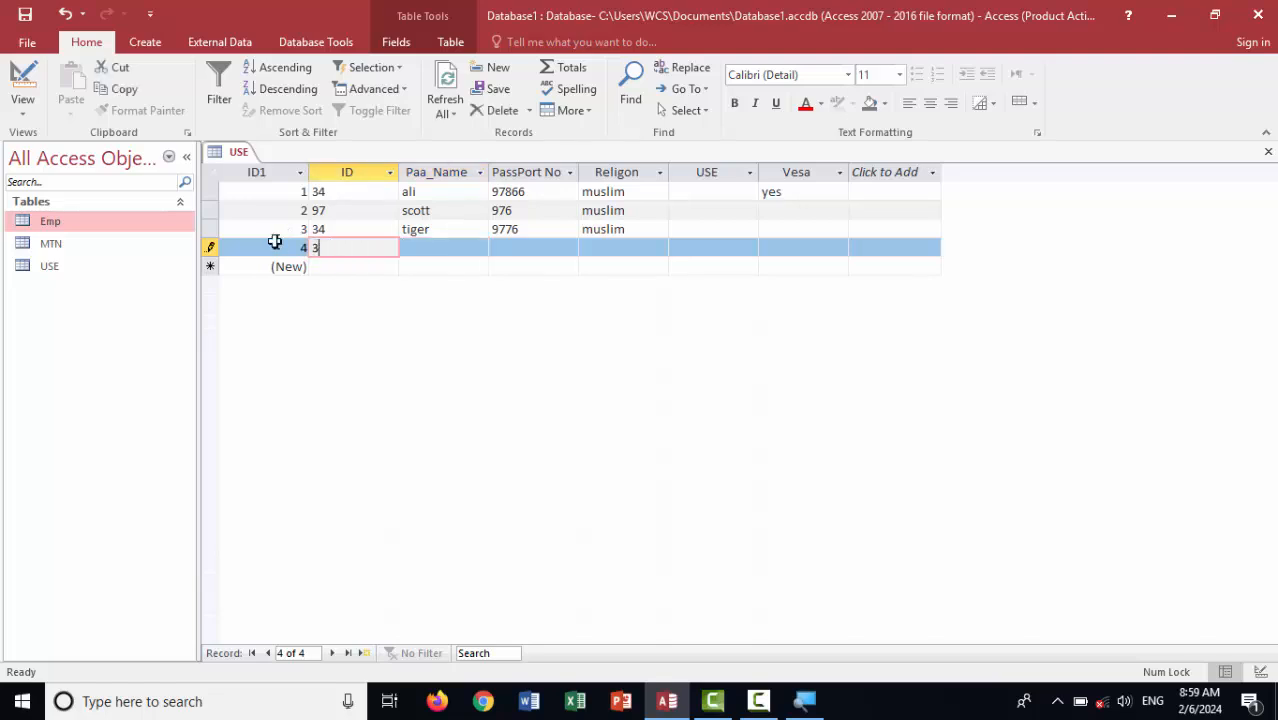
key(Tab)
Fill in name buda, passport 96659 and Religon hindo to test the validation rule
text(buda)
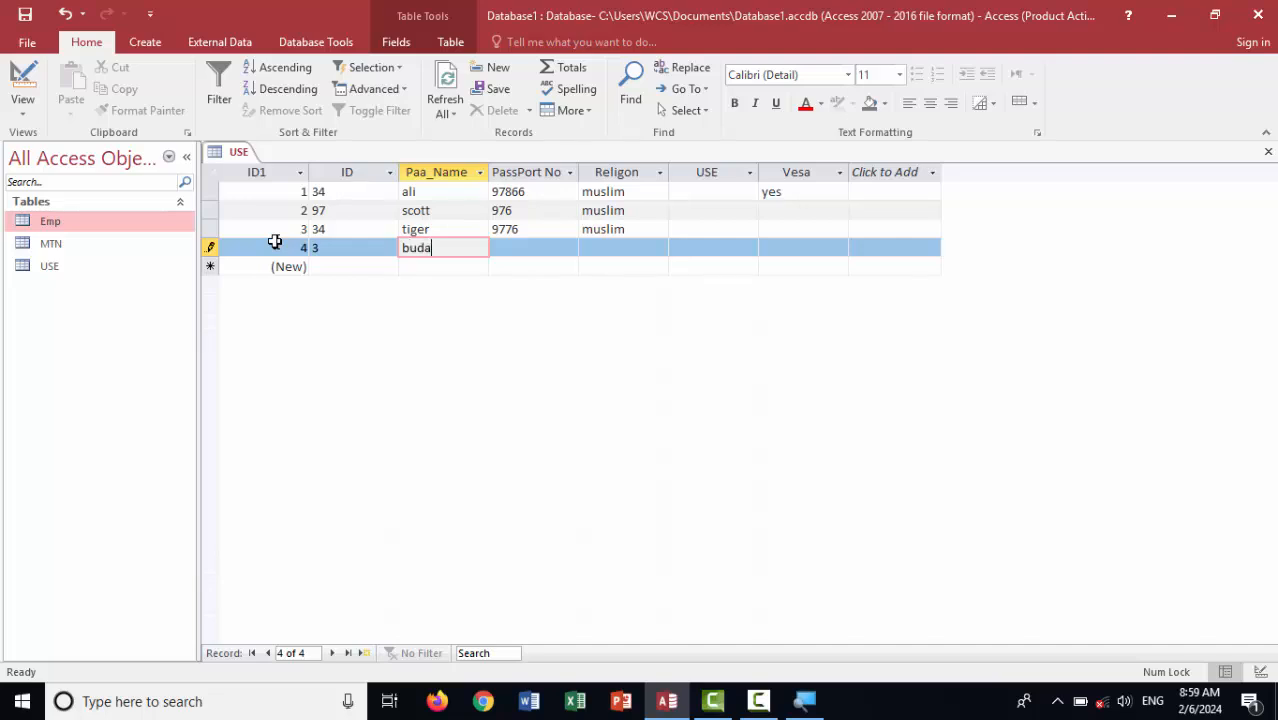
key(Tab)
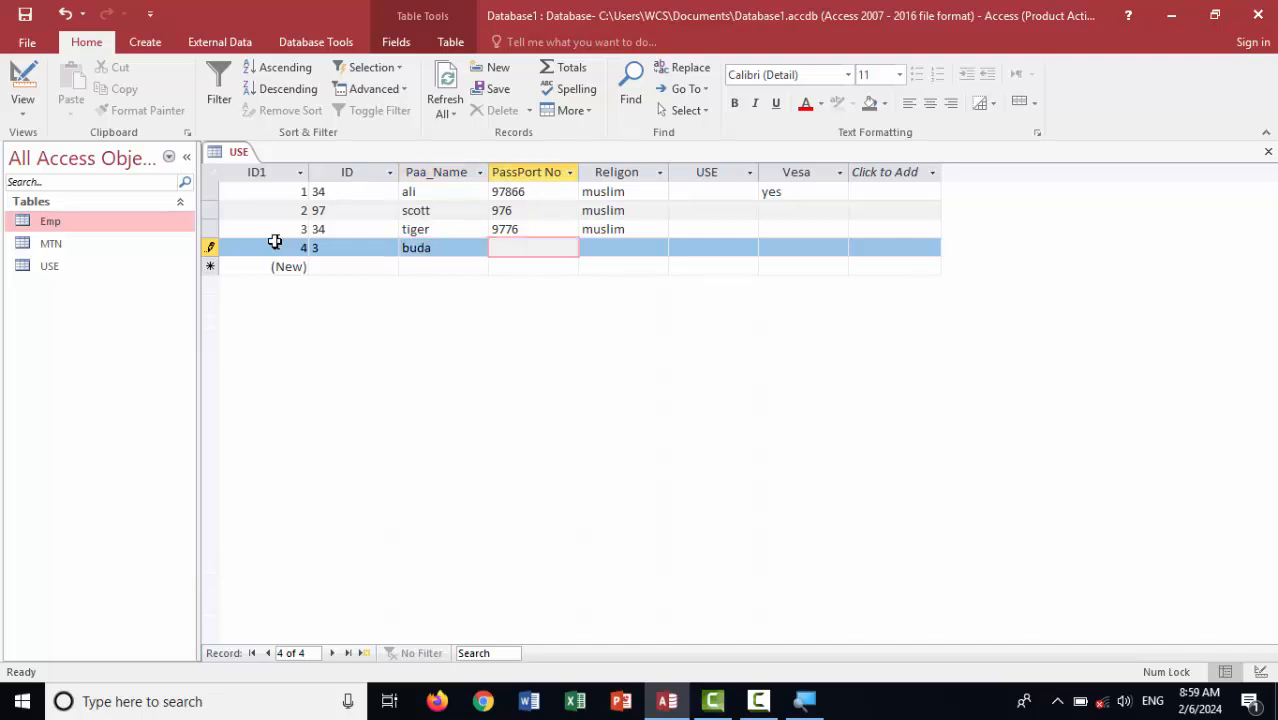
text(96659)
key(Tab)
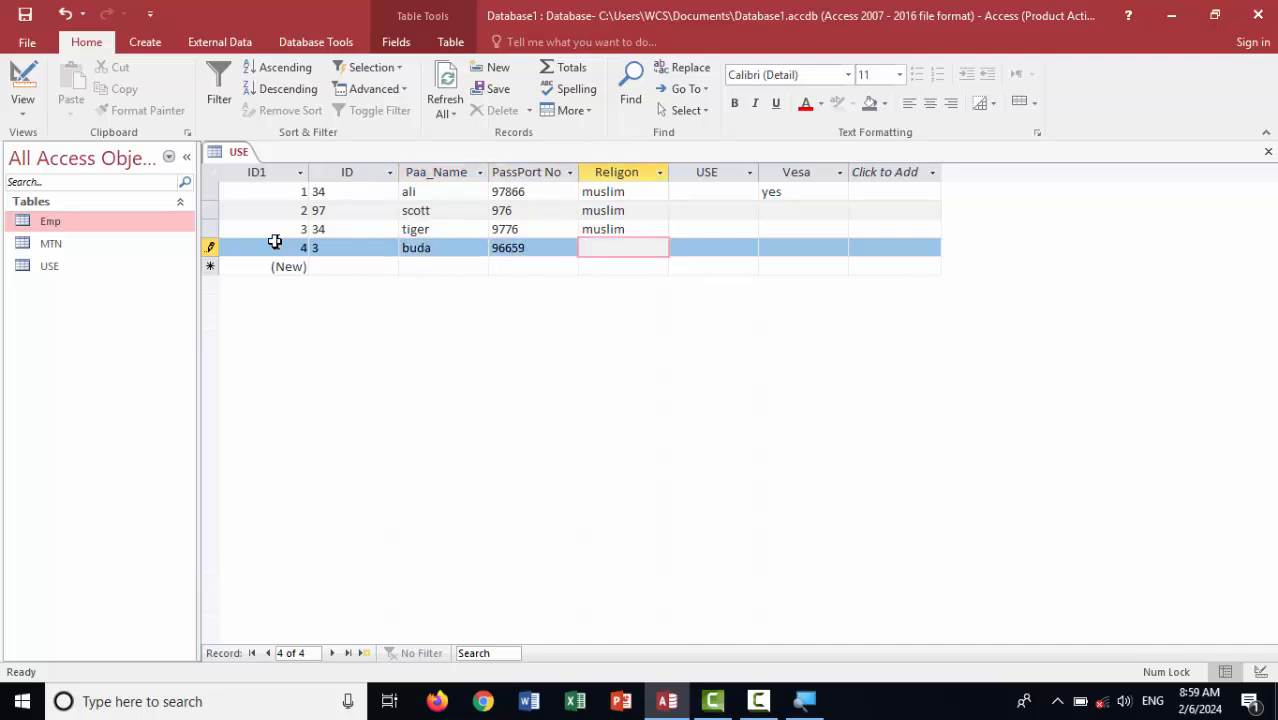
text(hindo)
key(Tab)
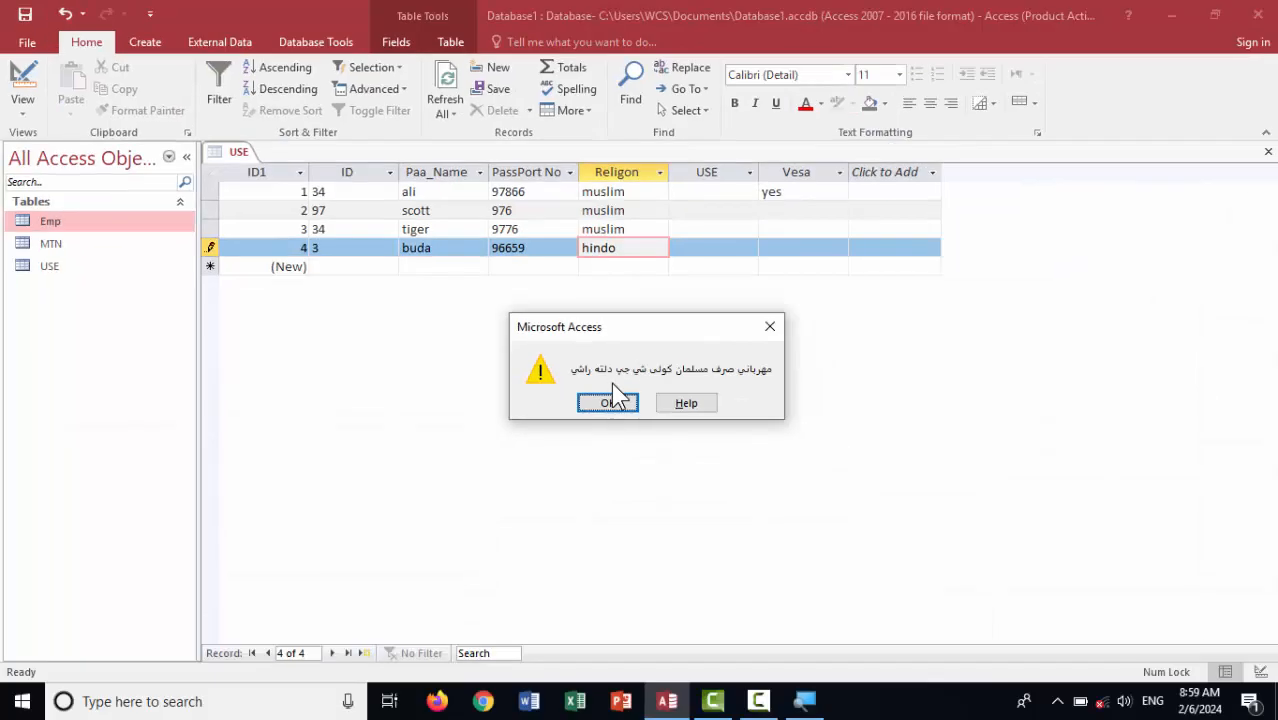
Dismiss the Pashto validation warning and replace hindo with muslim in record 4's Religon
click(770, 326)
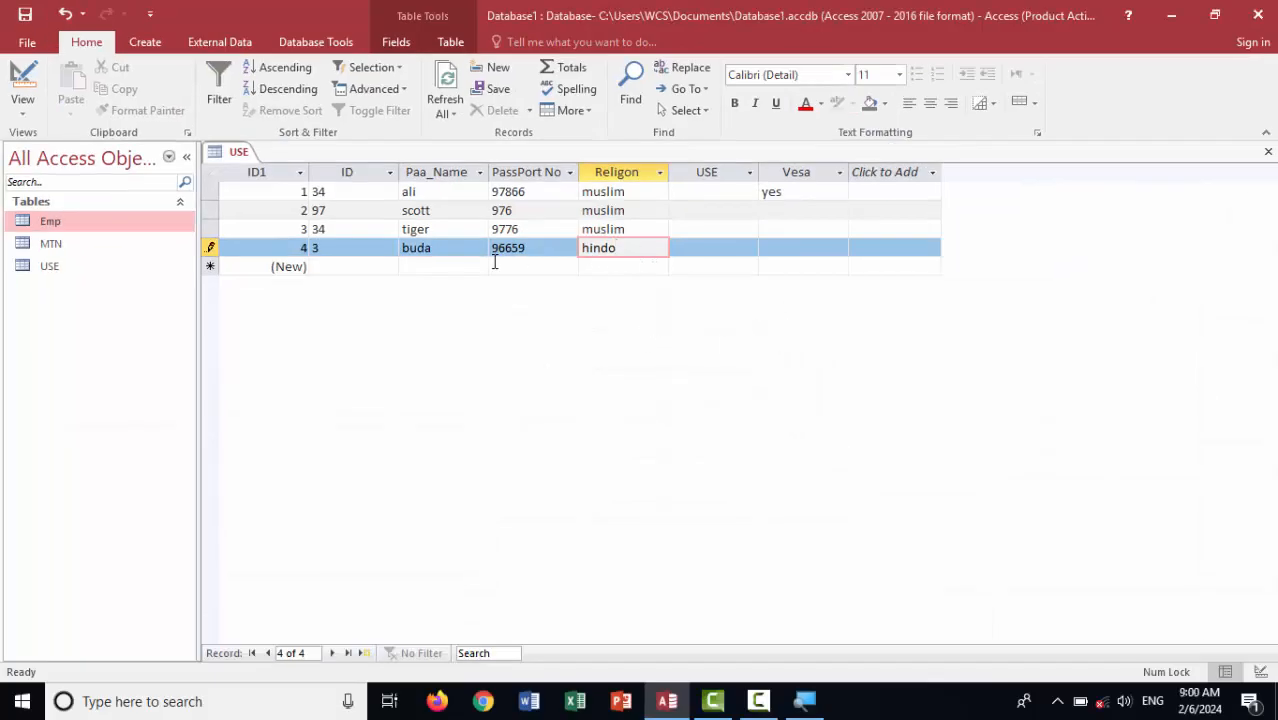
drag(640, 248, 500, 242)
key(BackSpace)
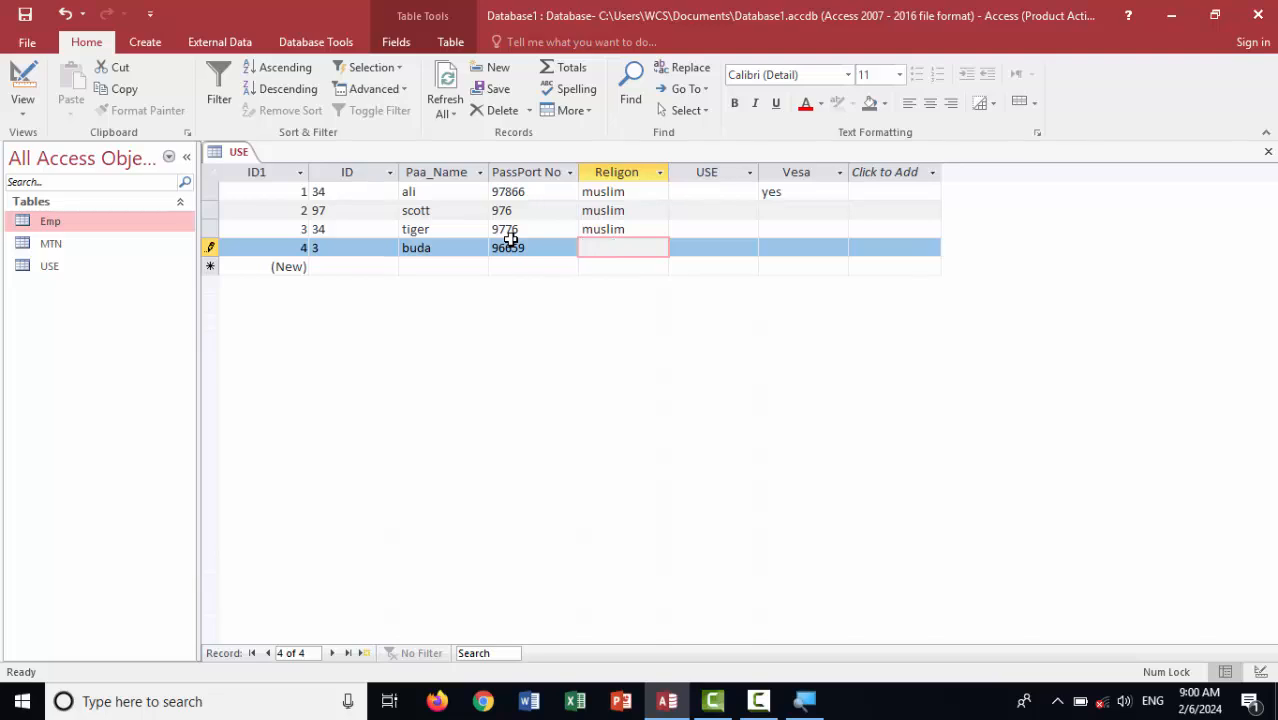
text(muslim)
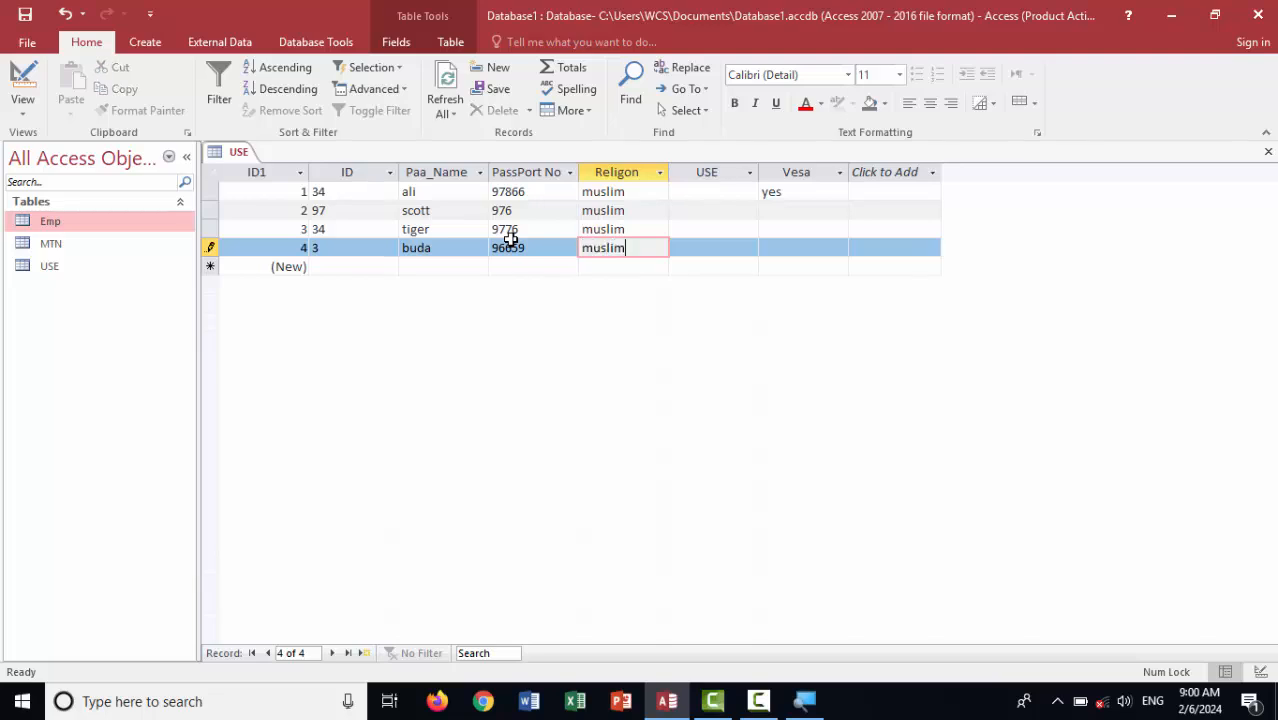
key(Tab)
click(583, 248)
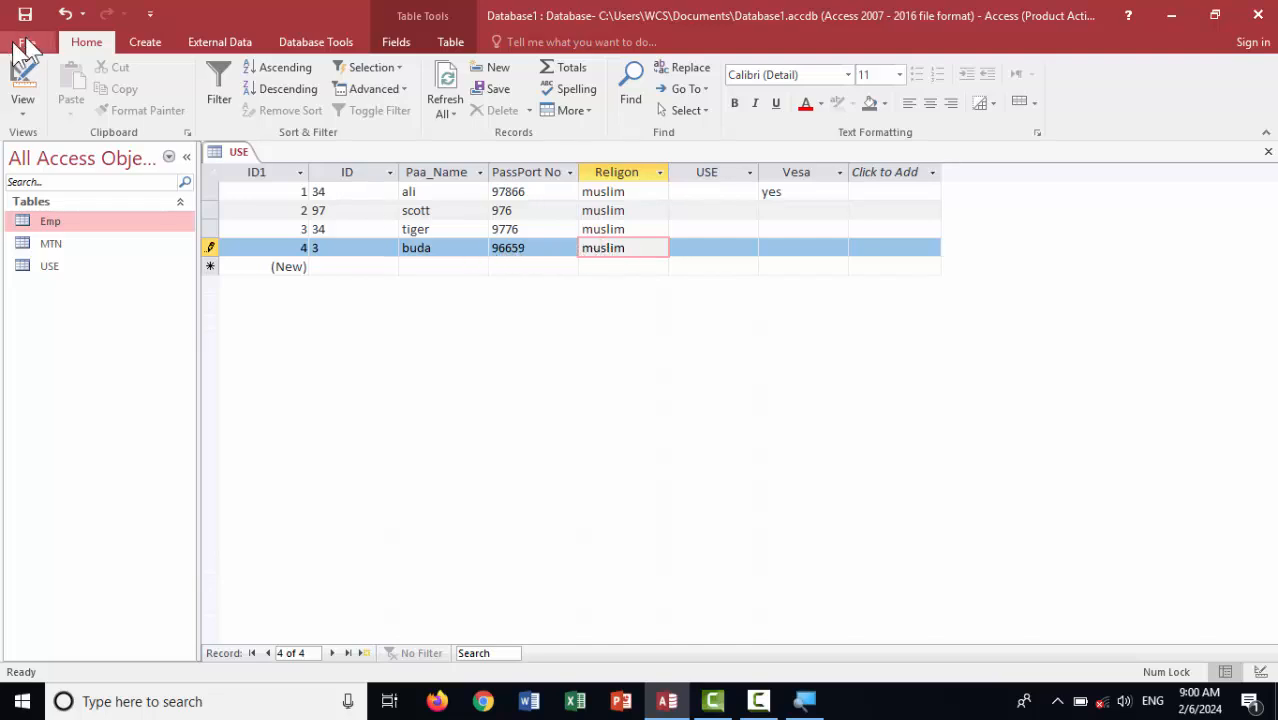
In Design View, turn Religon into a Lookup Wizard field with manually typed values
click(22, 82)
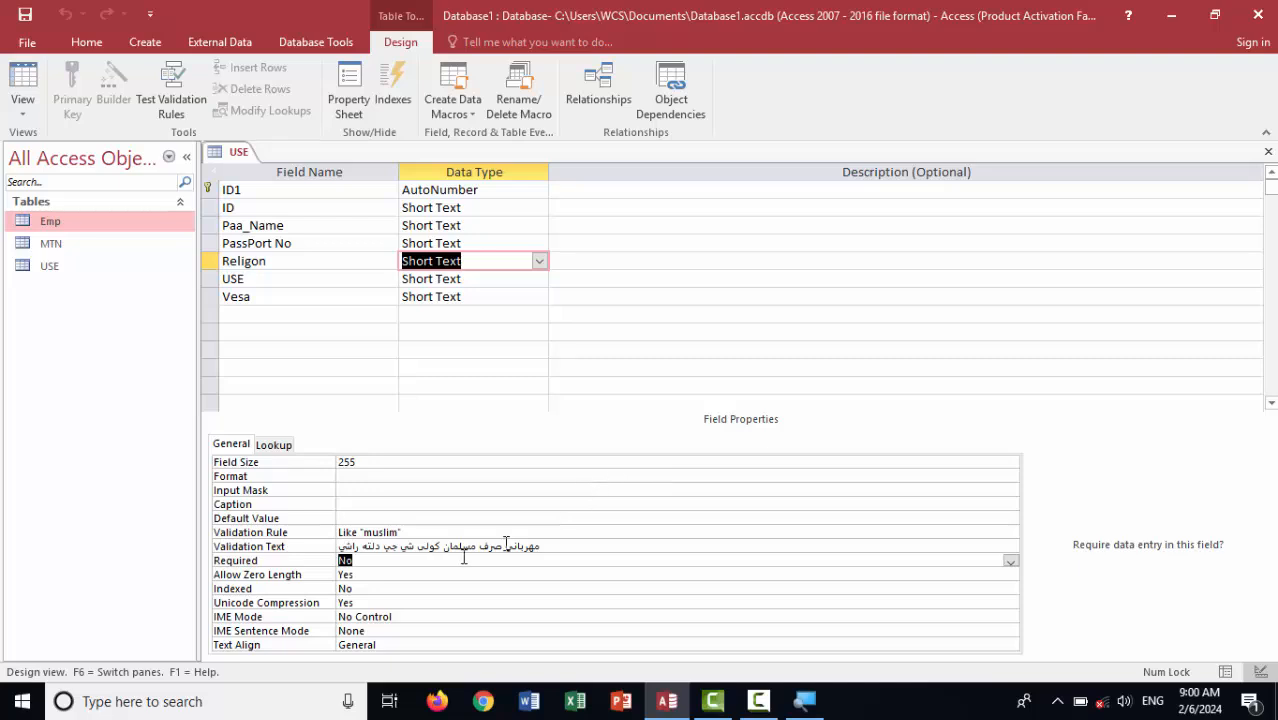
click(540, 261)
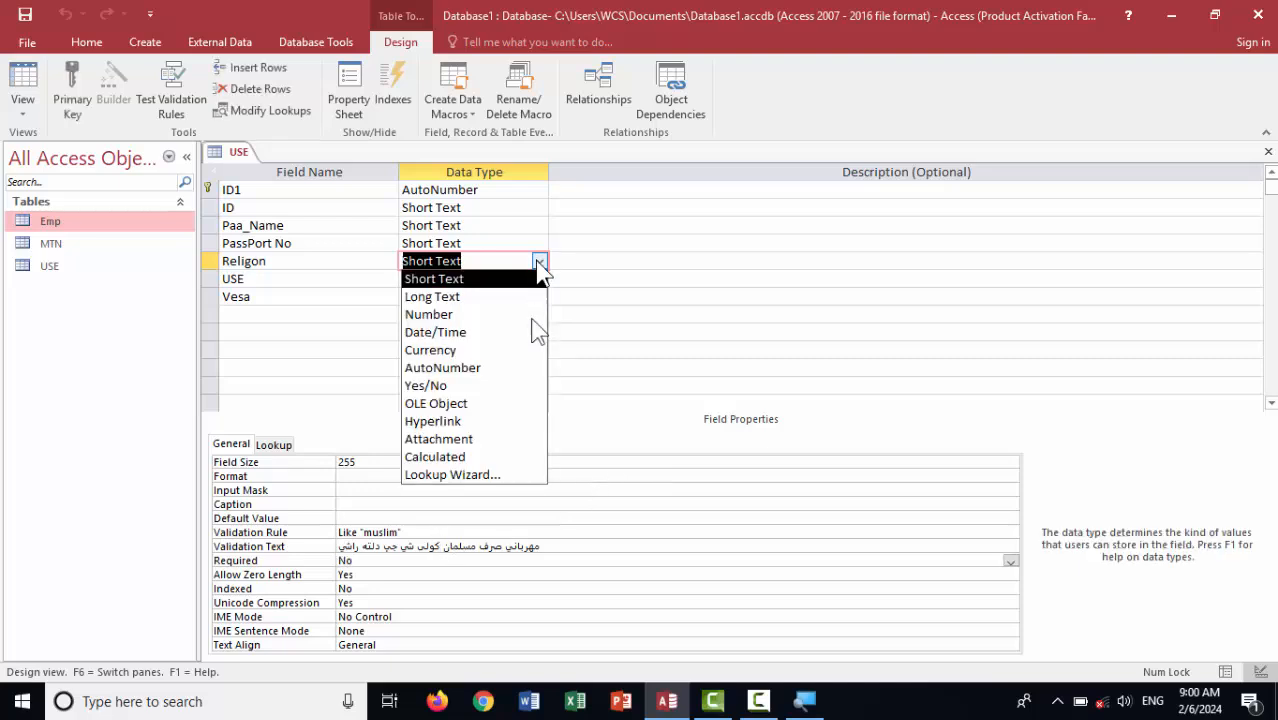
click(470, 475)
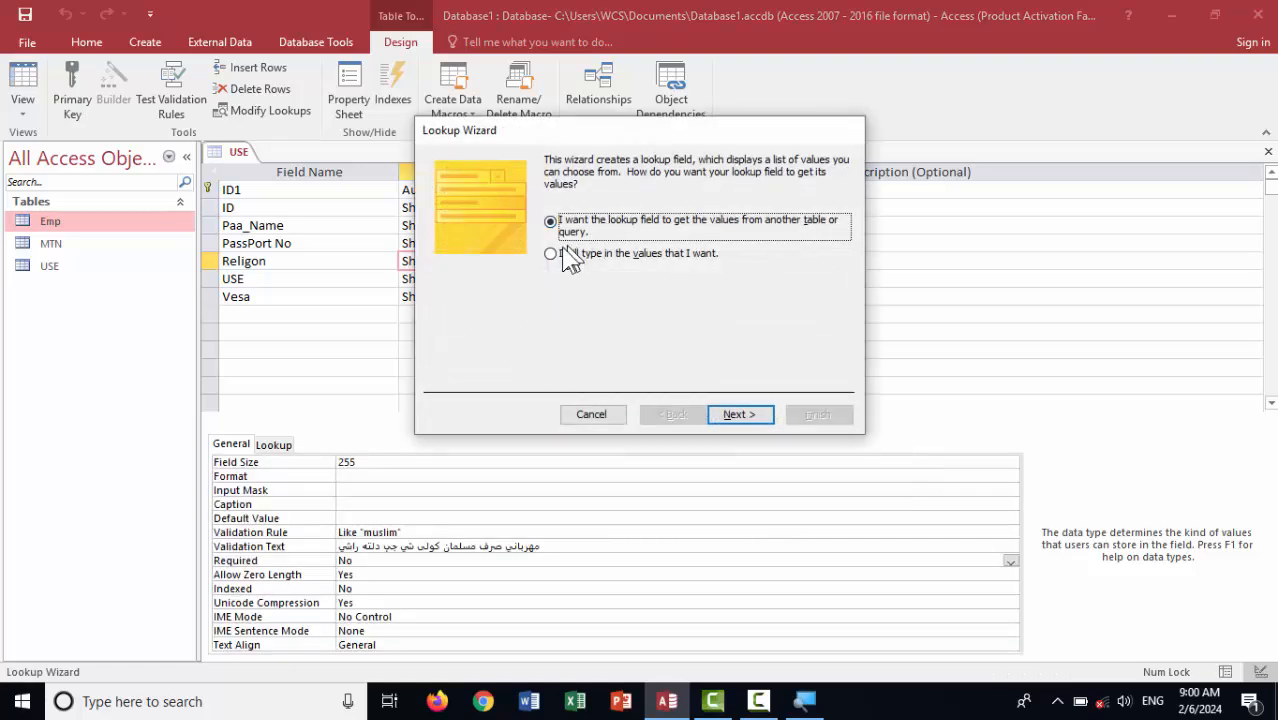
click(562, 254)
click(741, 415)
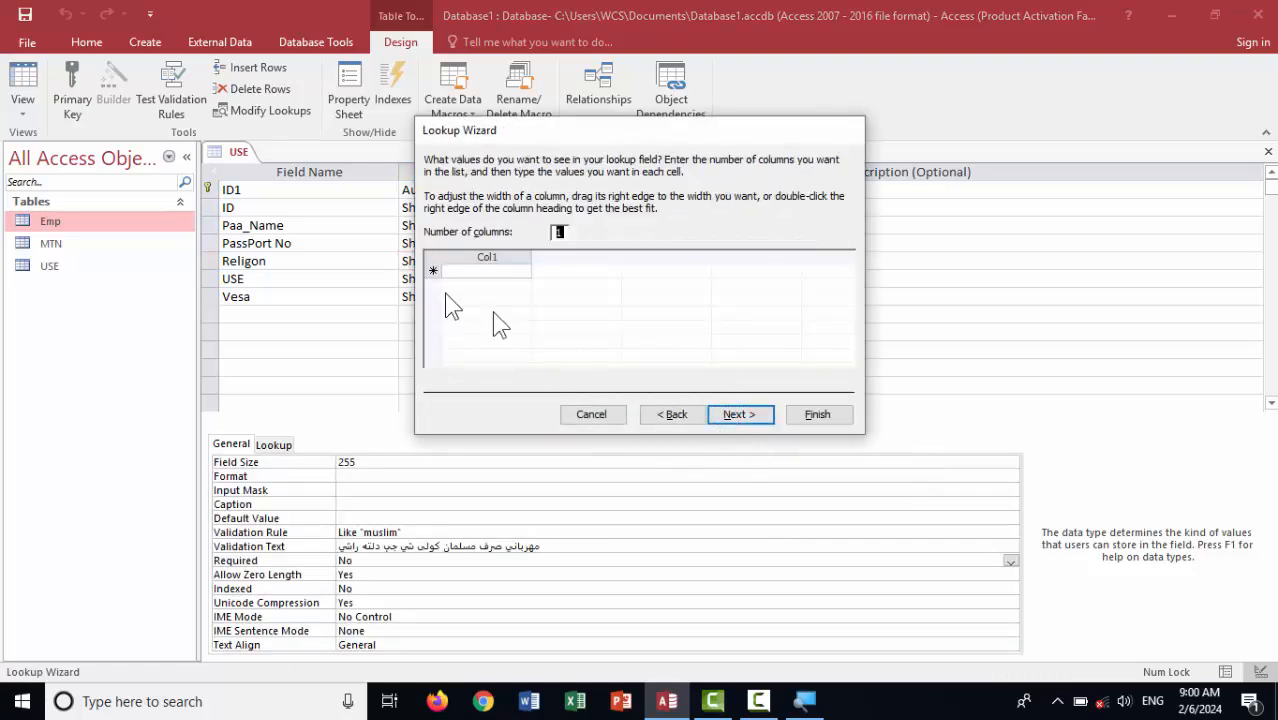
Enter the lookup values muslim, katolik, hindo and protostan and finish the wizard
click(466, 272)
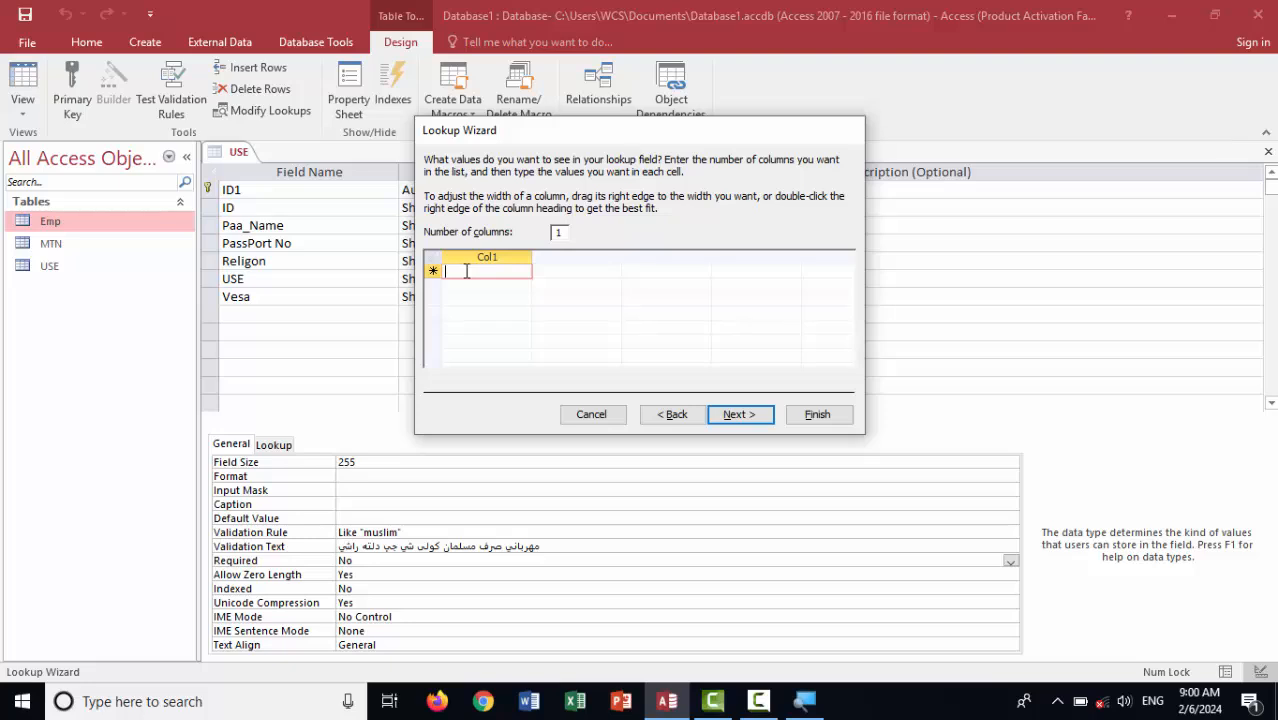
text(mnul)
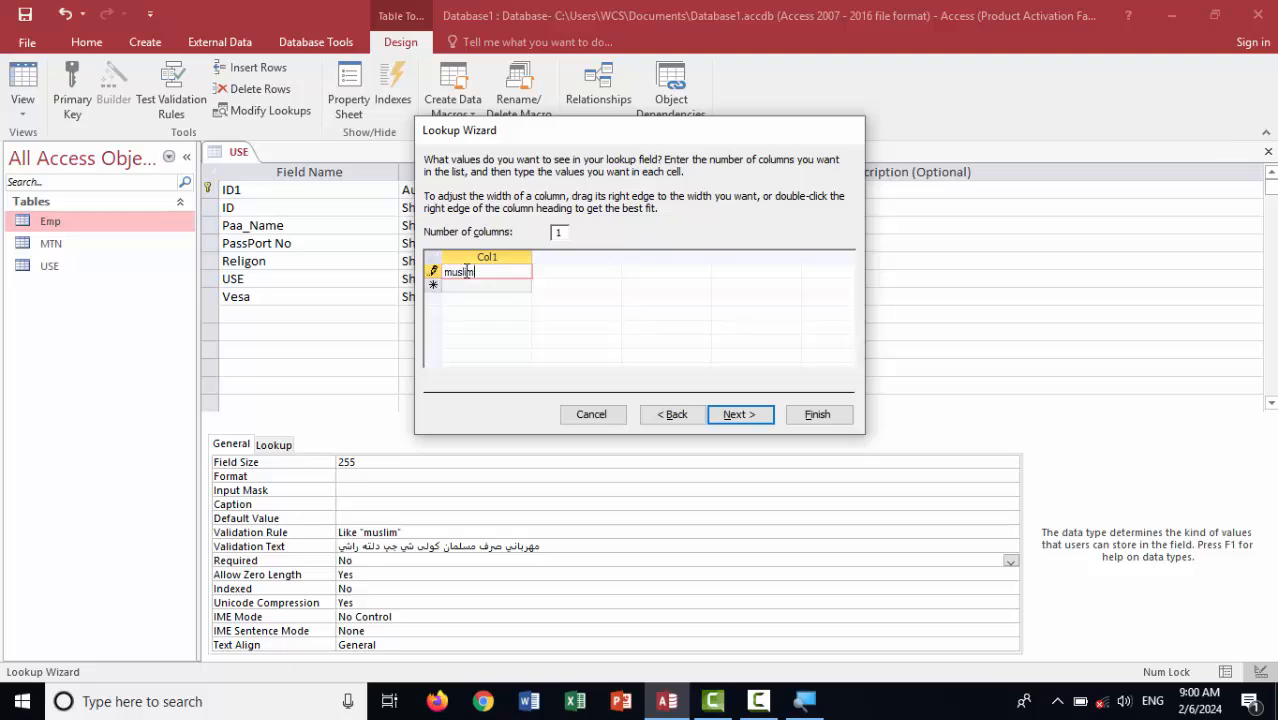
key(Return)
text(ka)
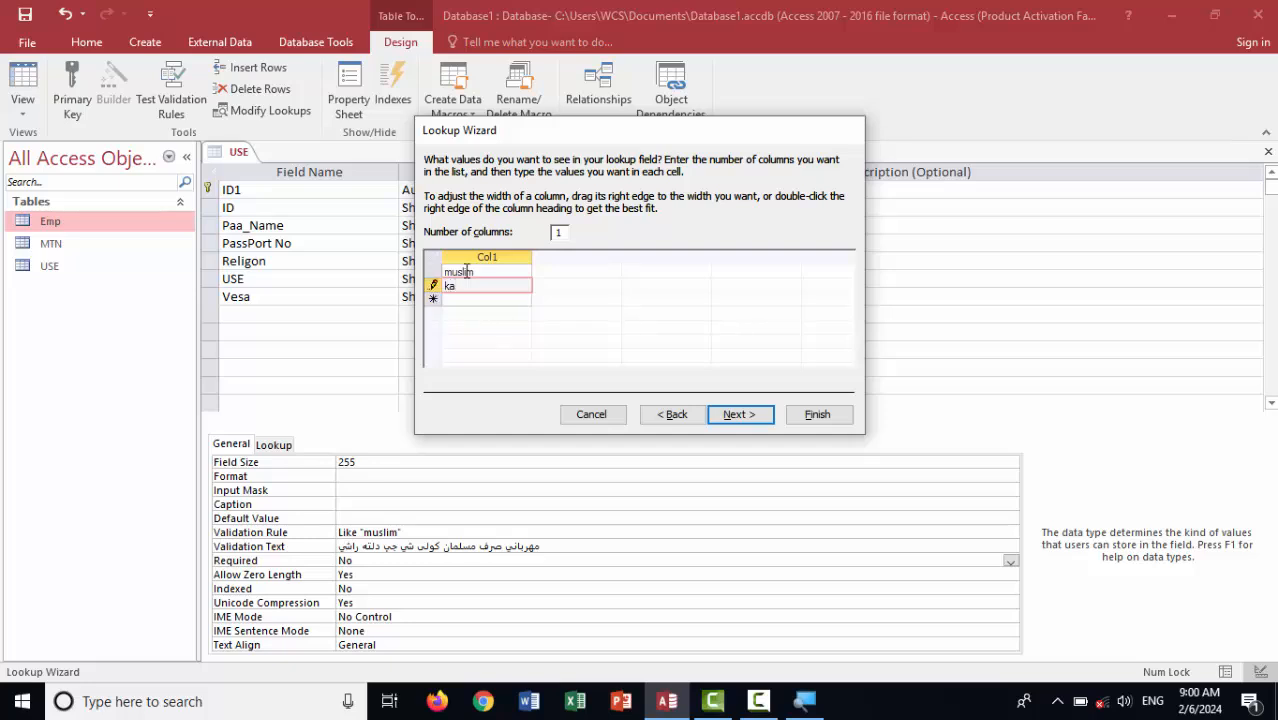
text(tolik)
key(Return)
text(h)
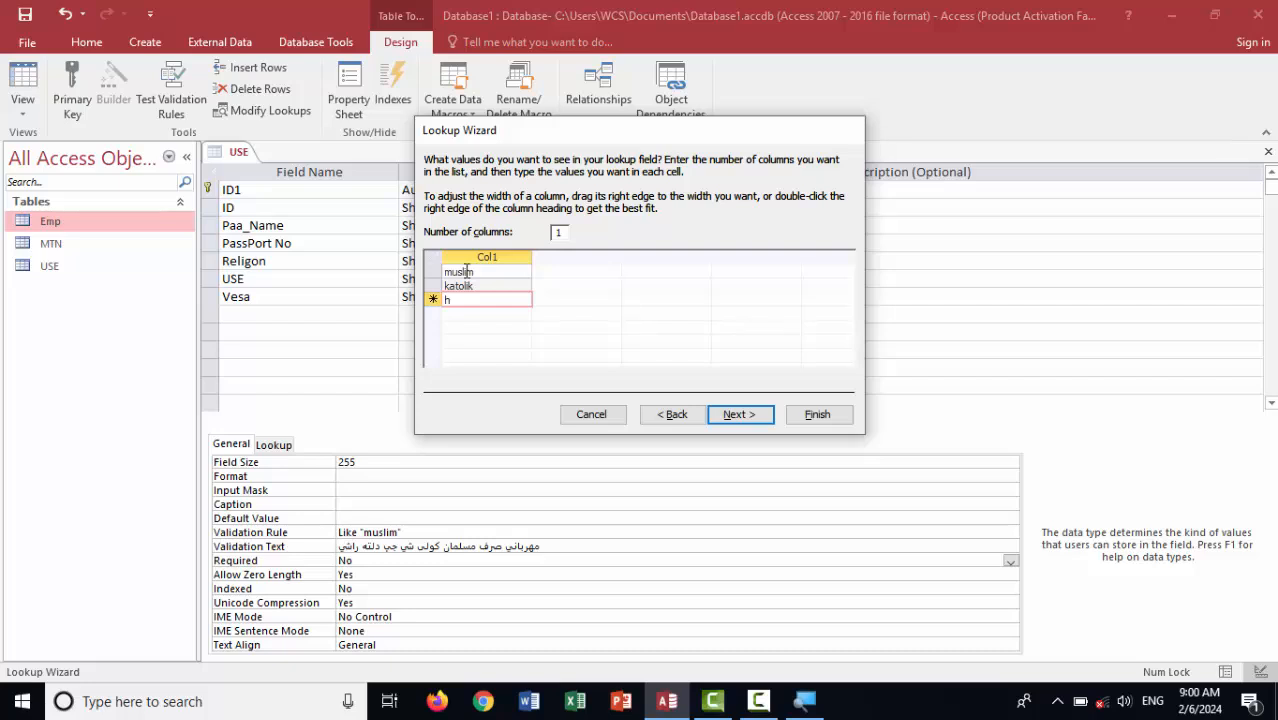
text(indo)
key(Return)
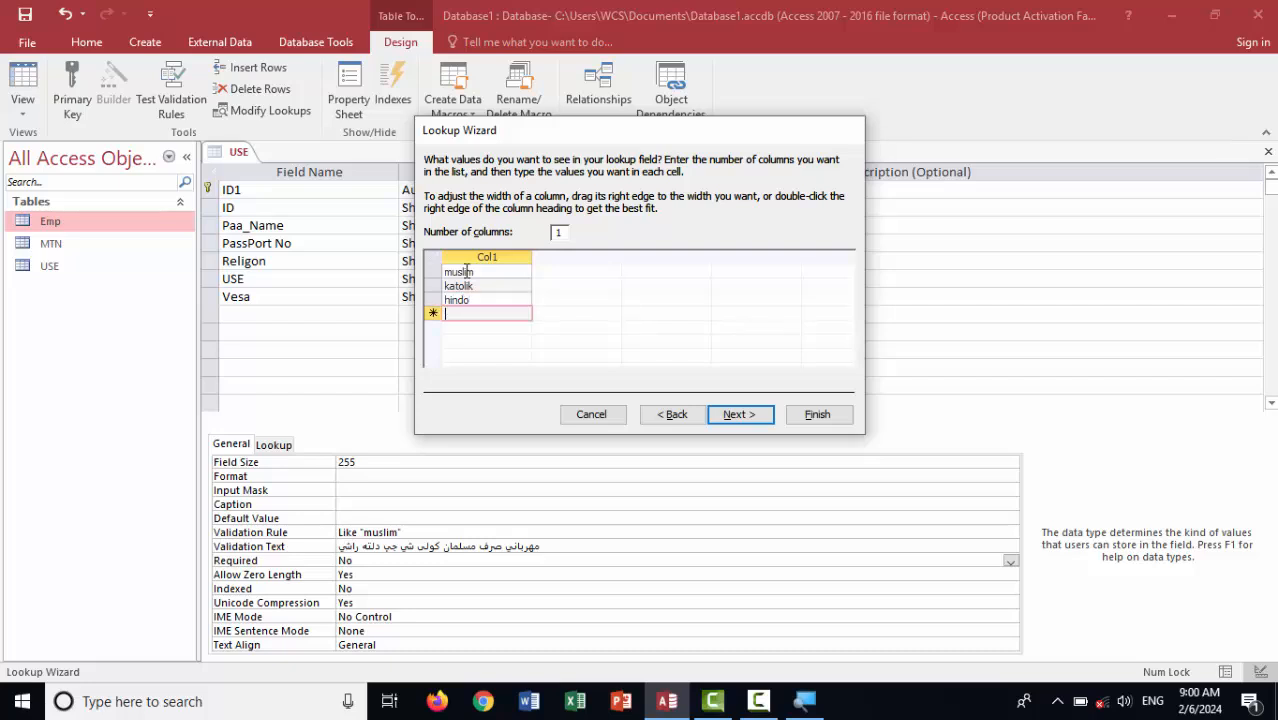
text(protostan)
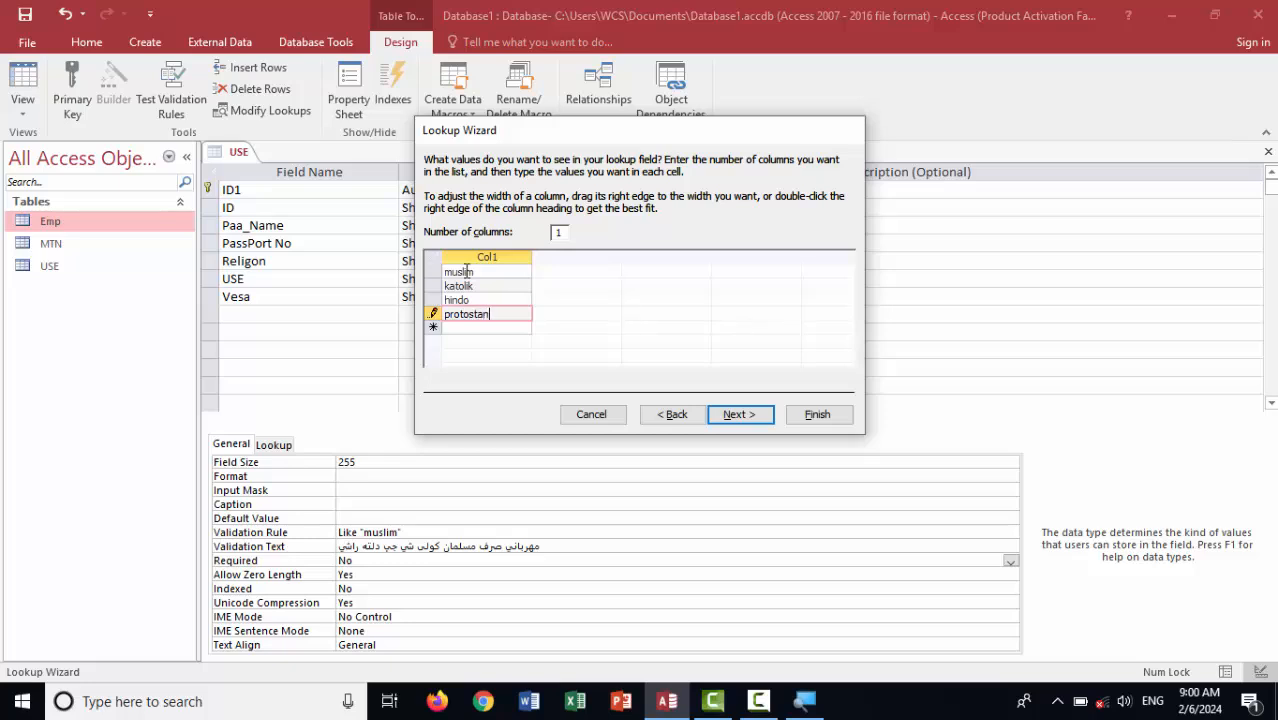
key(Return)
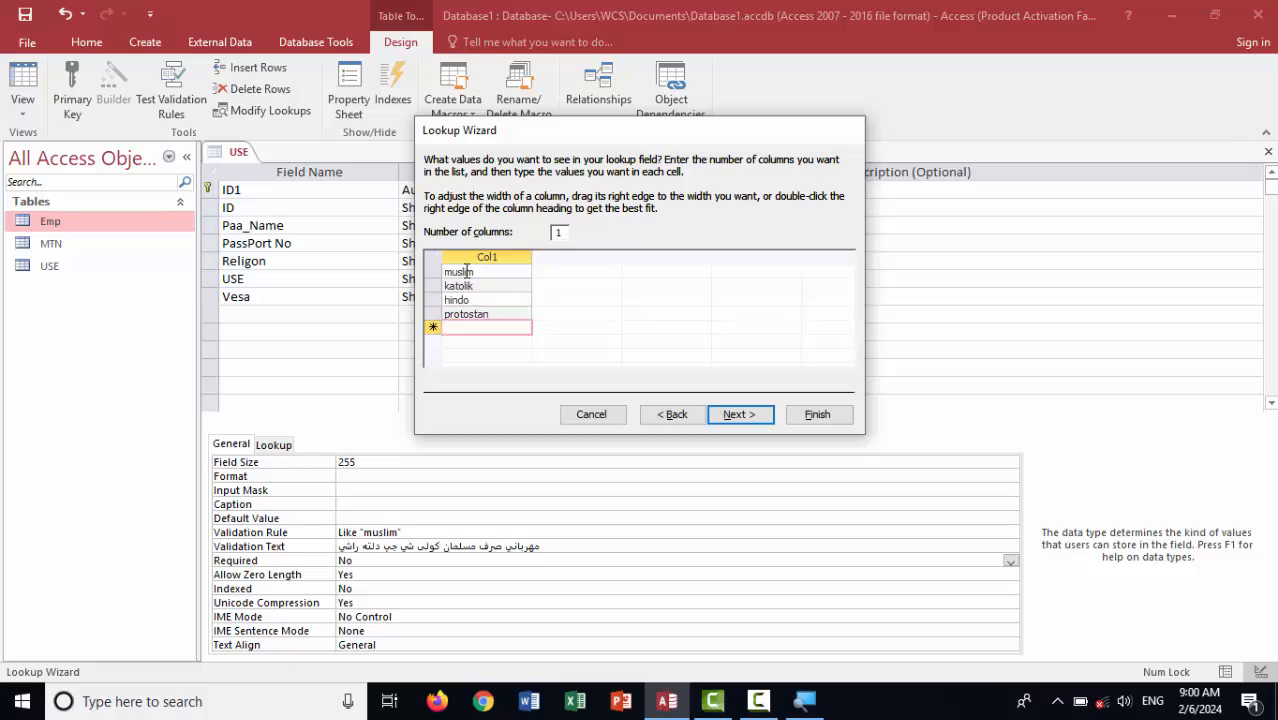
click(745, 414)
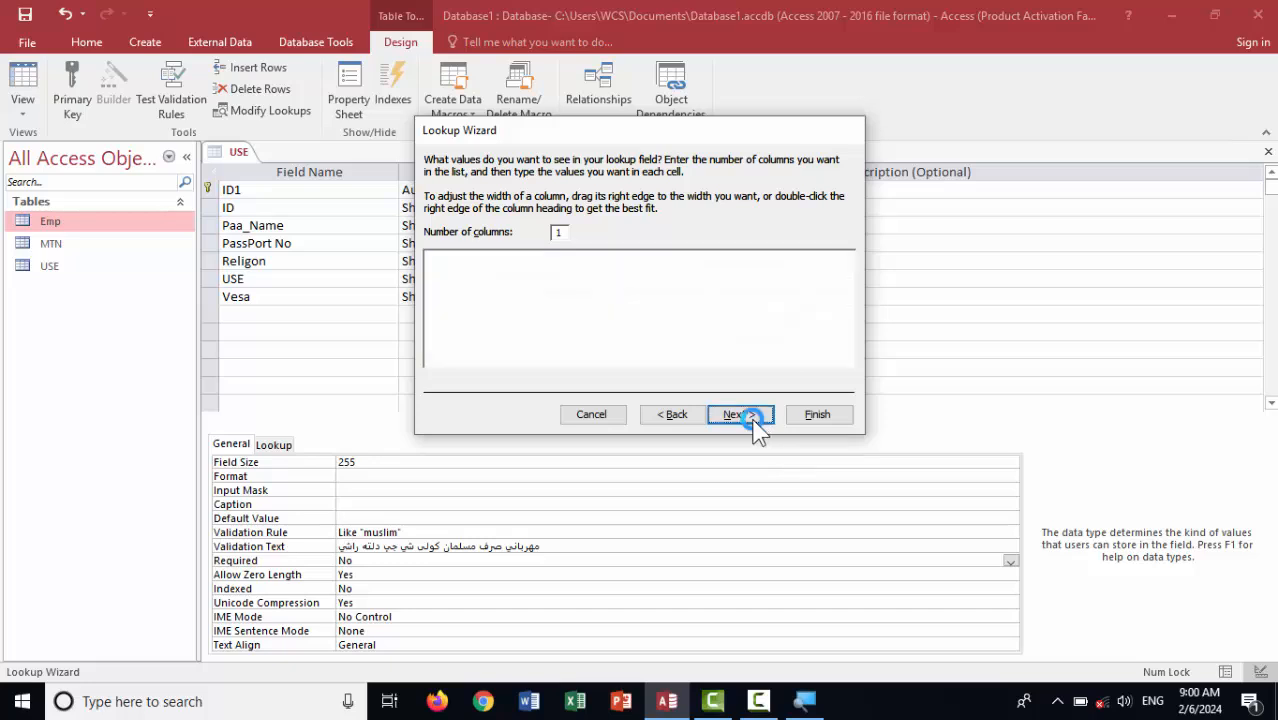
click(818, 415)
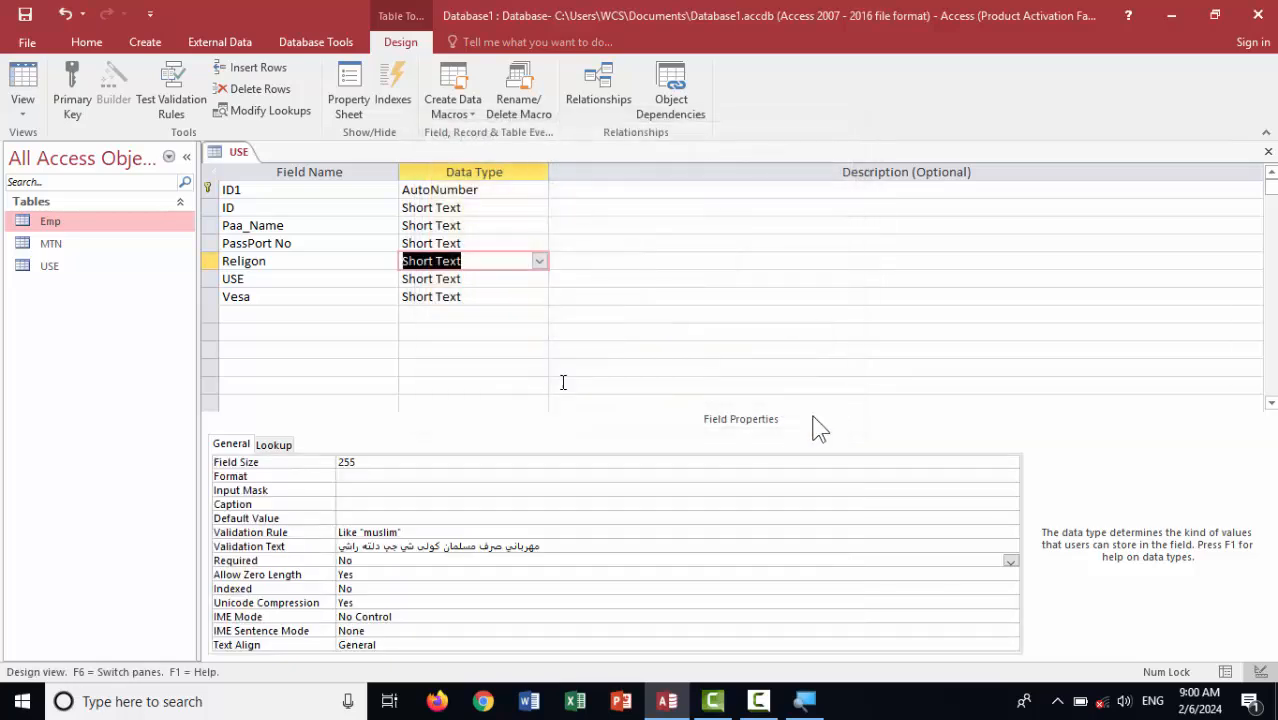
Save the table and begin record 5 with ID 5, name empson and passport 976
click(22, 82)
key(Return)
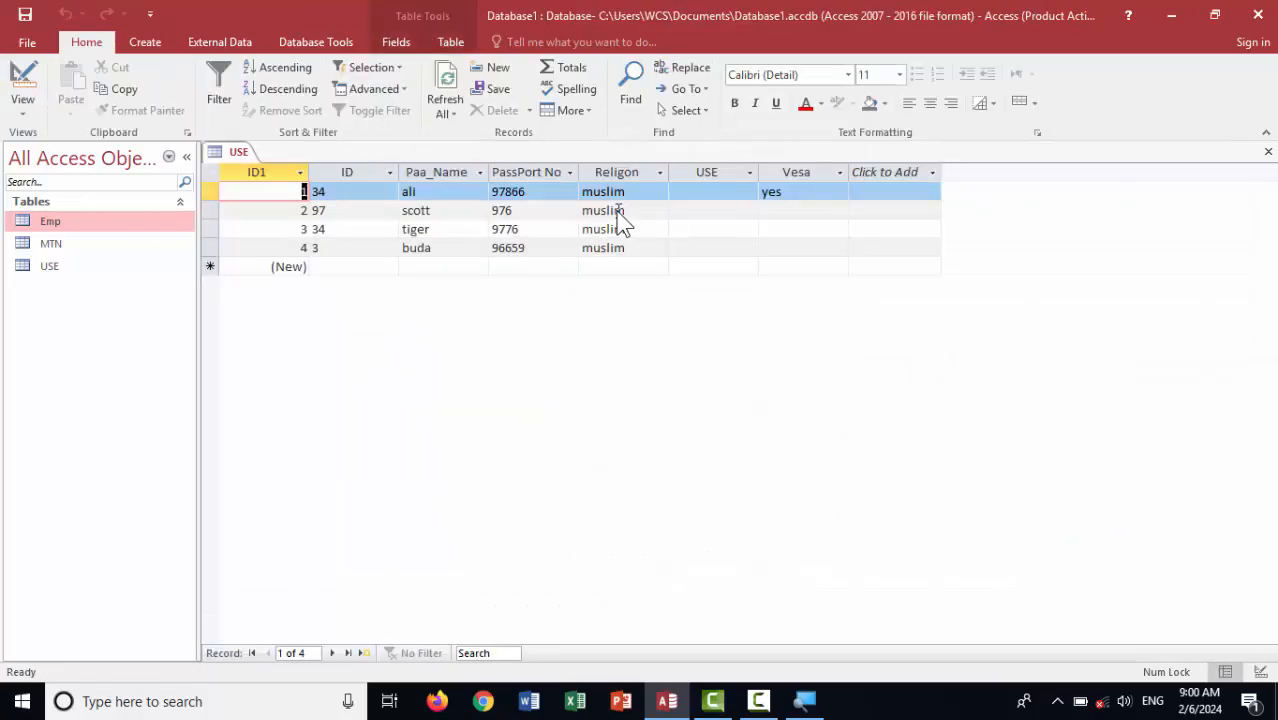
click(335, 266)
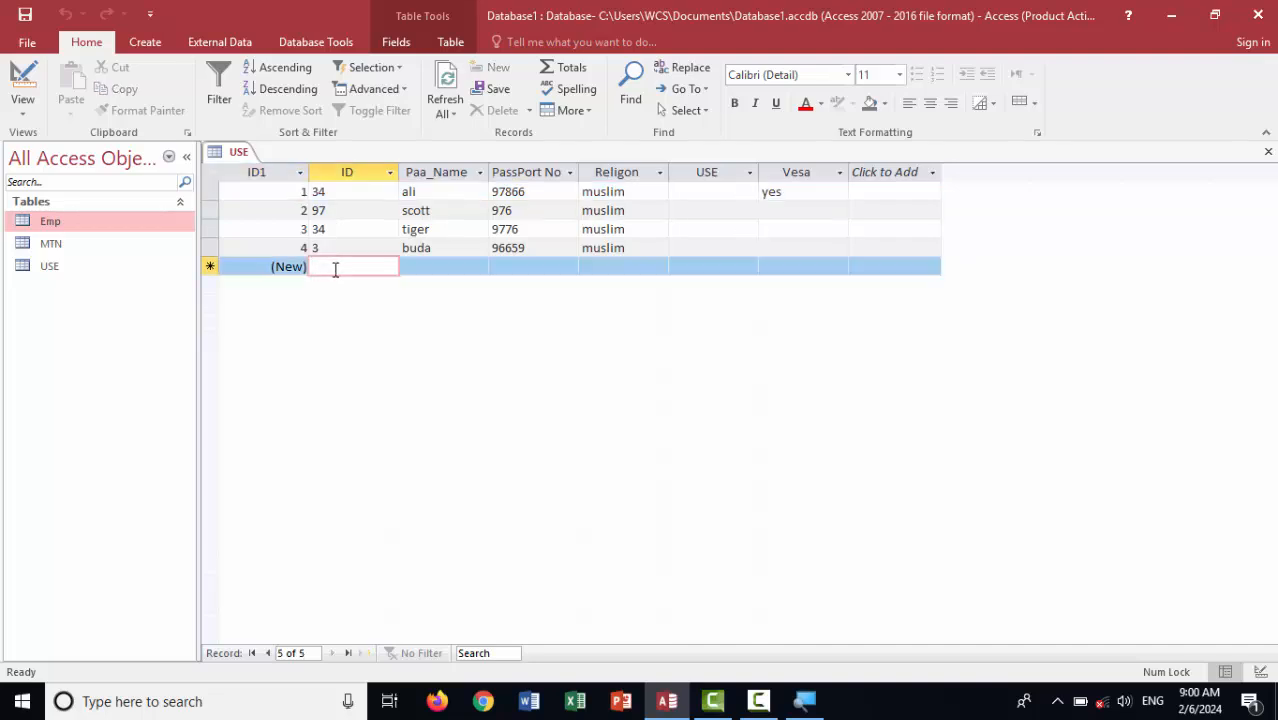
text(5)
key(Tab)
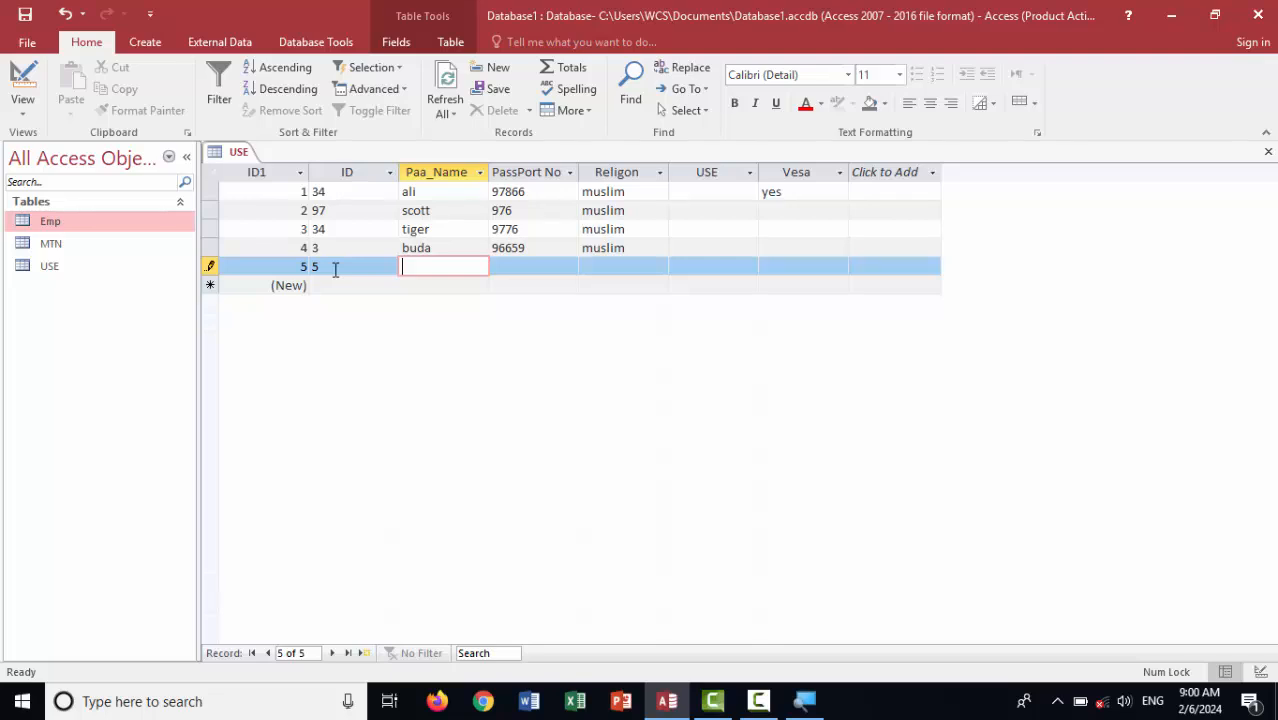
text(empson)
key(Tab)
text(976)
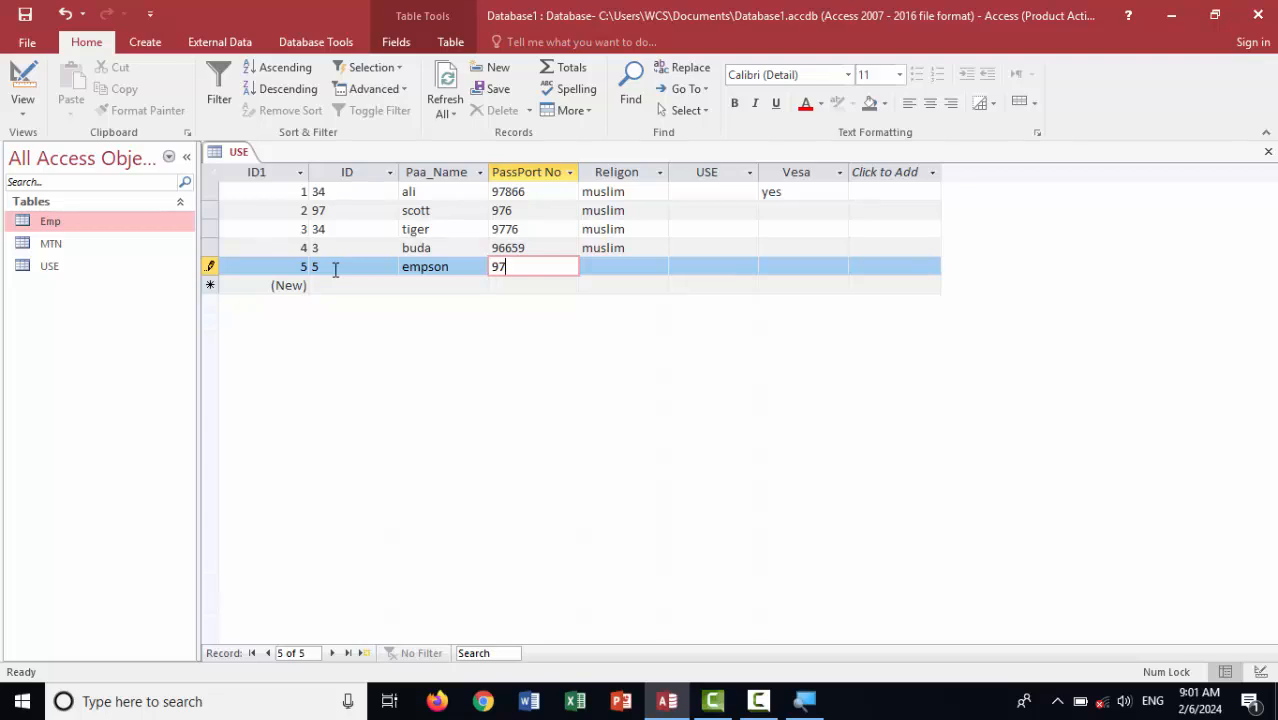
key(Tab)
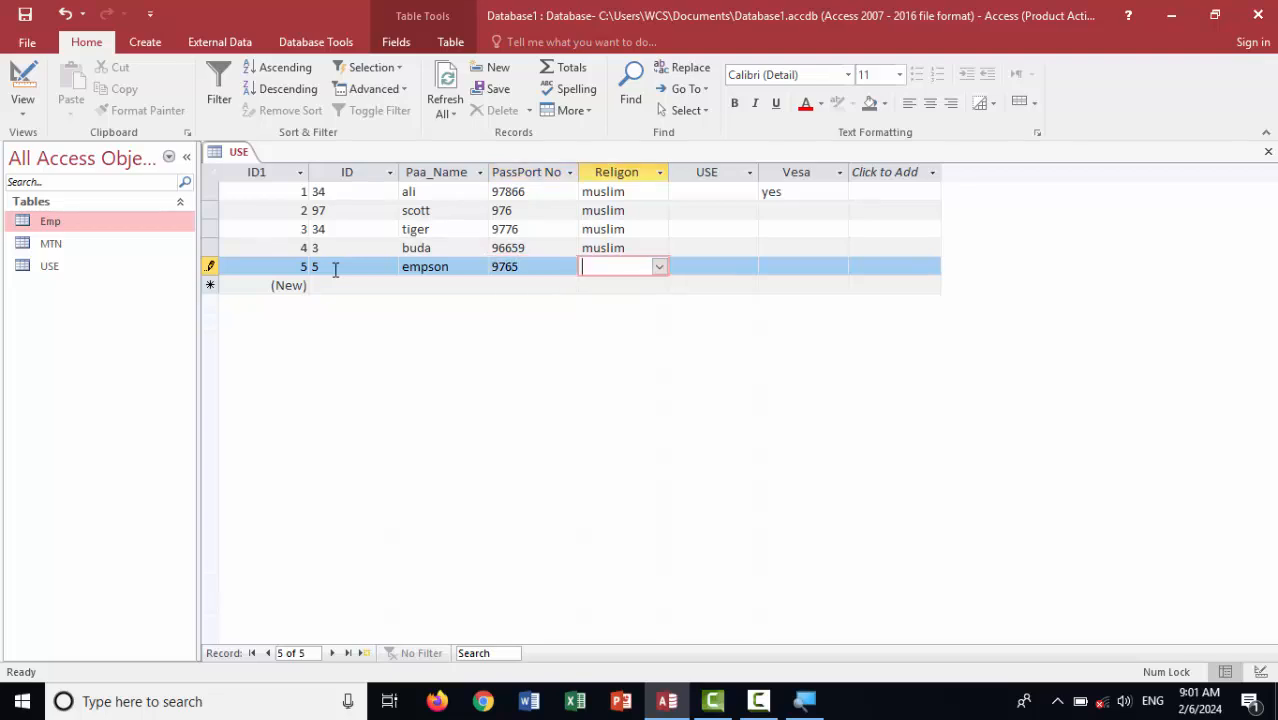
Pick hindo from the Religon list, dismiss the rejection, and set Religon to muslim instead
click(659, 266)
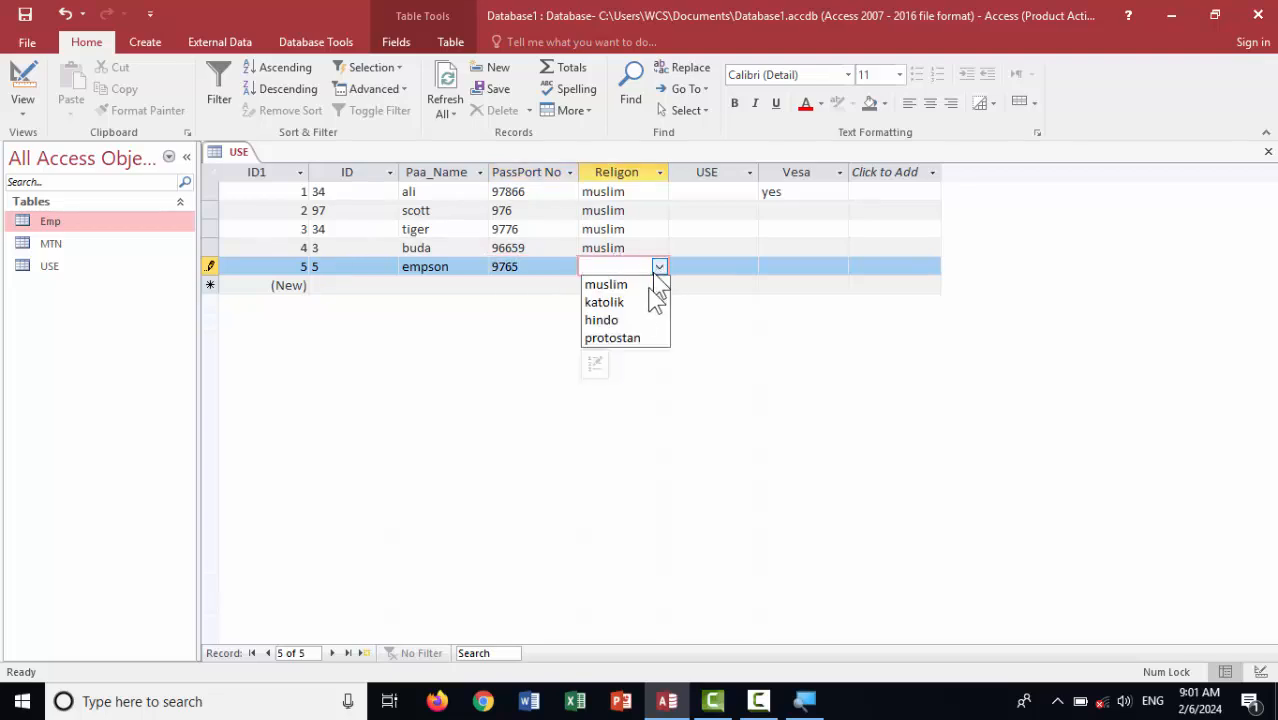
click(640, 320)
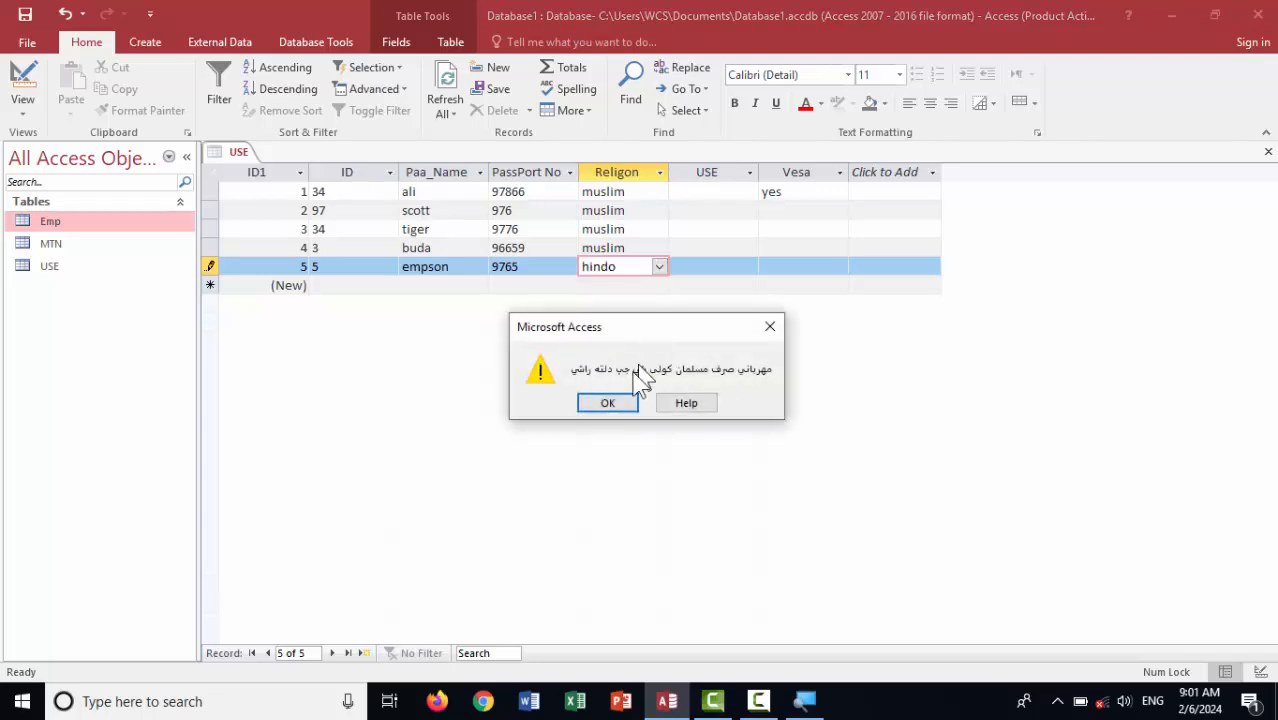
click(770, 327)
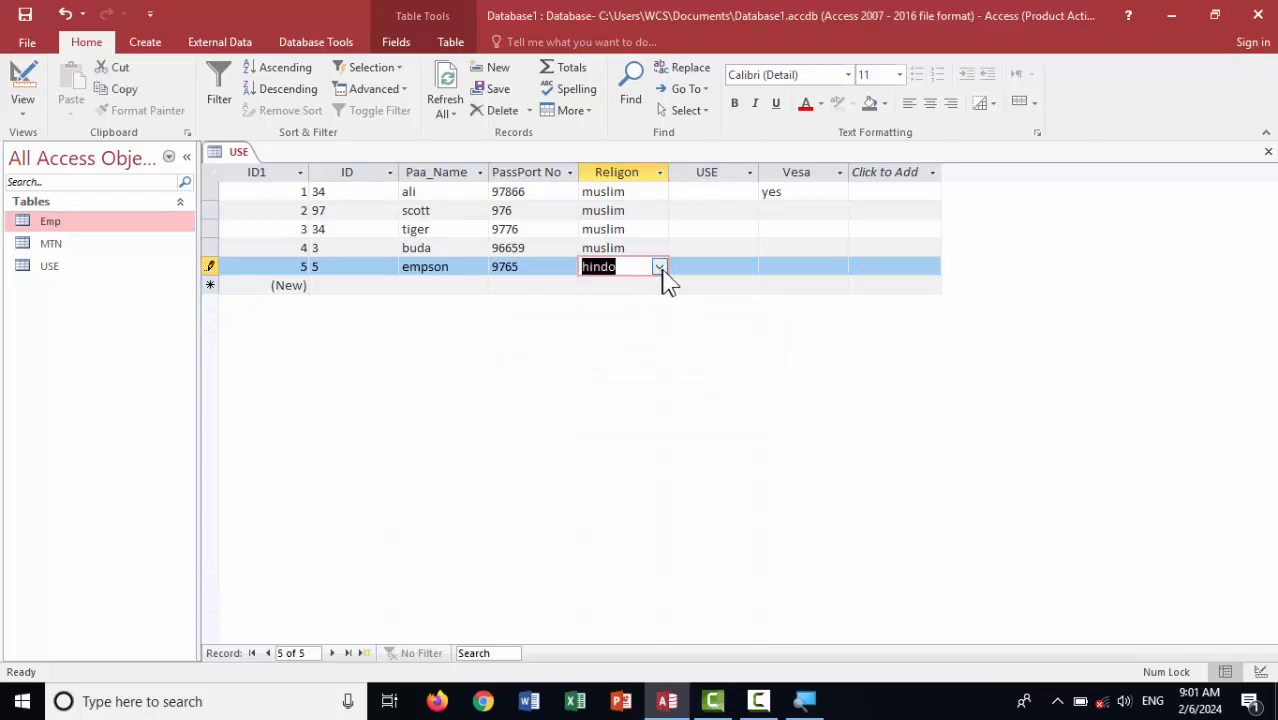
click(659, 267)
click(640, 281)
key(Delete)
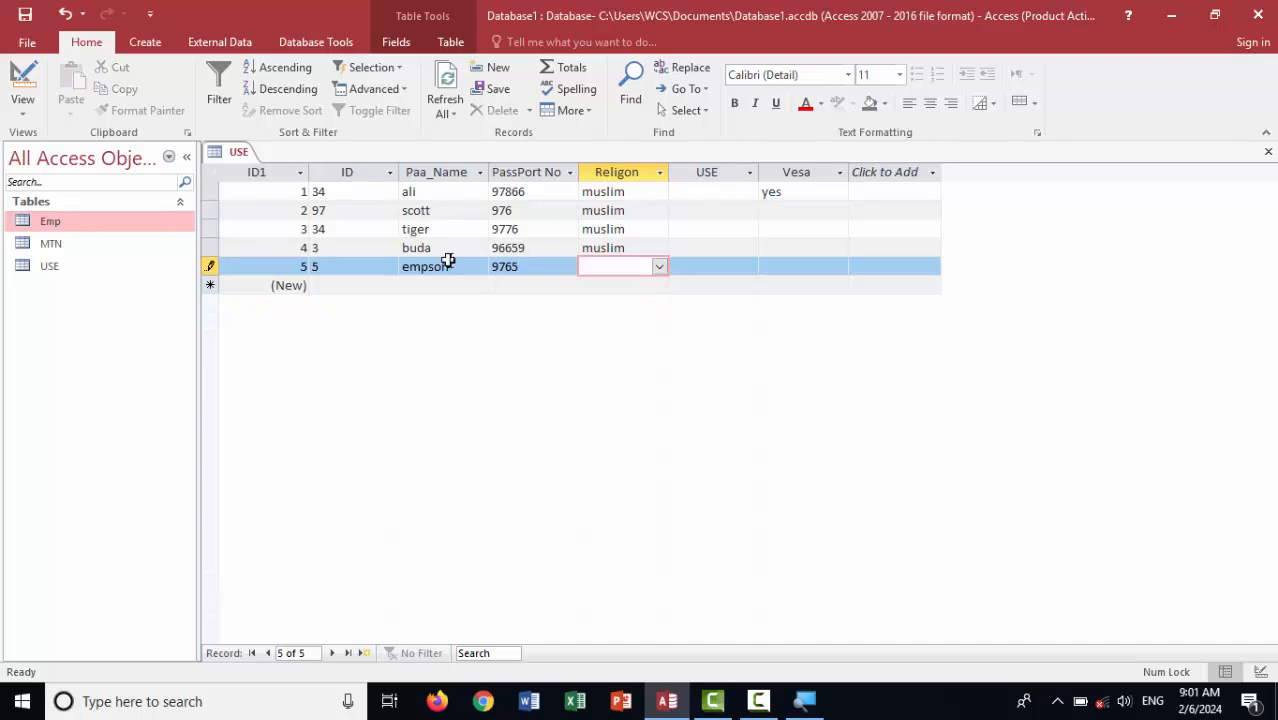
text(muslim)
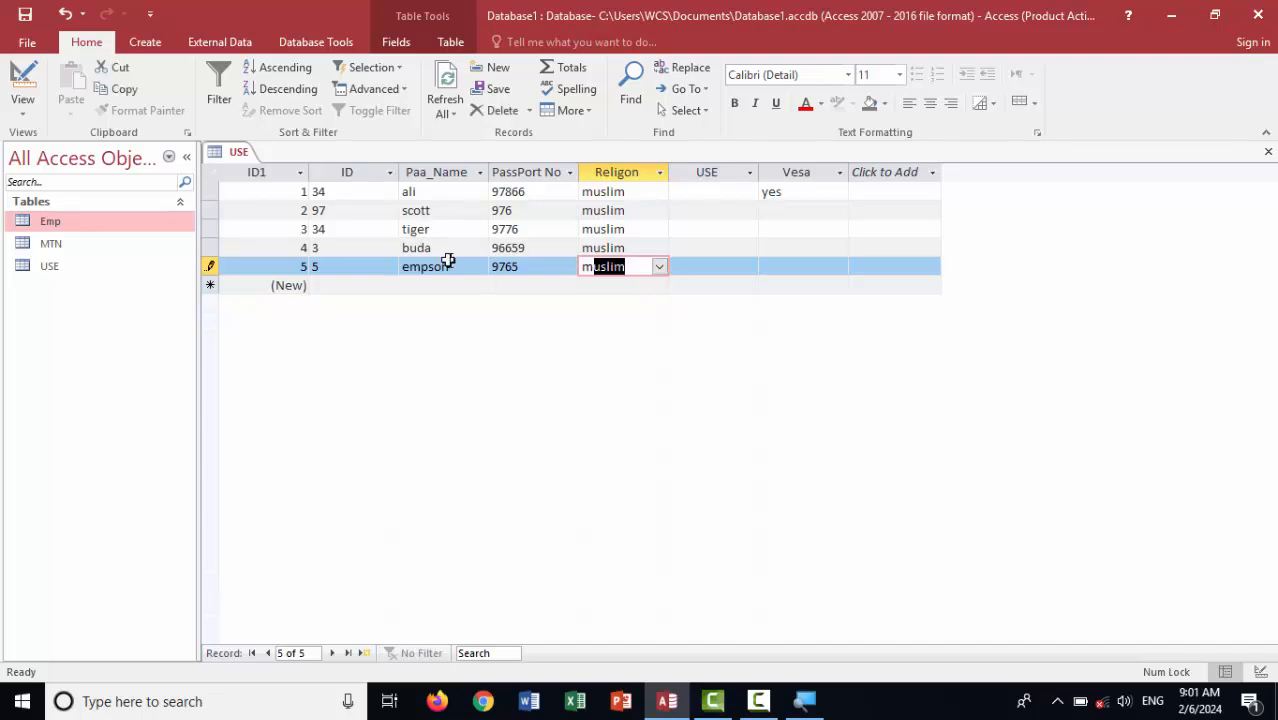
key(Tab)
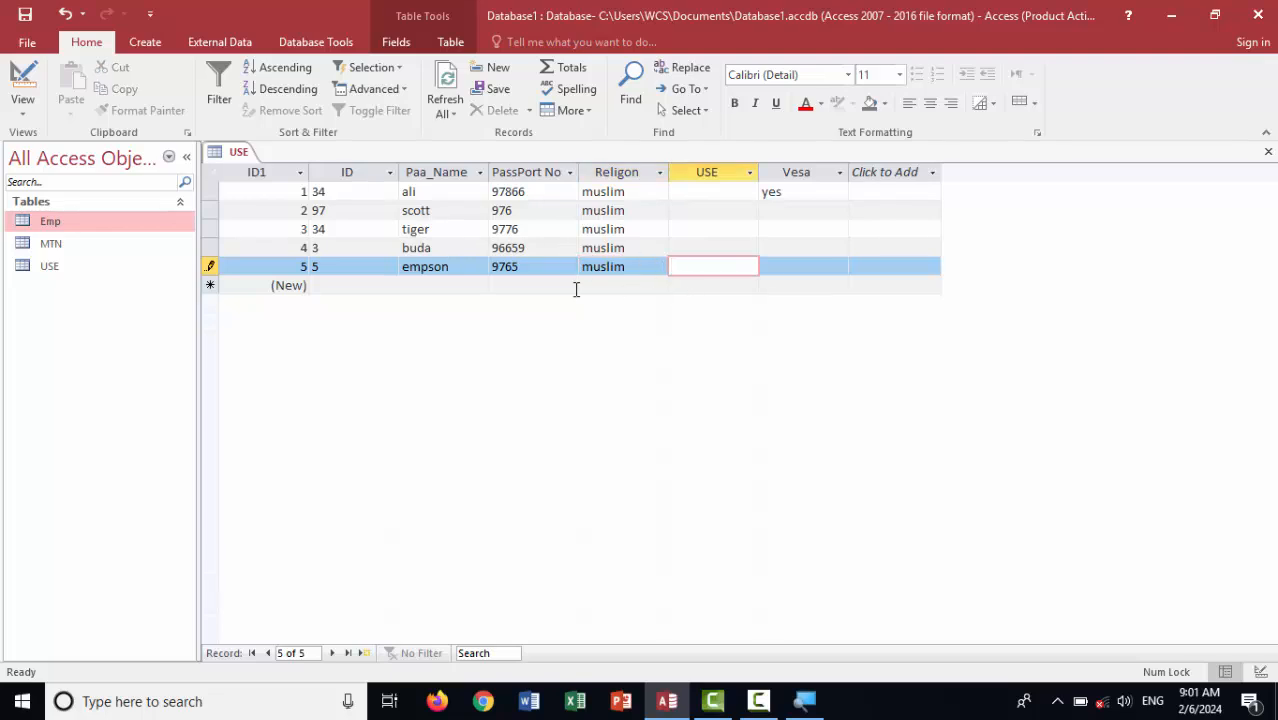
click(576, 290)
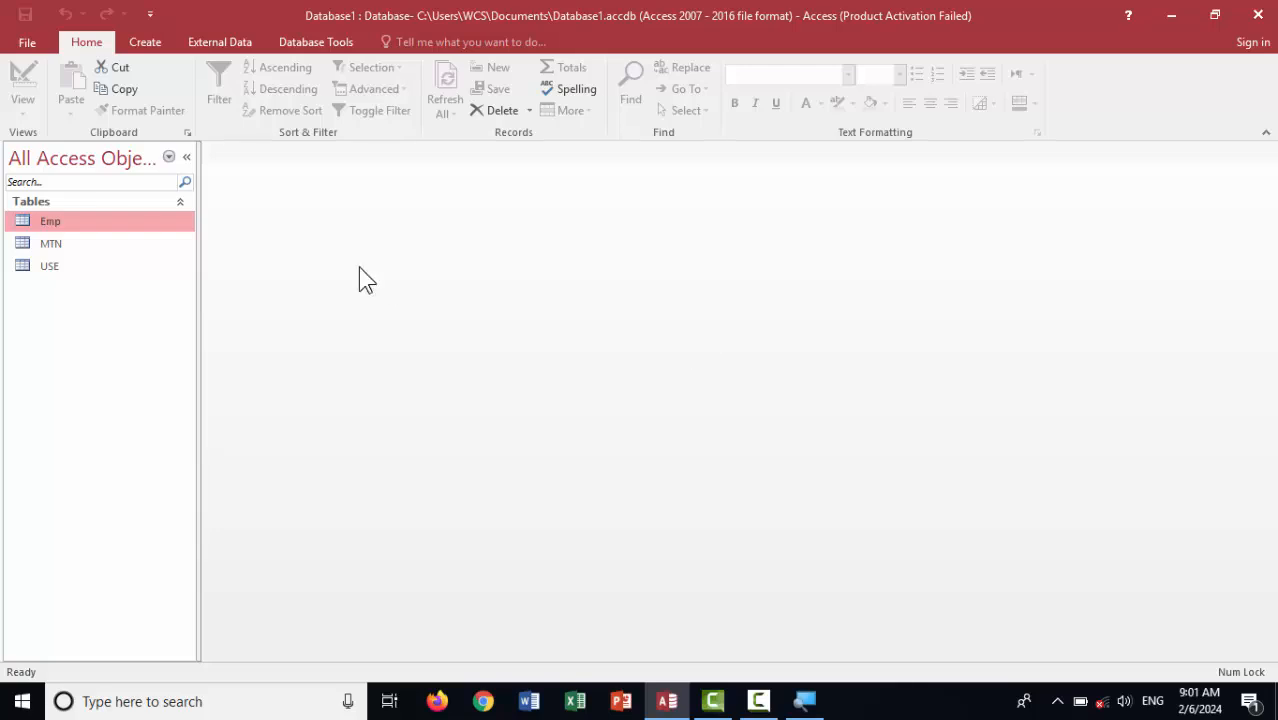
Create a new table in Design View with ID as AutoNumber and Date as Date/Time
click(143, 44)
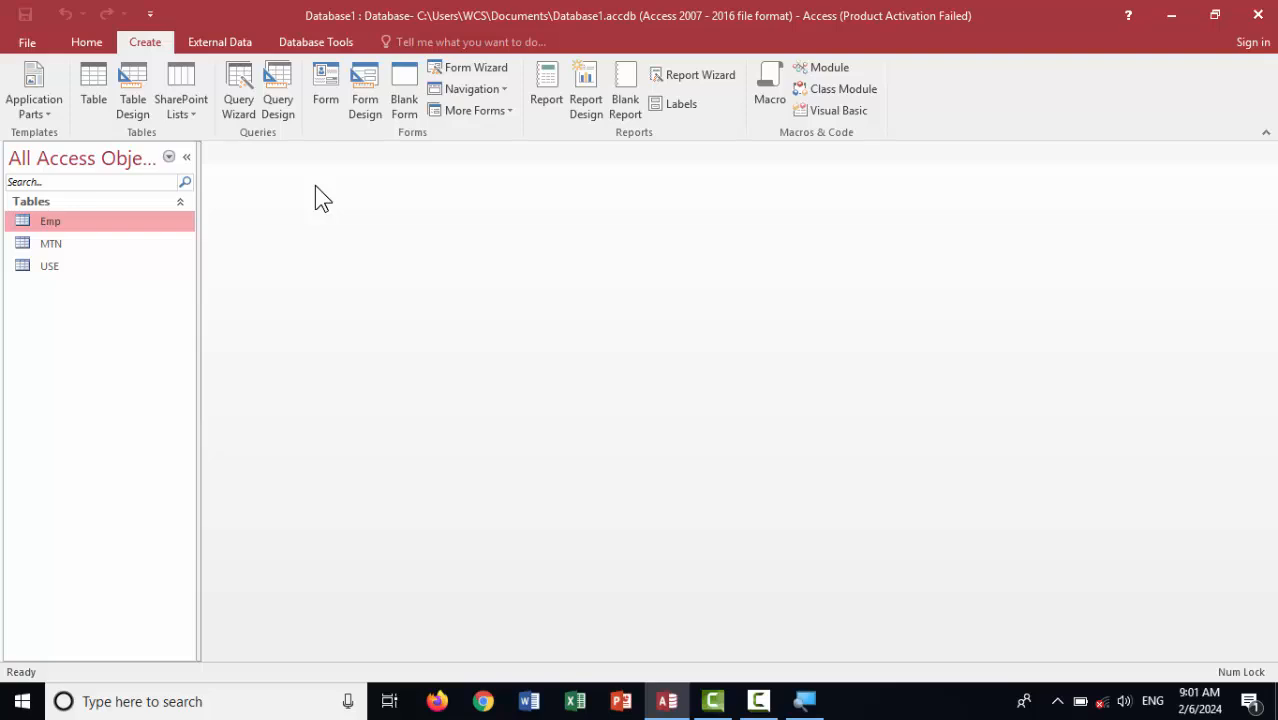
click(140, 100)
text(ID)
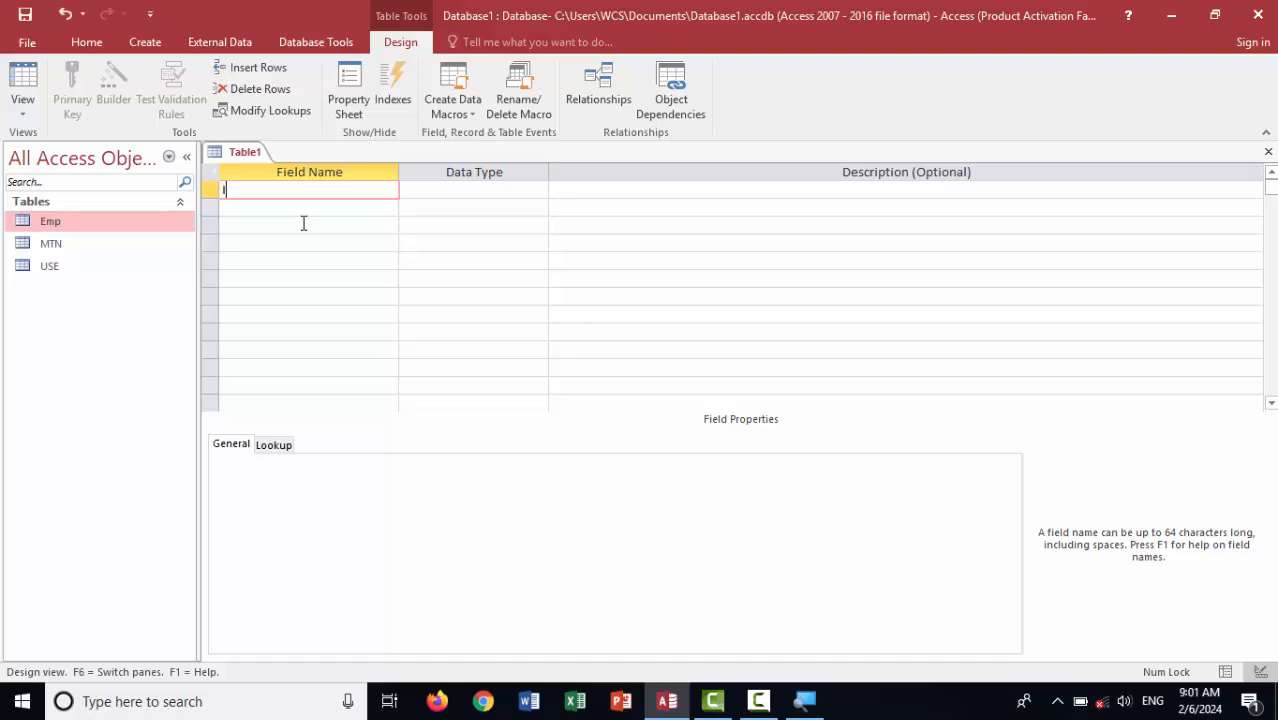
key(Tab)
text(a)
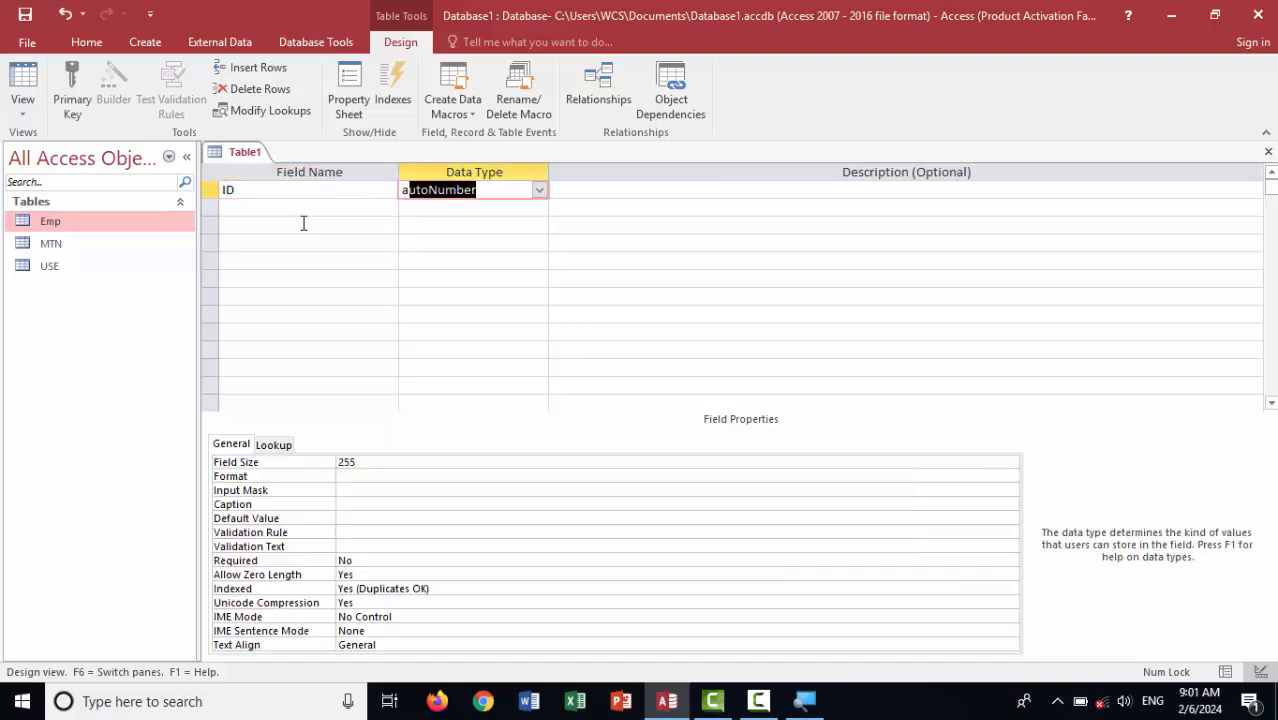
key(Return)
key(Return)
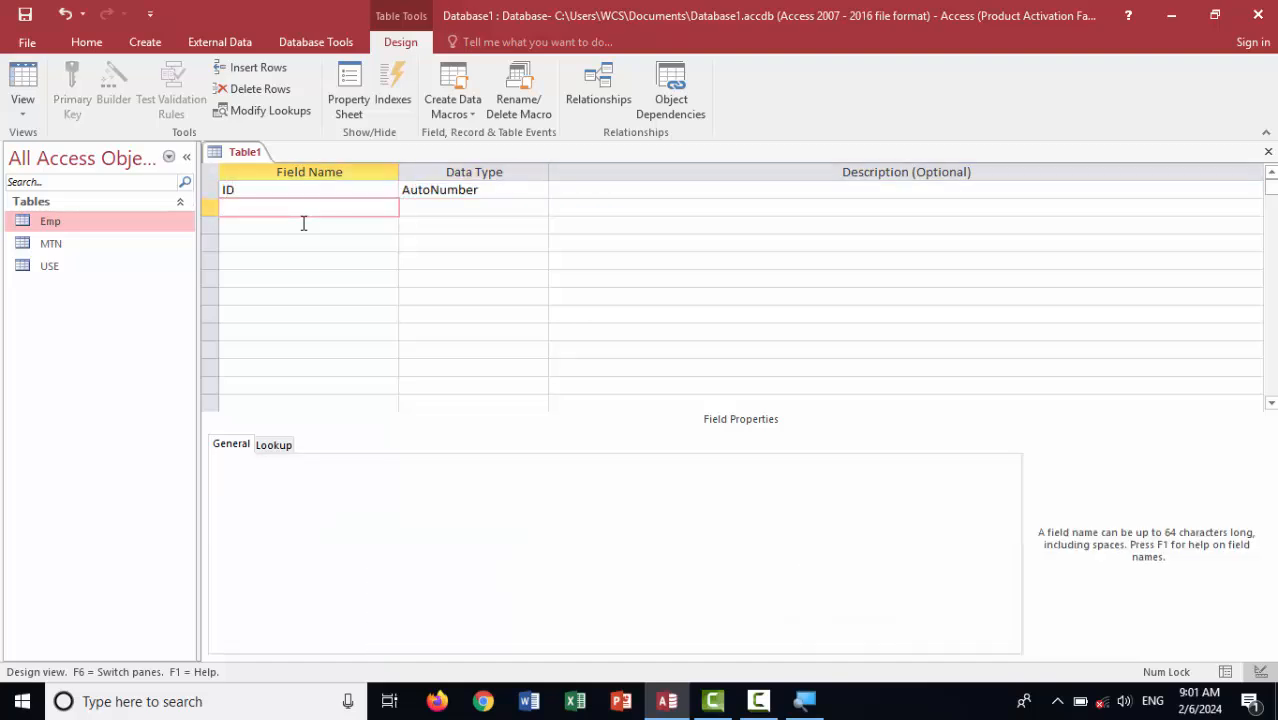
text(Date)
key(Tab)
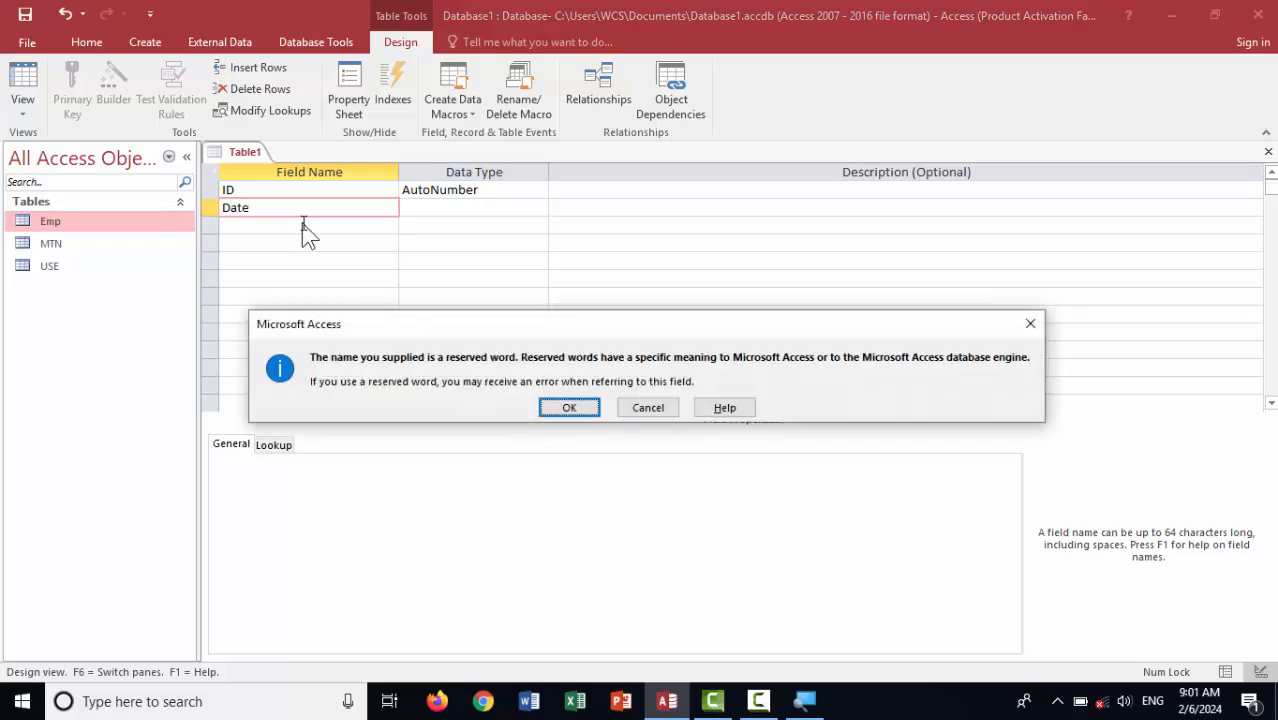
key(Return)
text(date/Time)
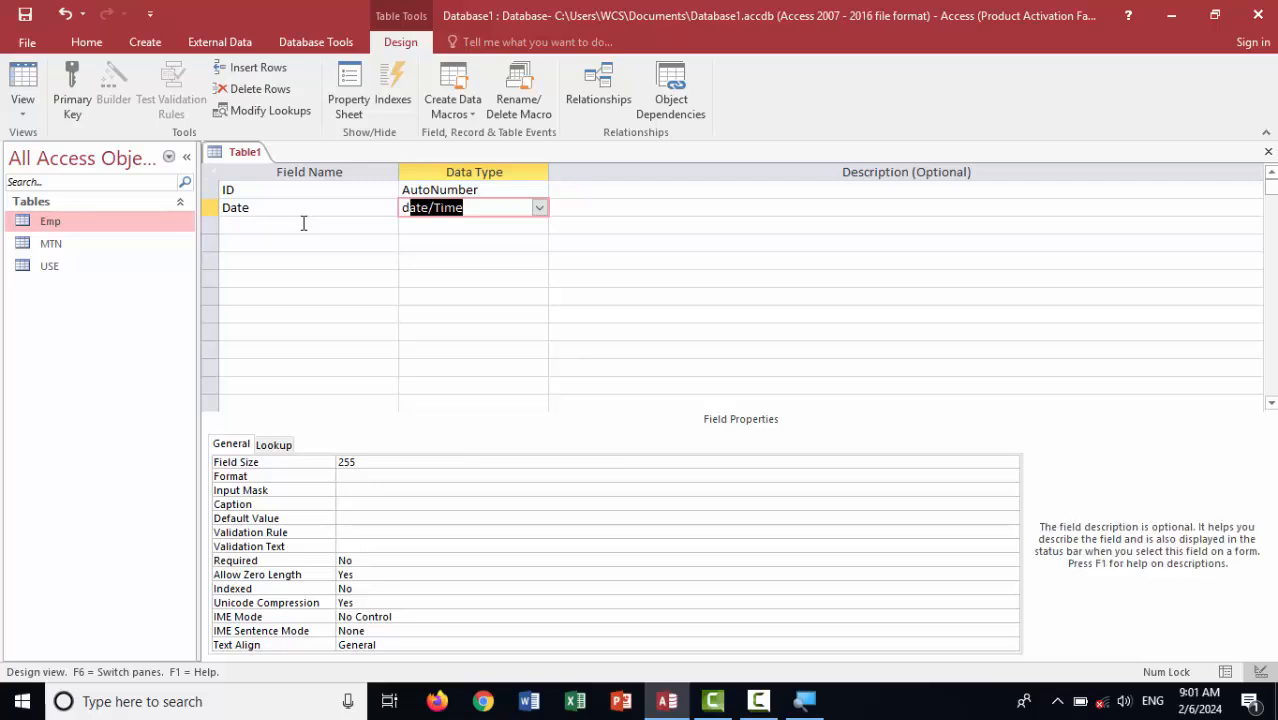
click(303, 224)
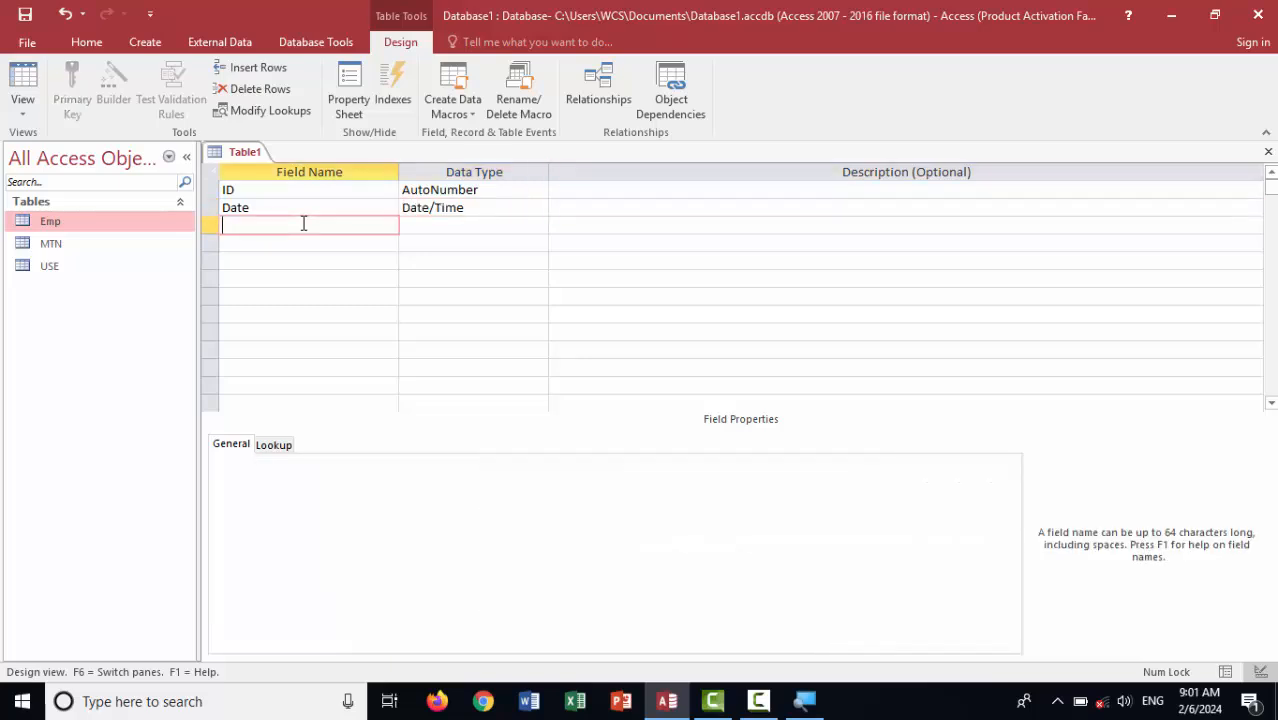
Add Short Text fields Pass_name, Salary and Depoted
text(Pass_name)
key(Tab)
key(Tab)
key(Tab)
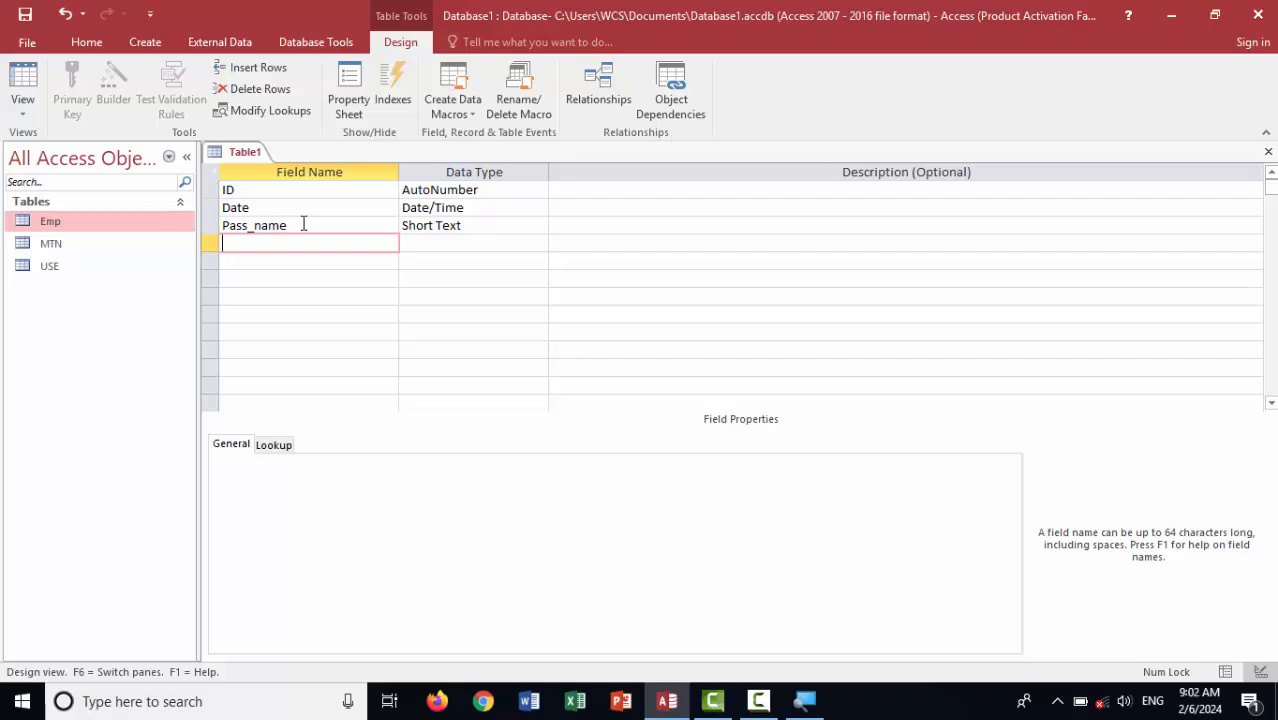
text(Salary)
key(Return)
key(Return)
key(Return)
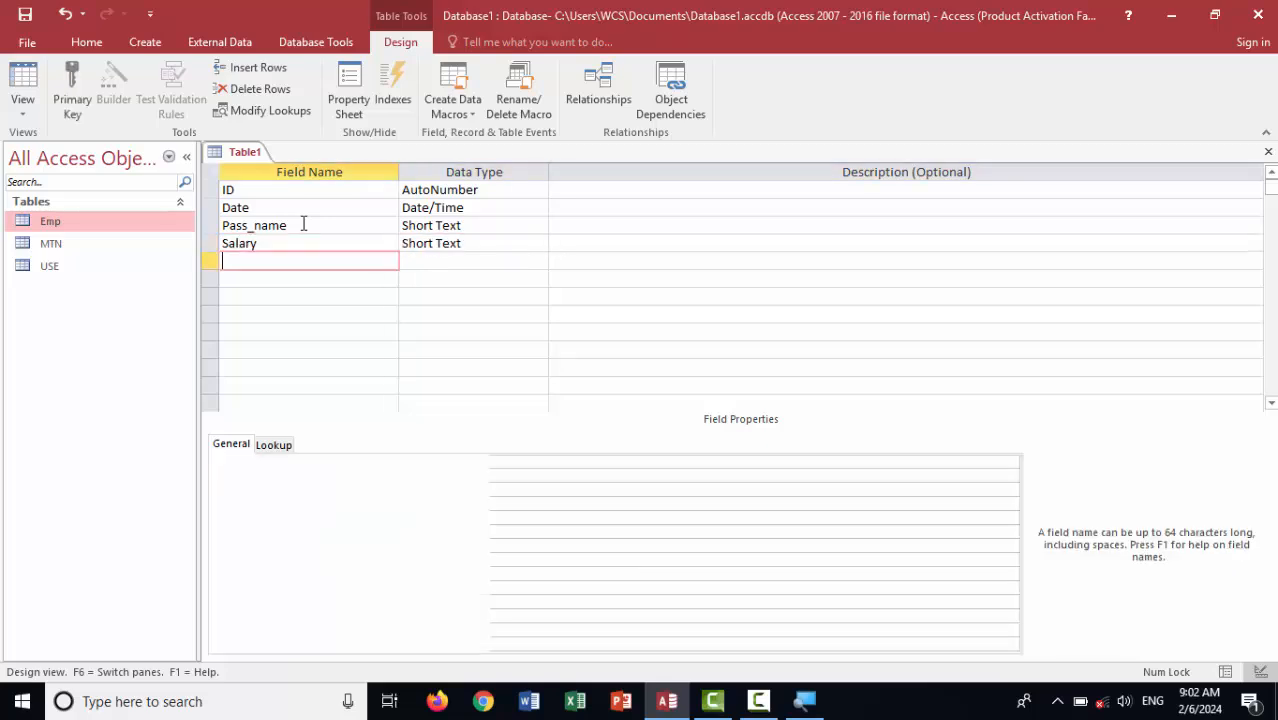
text(Dep)
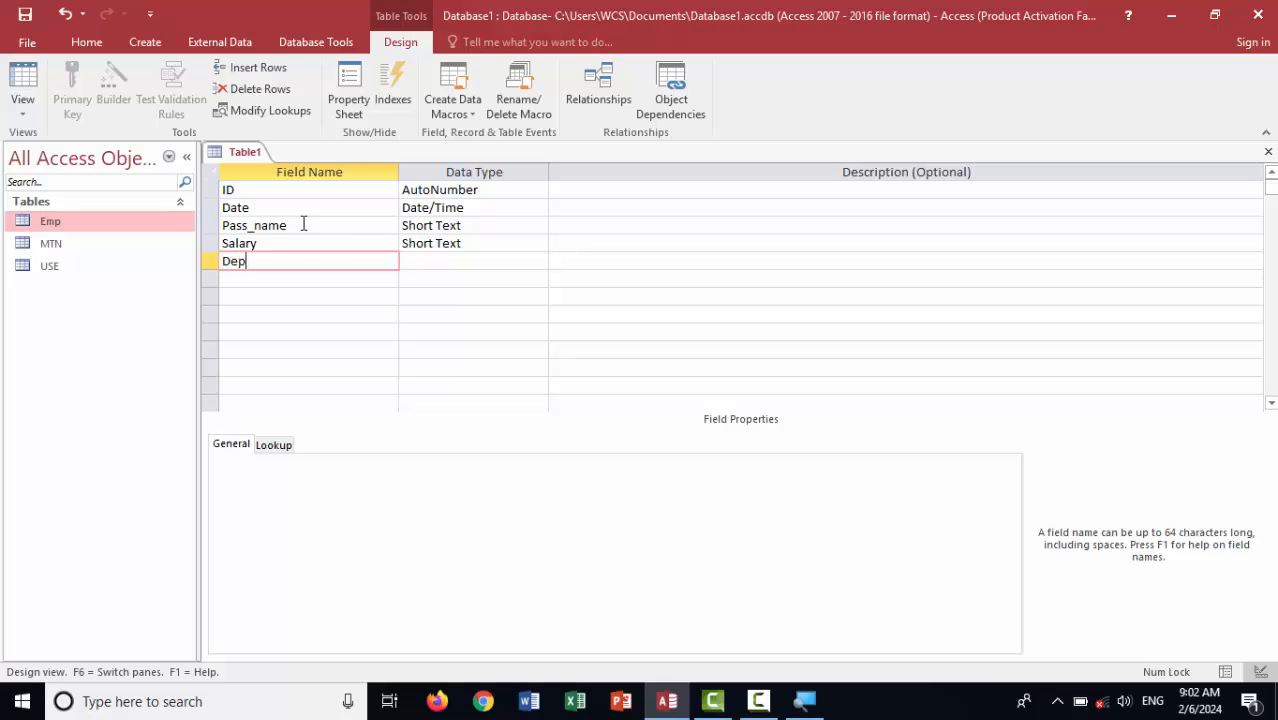
text(oted)
key(Return)
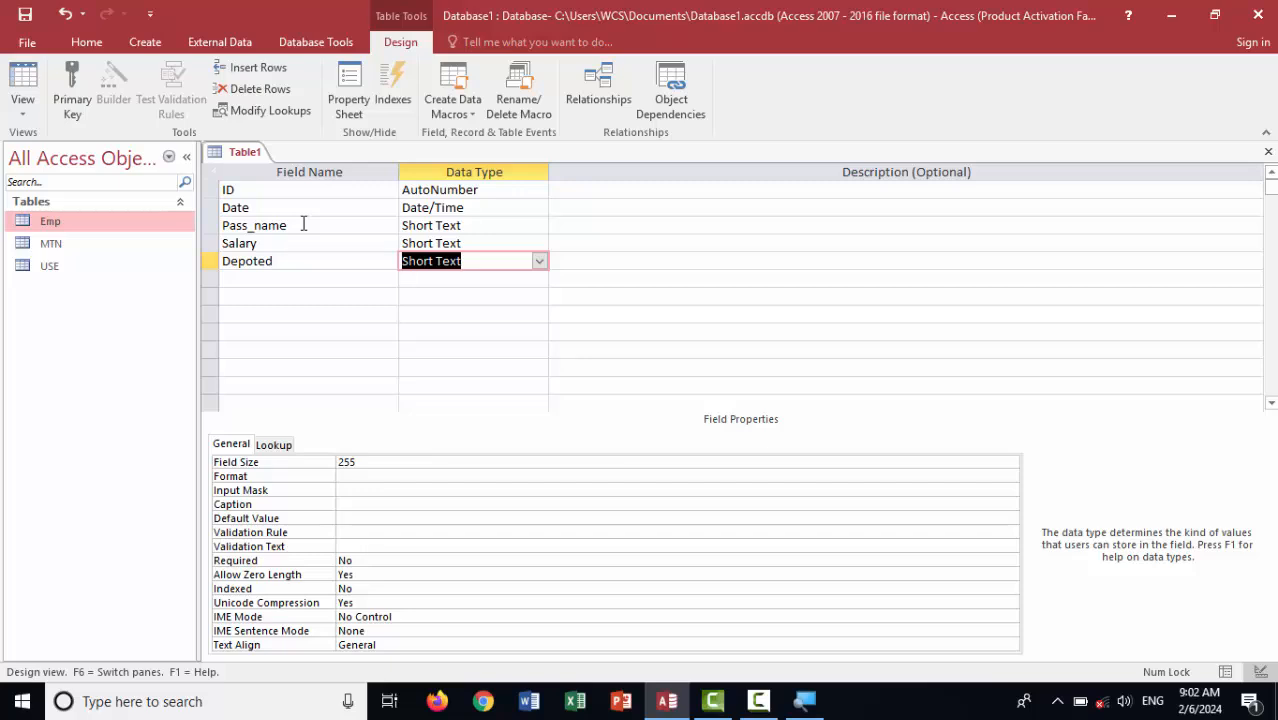
click(495, 261)
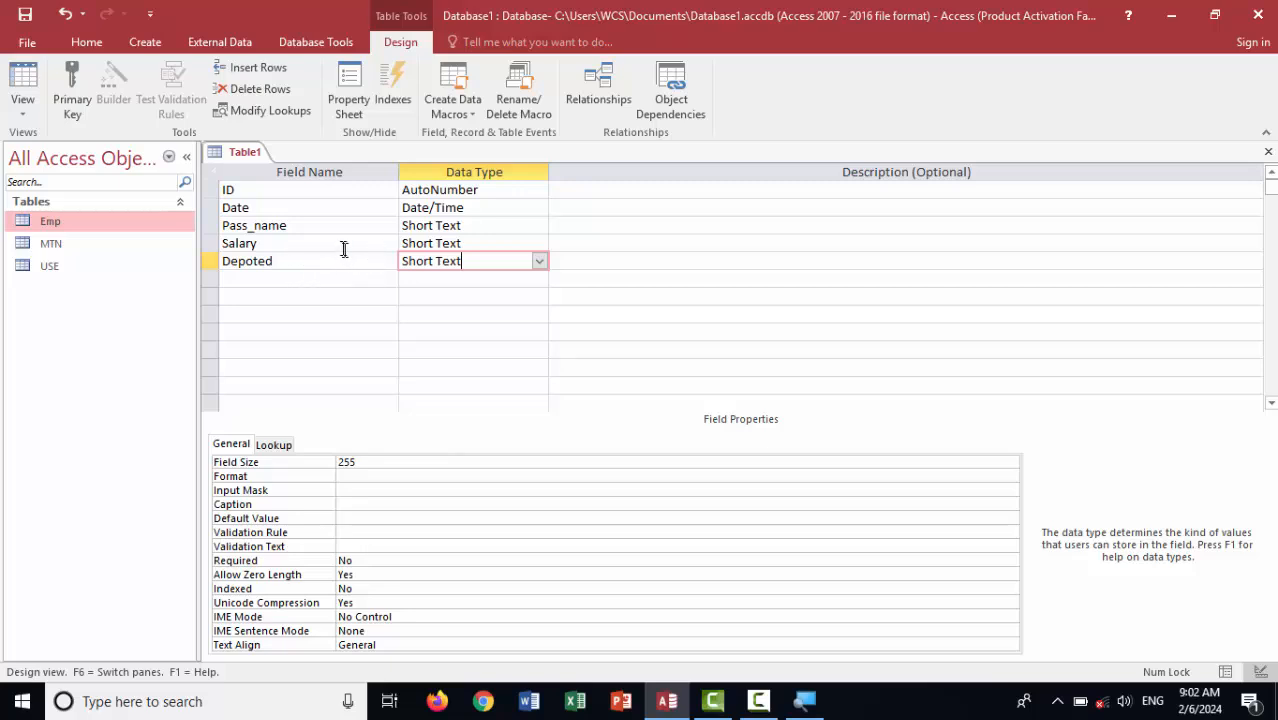
Review the fields' data types, then make Depoted a Yes/No field
click(488, 222)
click(446, 242)
click(476, 261)
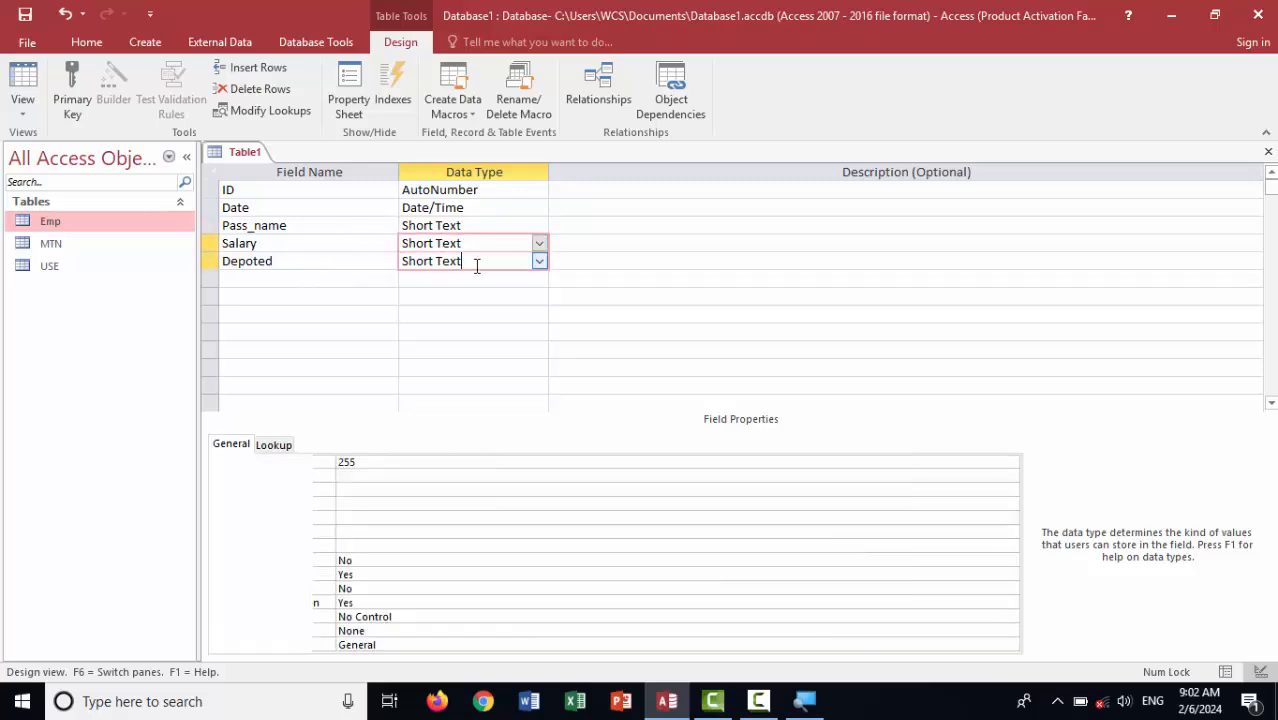
click(495, 214)
click(485, 226)
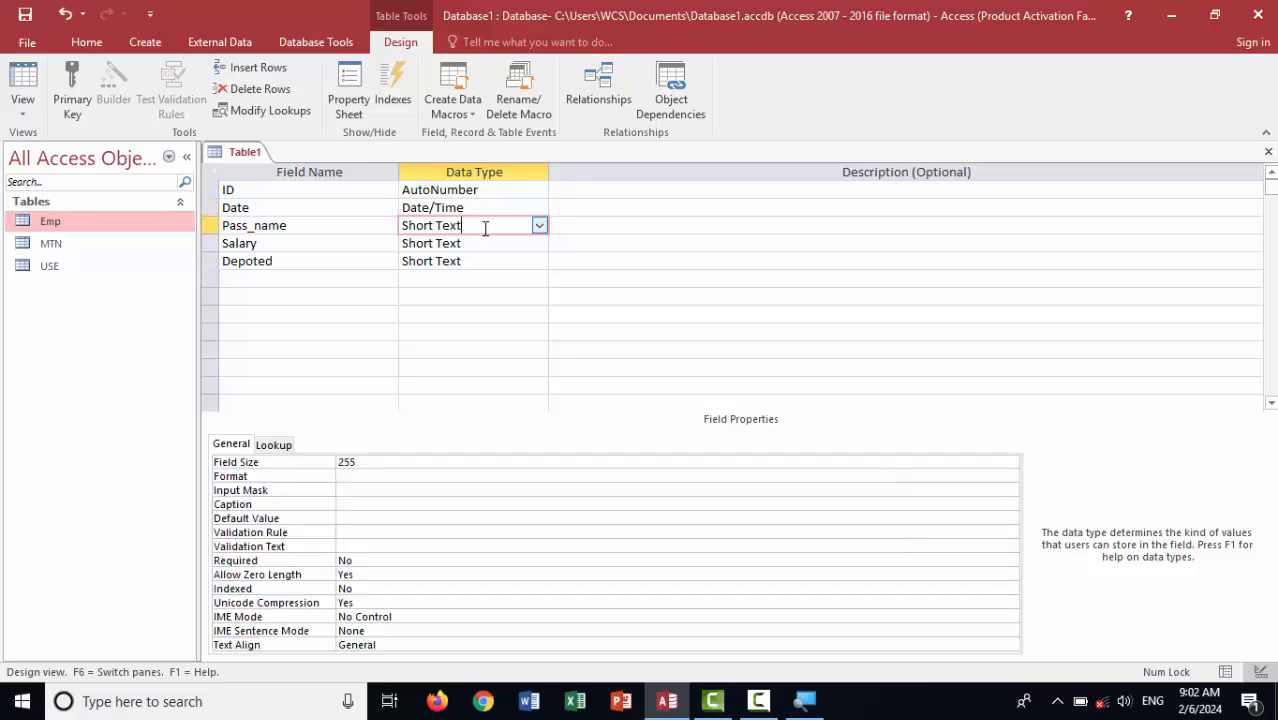
click(298, 226)
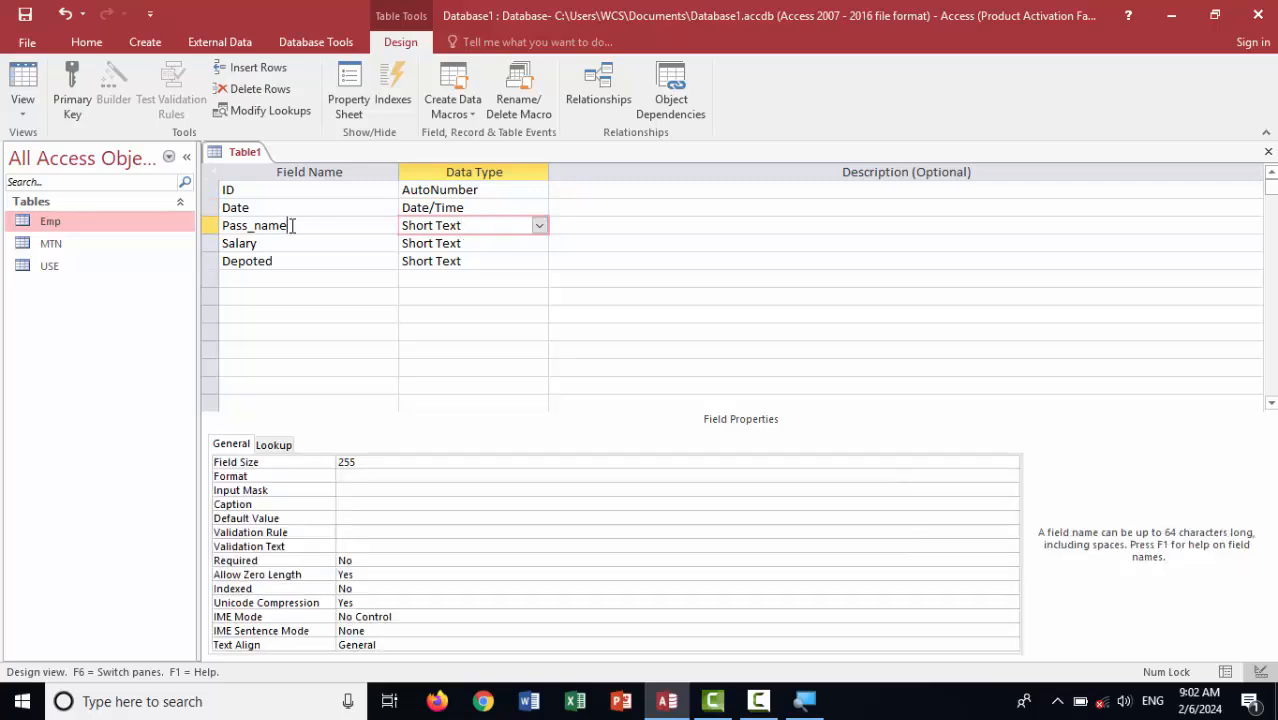
click(480, 229)
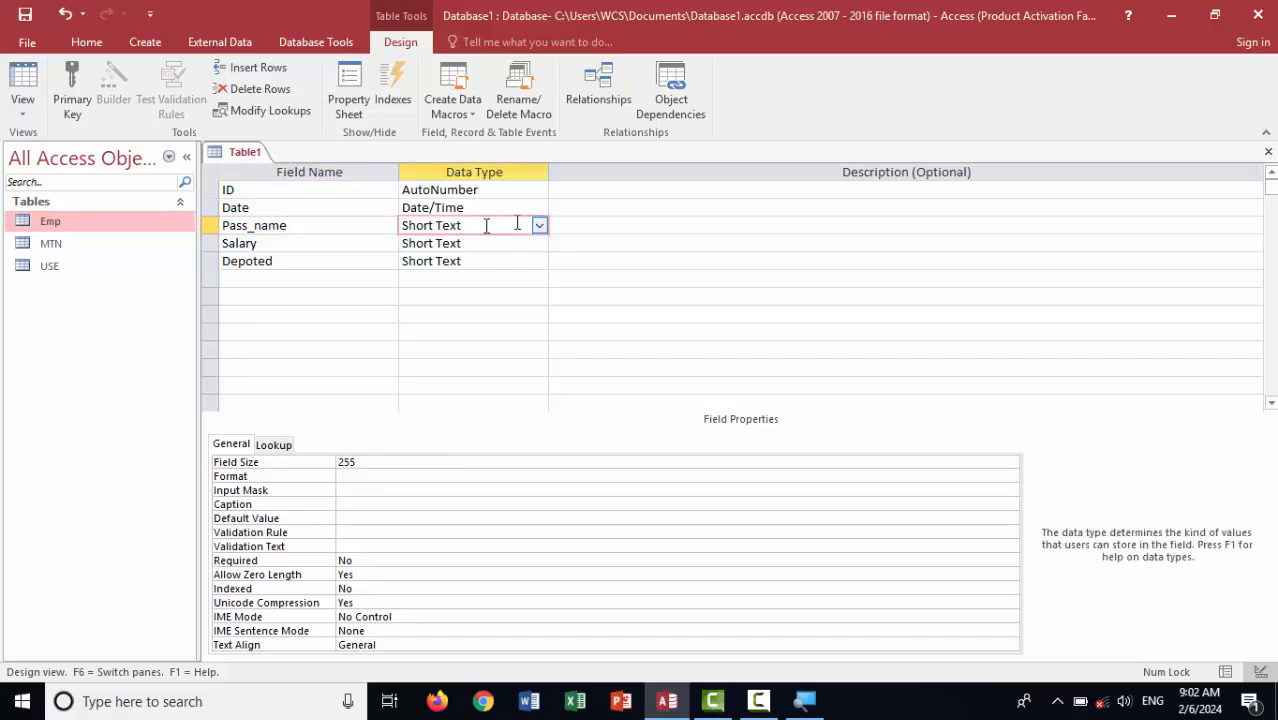
click(476, 263)
click(539, 262)
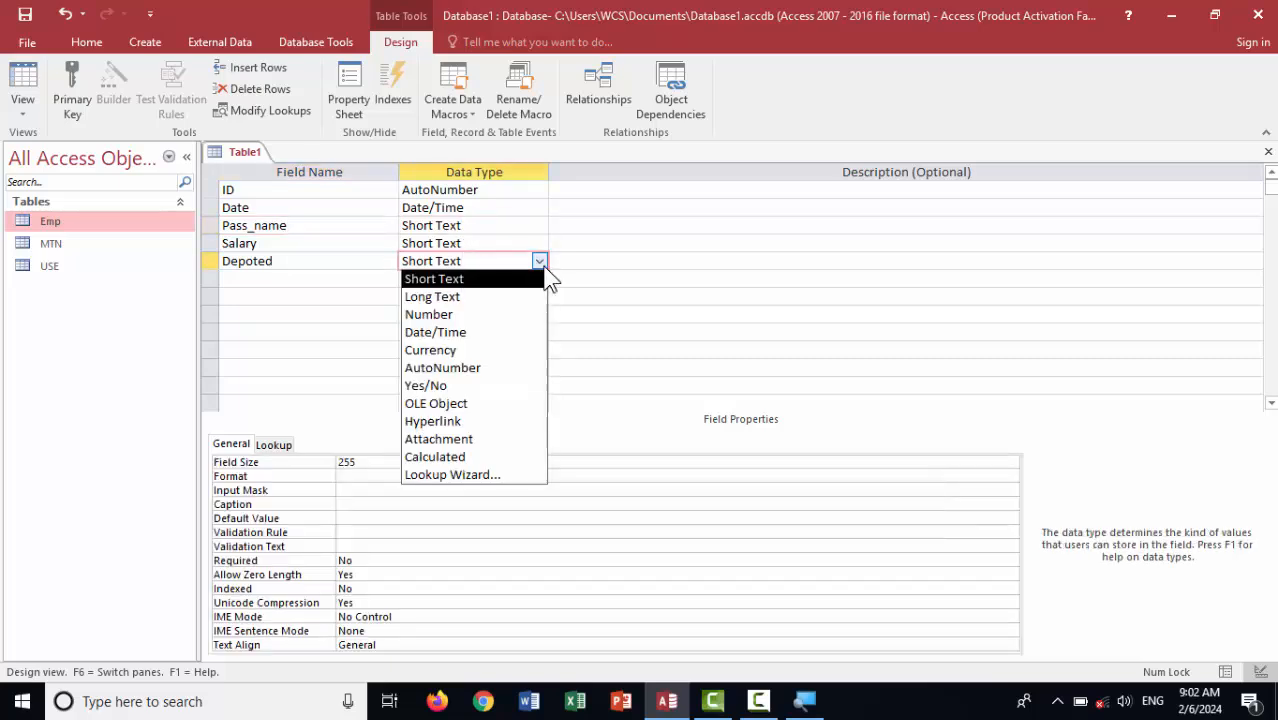
click(485, 387)
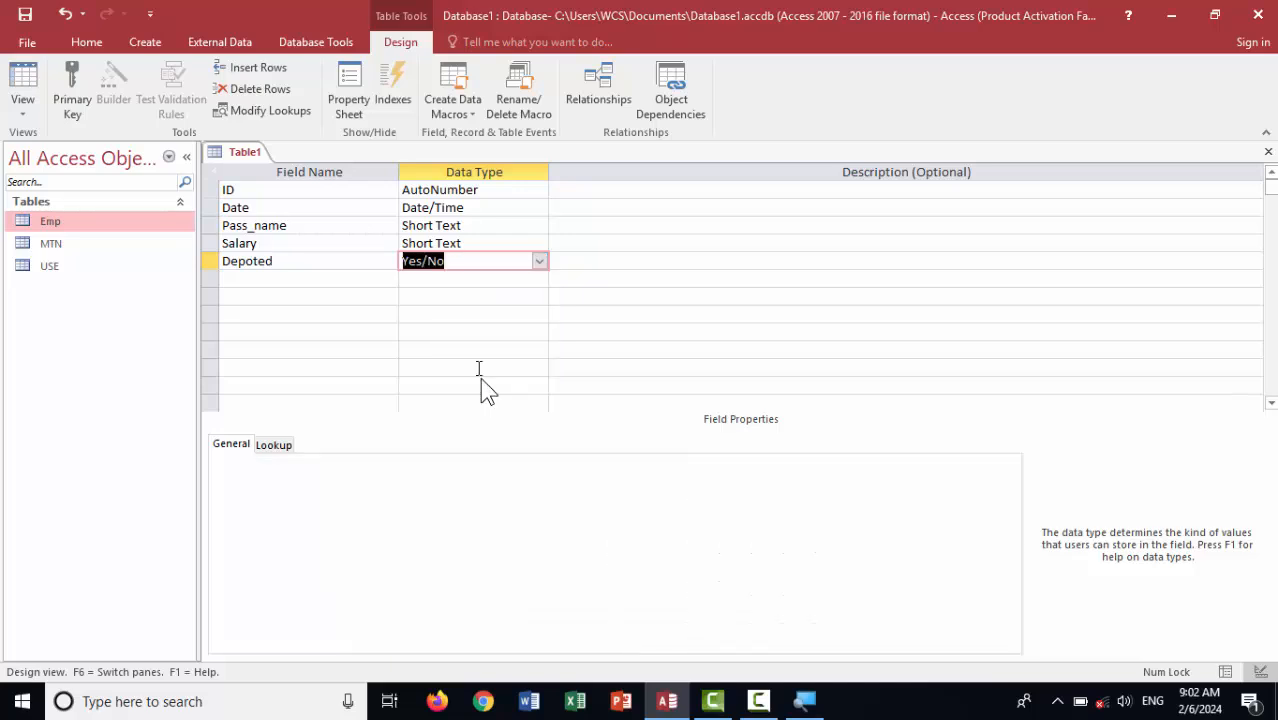
Change the Salary field's data type to Number
click(472, 243)
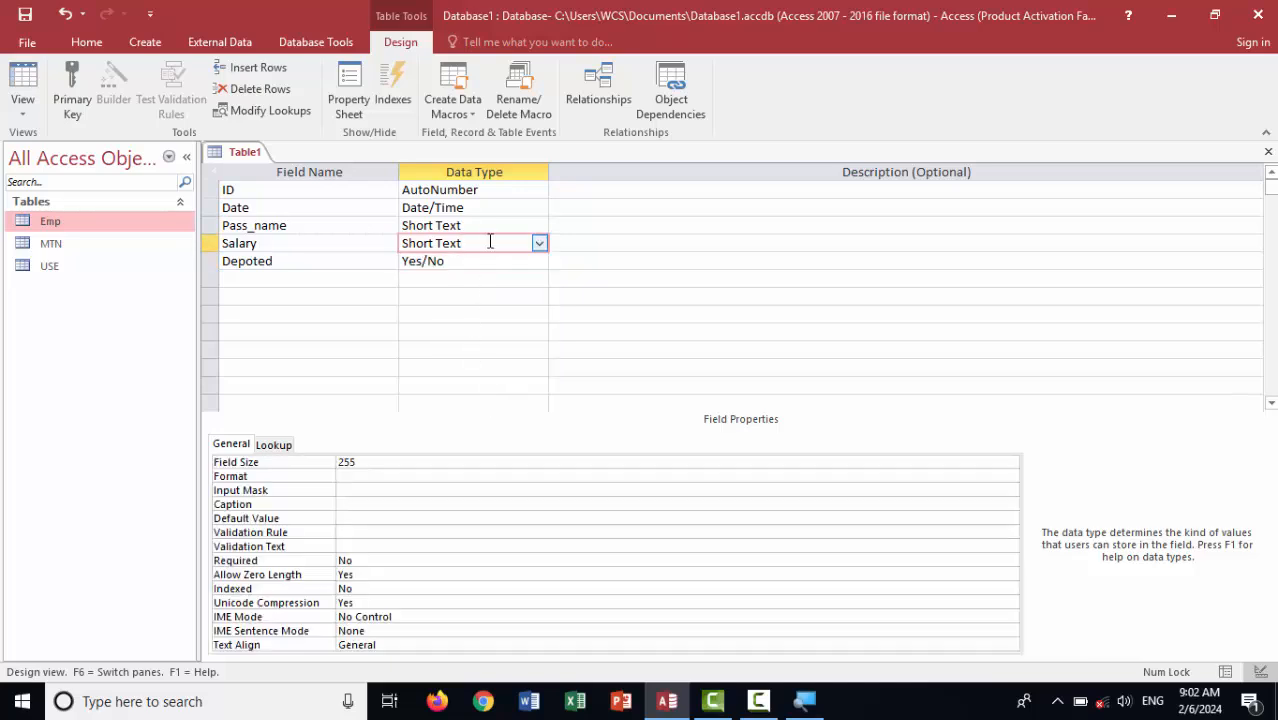
click(539, 243)
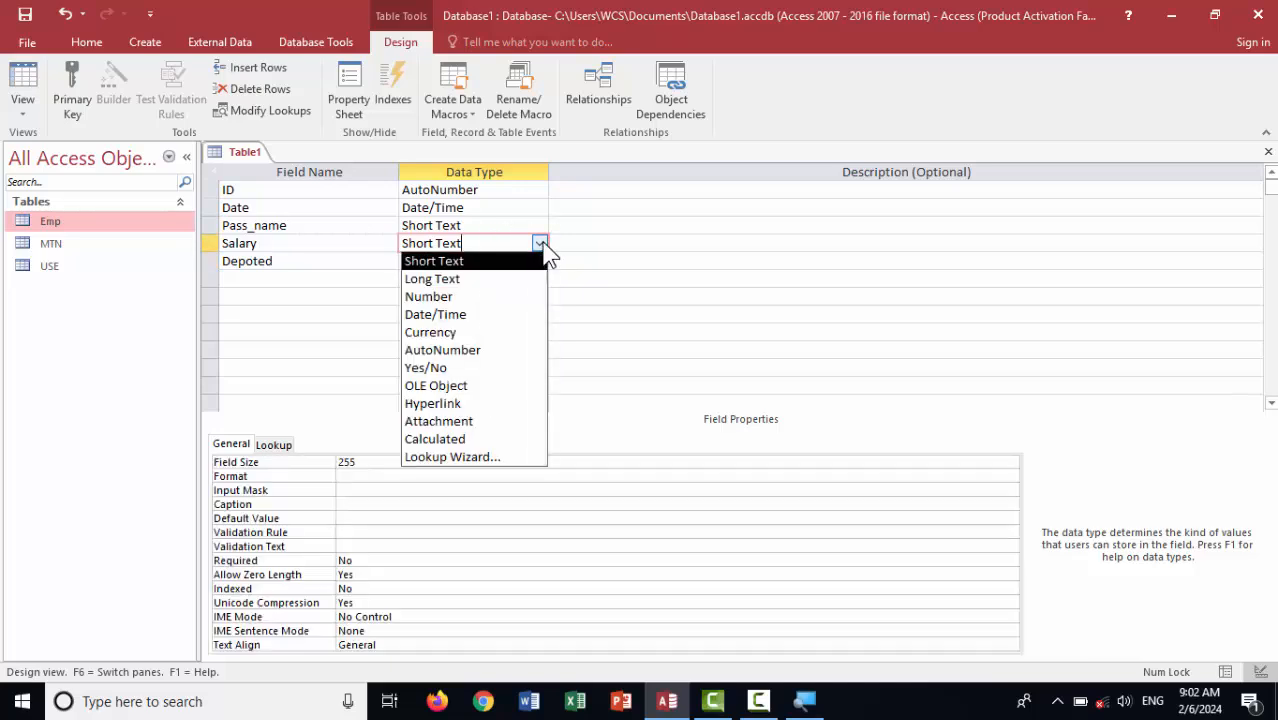
click(484, 298)
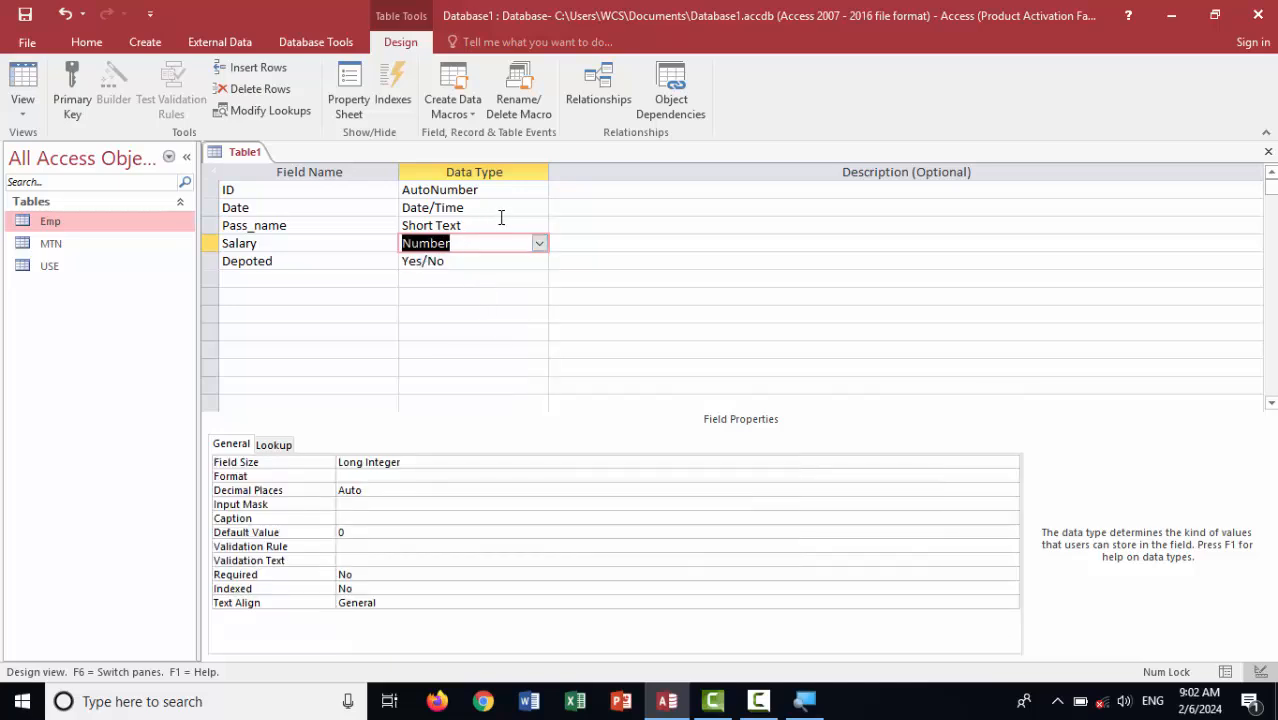
click(502, 225)
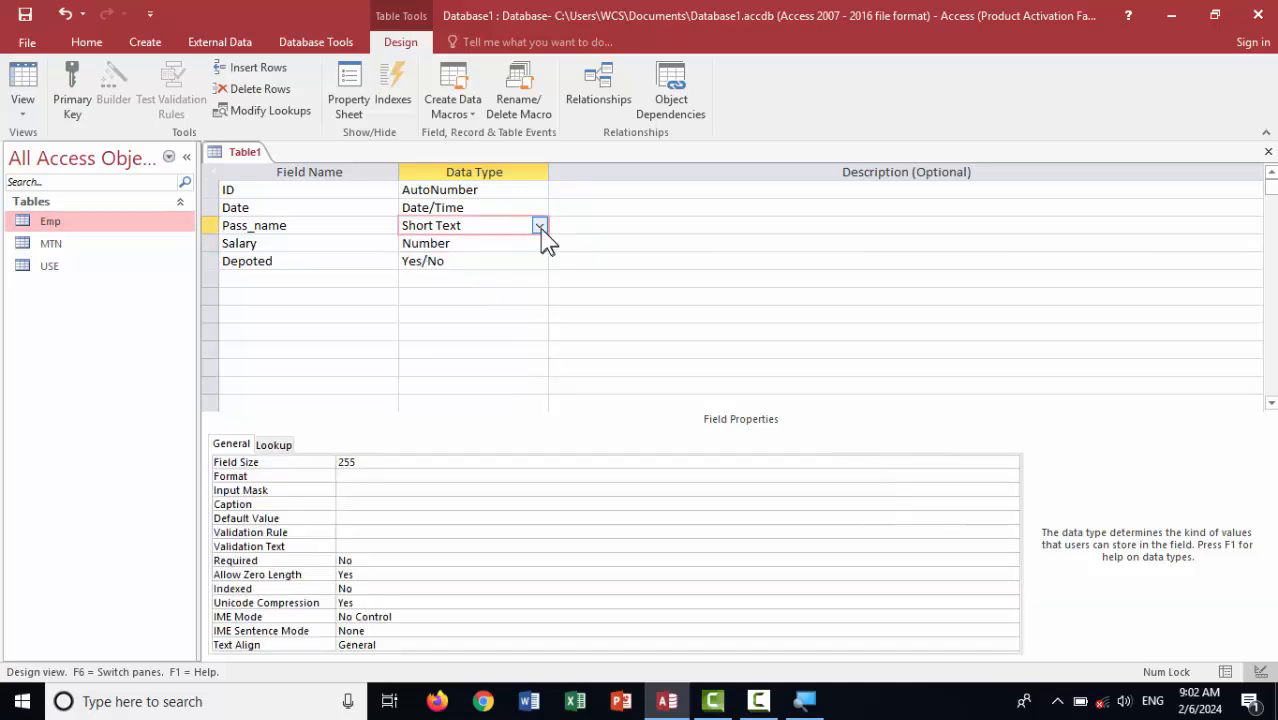
Give Pass_name a Not In validation rule blocking two names, then save the table
click(377, 533)
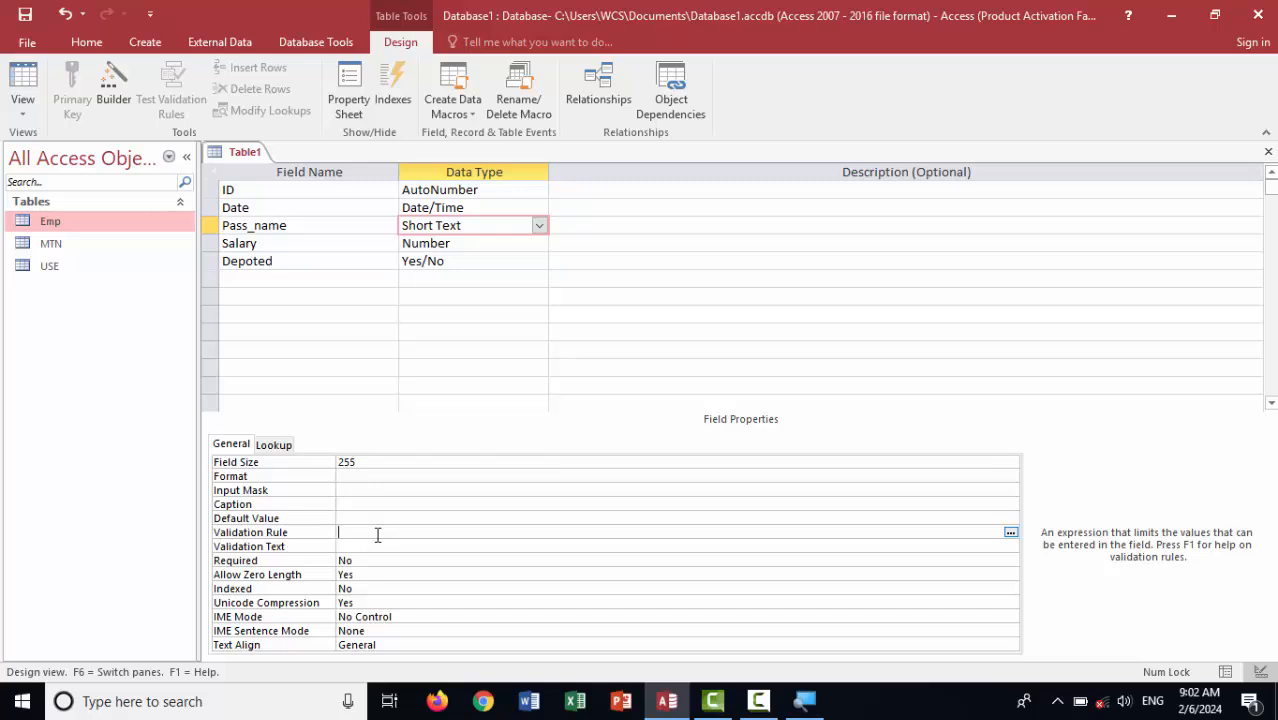
text(not in)
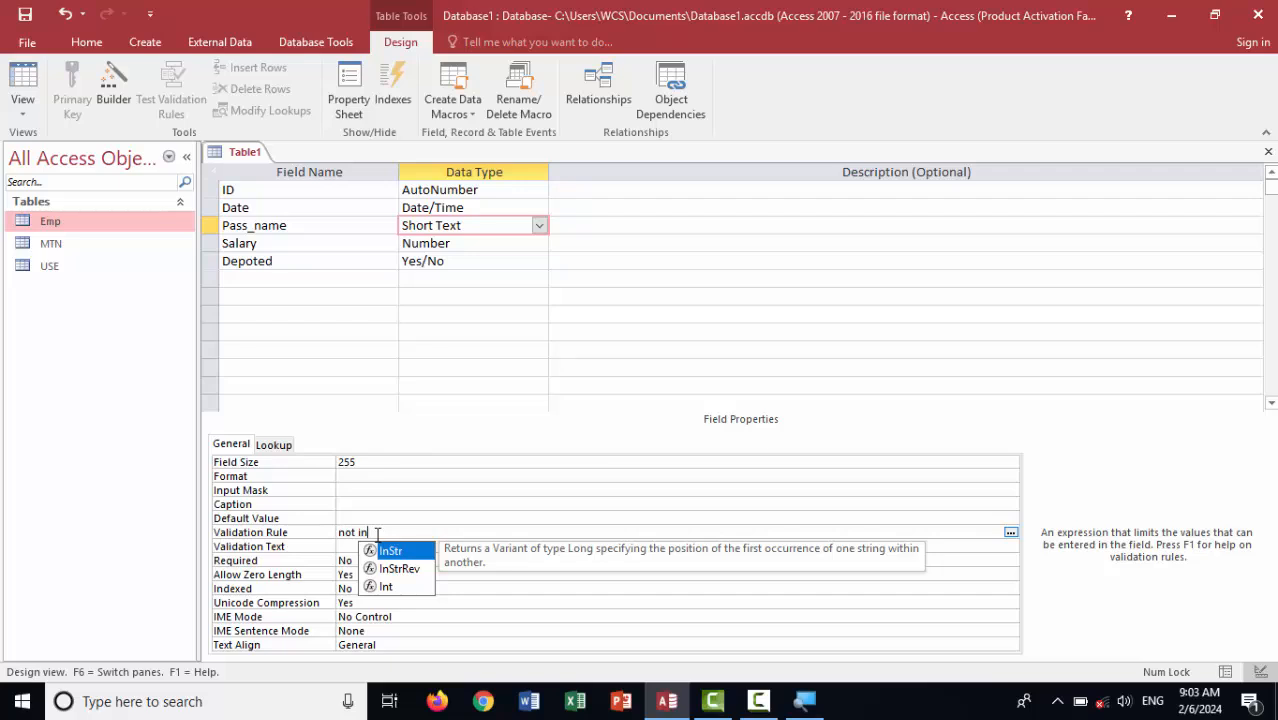
text( ()
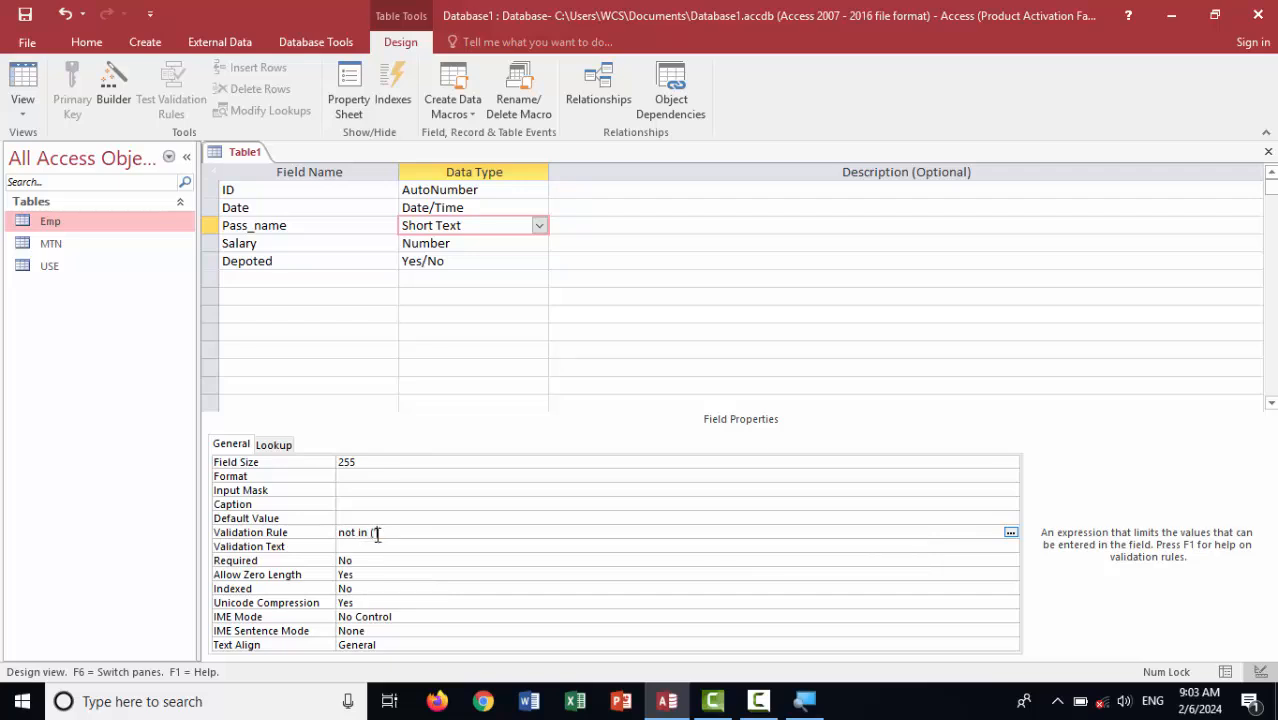
text("Khan" , "ali)
key(Return)
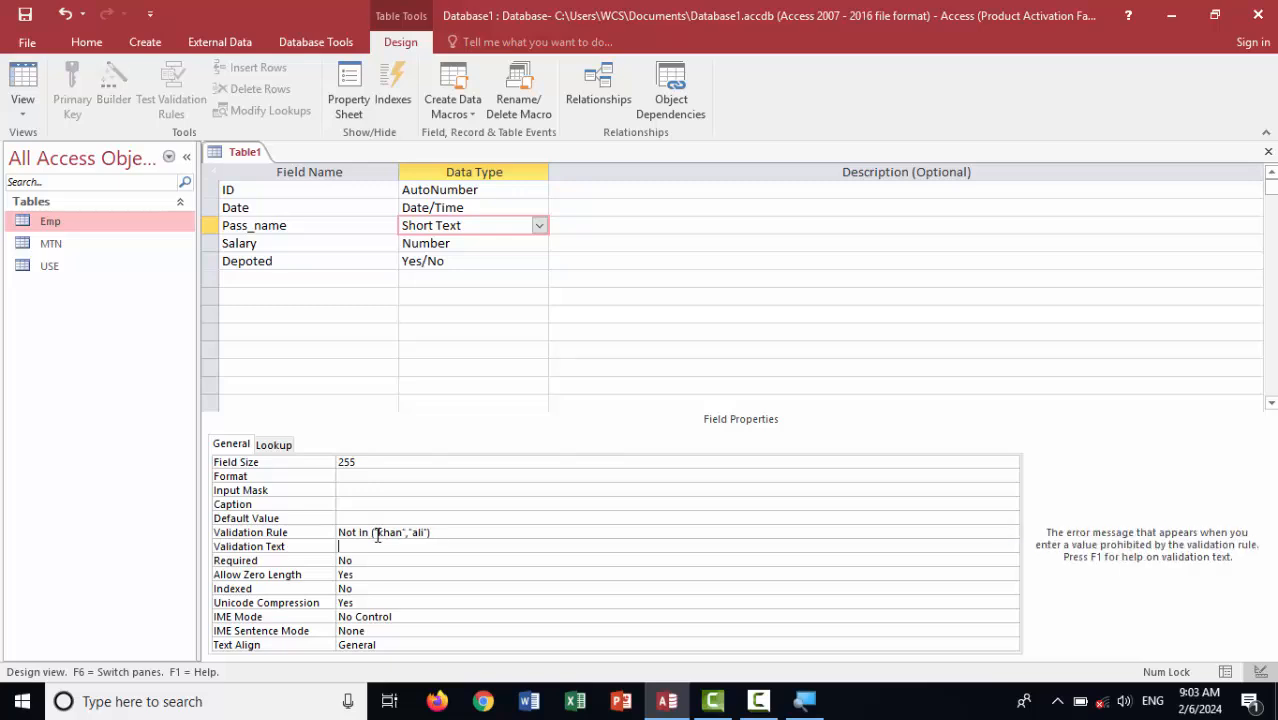
key(ctrl+s)
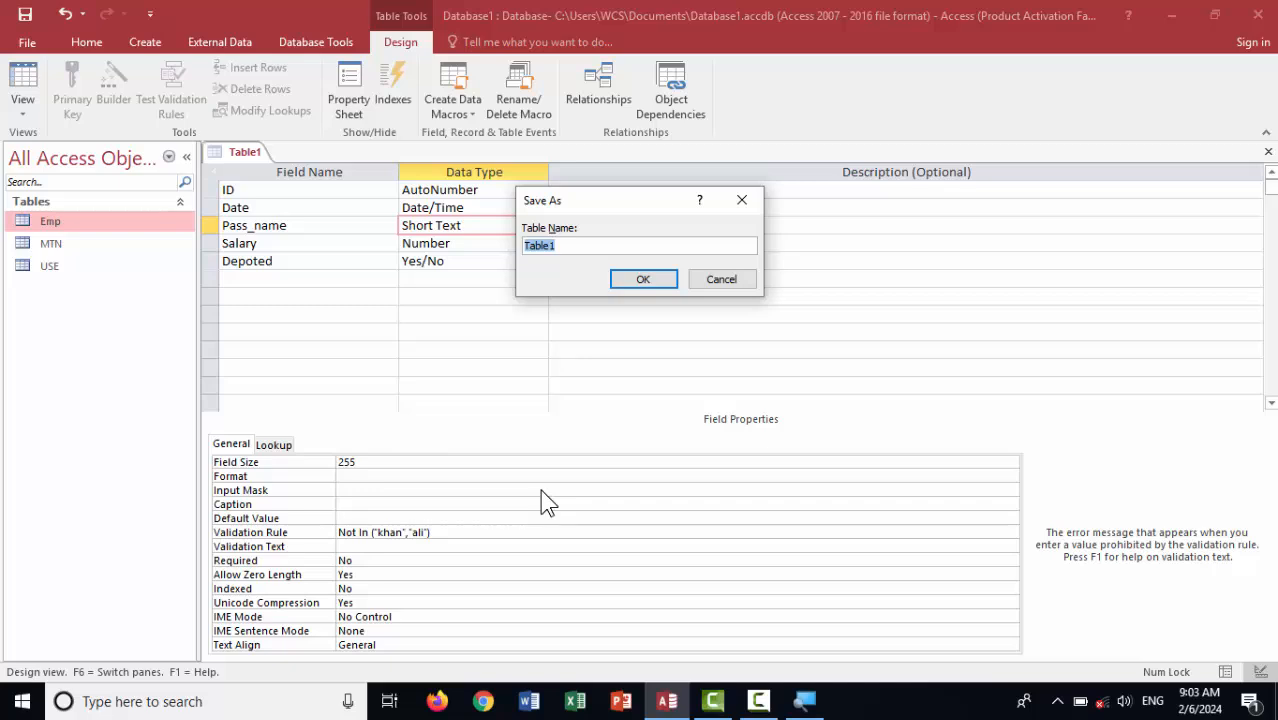
Save the table as Depoted, then return to its Design view
text(Depoted)
key(Return)
key(Return)
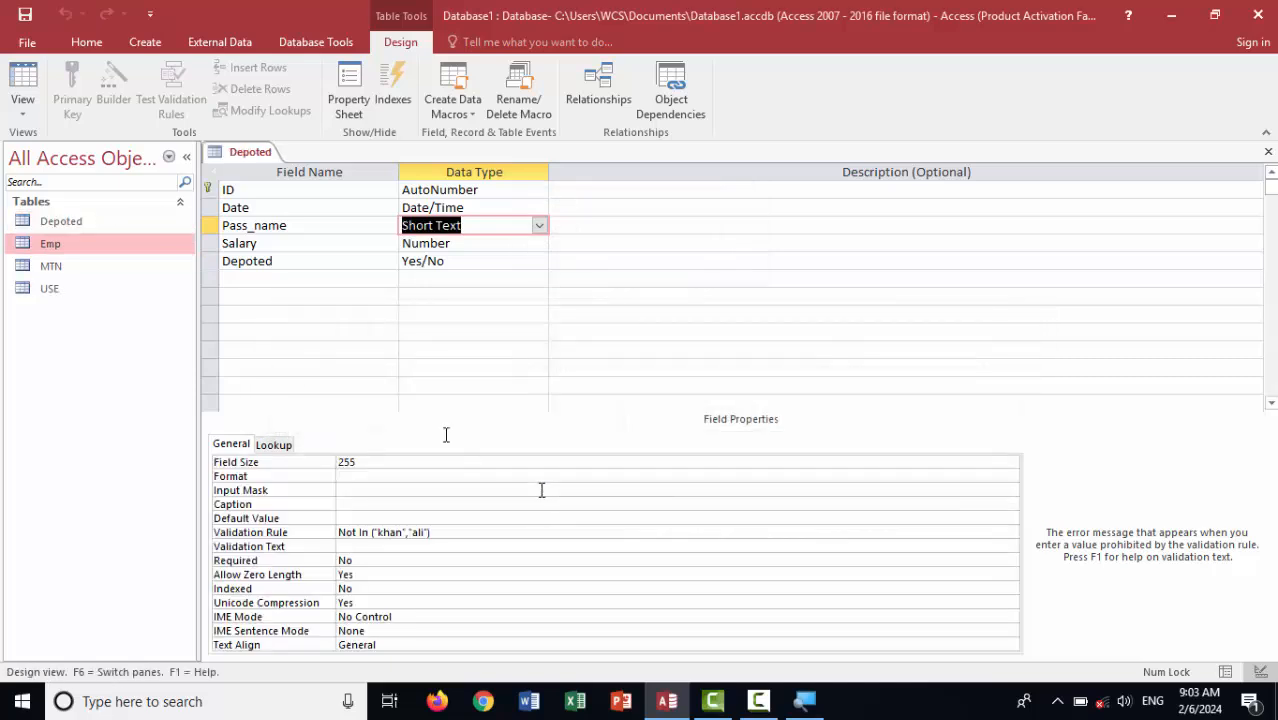
click(22, 84)
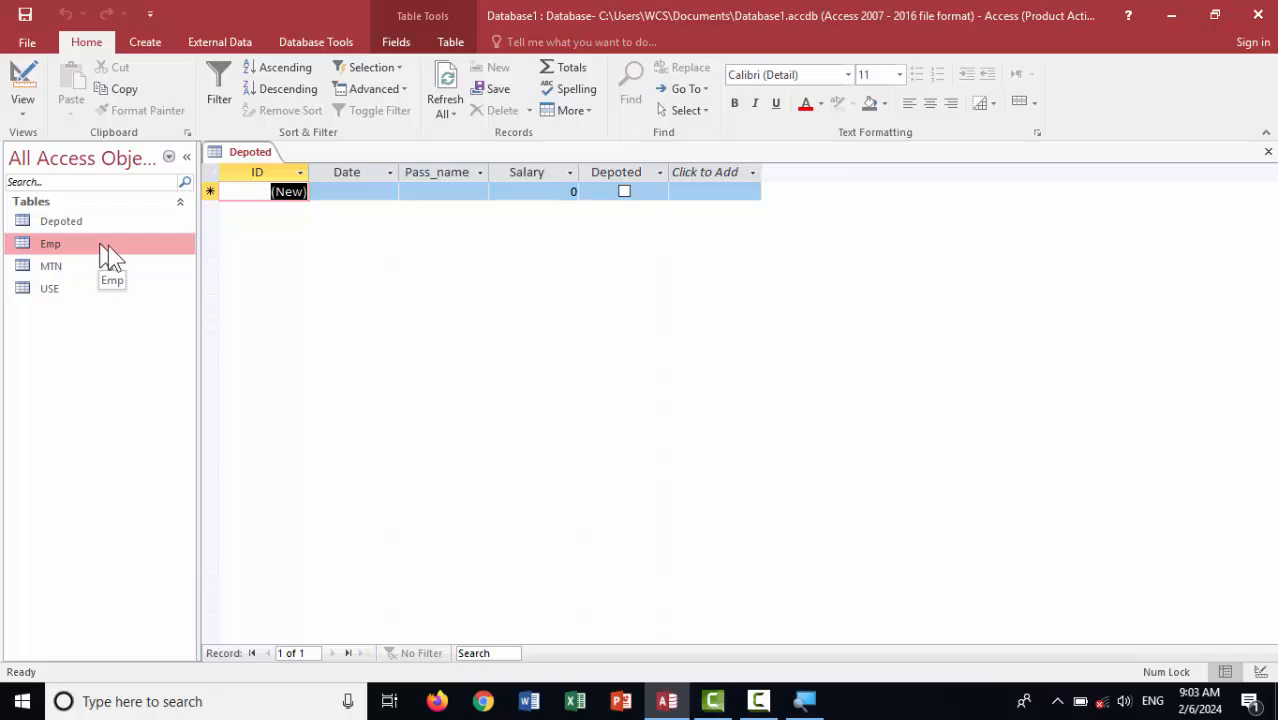
click(96, 222)
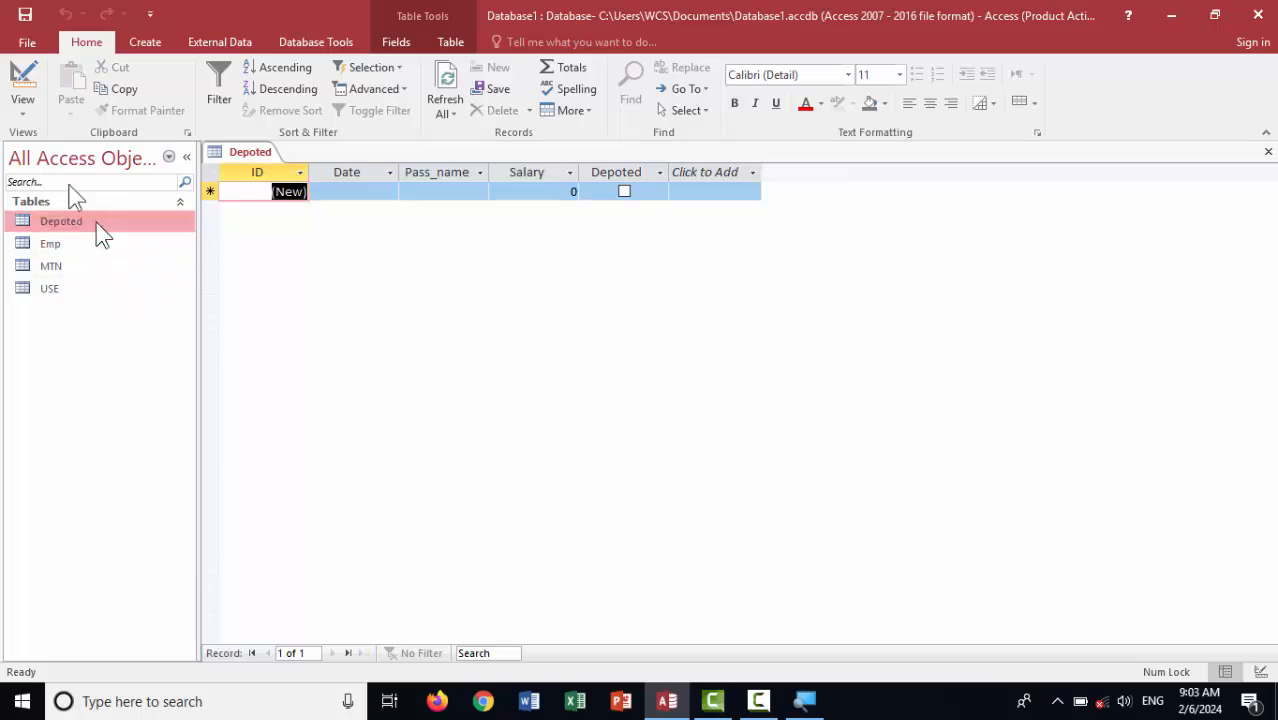
click(27, 80)
Set Pass_name's validation text to 'sorry you are depoted' and switch to Datasheet view
click(439, 534)
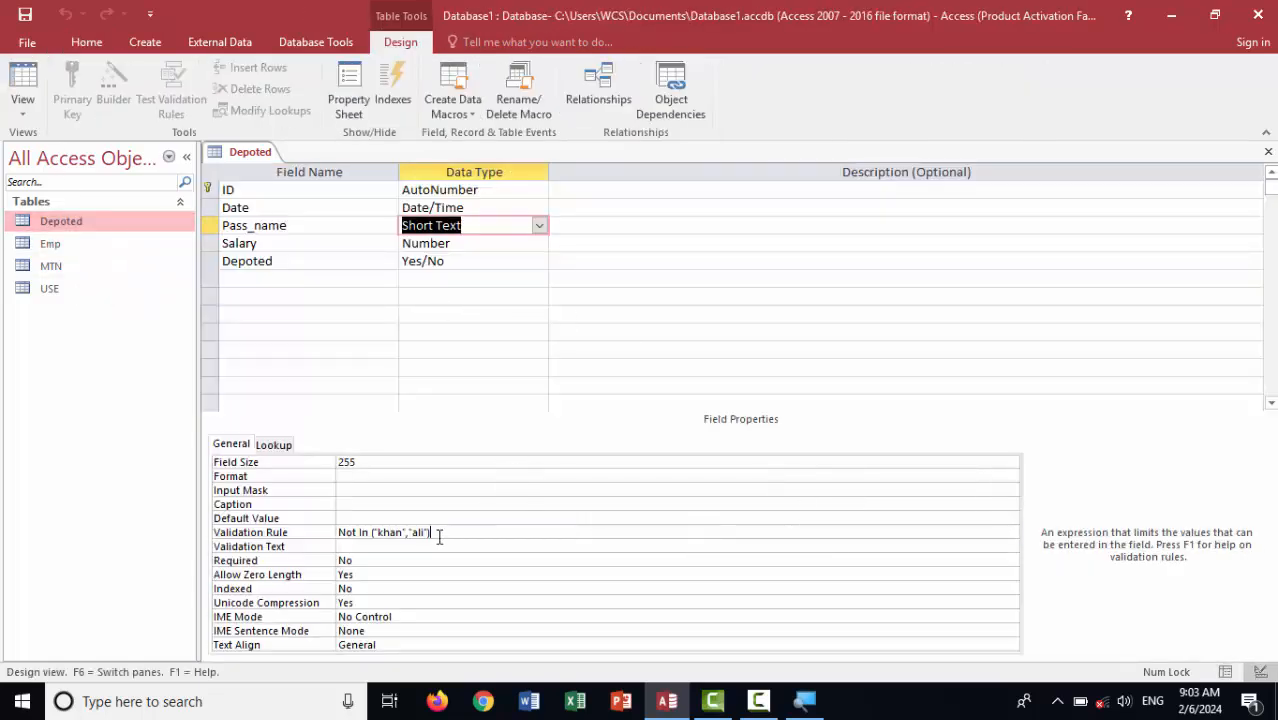
click(372, 547)
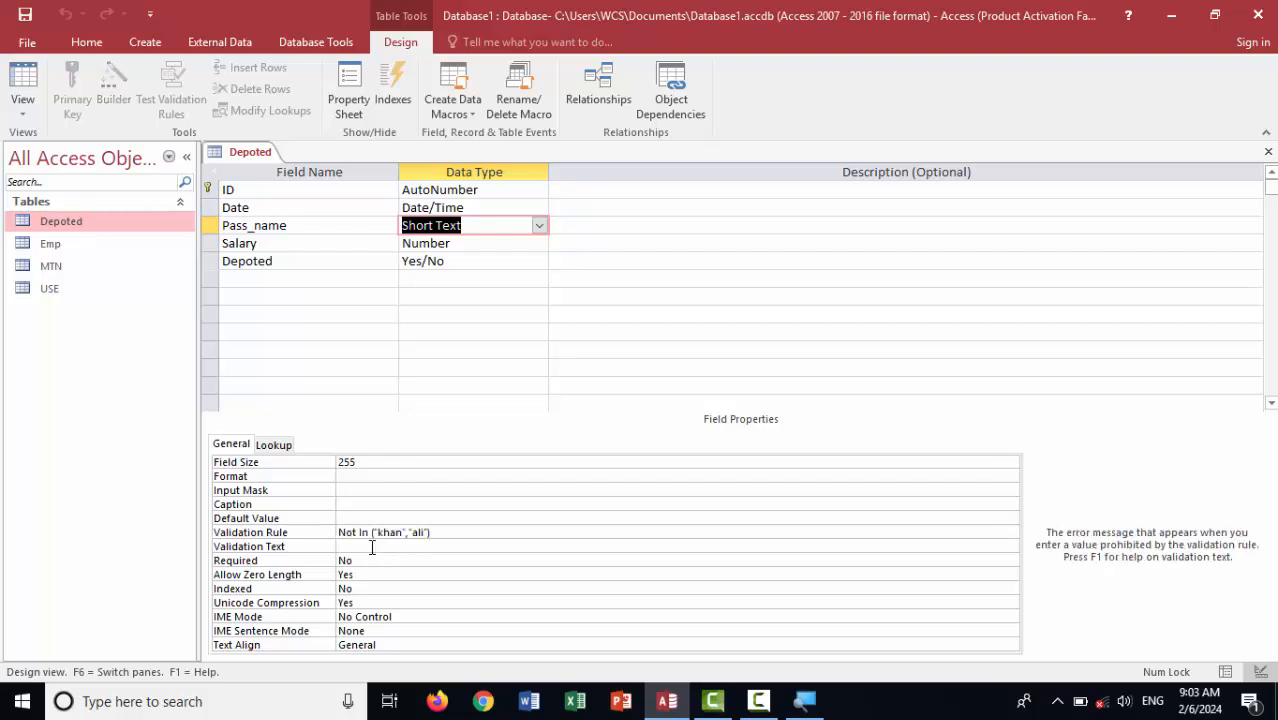
text(sorry you are depoted)
key(Return)
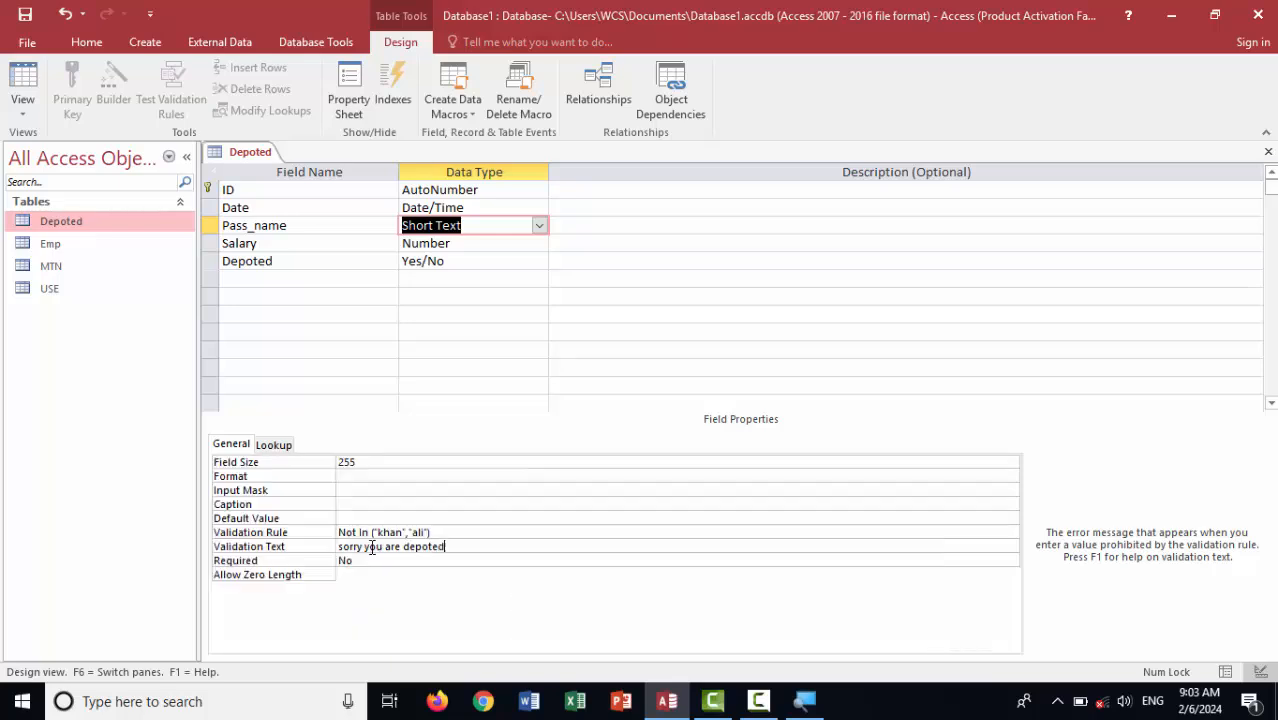
click(24, 92)
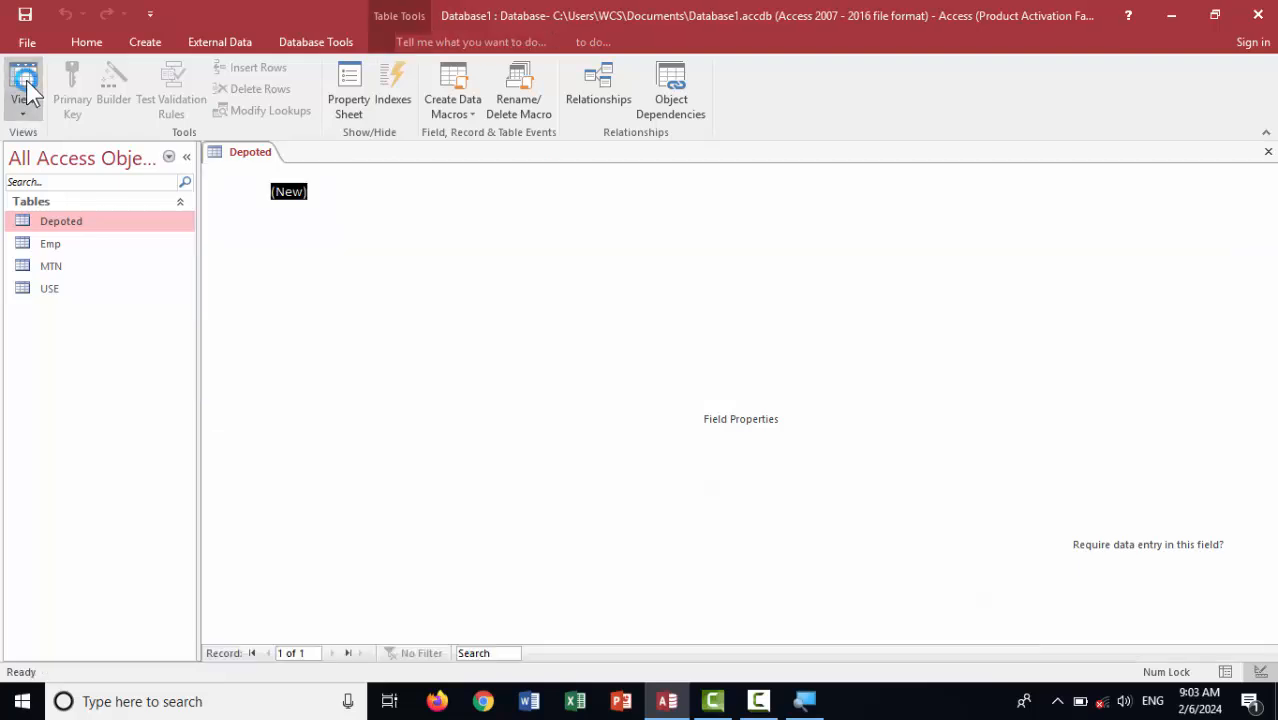
Date a new record today and try both blocked names, dismissing each rejection
click(366, 190)
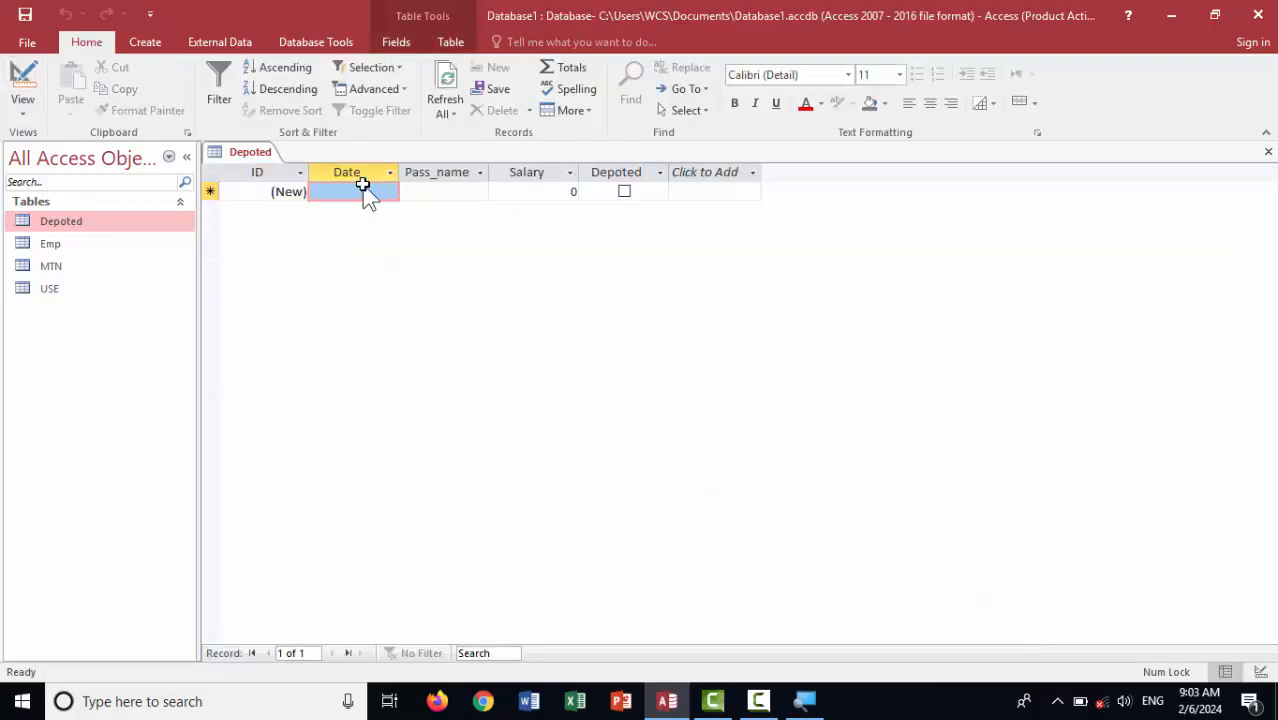
key(ctrl+semicolon)
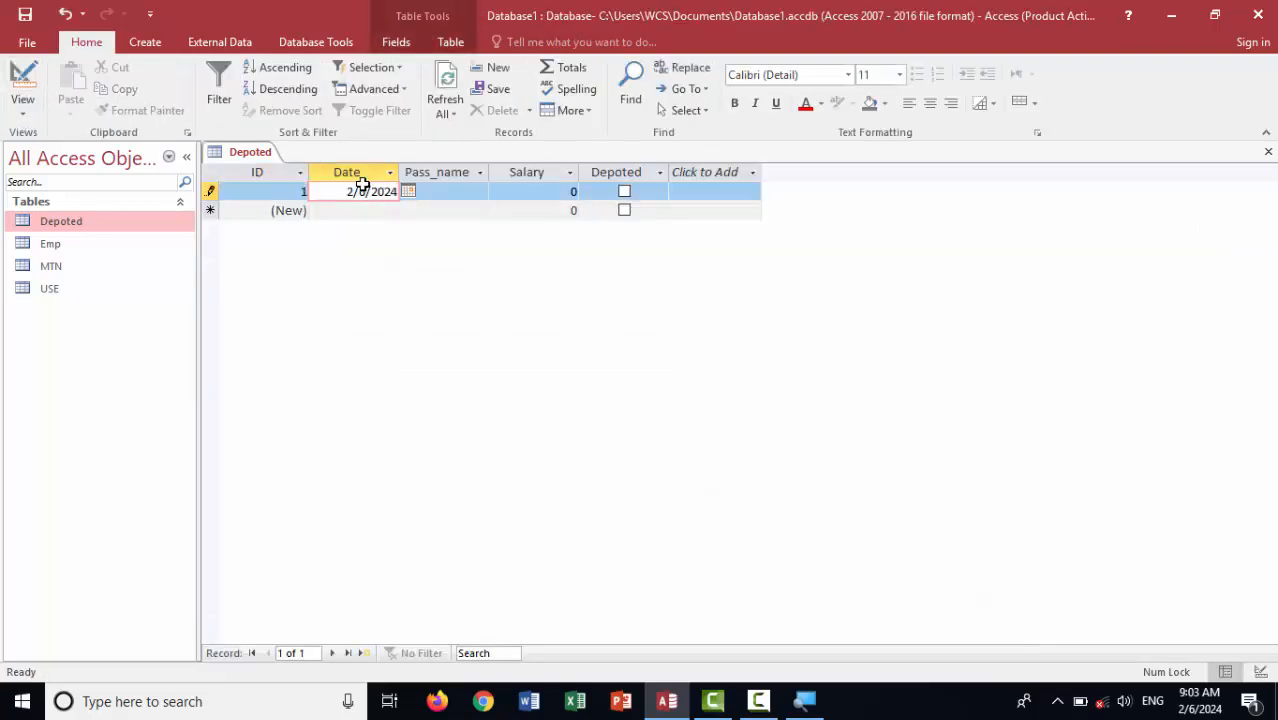
key(Tab)
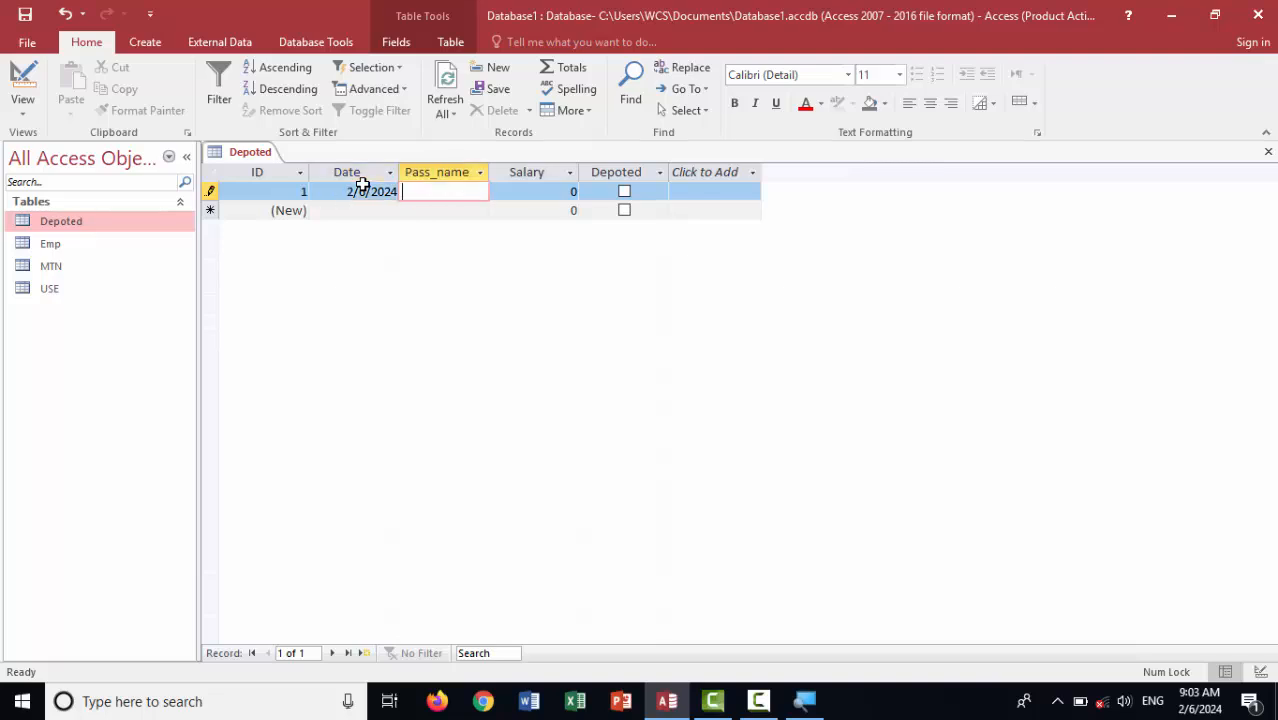
text(ali)
key(Tab)
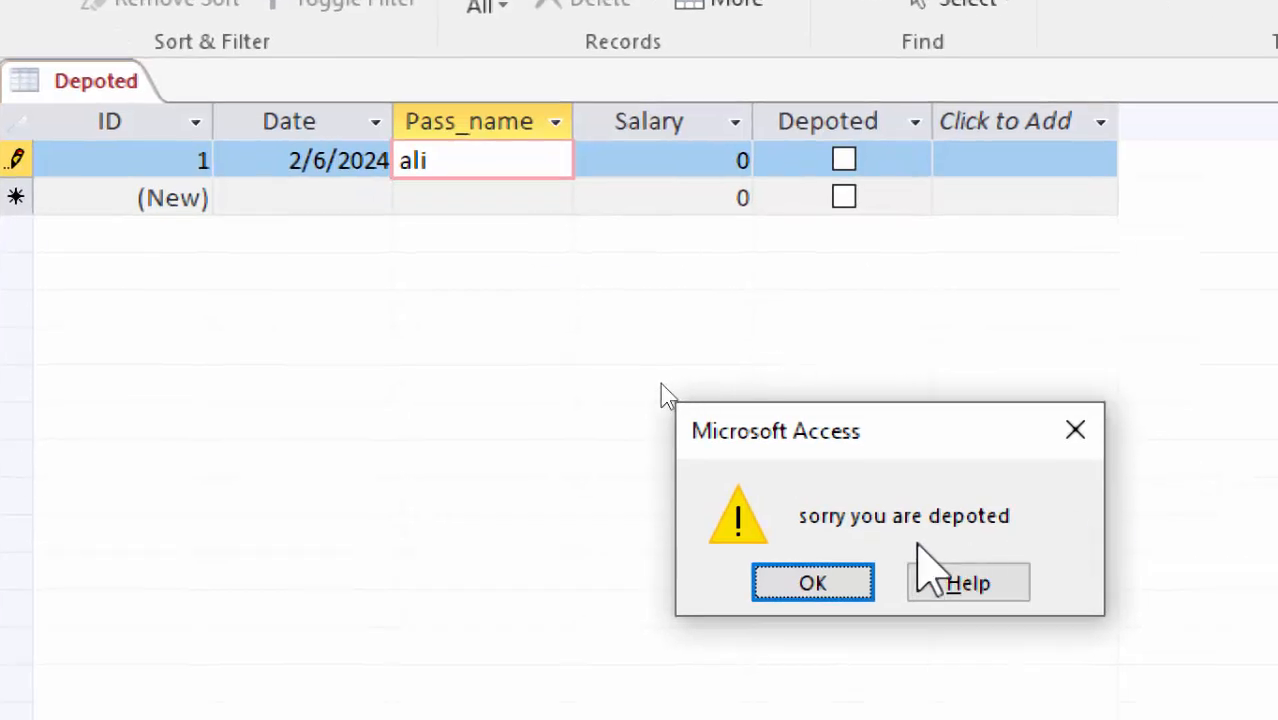
click(1093, 435)
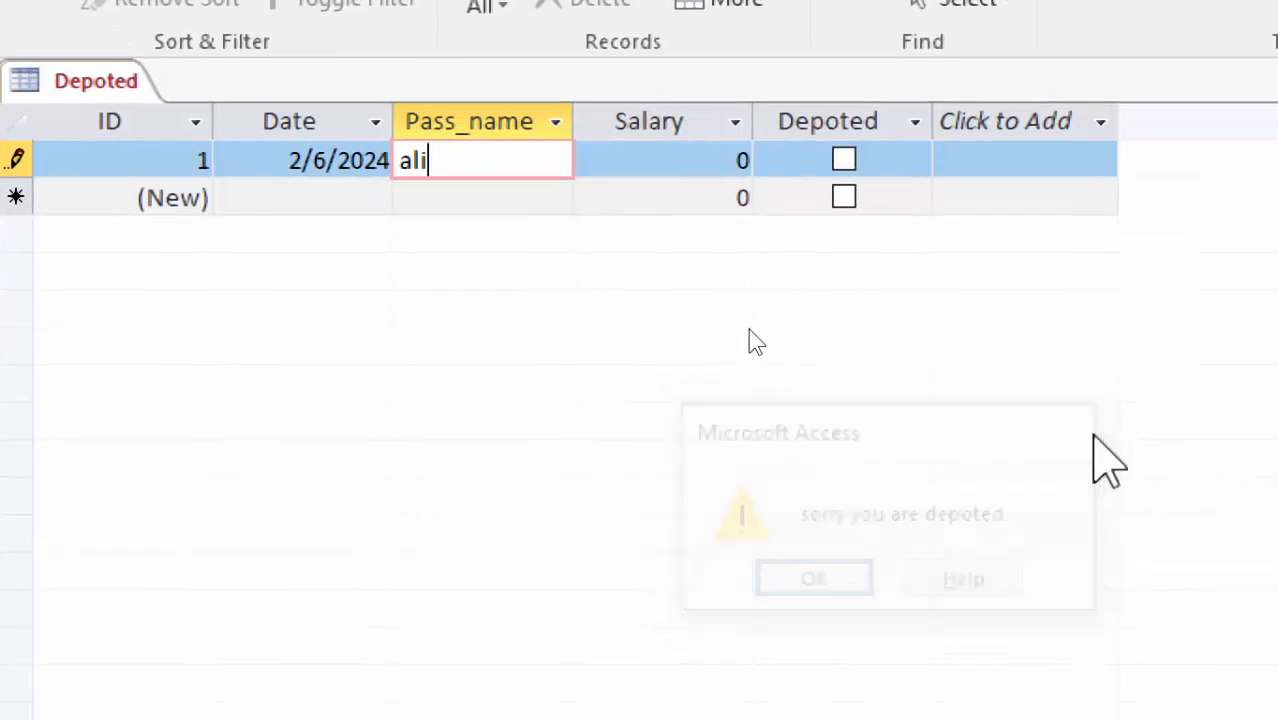
drag(482, 157, 248, 160)
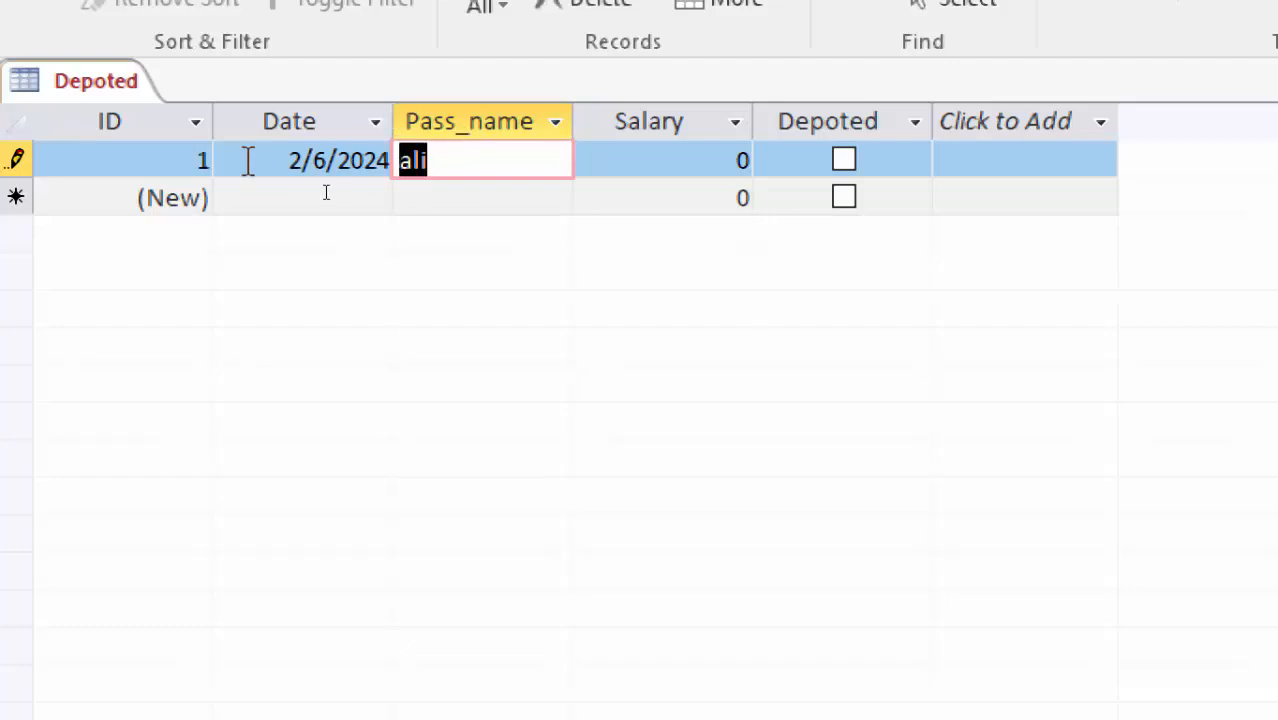
text(kh)
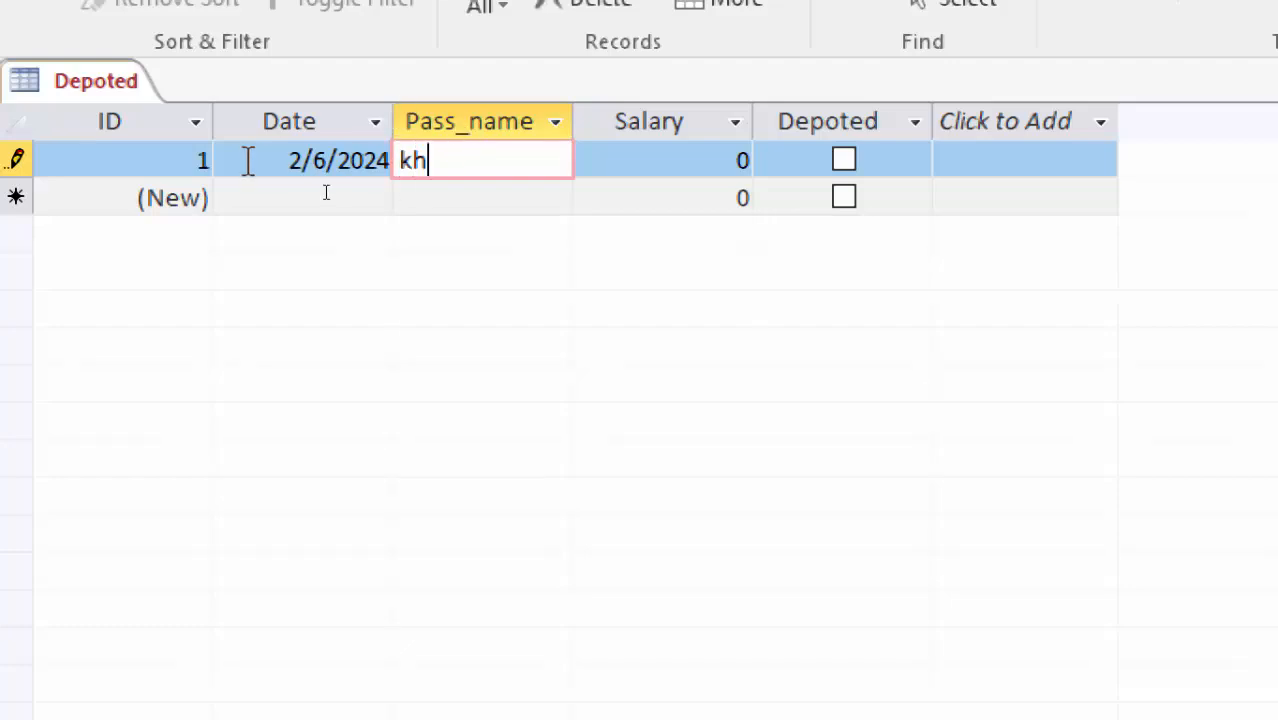
text(an)
key(Return)
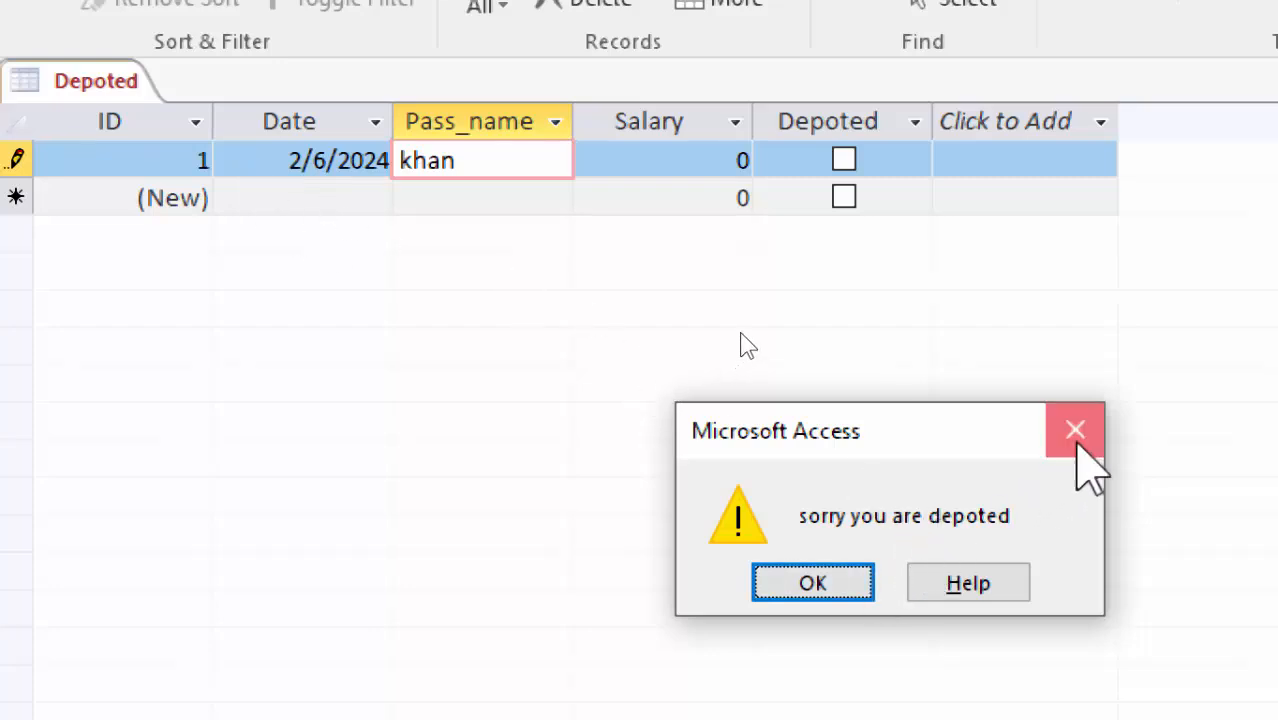
click(1076, 432)
Enter an allowed passenger name and salary 9876, saving the first record
drag(513, 162, 201, 150)
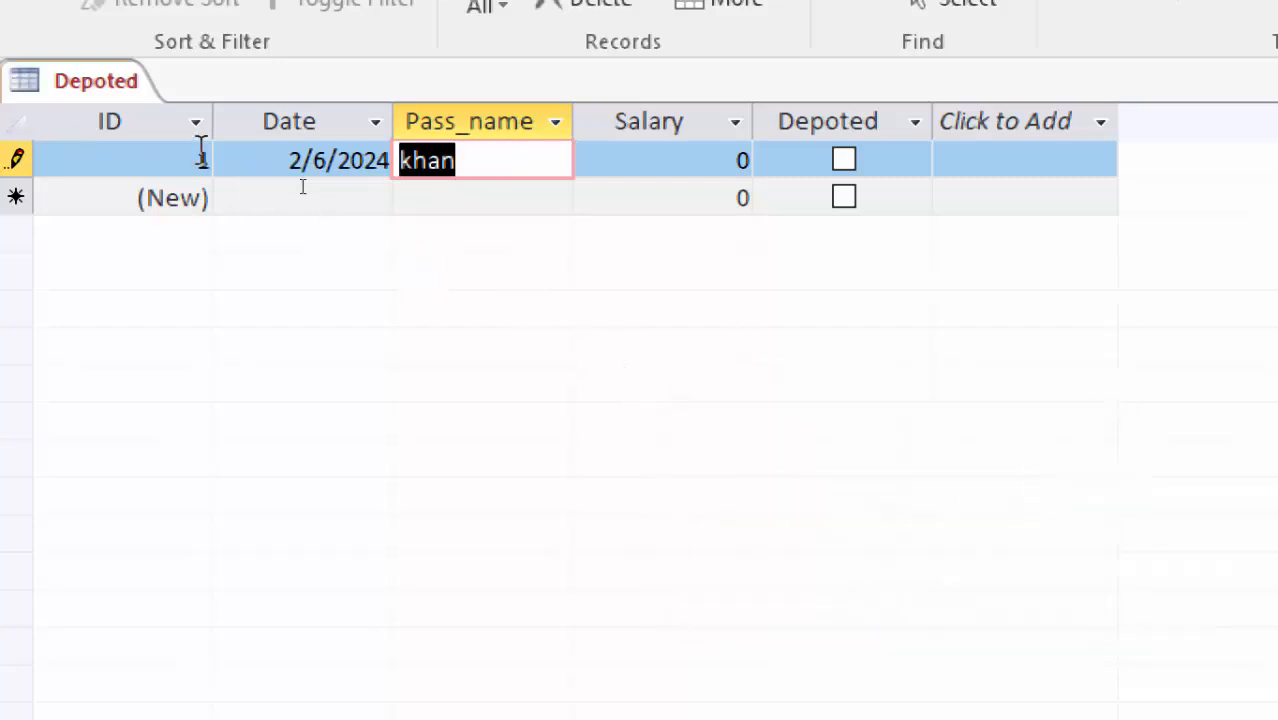
text(Hamidullah)
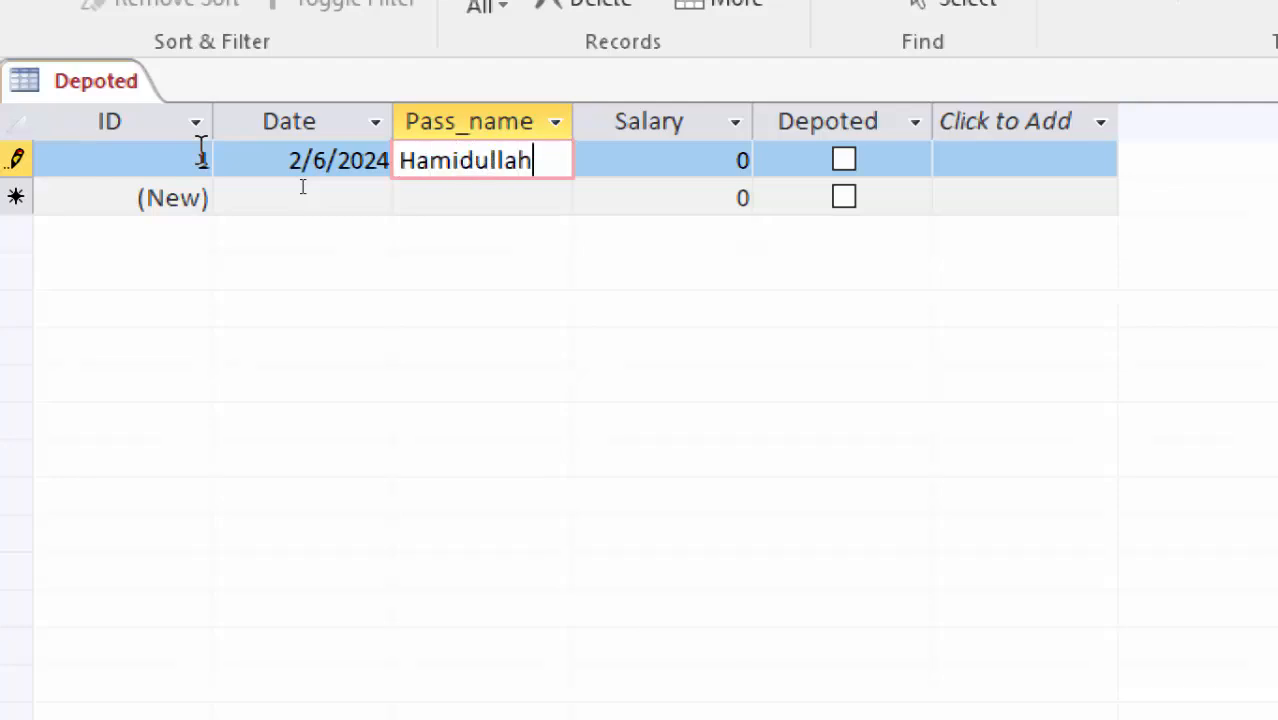
key(Tab)
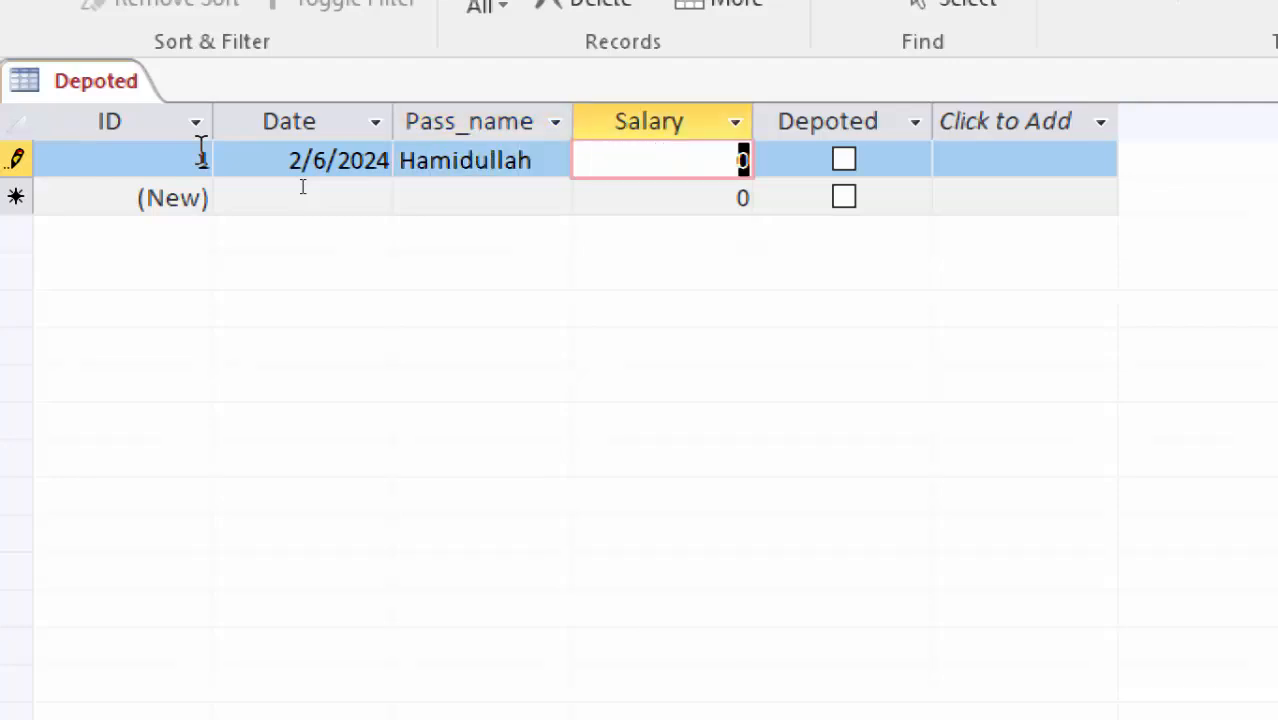
text(9876)
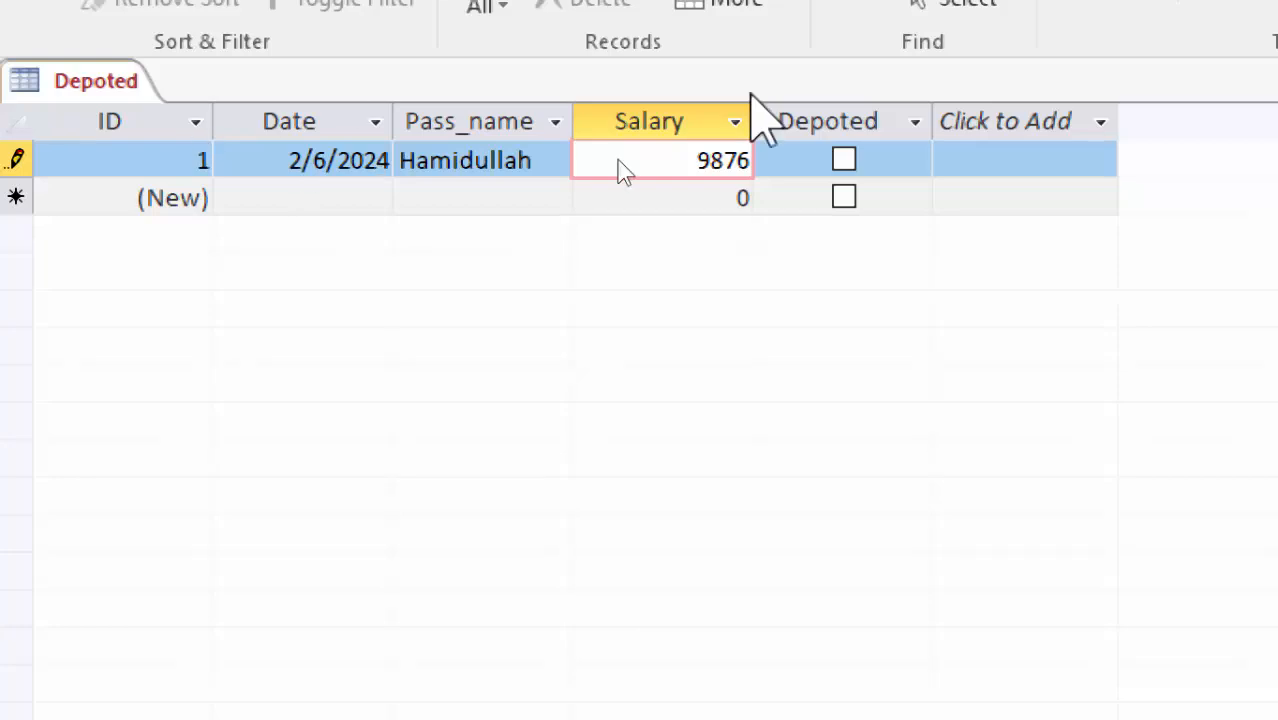
key(Tab)
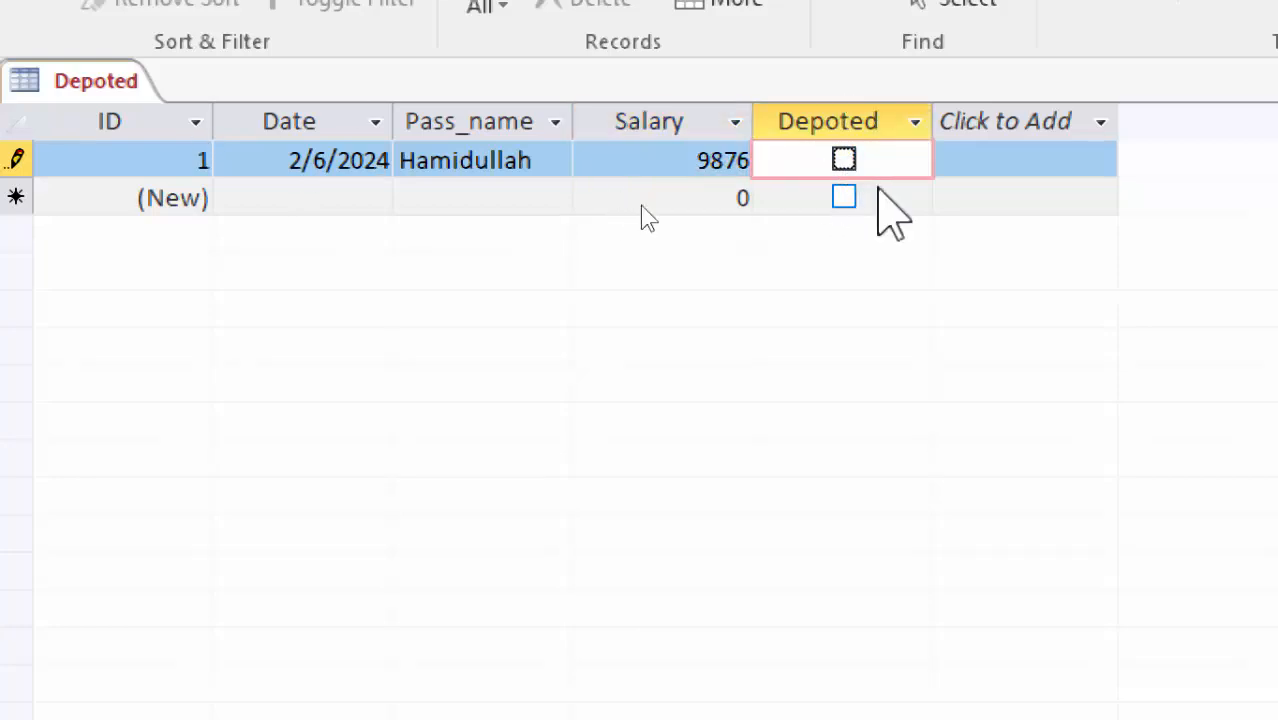
key(Tab)
key(Tab)
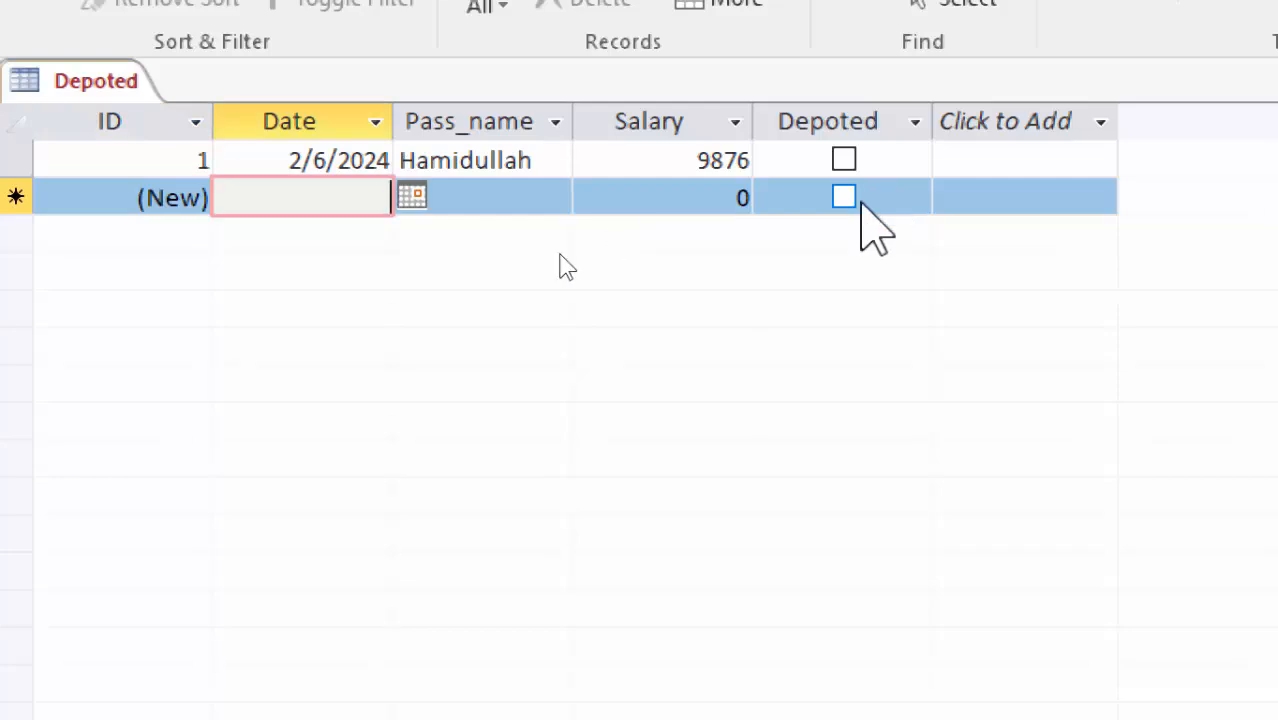
Date the second record today from the picker and try a blocked name, acknowledging the rejection
click(411, 196)
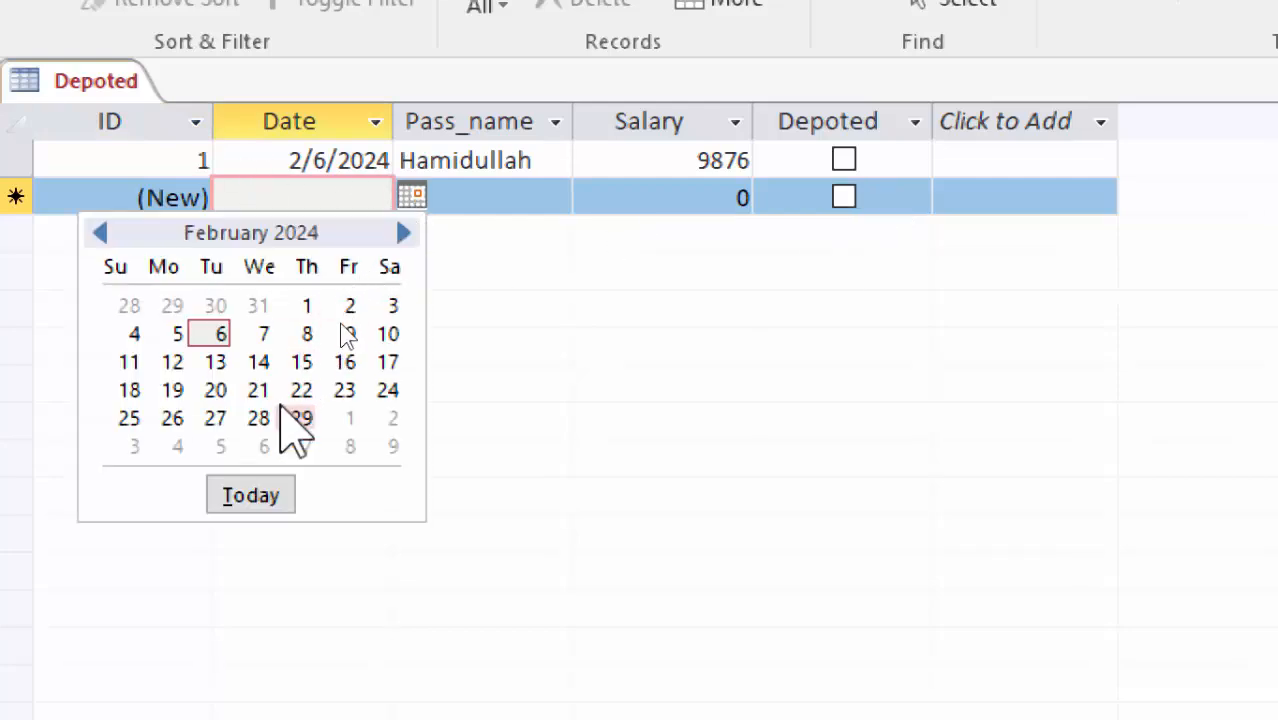
click(265, 498)
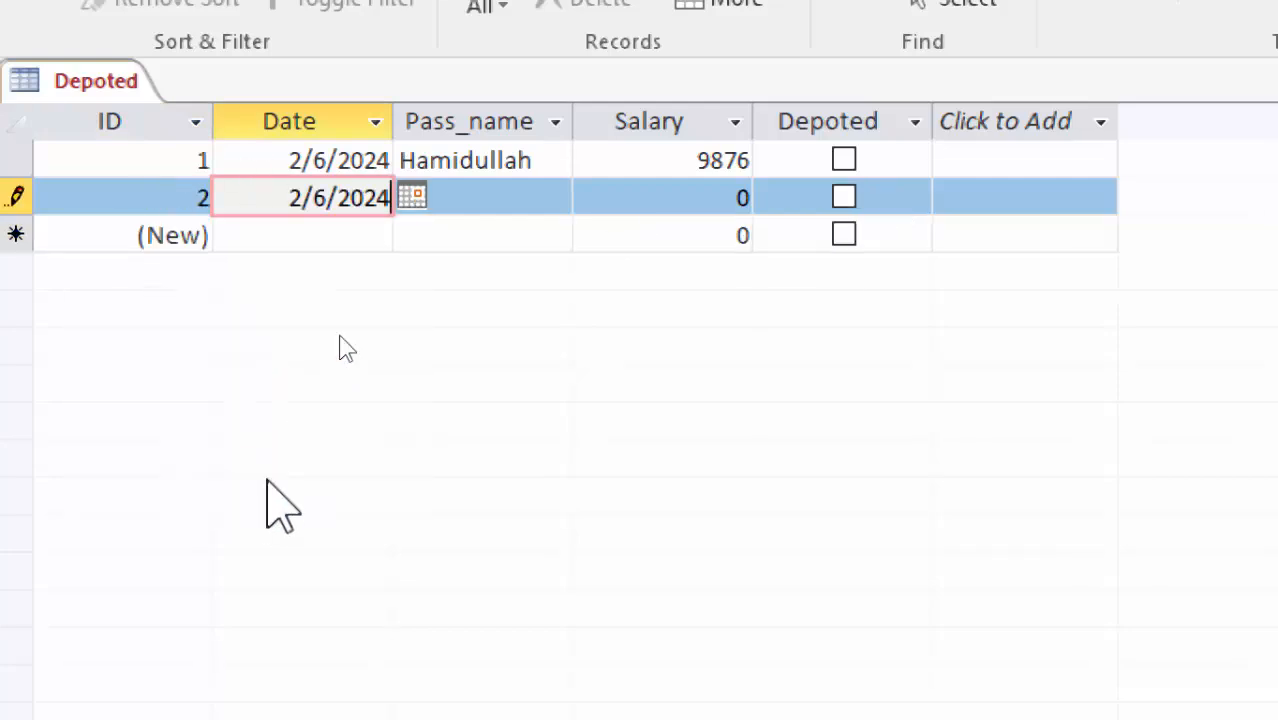
click(485, 201)
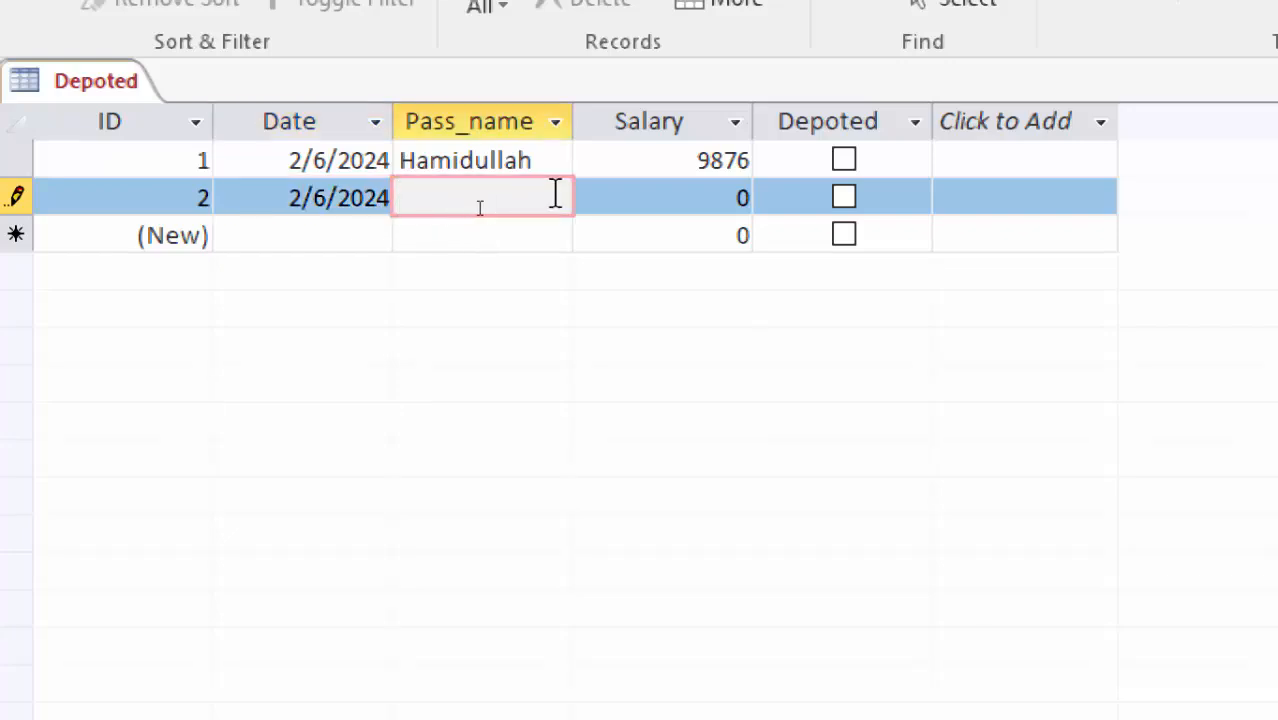
text(ali)
key(Return)
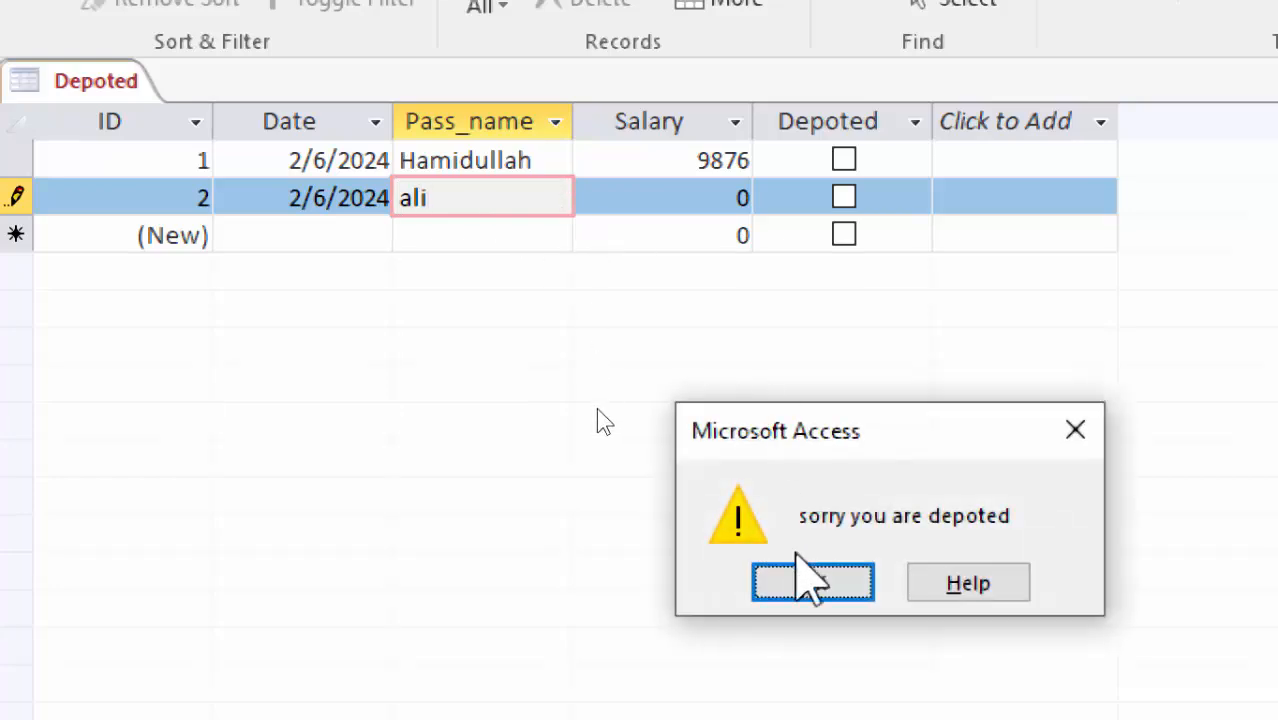
click(803, 582)
Replace it with an allowed name and enter salary 9766
drag(493, 208, 53, 204)
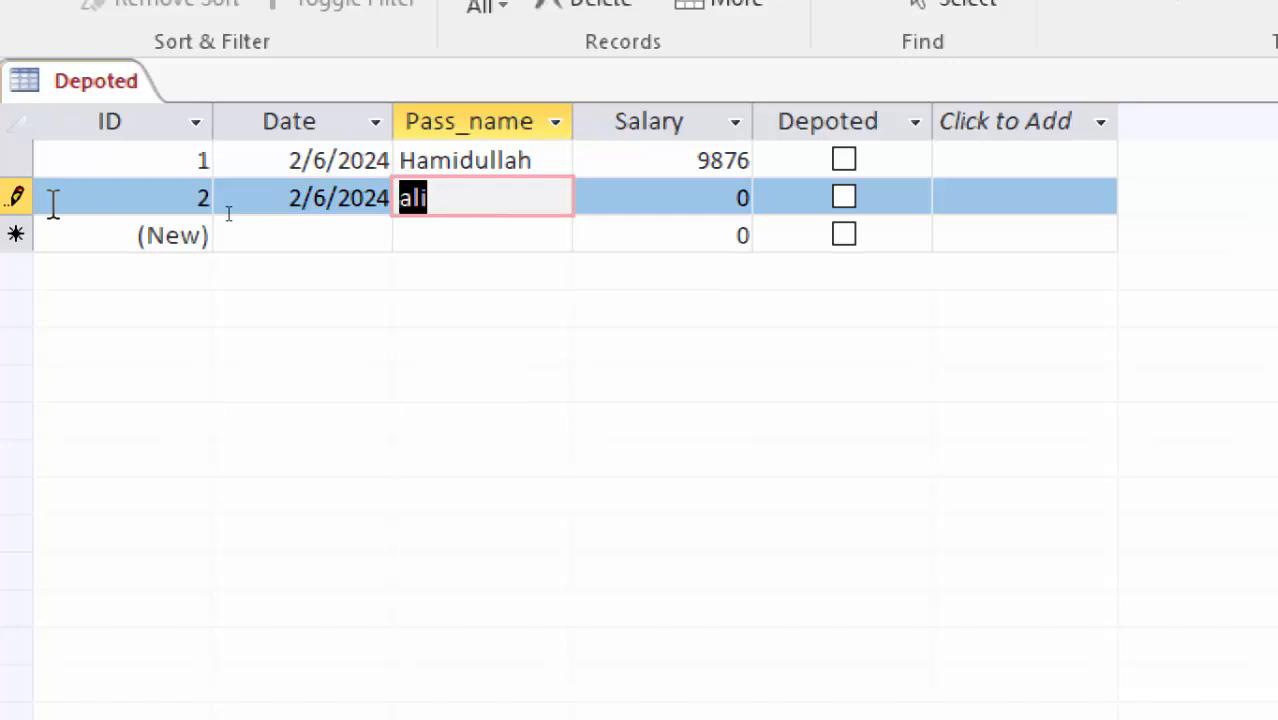
text(usman)
key(Tab)
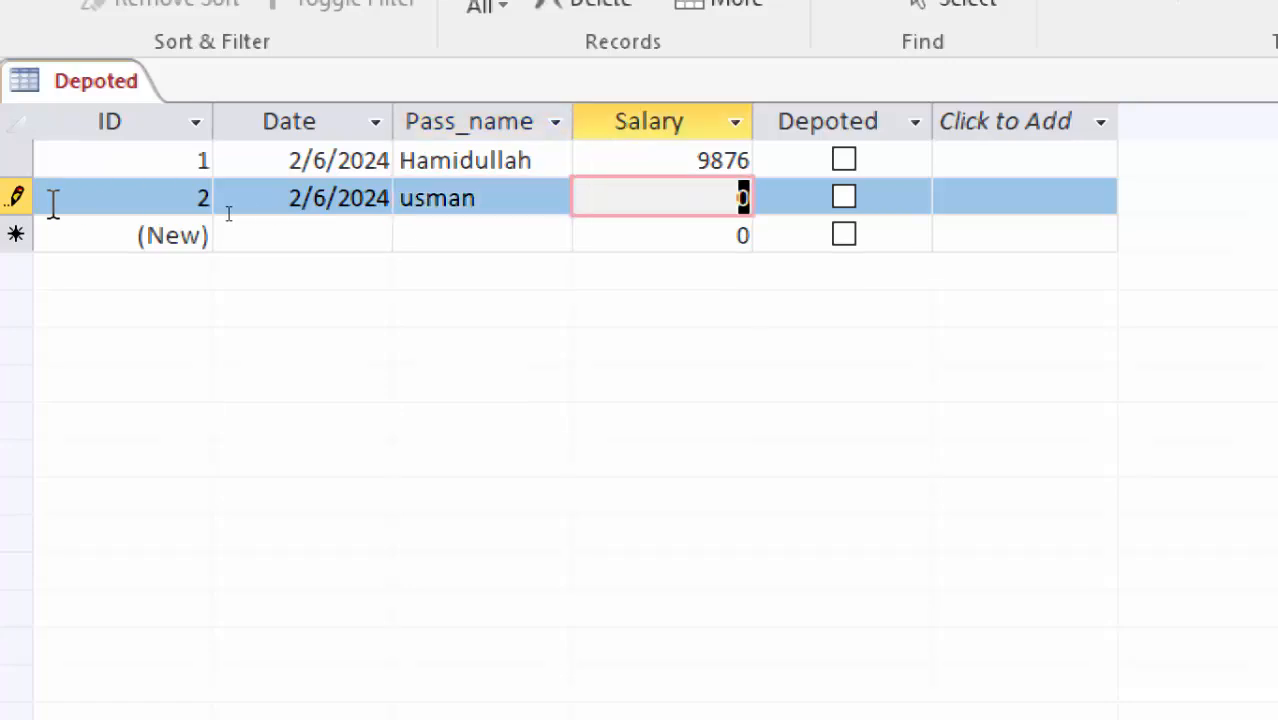
text(9766)
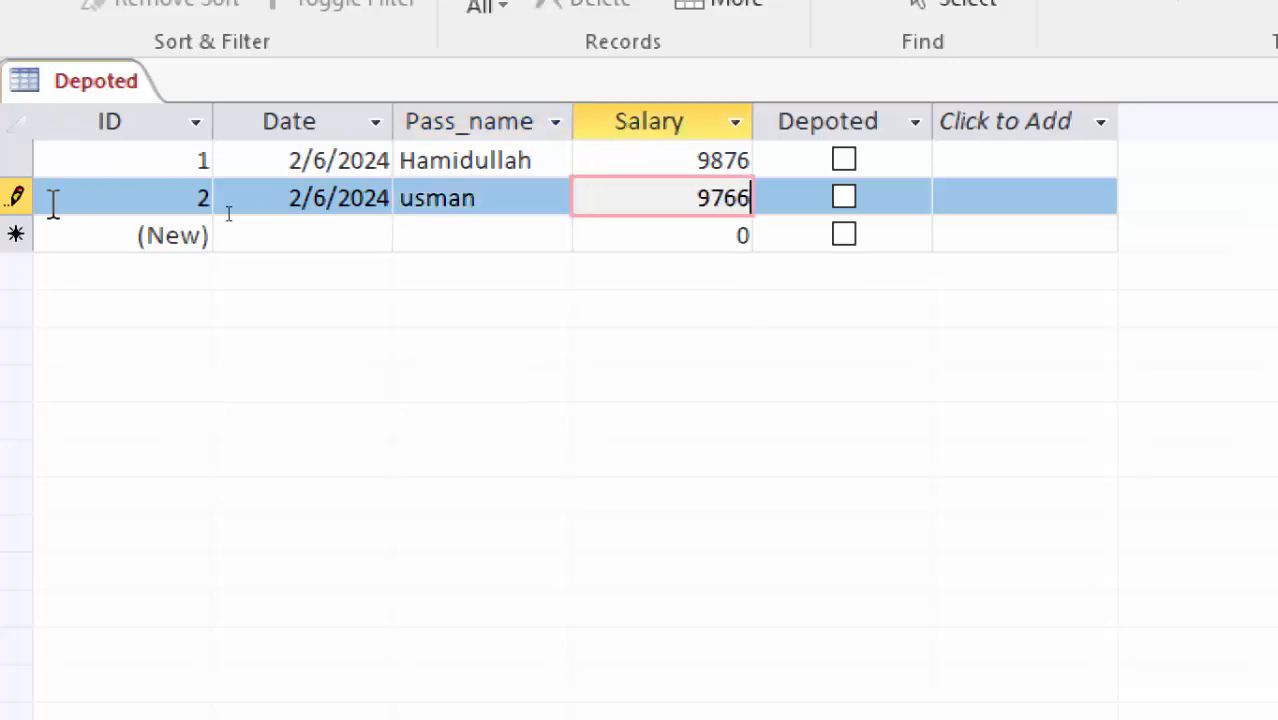
click(413, 230)
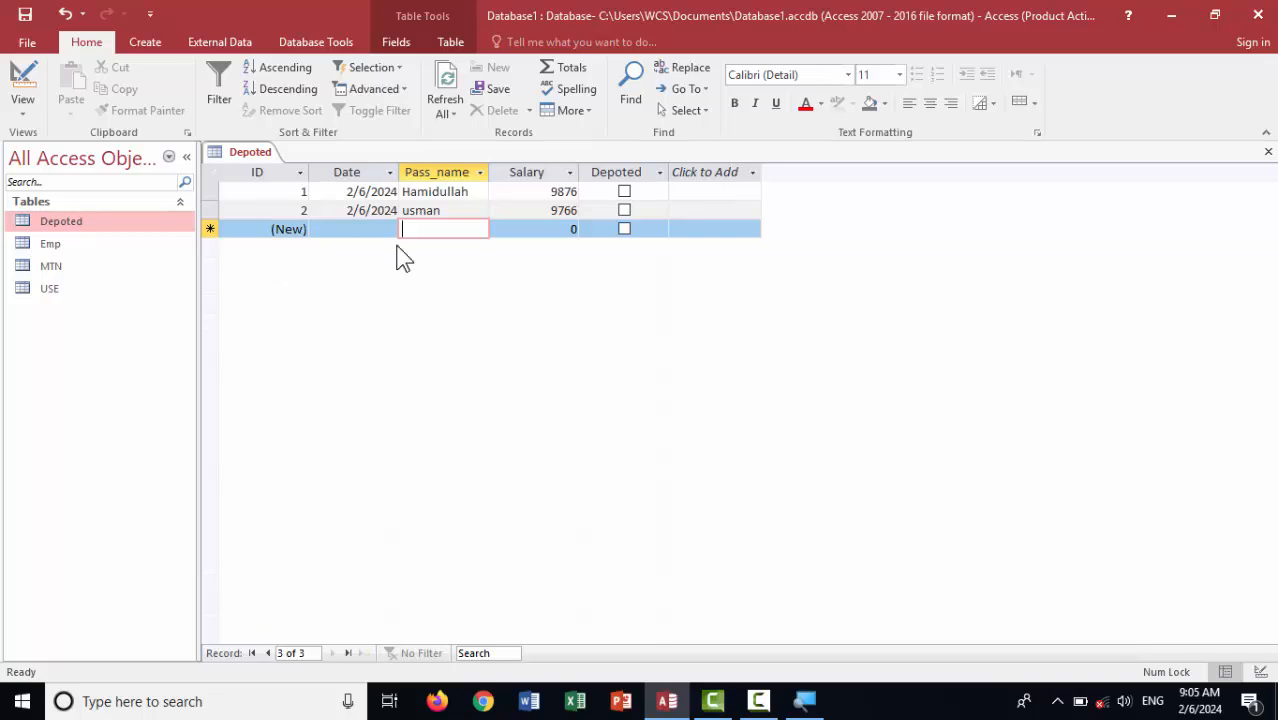
Return to Design view and select Pass_name's existing Not In validation rule
click(23, 80)
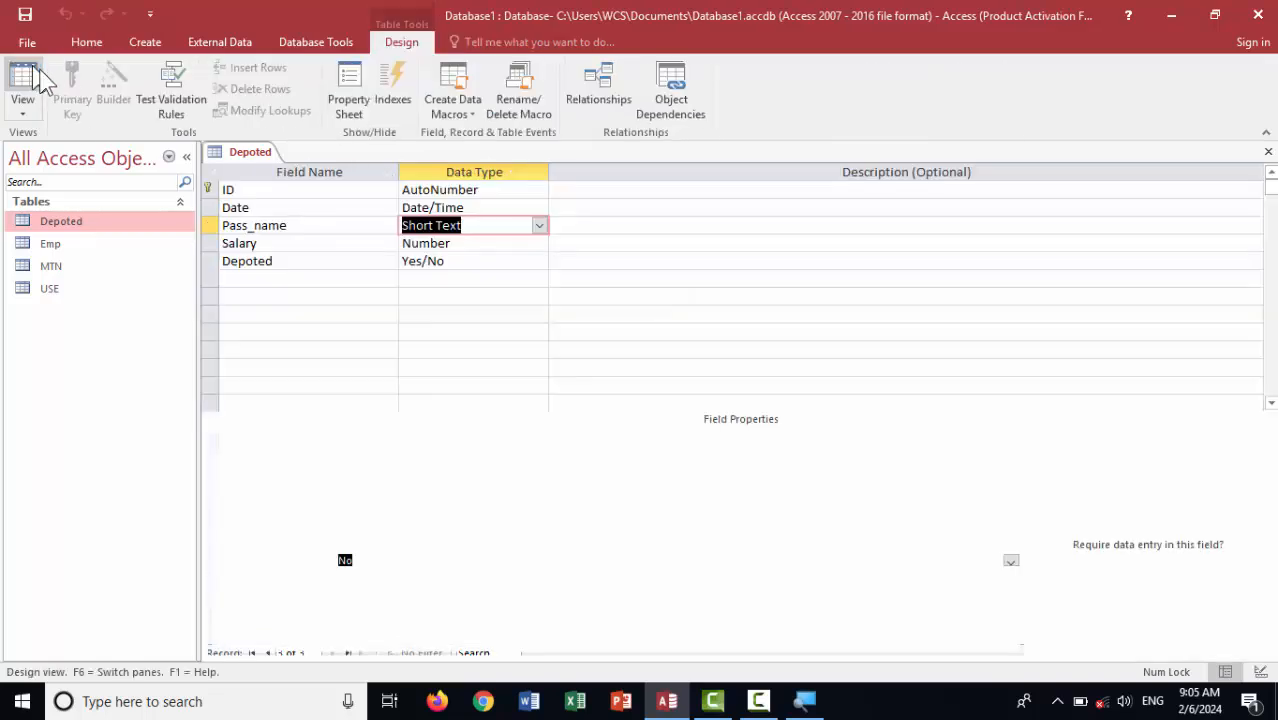
click(386, 563)
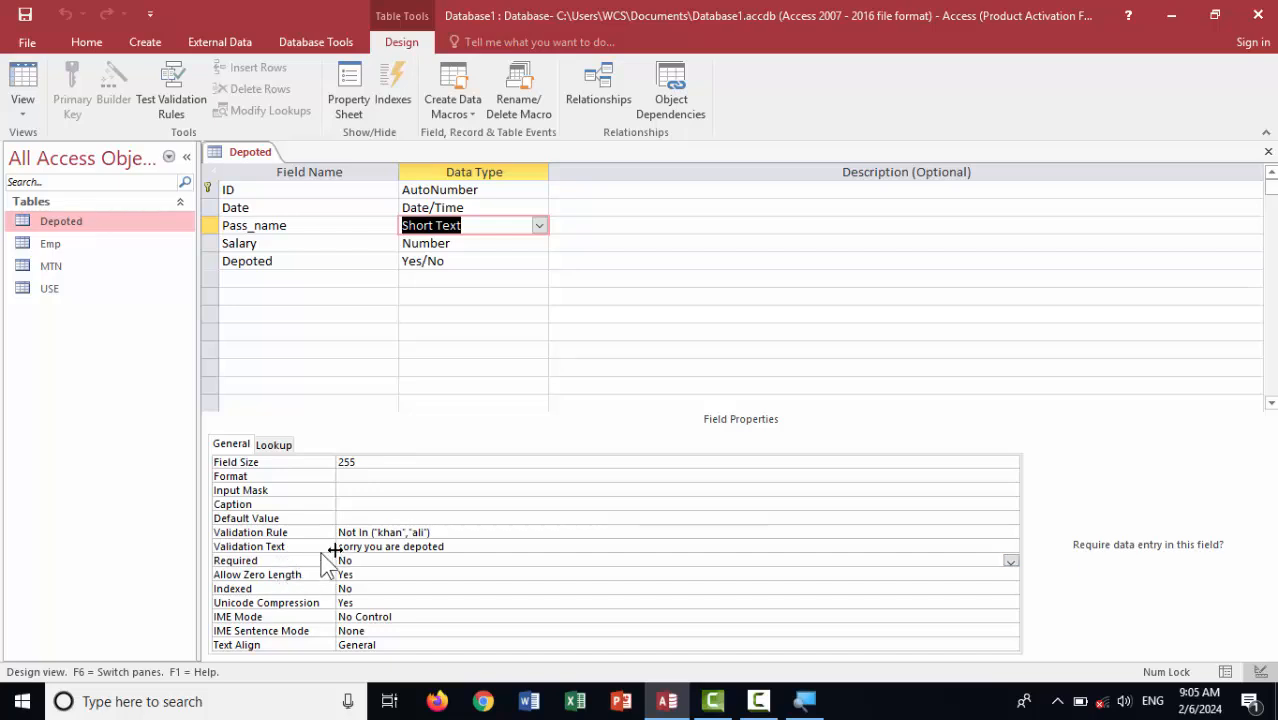
click(386, 546)
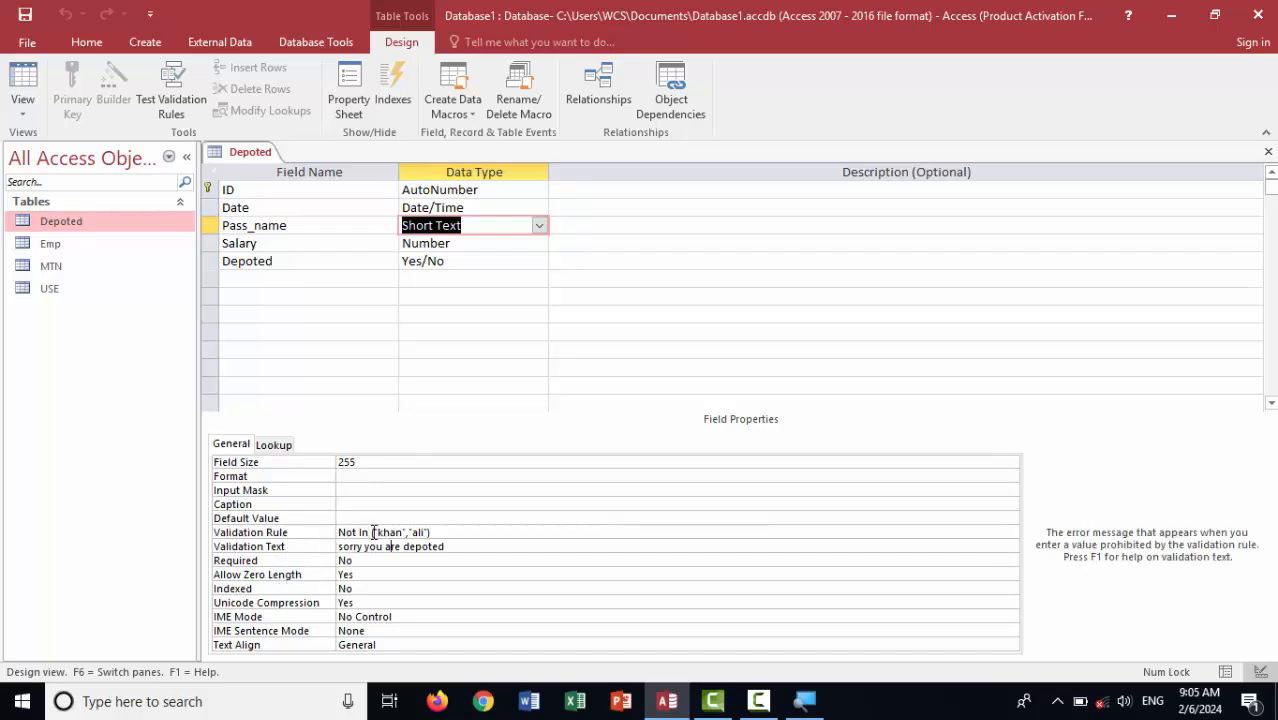
click(443, 533)
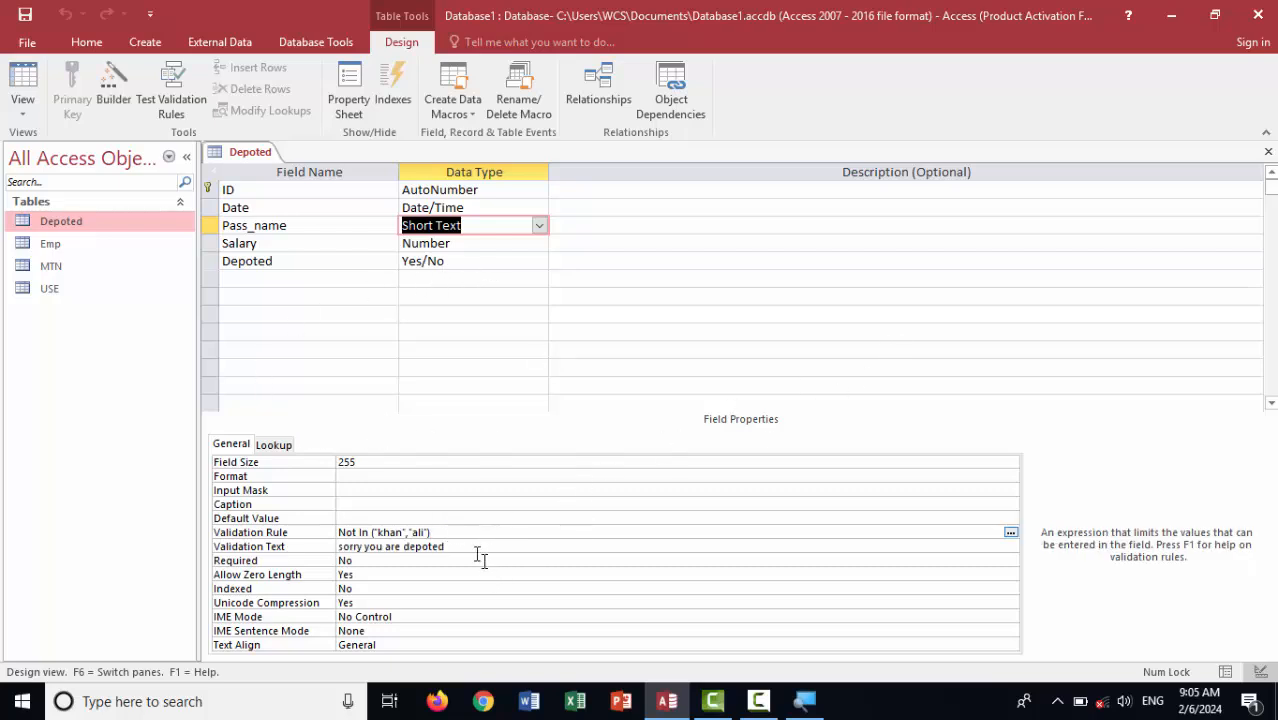
drag(460, 534, 198, 542)
drag(459, 531, 268, 540)
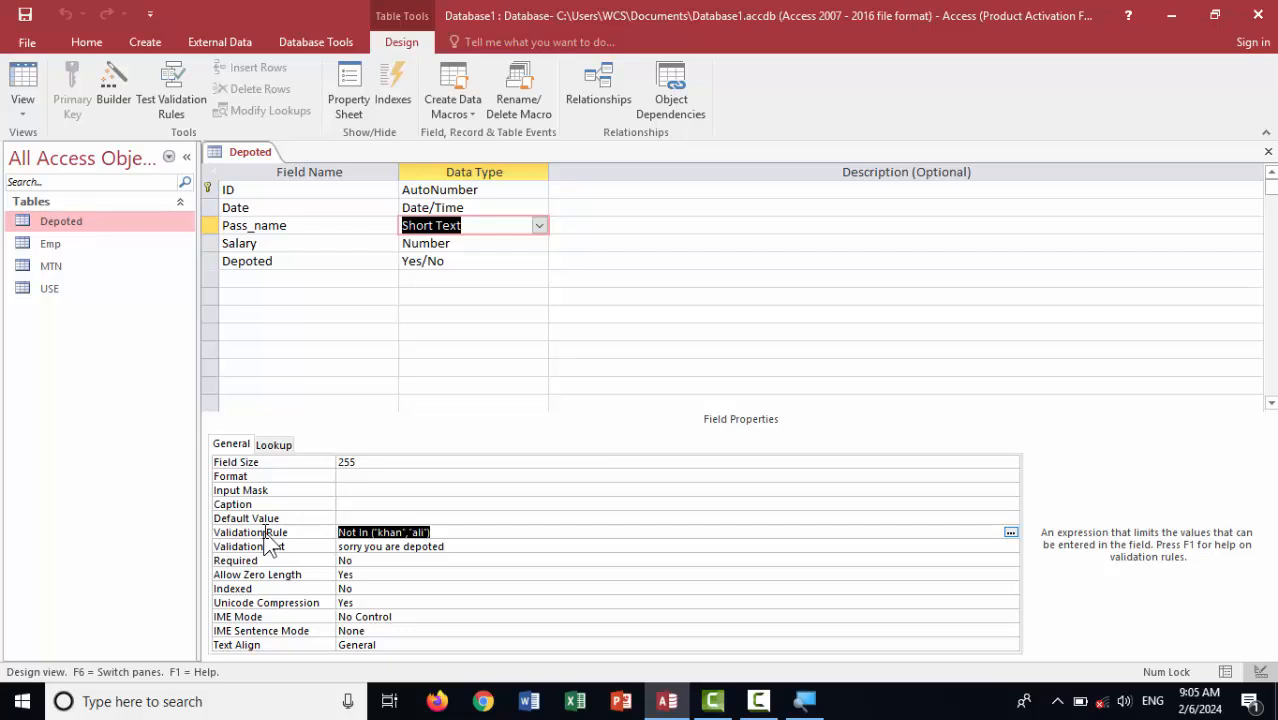
Replace the rule with Like "a*", save, and agree to test existing data
text('a*)
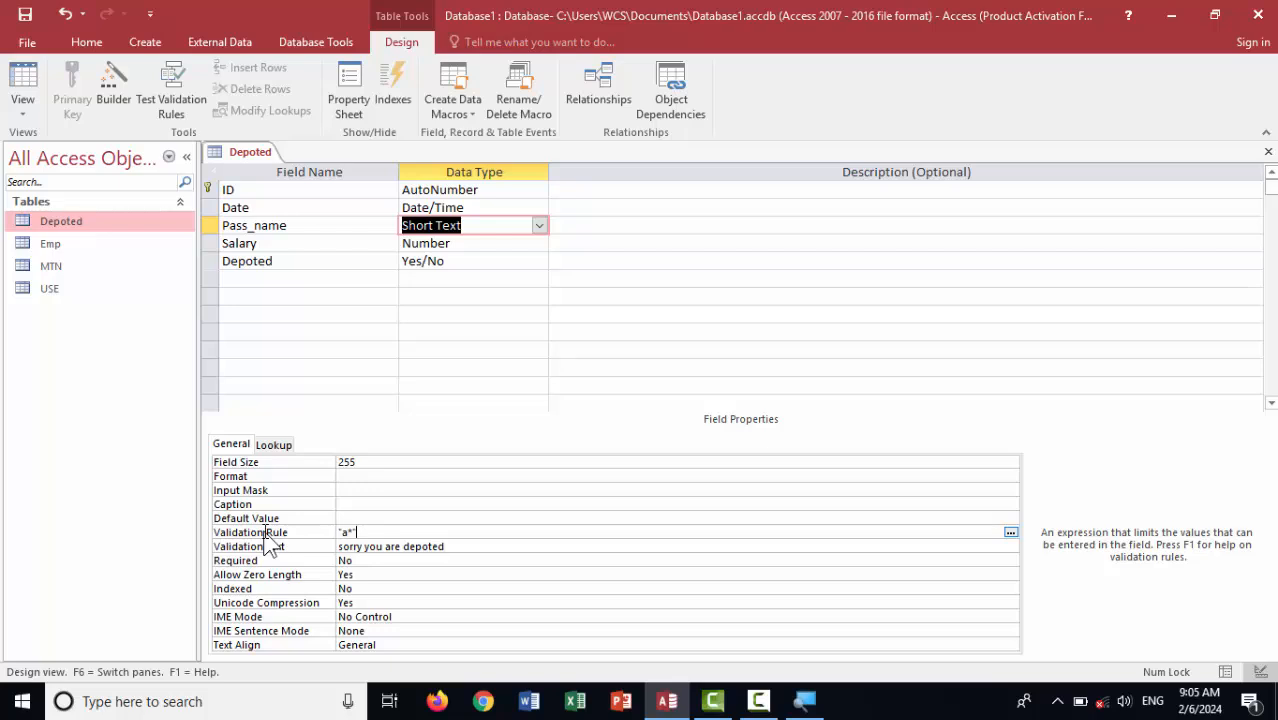
key(Return)
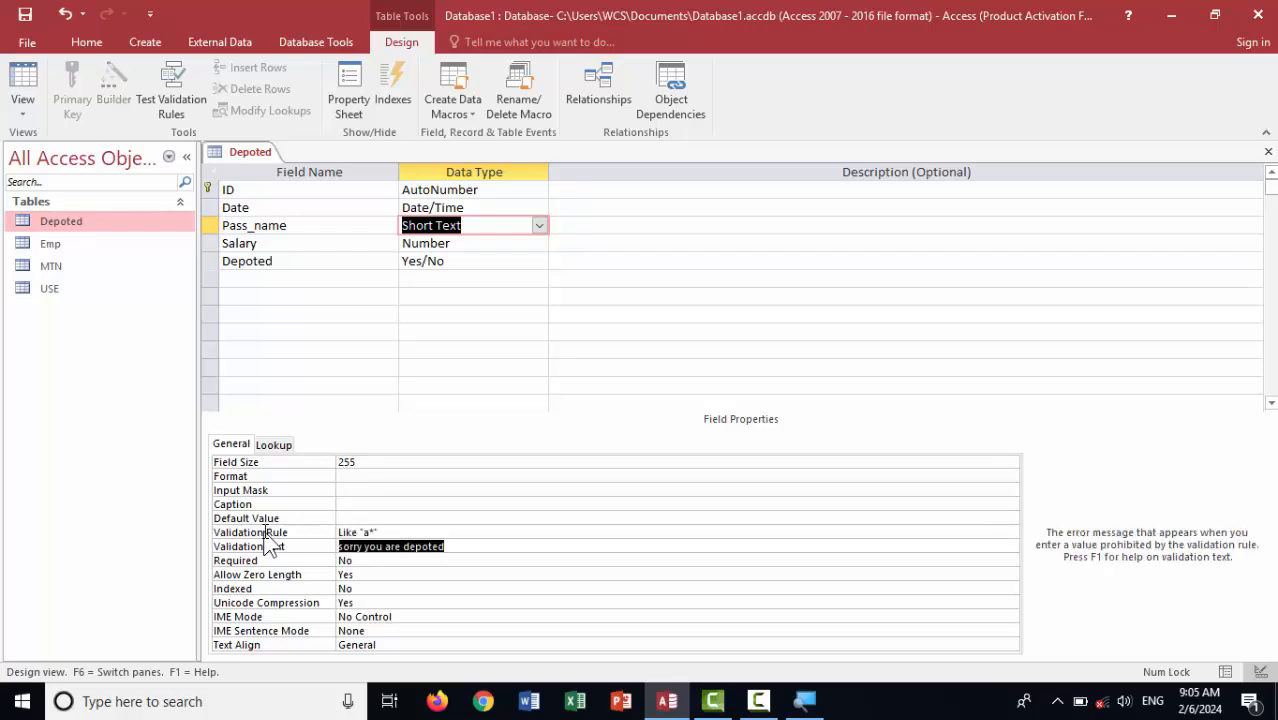
key(ctrl+s)
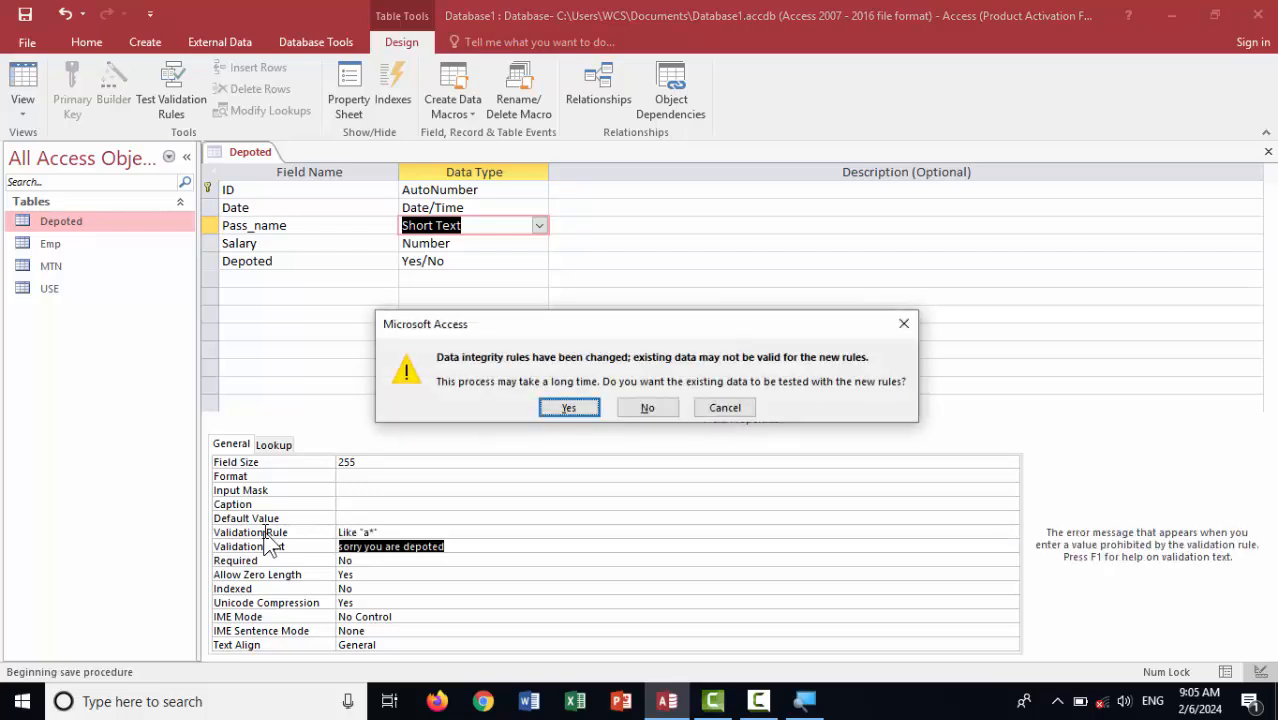
key(Return)
key(Return)
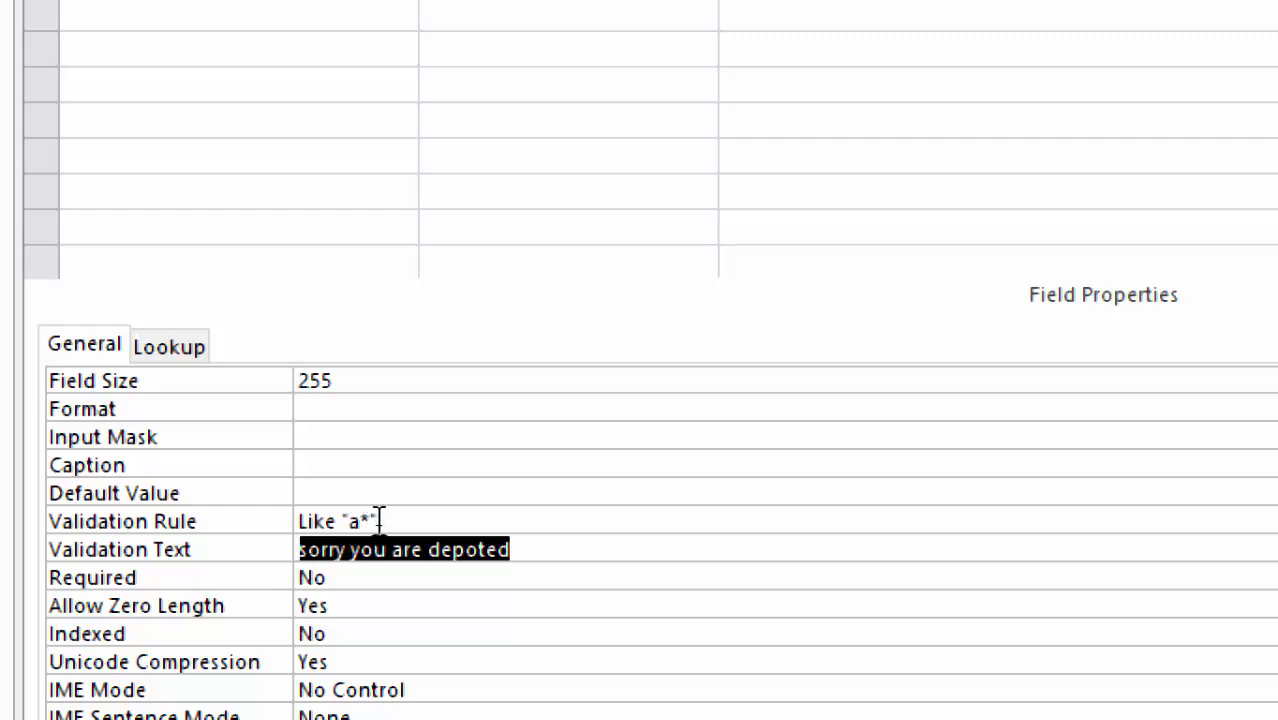
Replace Pass_name's validation text with 'only a person who name start with a con to apply'
click(530, 550)
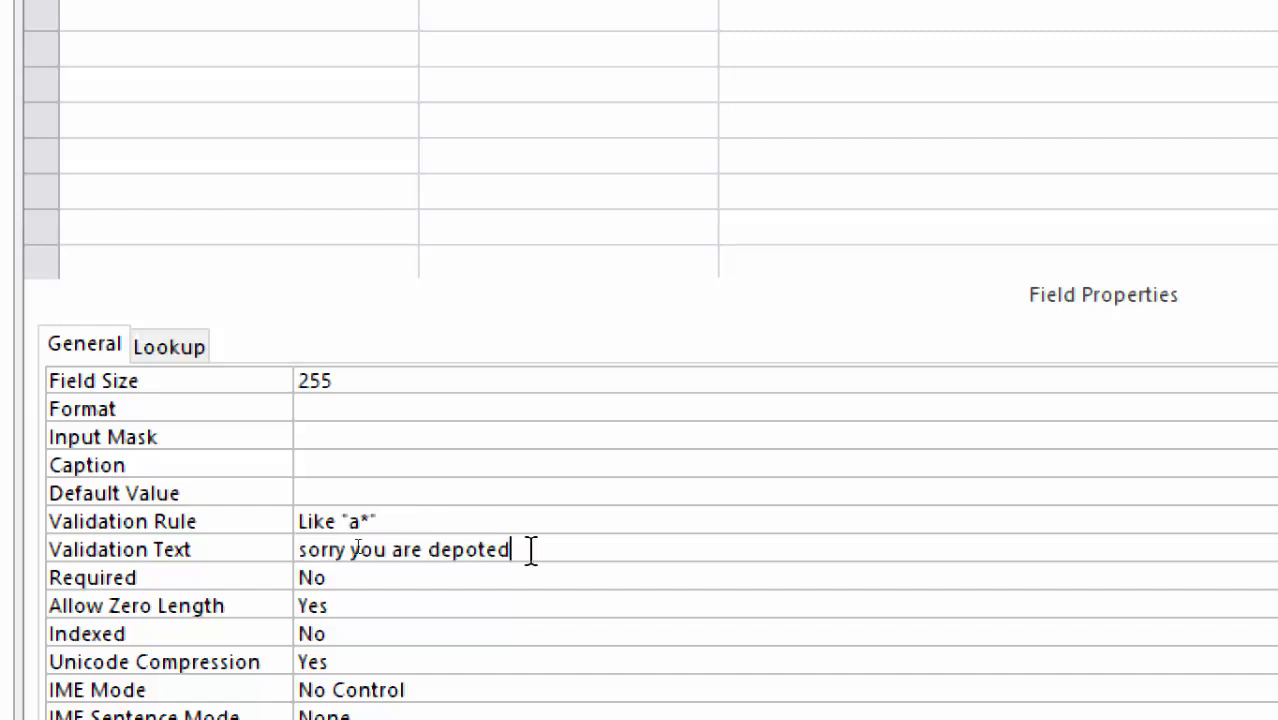
click(114, 550)
text(okn)
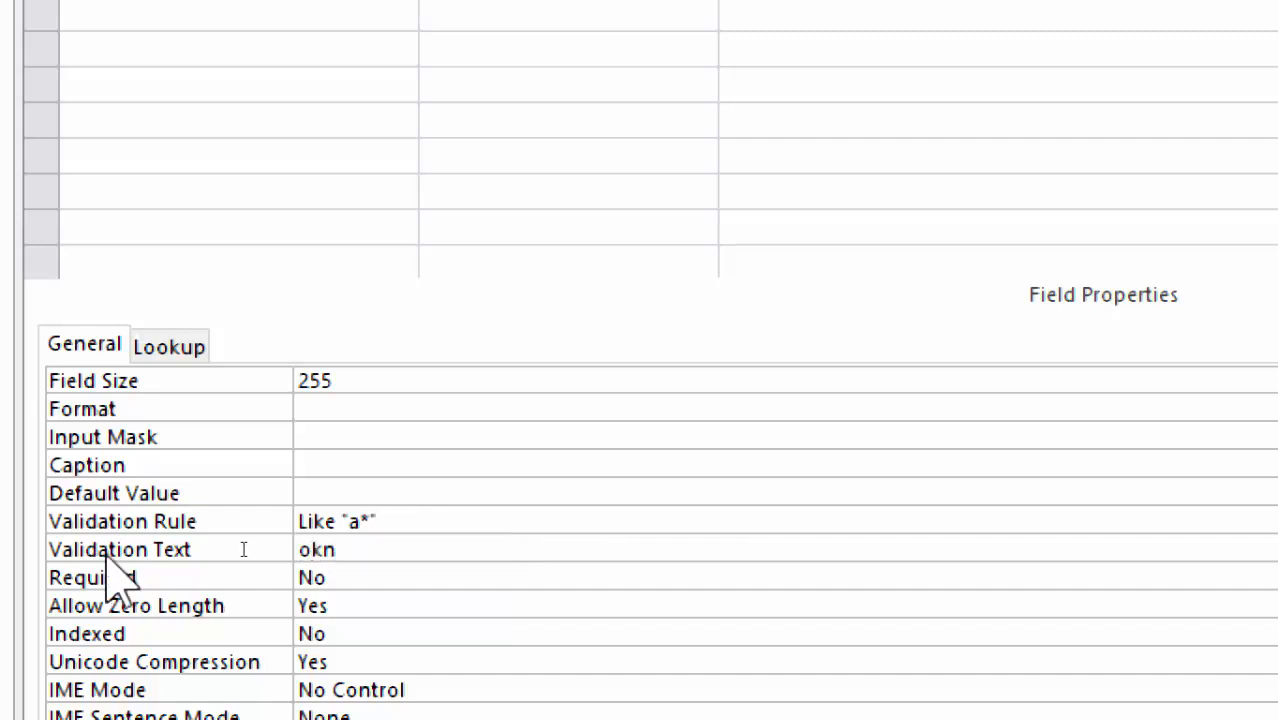
key(BackSpace)
key(BackSpace)
text(nly k)
key(BackSpace)
text(a po)
key(BackSpace)
text(p)
key(BackSpace)
text(erson )
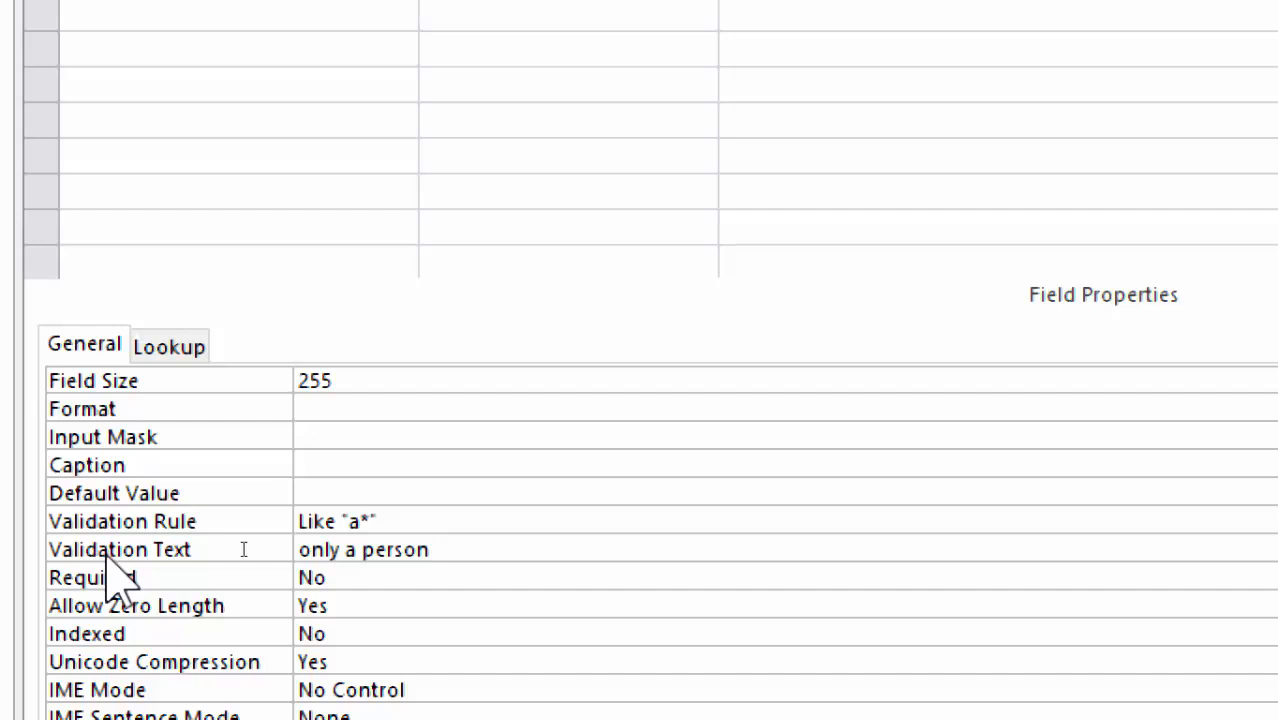
text(who name start )
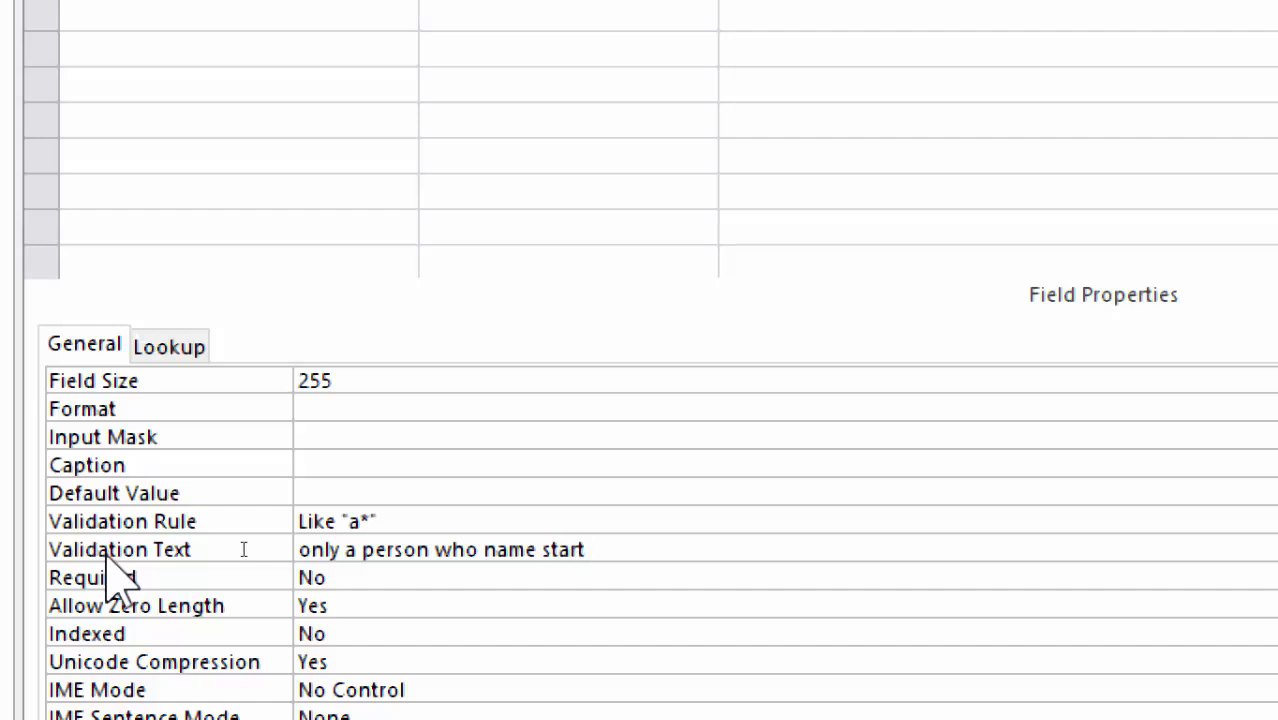
text(woth)
key(BackSpace)
key(BackSpace)
key(BackSpace)
text(ith a ad)
key(BackSpace)
key(BackSpace)
text(co)
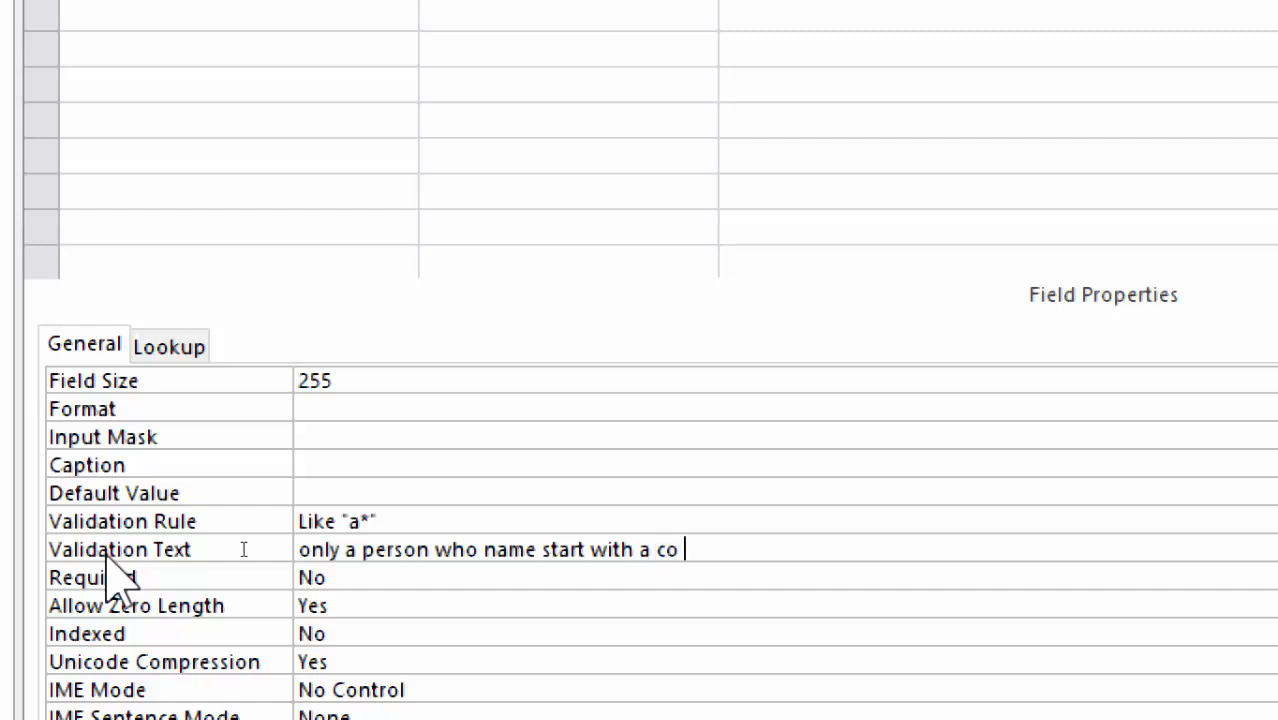
key(BackSpace)
text(n to ap)
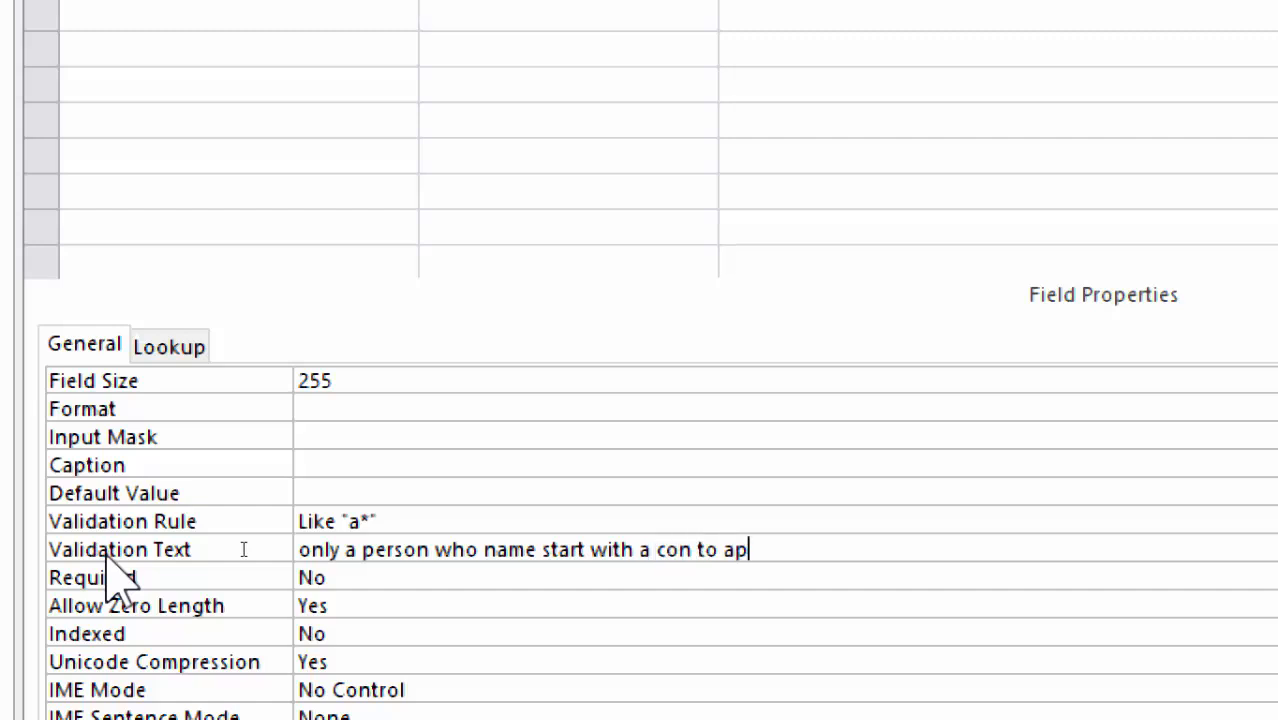
text(ply)
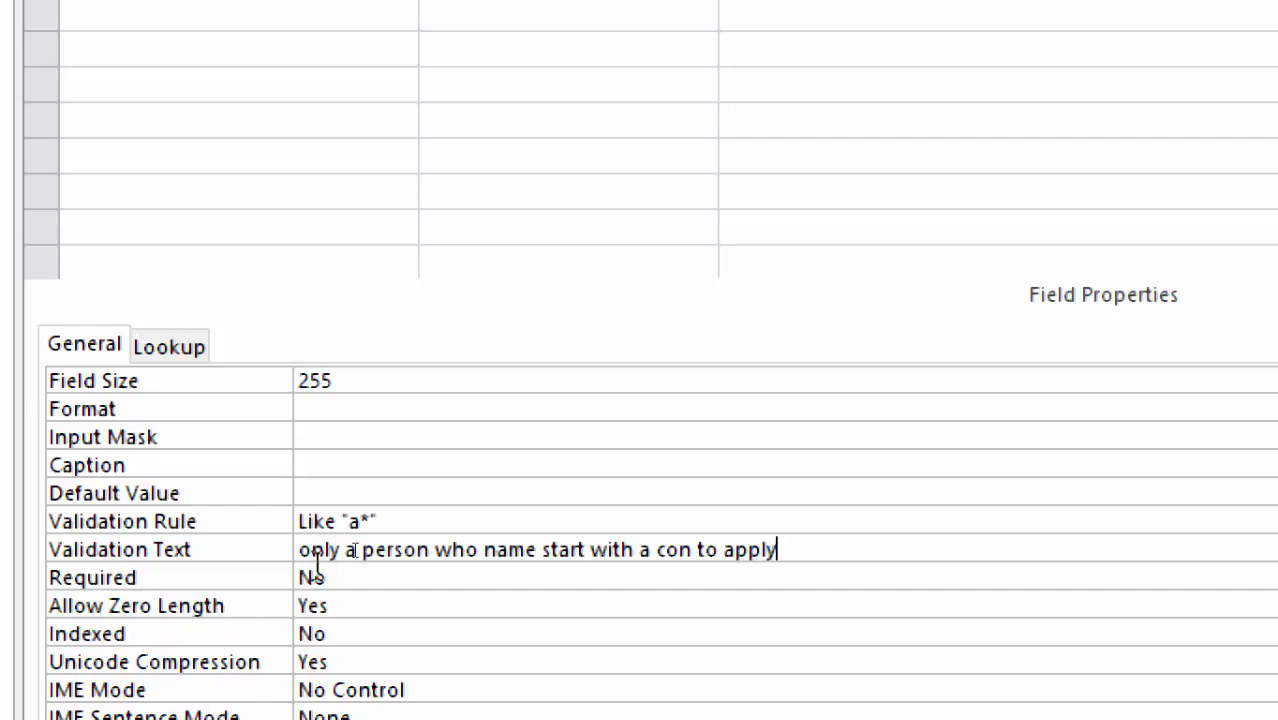
drag(380, 521, 267, 521)
click(494, 524)
key(Down)
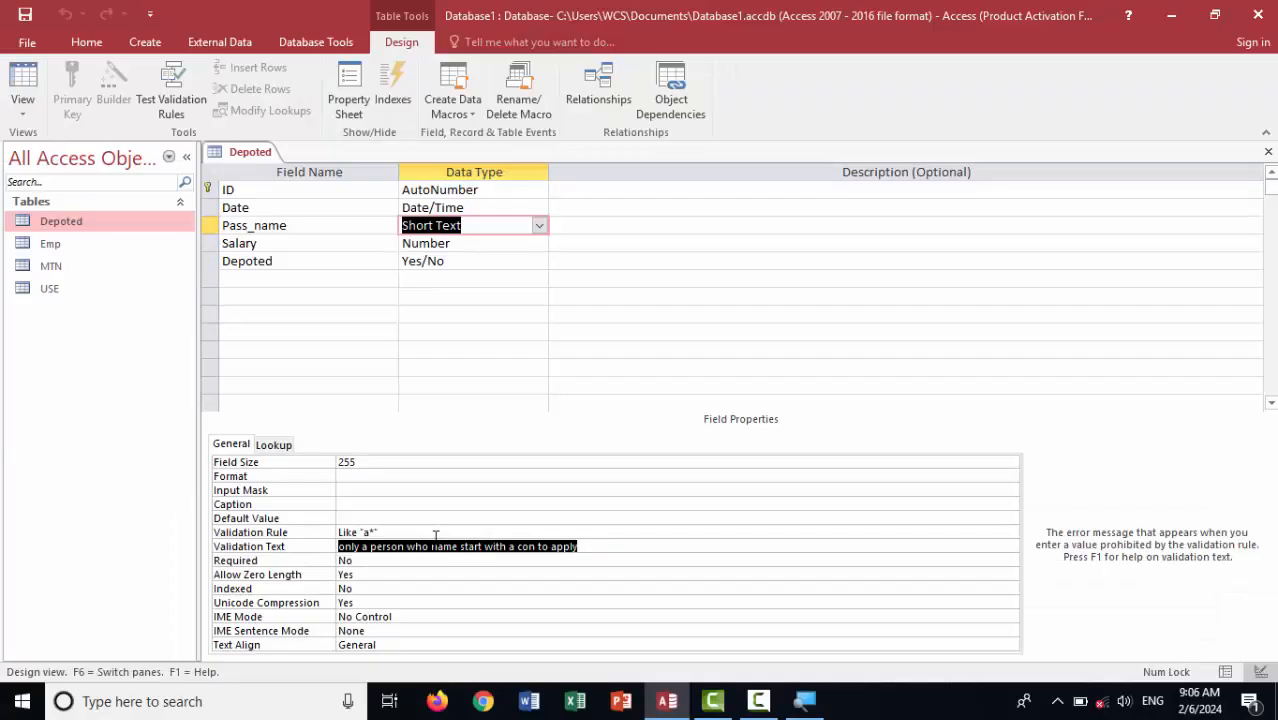
In Datasheet view, add a third record dated today with a name not starting with a
click(379, 210)
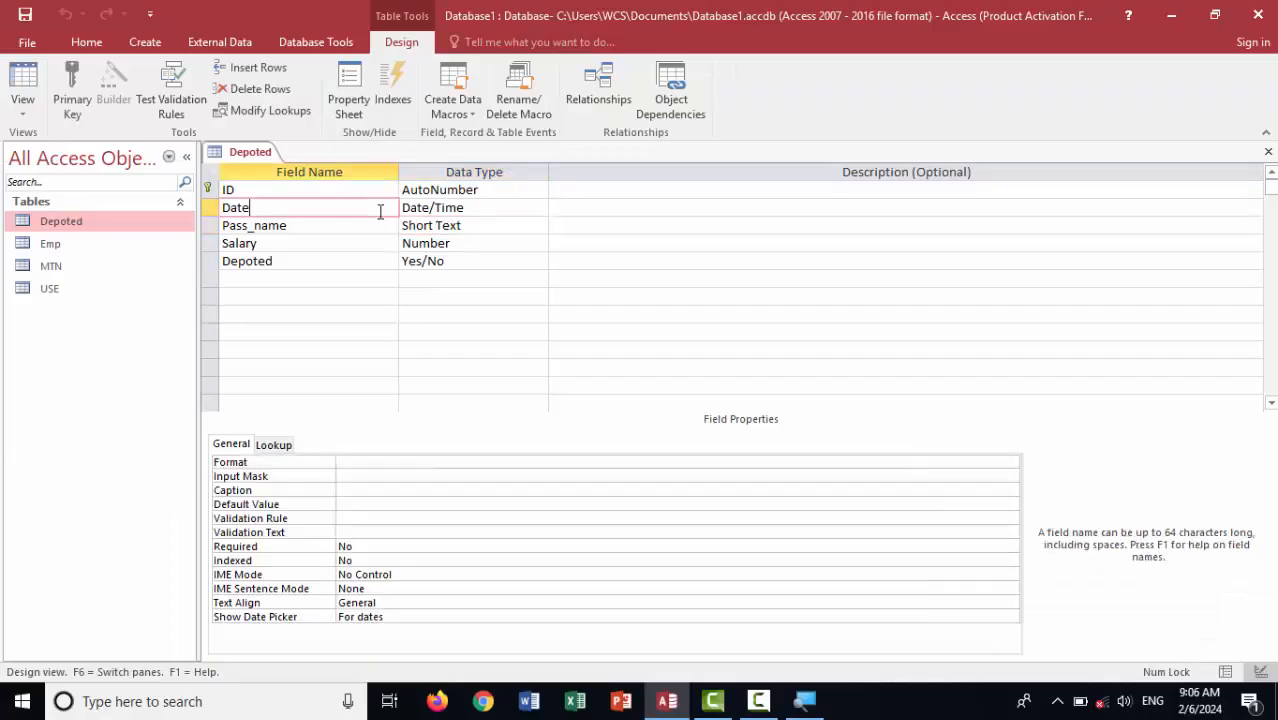
click(18, 100)
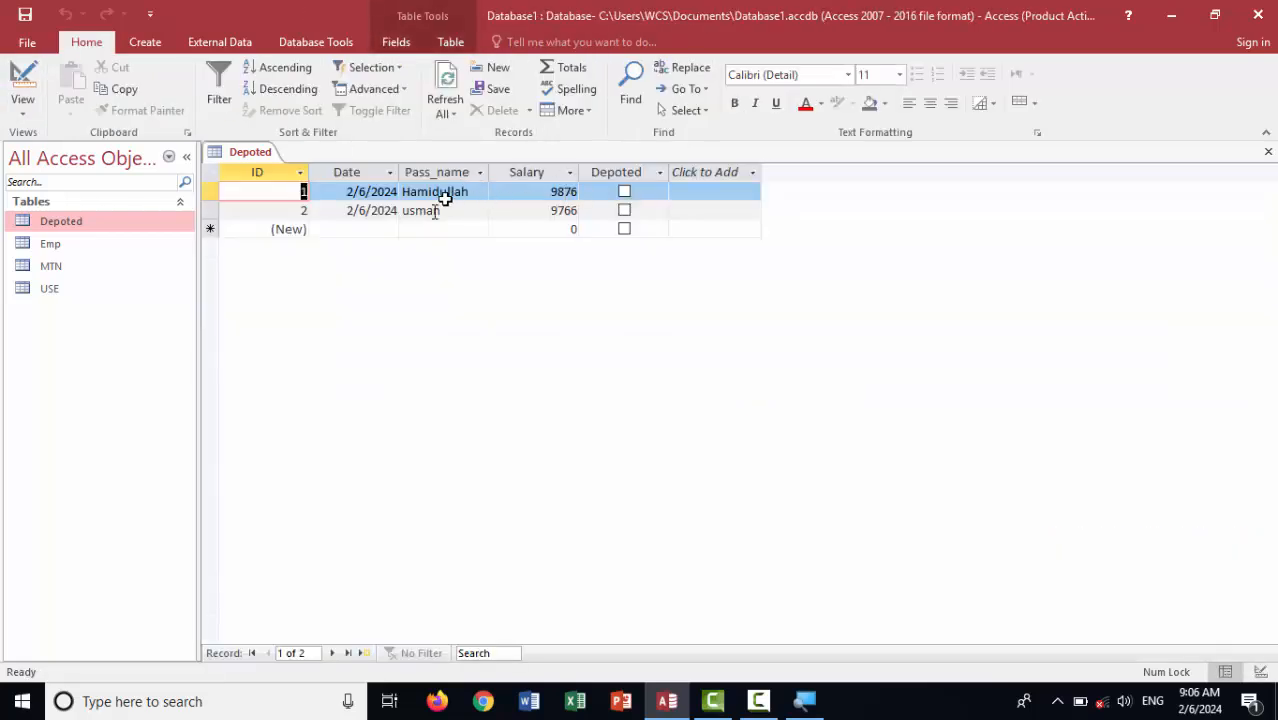
click(370, 227)
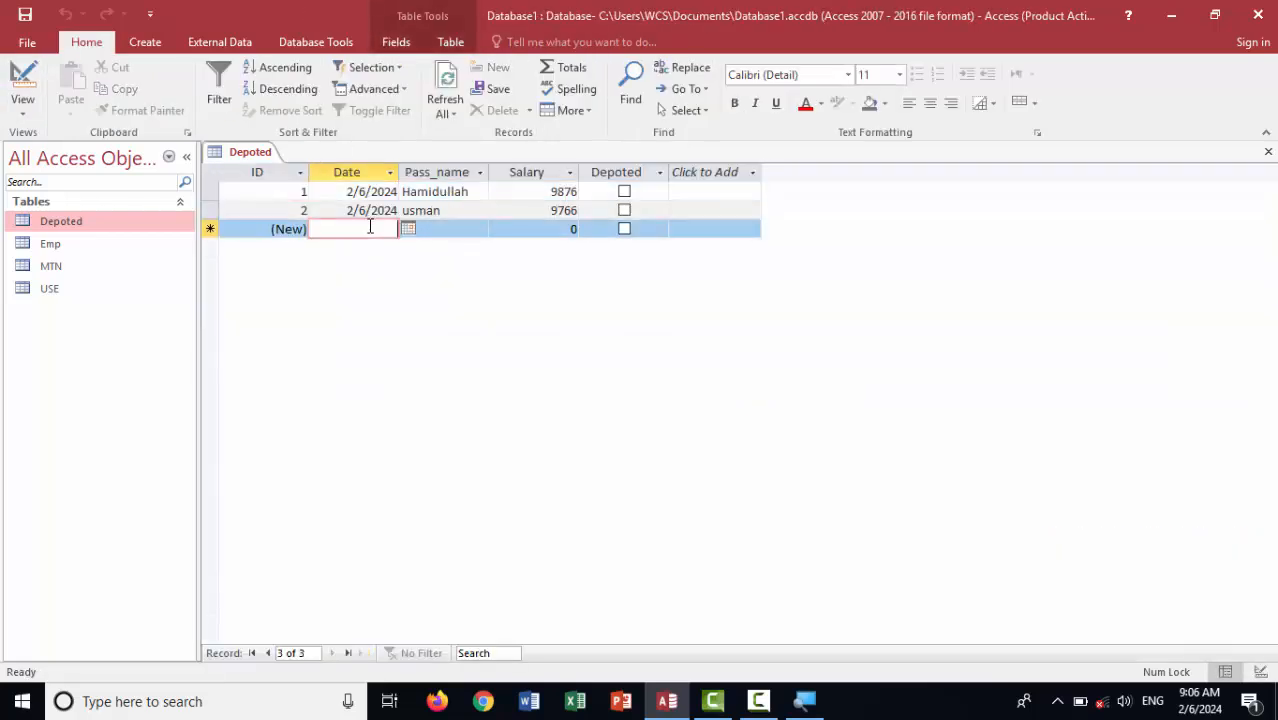
key(ctrl+semicolon)
key(Tab)
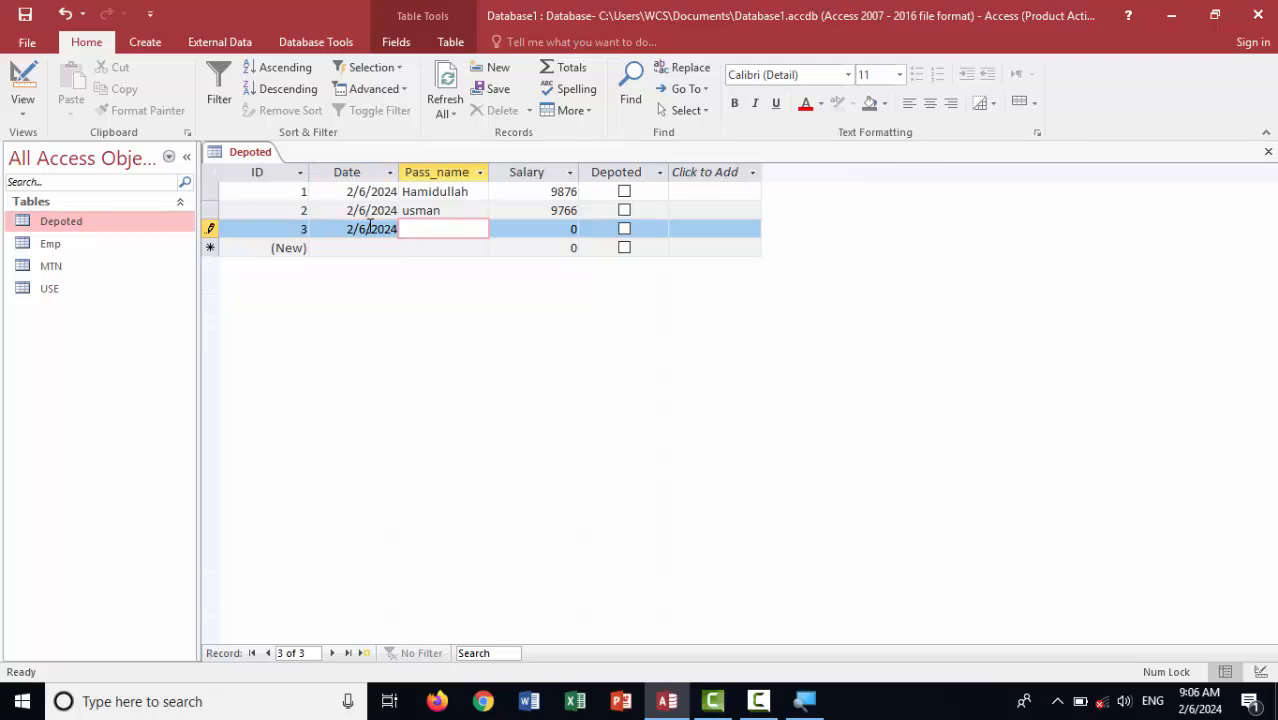
text(usma)
key(BackSpace)
key(BackSpace)
text(sman)
click(378, 237)
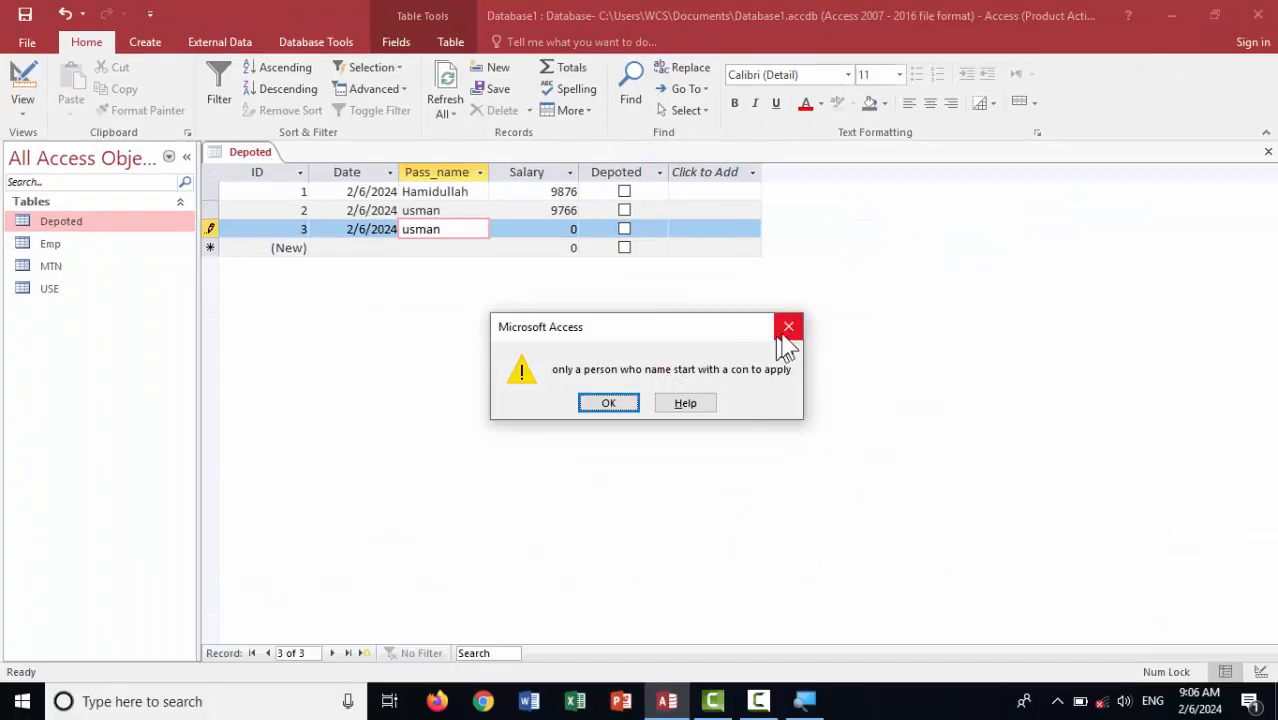
Dismiss the warning, replace the name with one starting with a, and save record 3
click(788, 327)
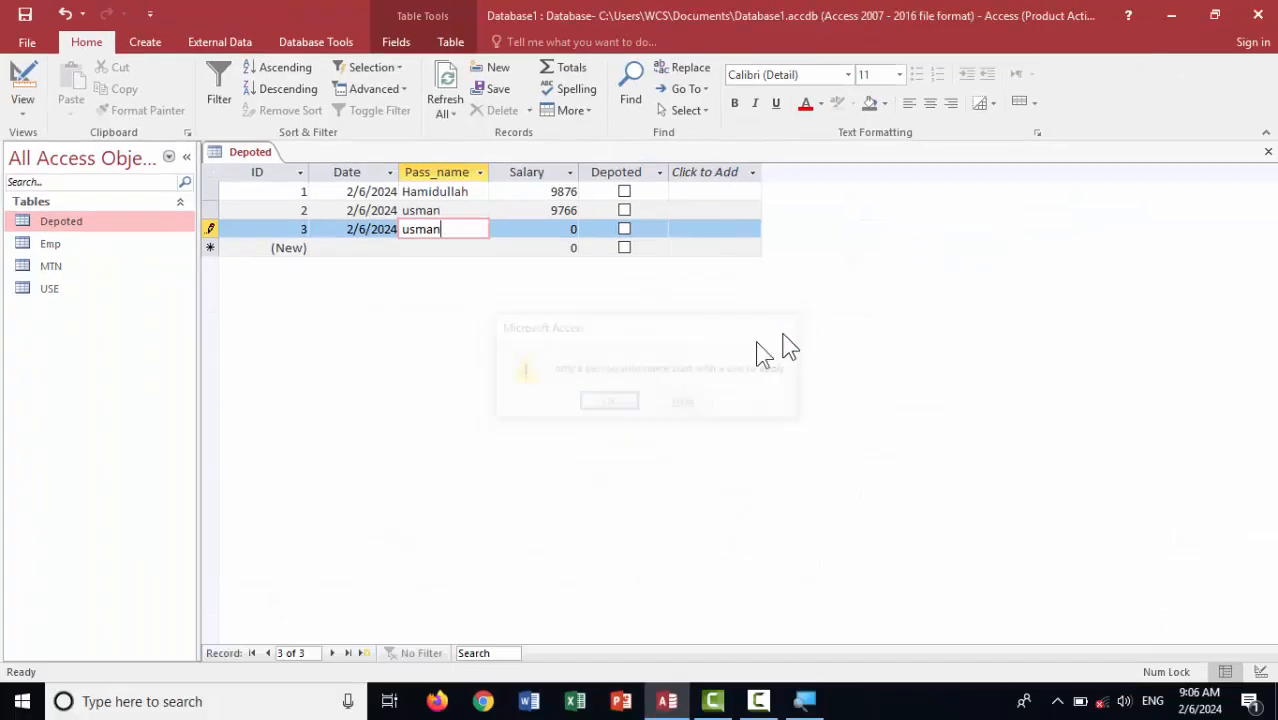
drag(451, 229, 350, 229)
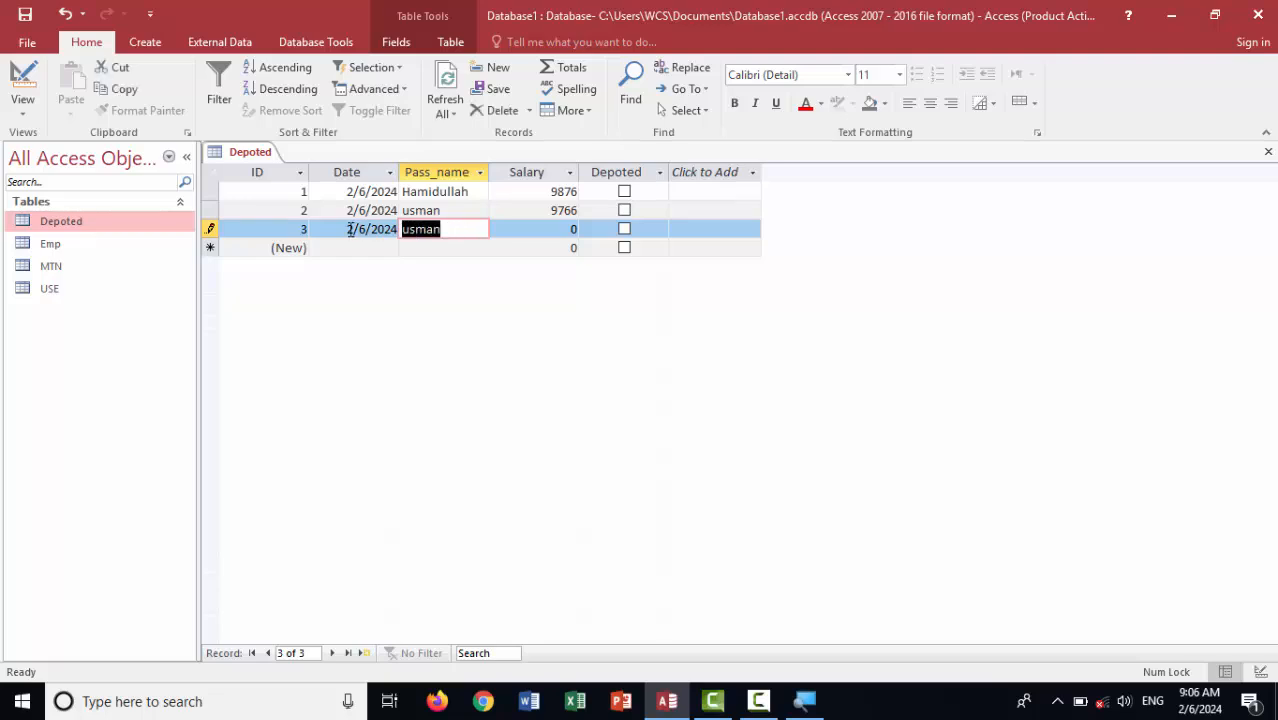
text(ali)
key(Tab)
key(Tab)
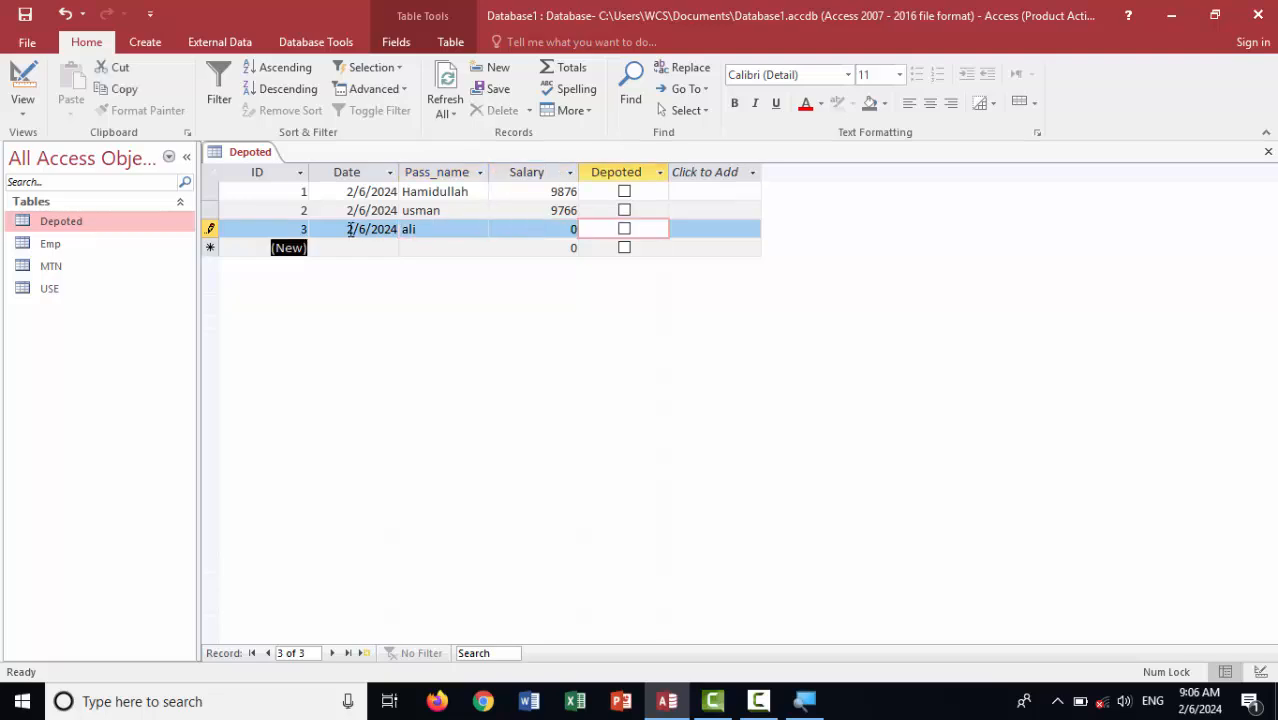
key(Tab)
Clear an invalid date entry and set record 4's date to 2/16/2024 from the calendar
text(;)
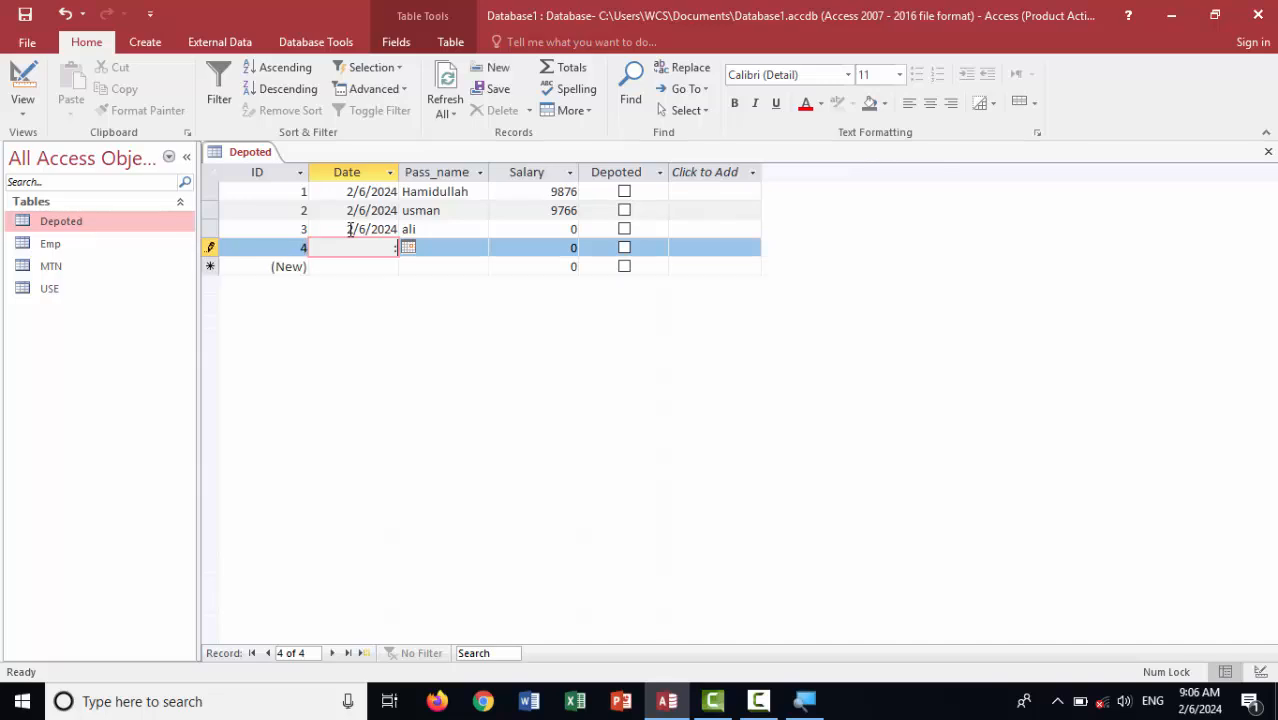
key(Tab)
key(Up)
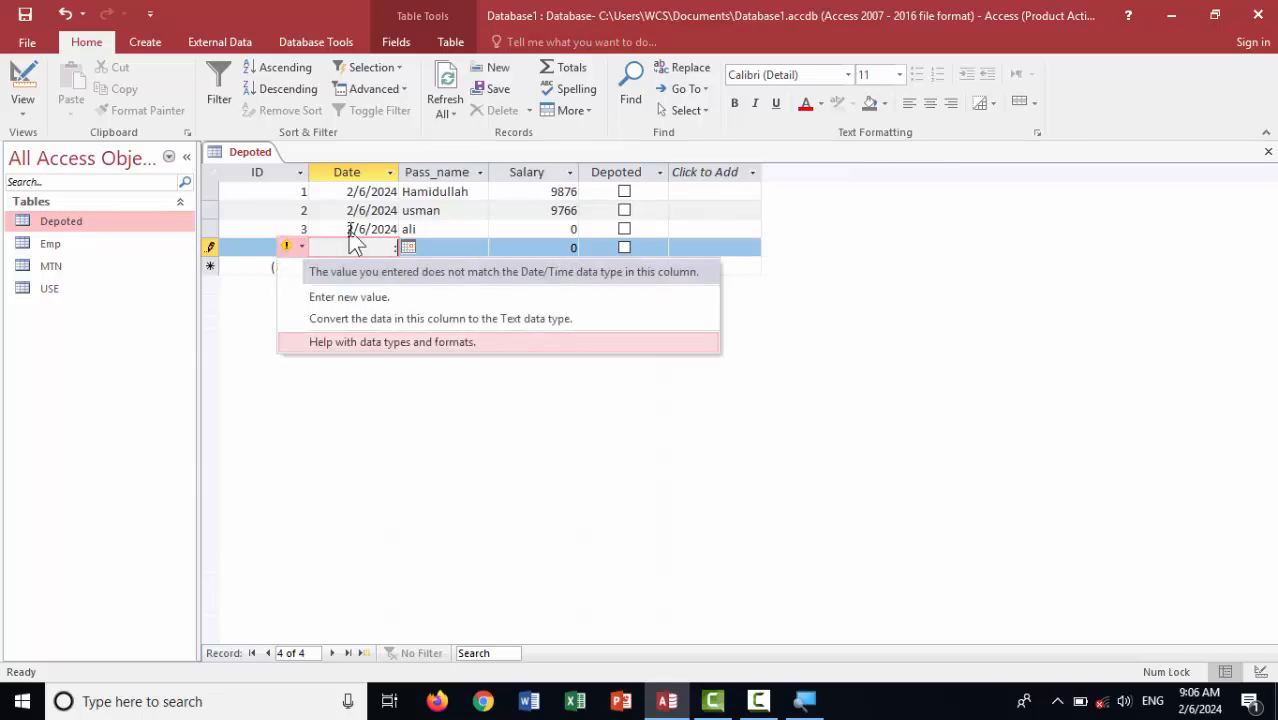
key(Down)
key(Down)
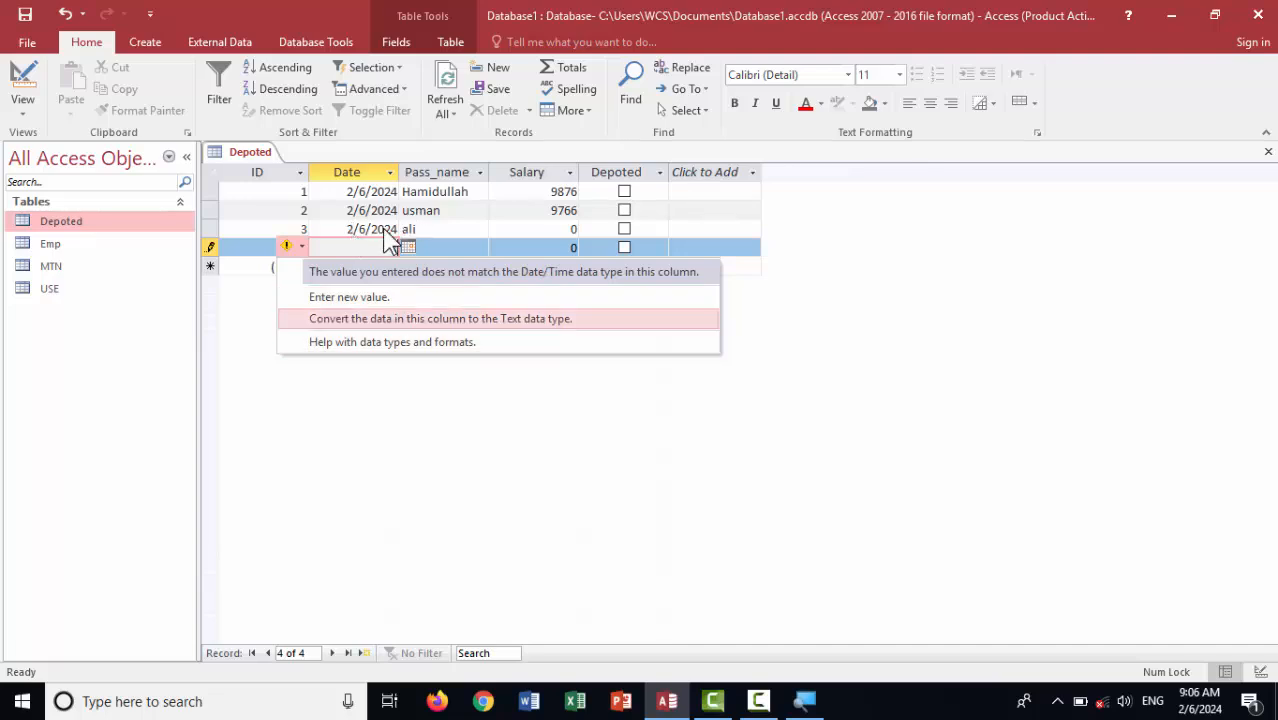
click(388, 247)
drag(389, 247, 423, 249)
key(BackSpace)
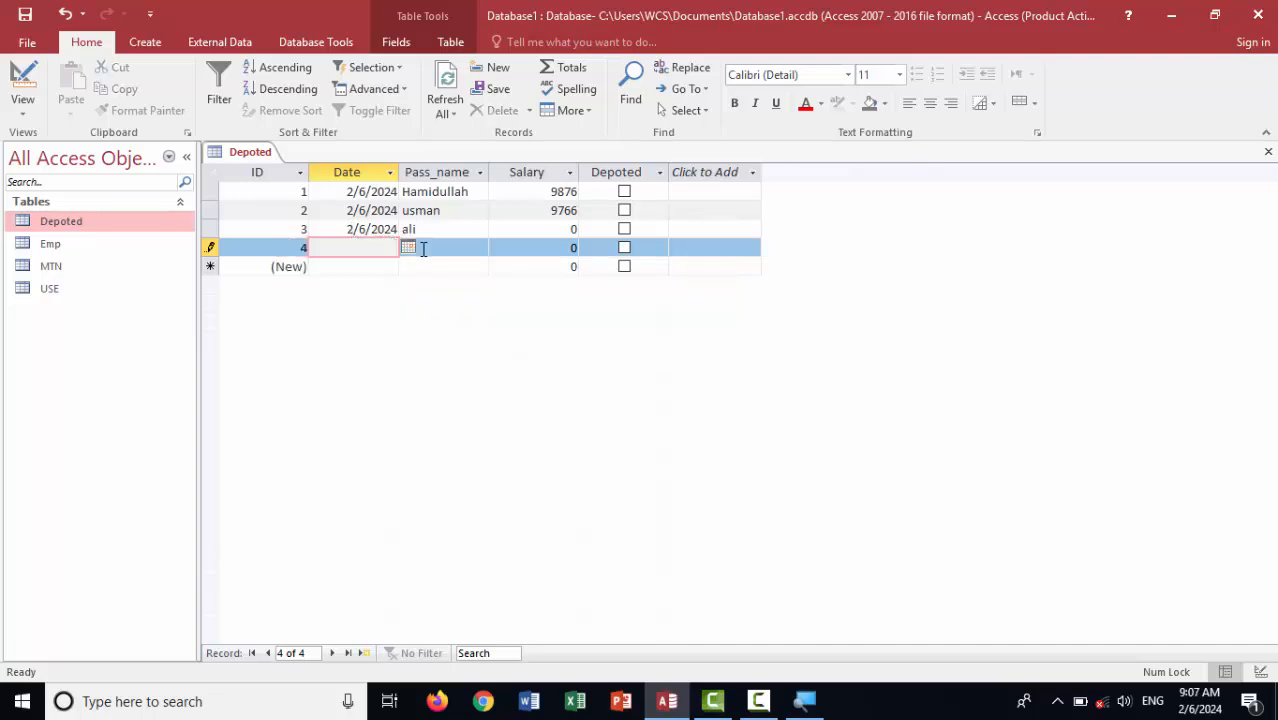
click(408, 247)
click(366, 332)
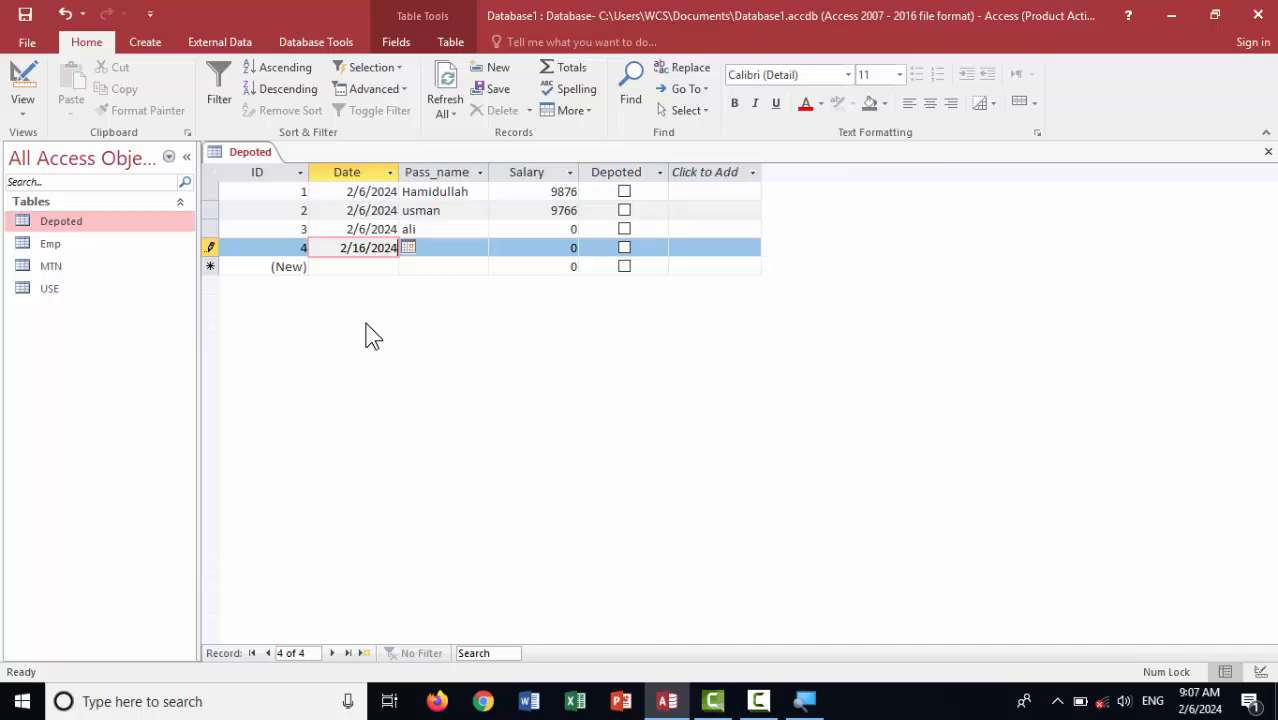
Give record 4 a name starting with a after a rejected name
click(448, 244)
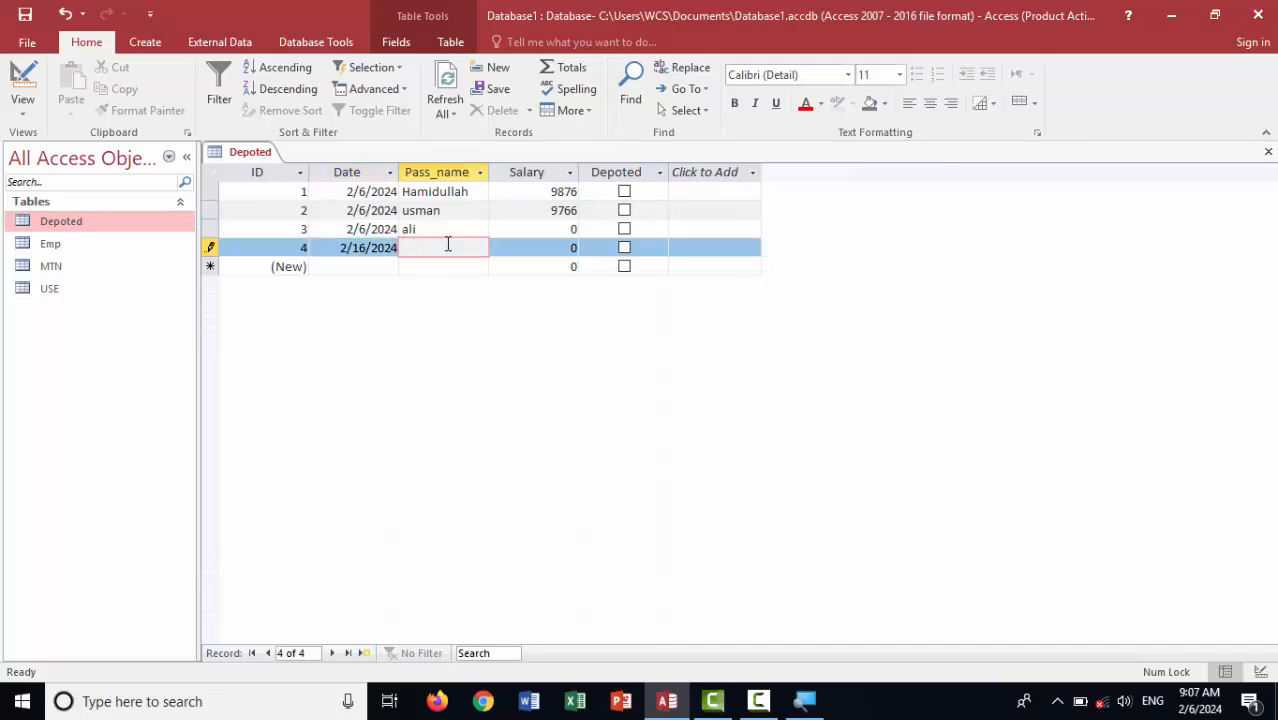
text(fawad)
key(Return)
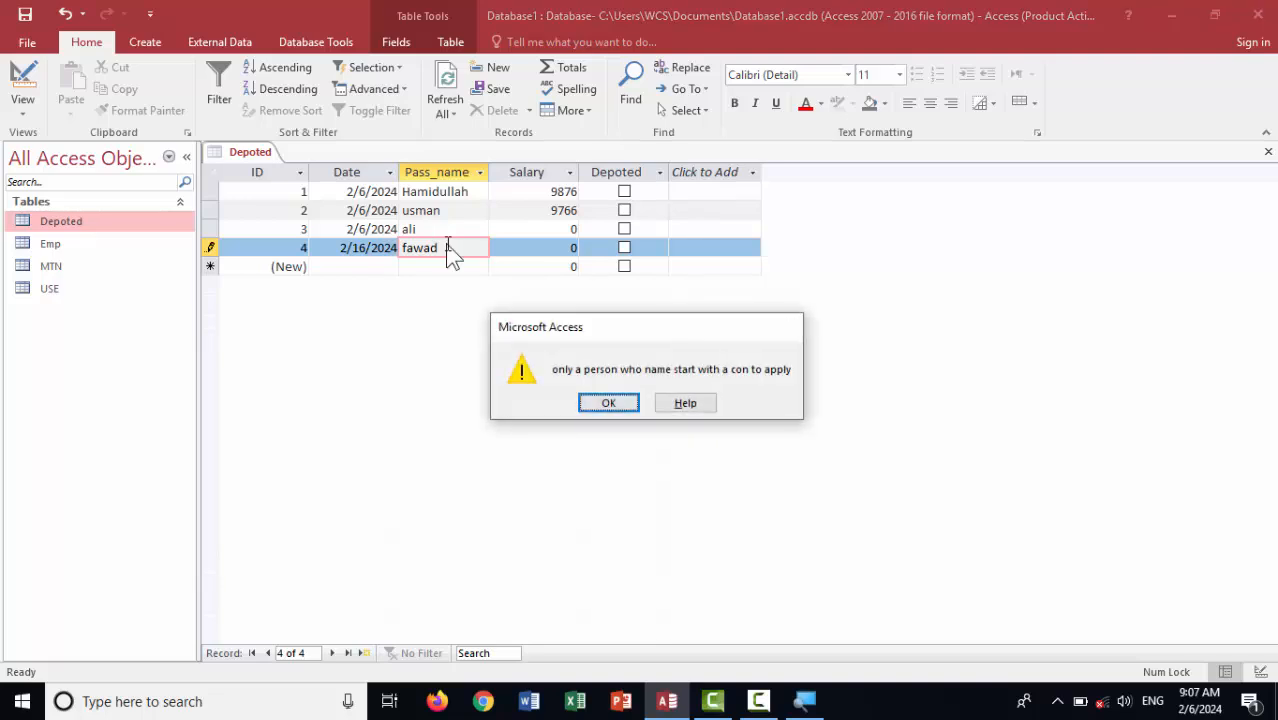
key(Return)
key(BackSpace)
key(BackSpace)
key(BackSpace)
key(BackSpace)
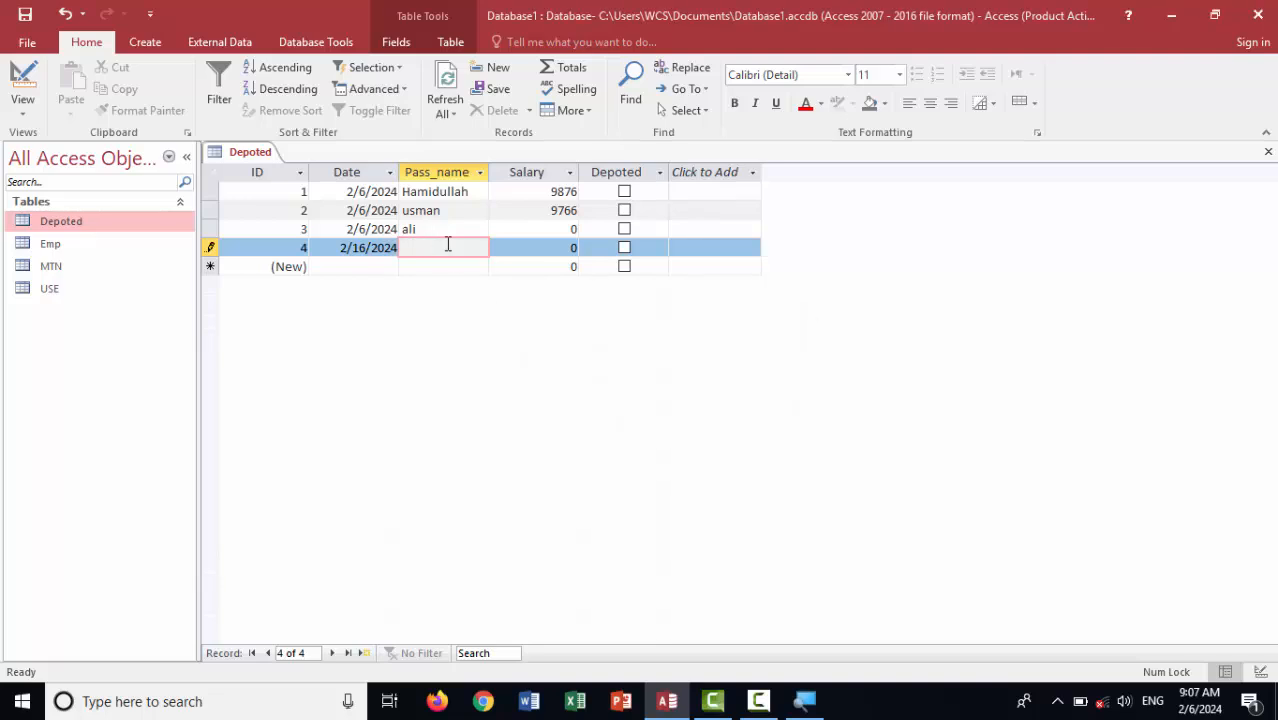
text(ahmad)
key(Tab)
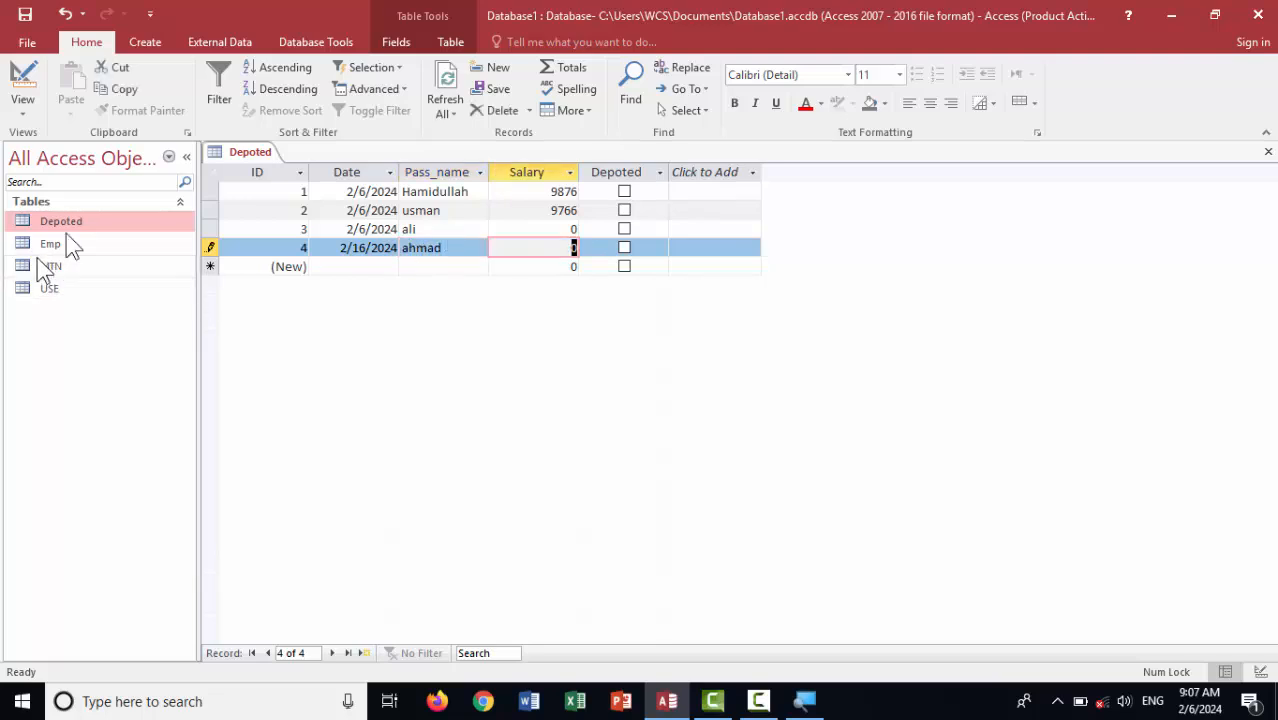
Close the Depoted table and start a new design-view table with an AutoNumber ID field
click(1268, 153)
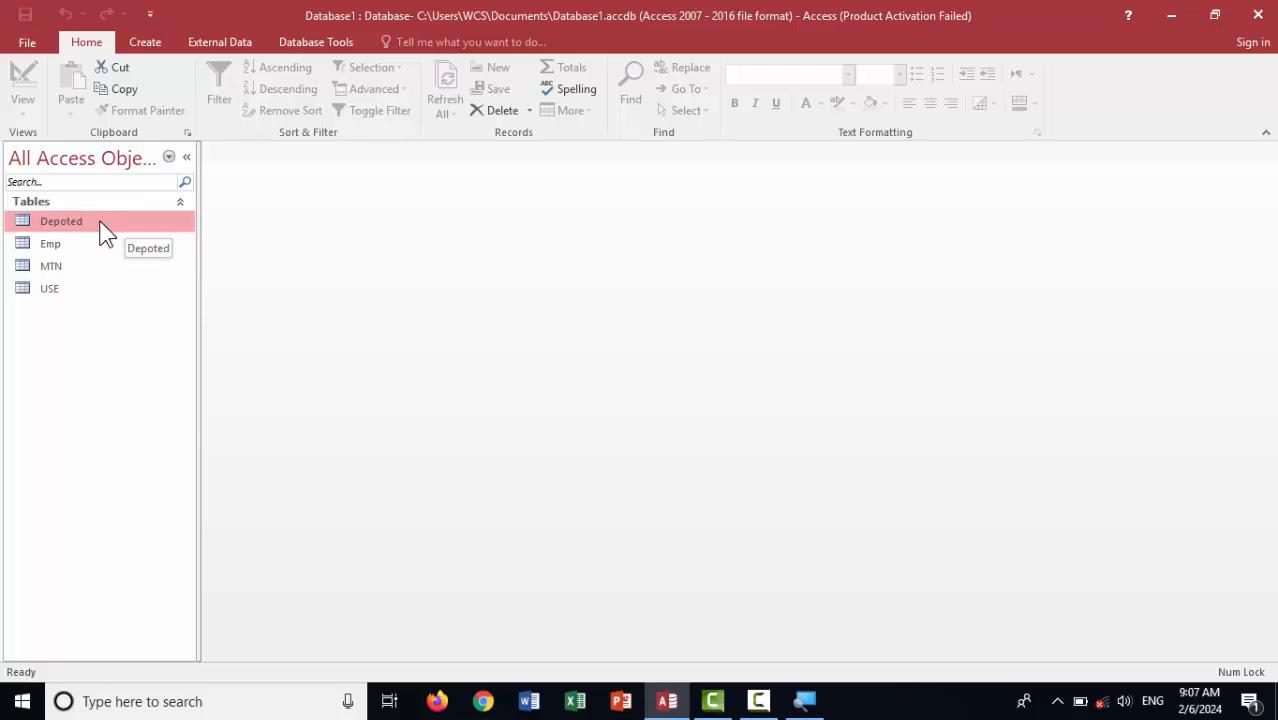
click(145, 43)
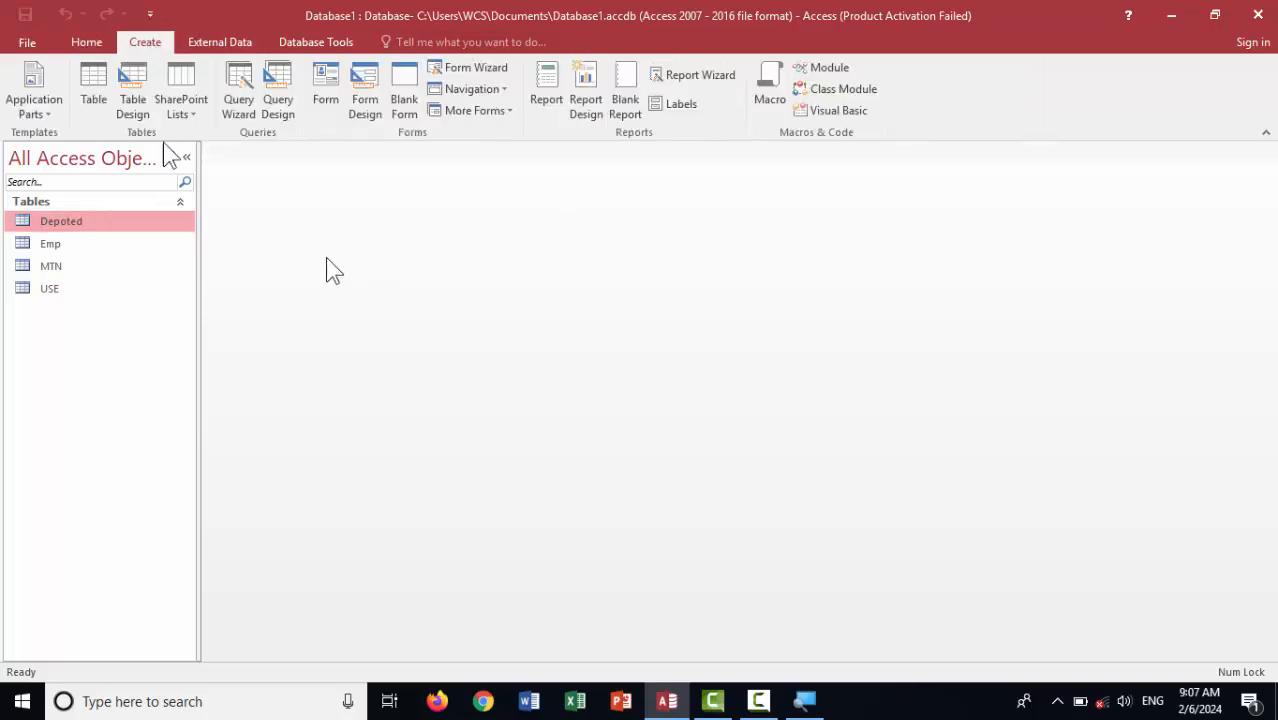
click(132, 101)
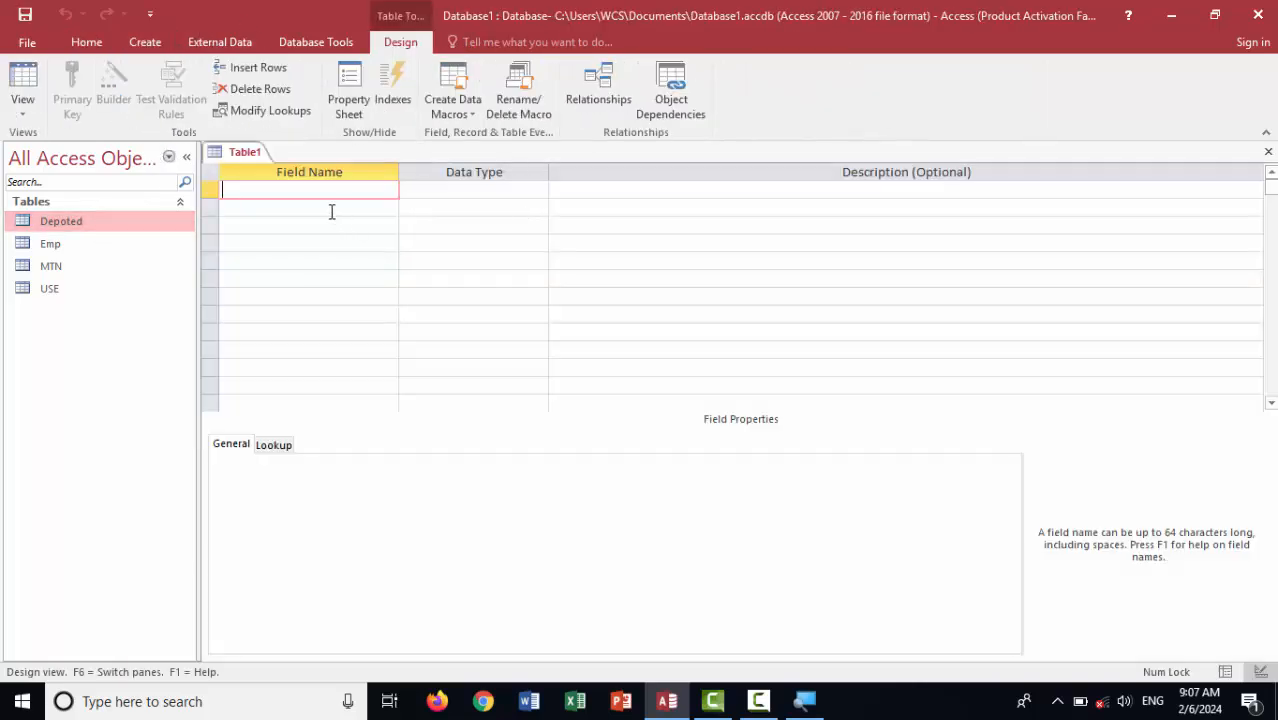
text(OS)
key(BackSpace)
key(BackSpace)
text(ID)
key(Tab)
text(a)
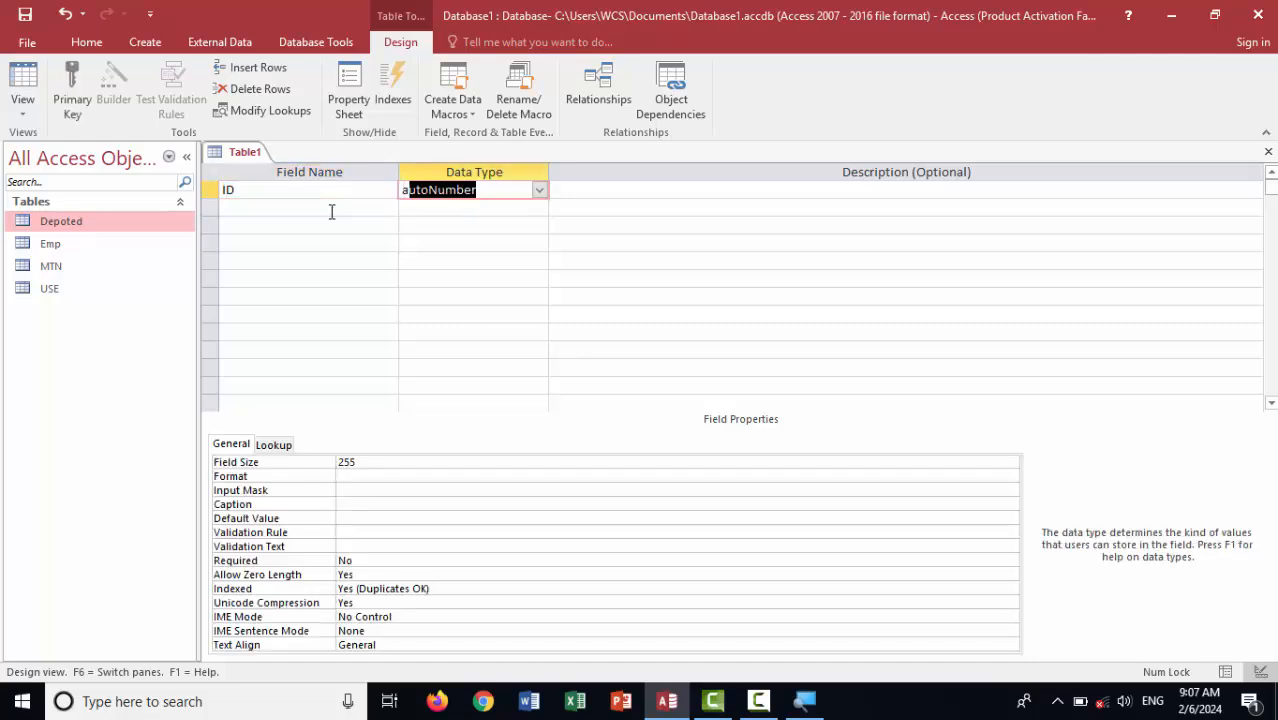
key(Tab)
key(Tab)
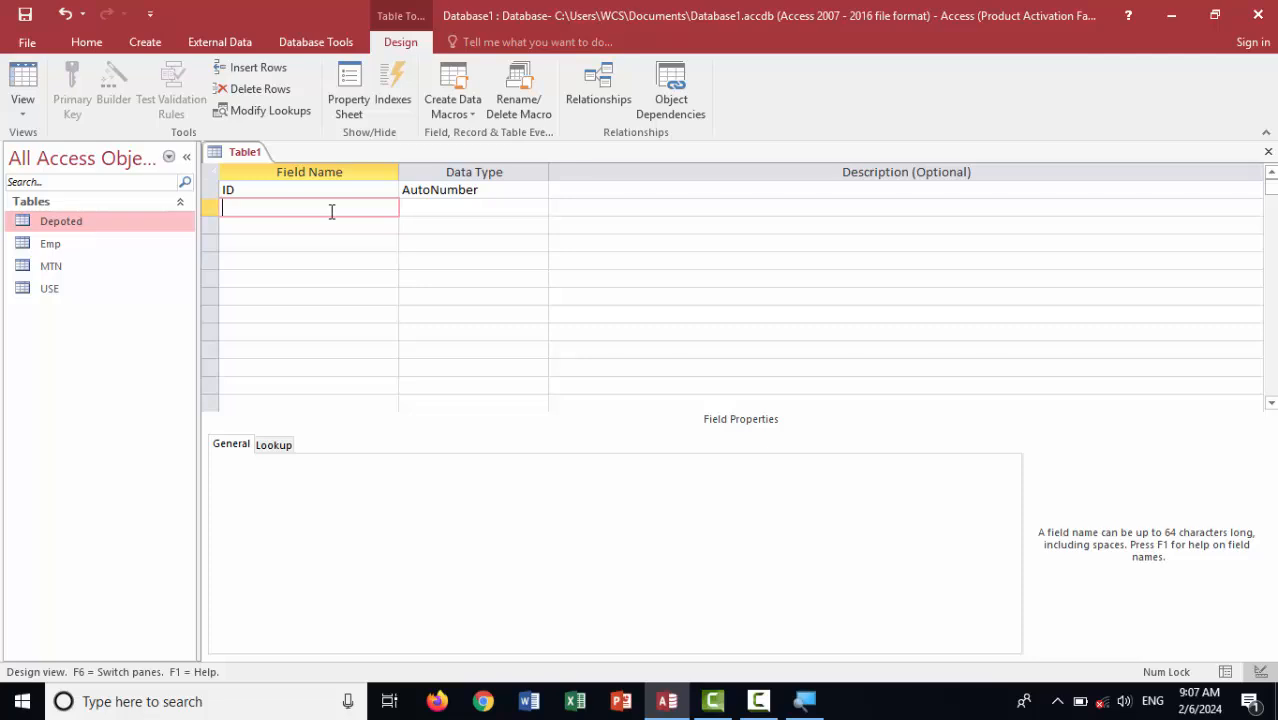
Add a Short Text field named Pass_Name with the description 'Passenger NAME'
text(E_Name)
key(Caps_Lock)
key(Tab)
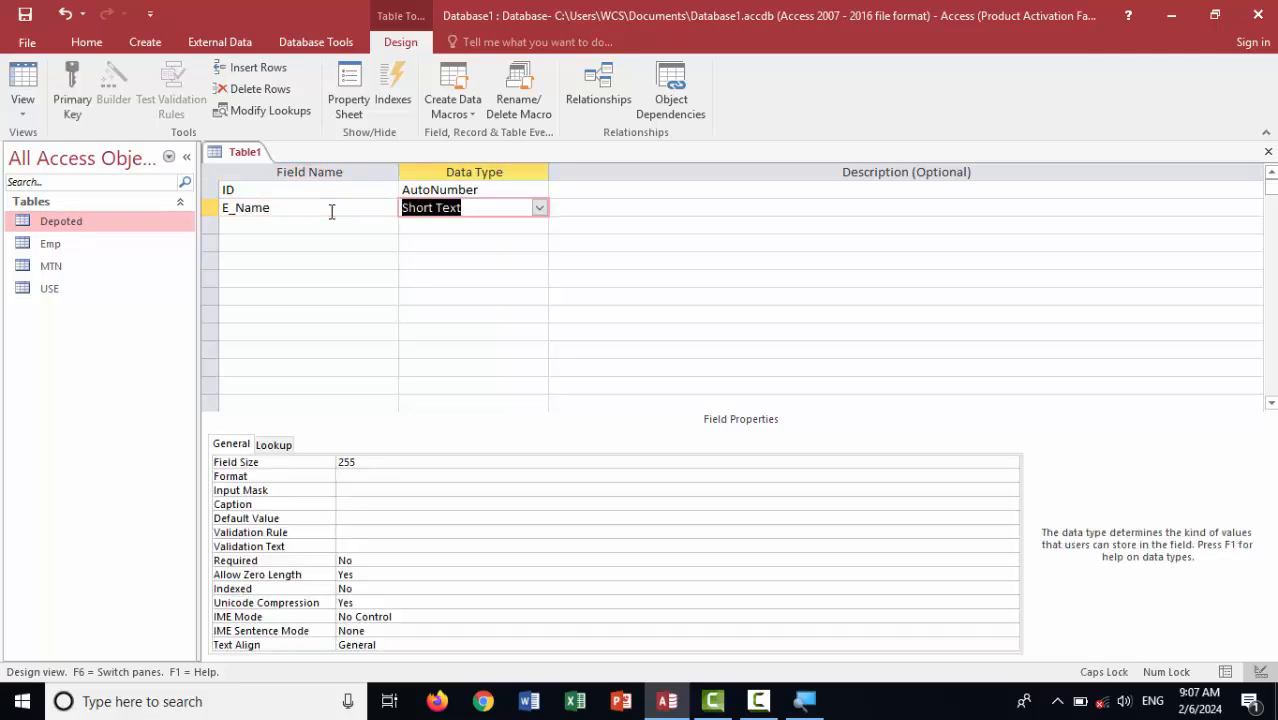
key(Tab)
key(Tab)
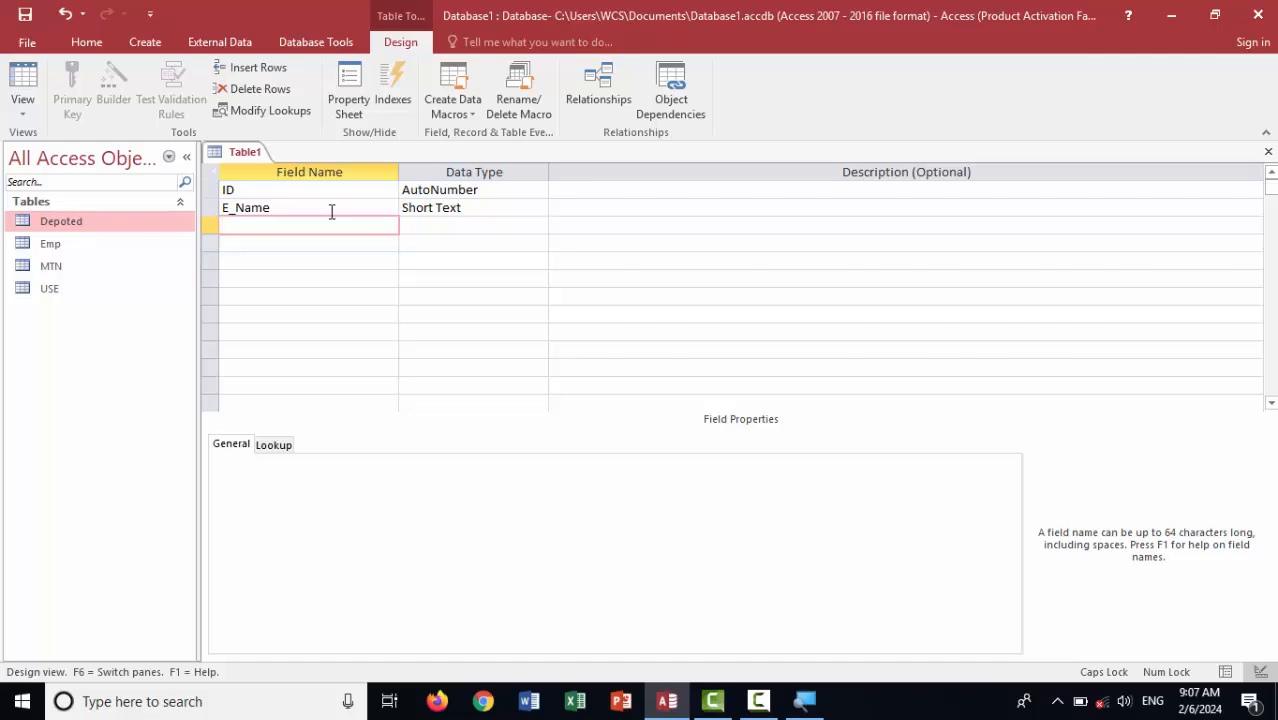
key(Caps_Lock)
drag(229, 208, 190, 215)
text(Pass)
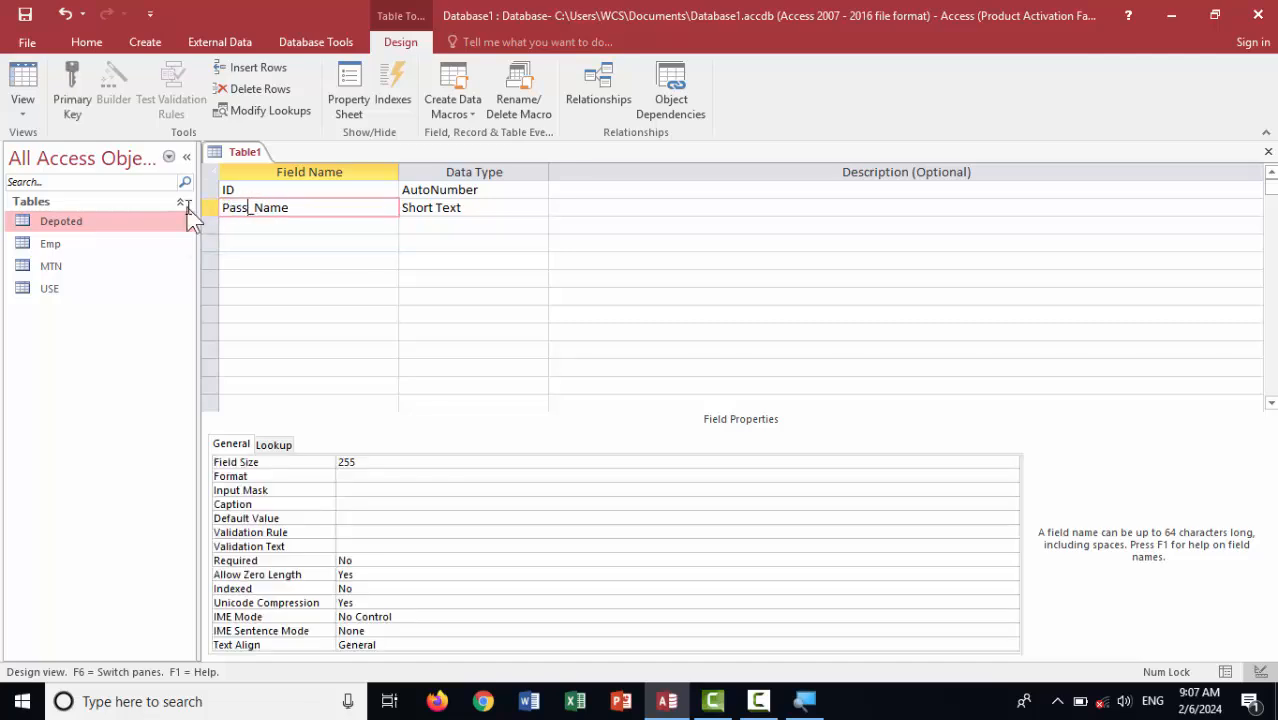
click(228, 227)
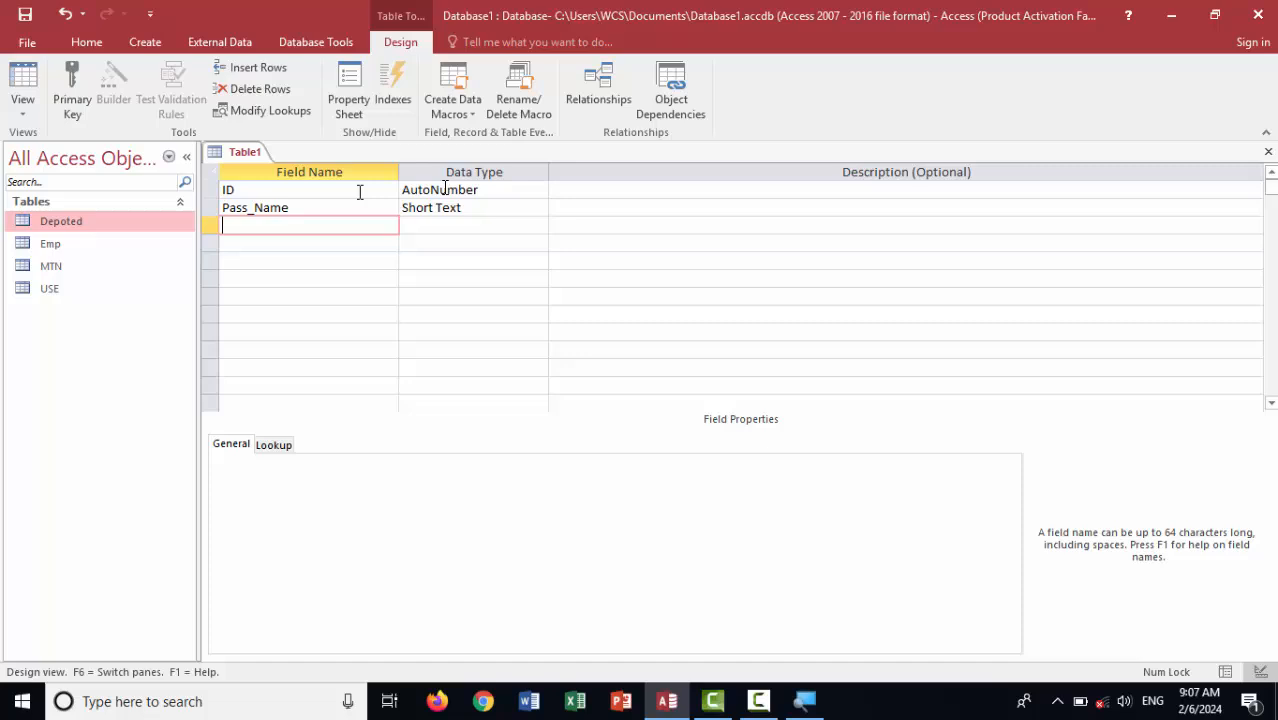
click(593, 207)
text(Passenger)
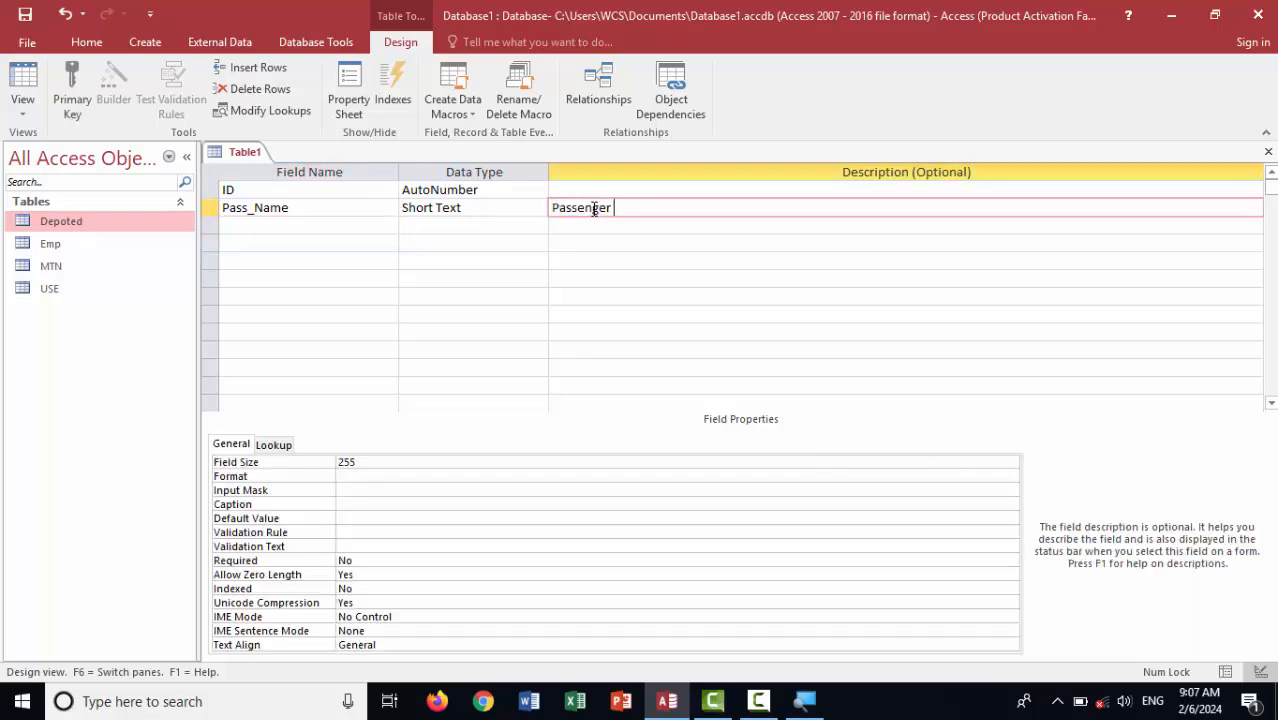
key(Caps_Lock)
text(NAME)
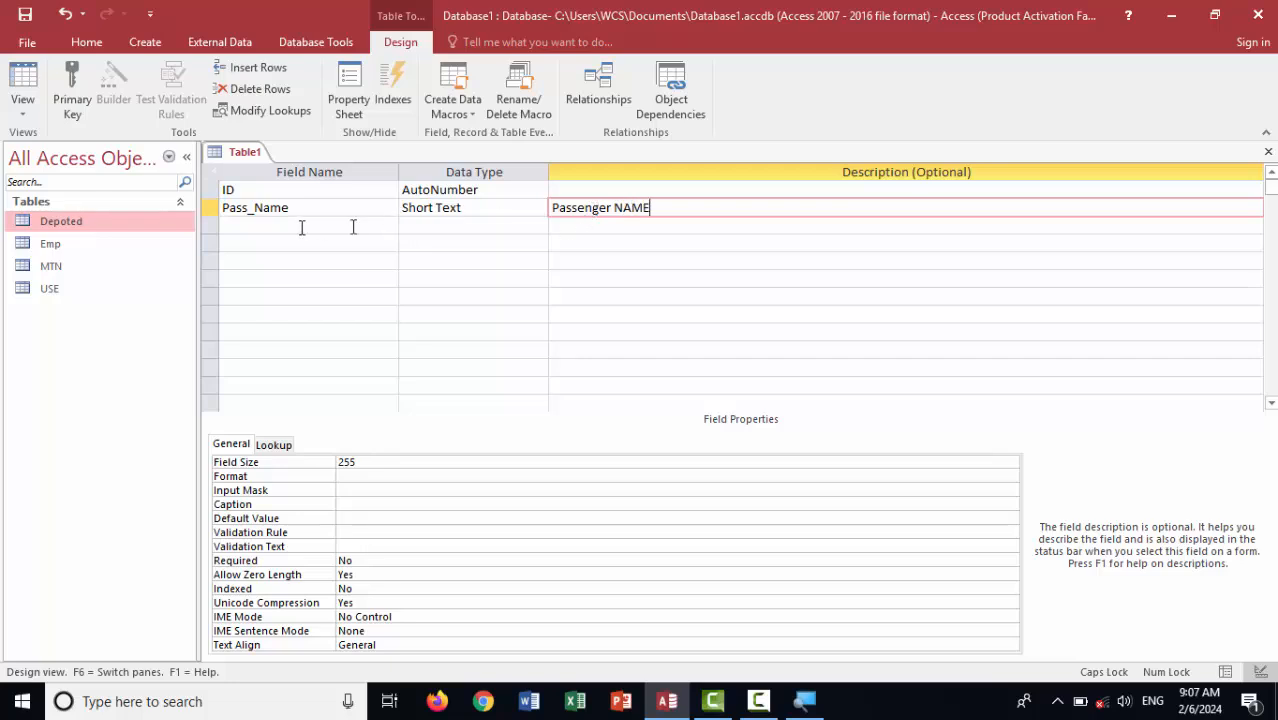
Add a third Short Text field named Passport No and select it
click(284, 227)
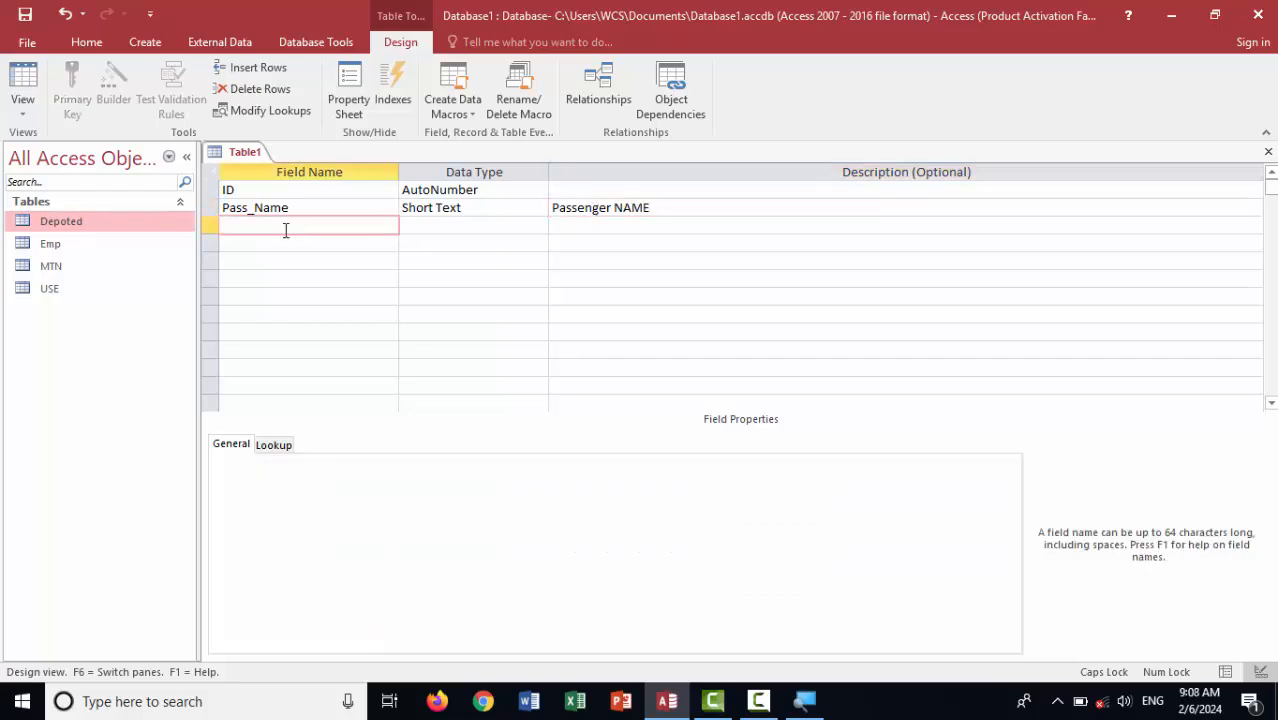
key(Caps_Lock)
text(assport No)
key(Tab)
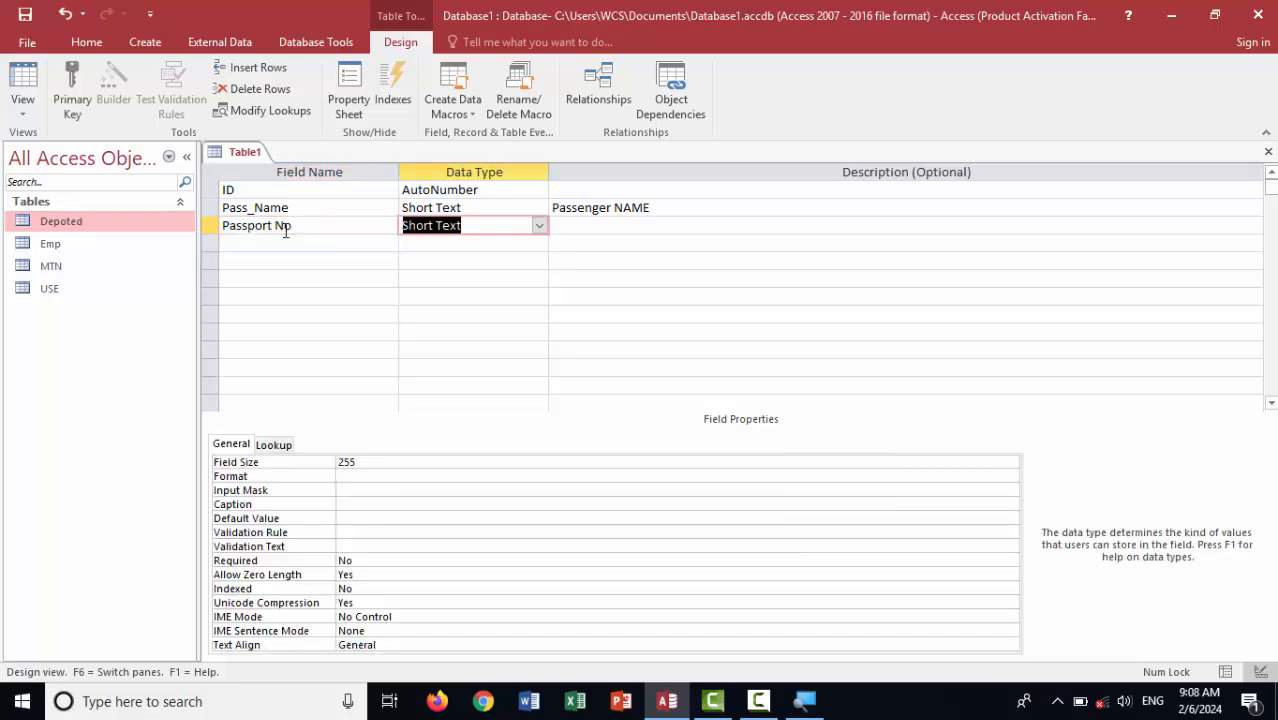
click(540, 244)
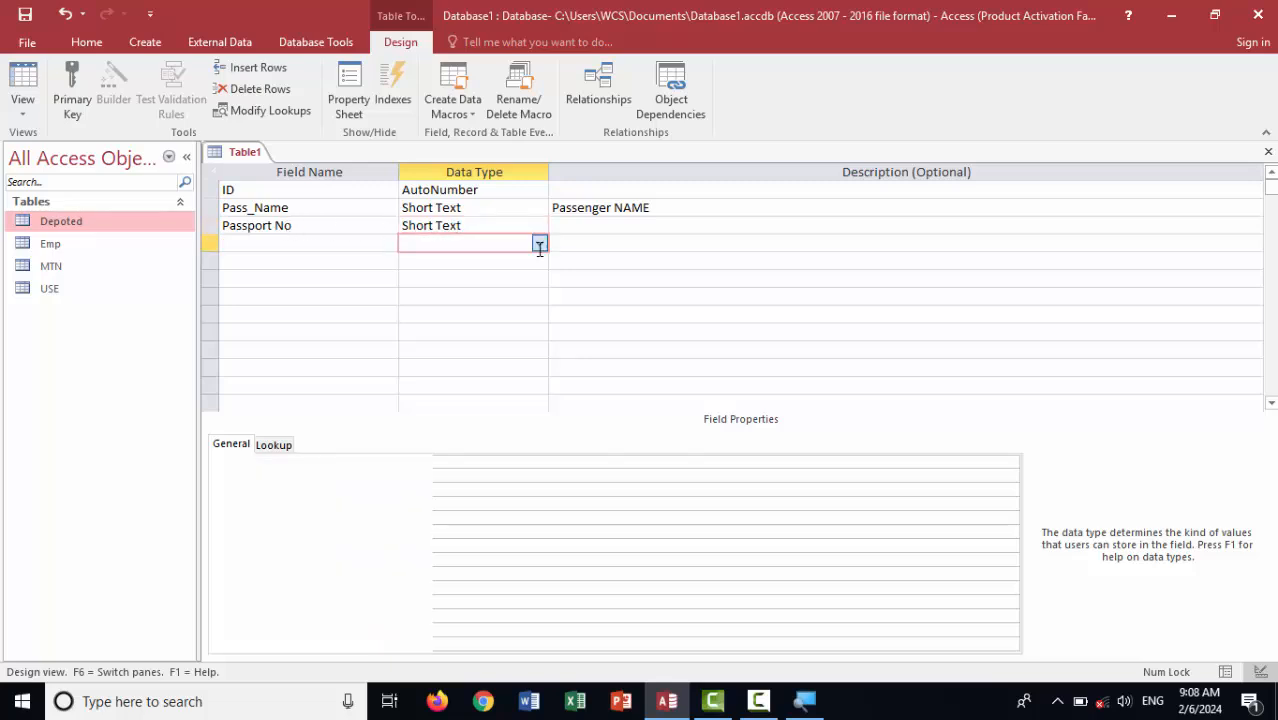
click(474, 223)
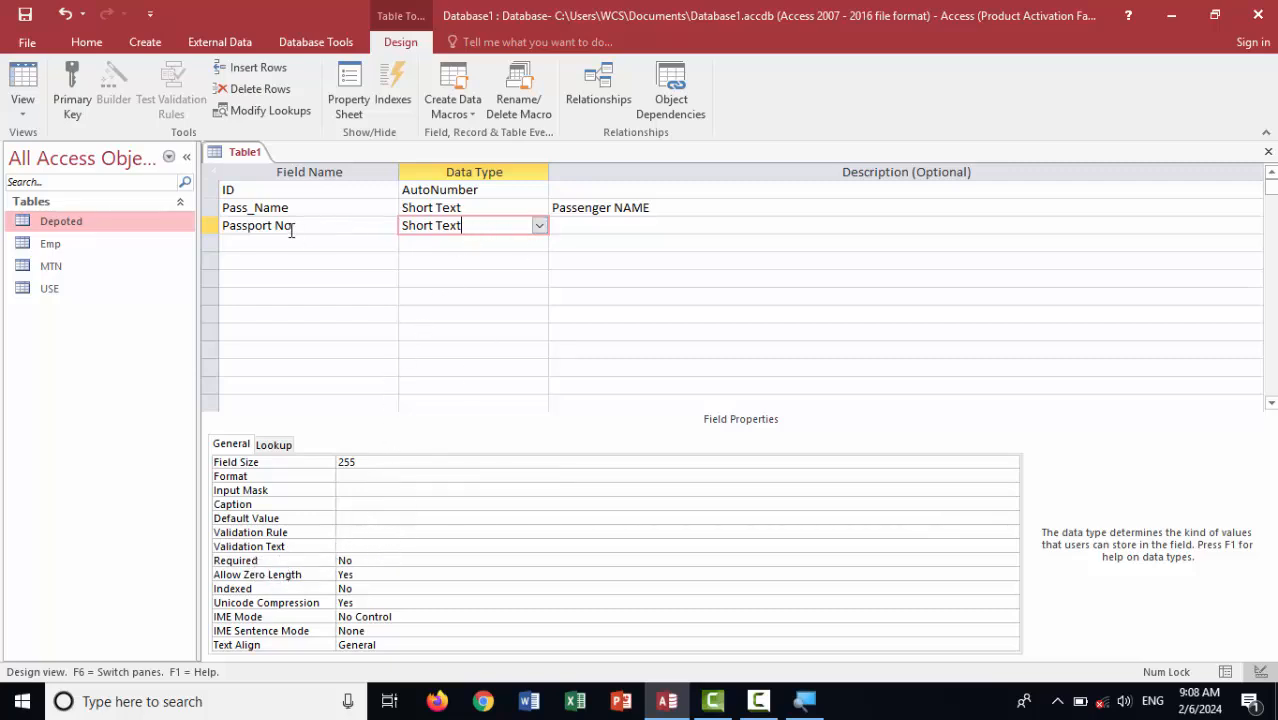
Set the Passport No field's Required property to Yes
click(384, 559)
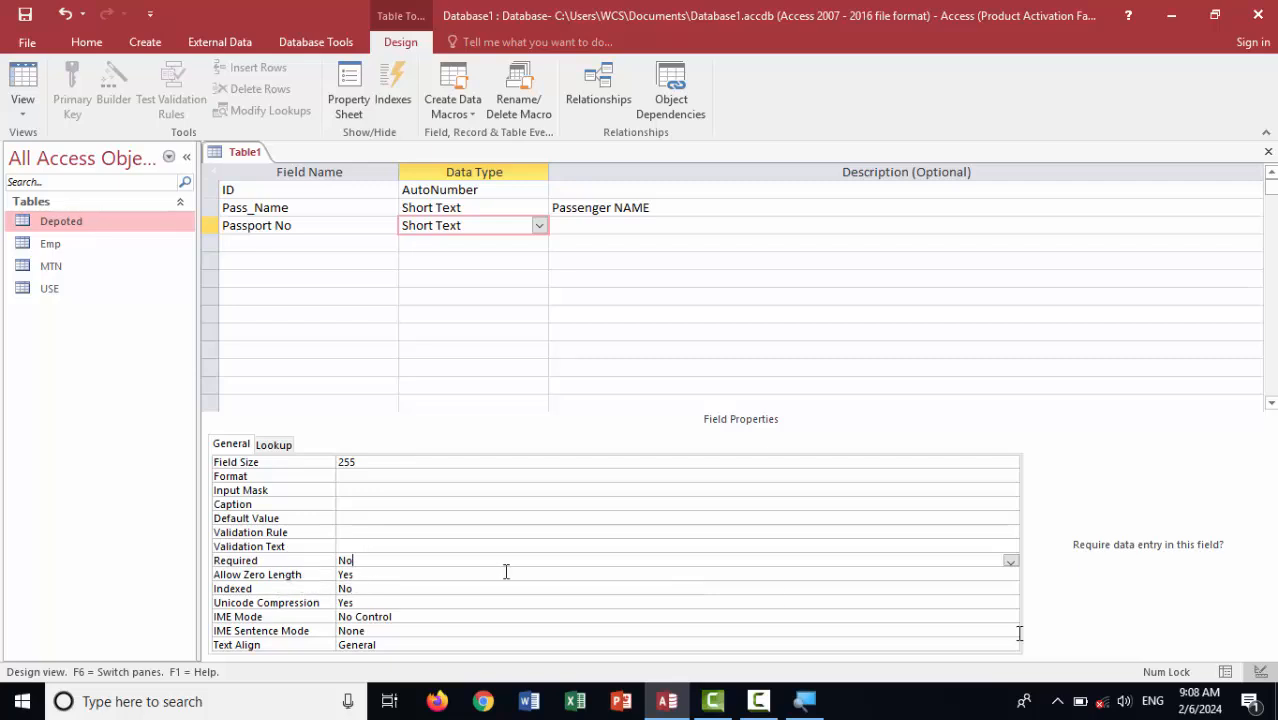
click(1011, 561)
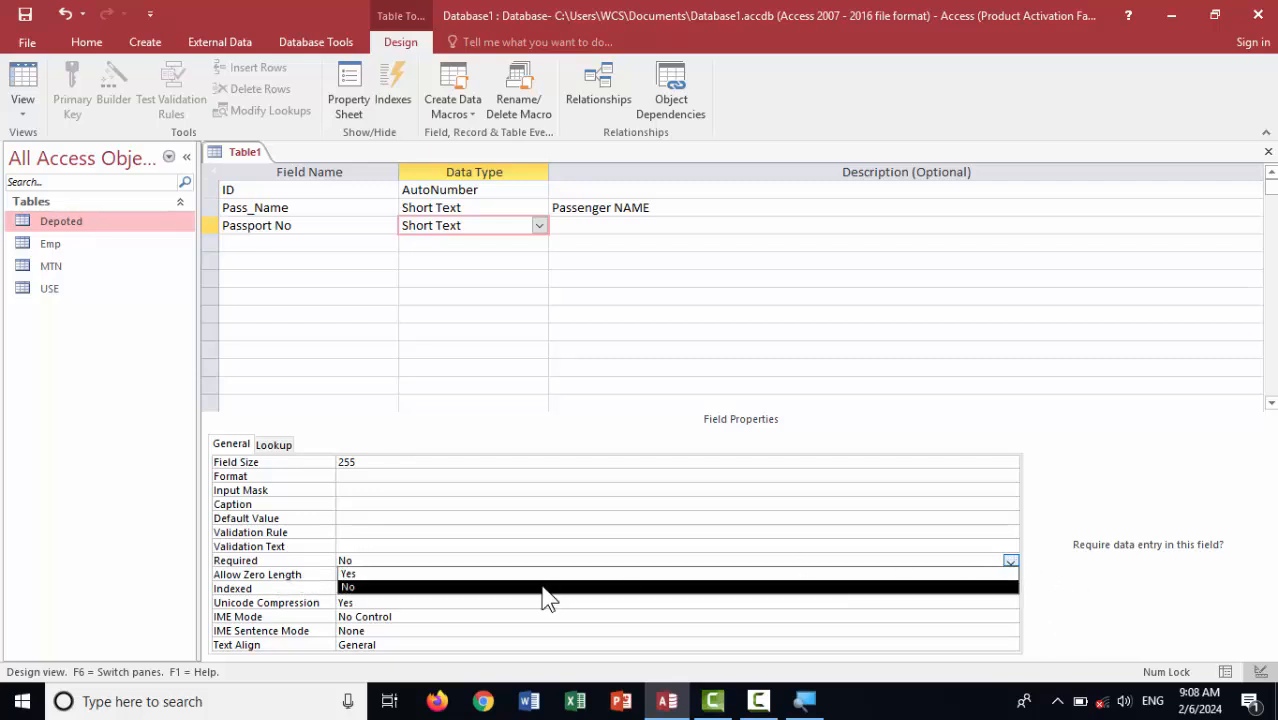
click(385, 576)
click(378, 546)
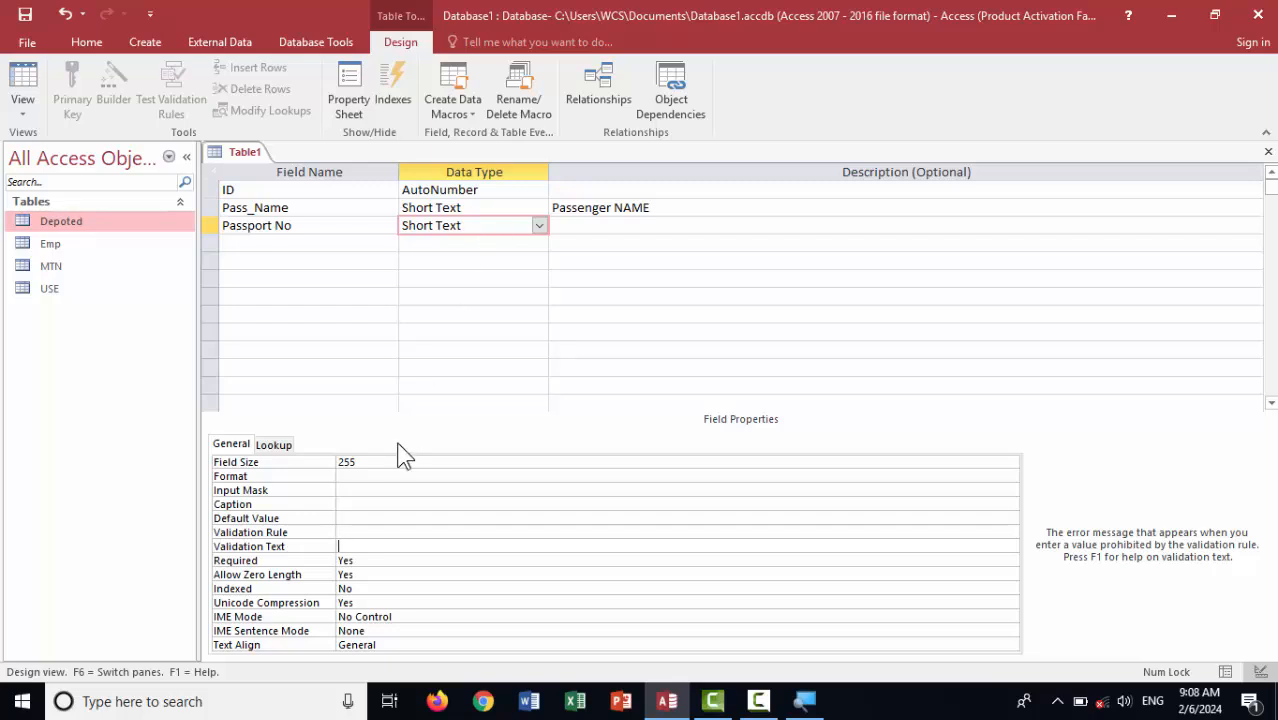
Save the new table as PassPort
key(ctrl+s)
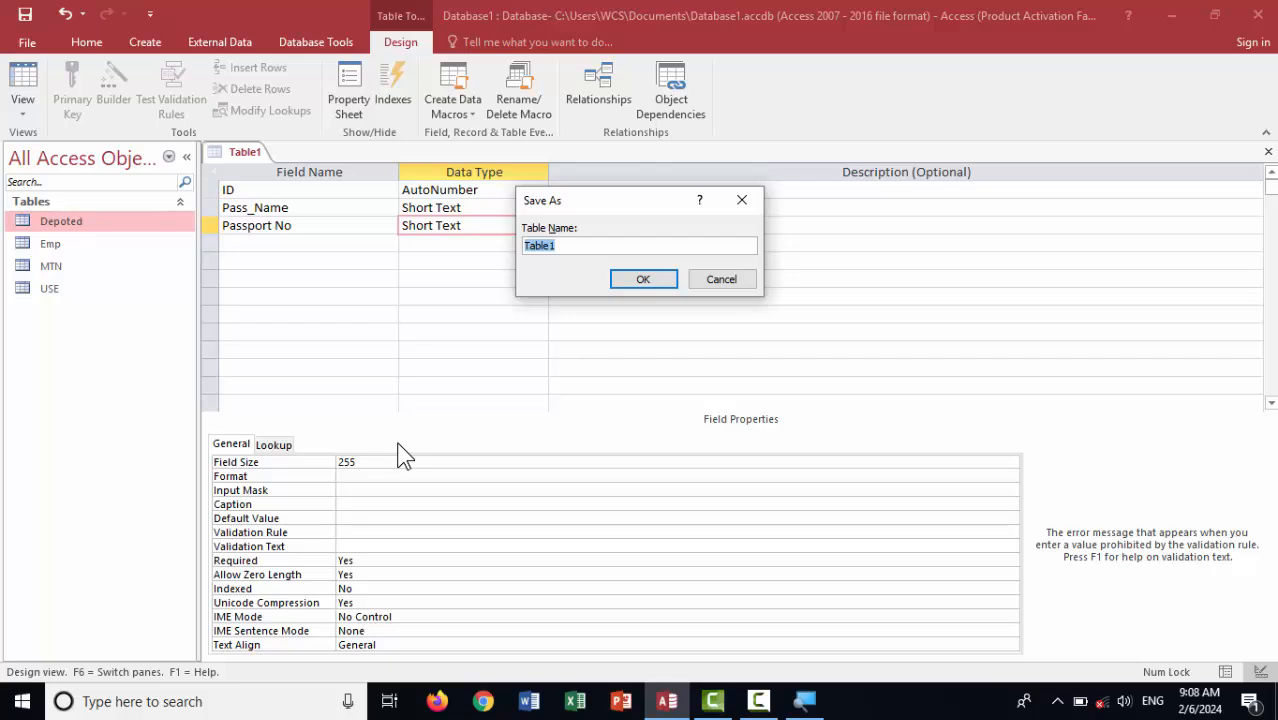
text(PassPort)
key(Return)
key(Return)
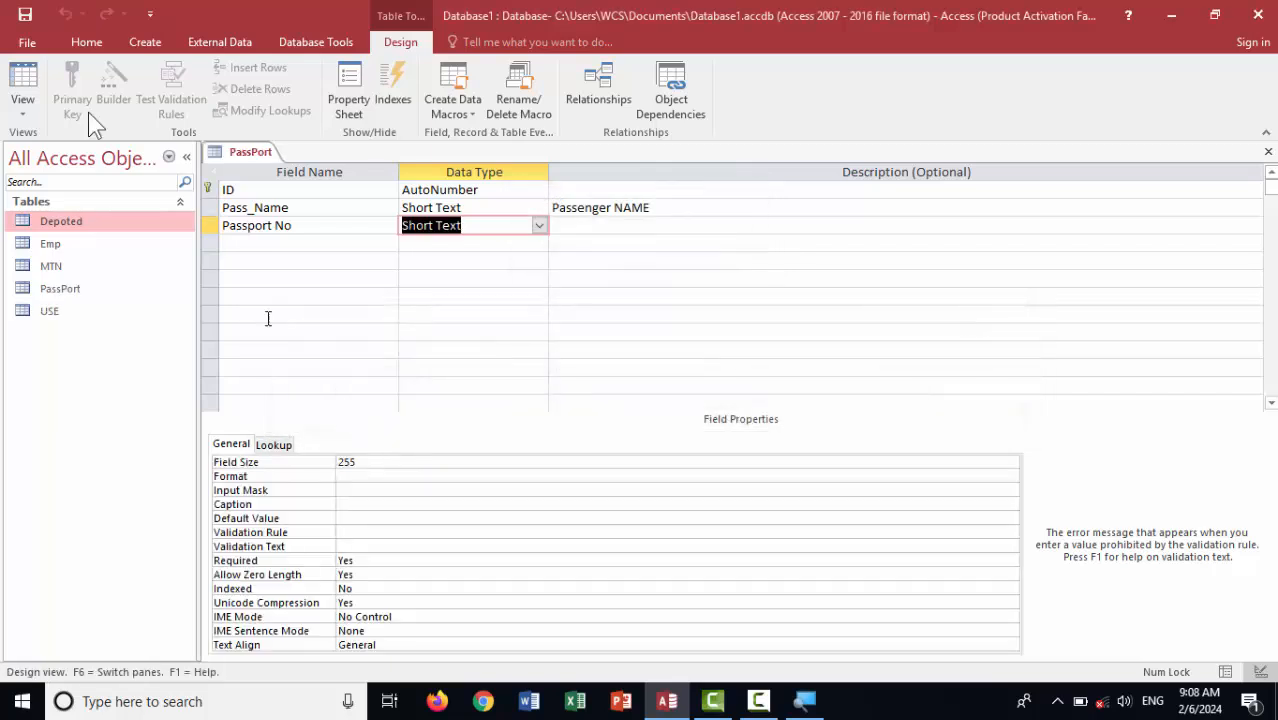
In Datasheet view, add passenger ali, hit the required-value warning, then give Passport No 456787
click(22, 80)
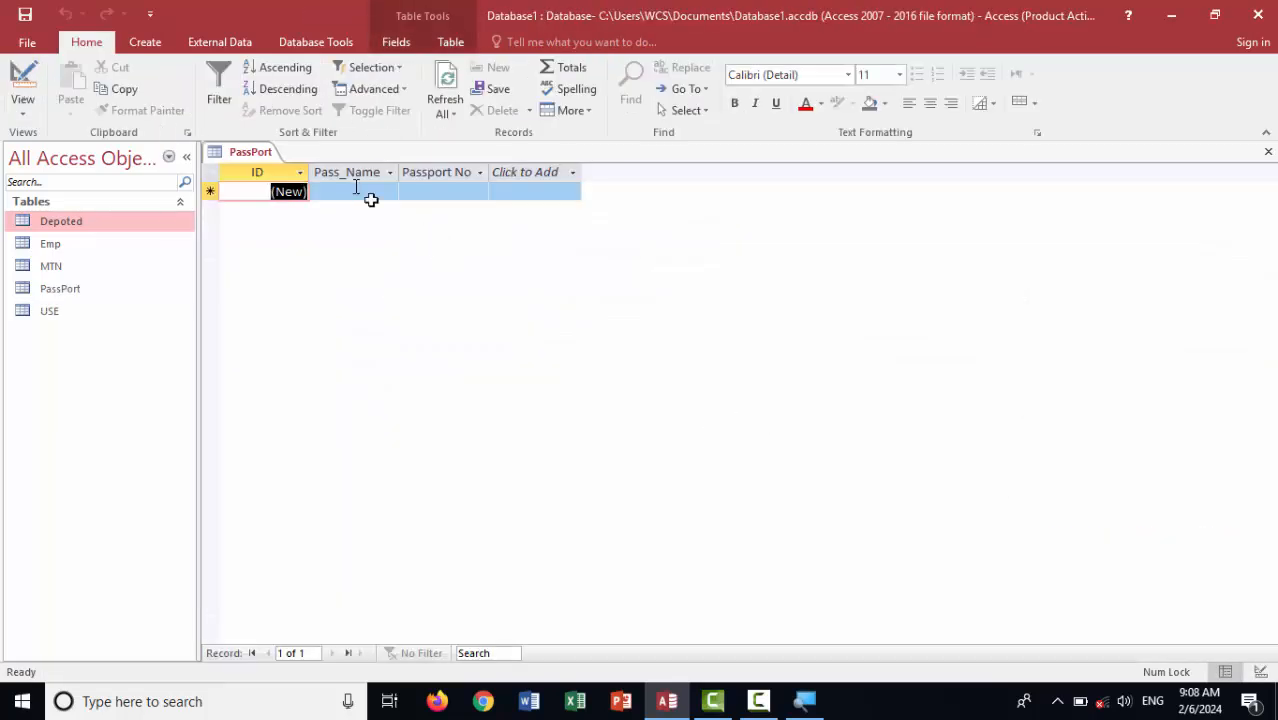
click(354, 190)
text(lai)
key(Tab)
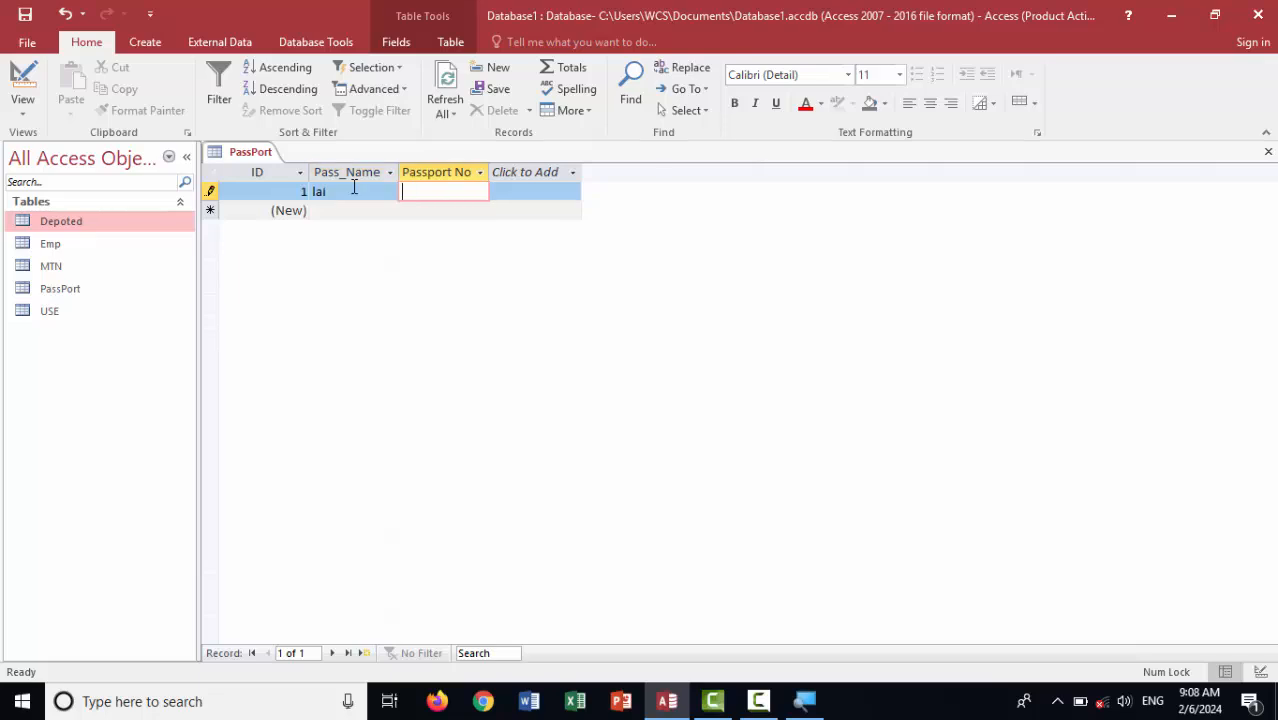
click(354, 190)
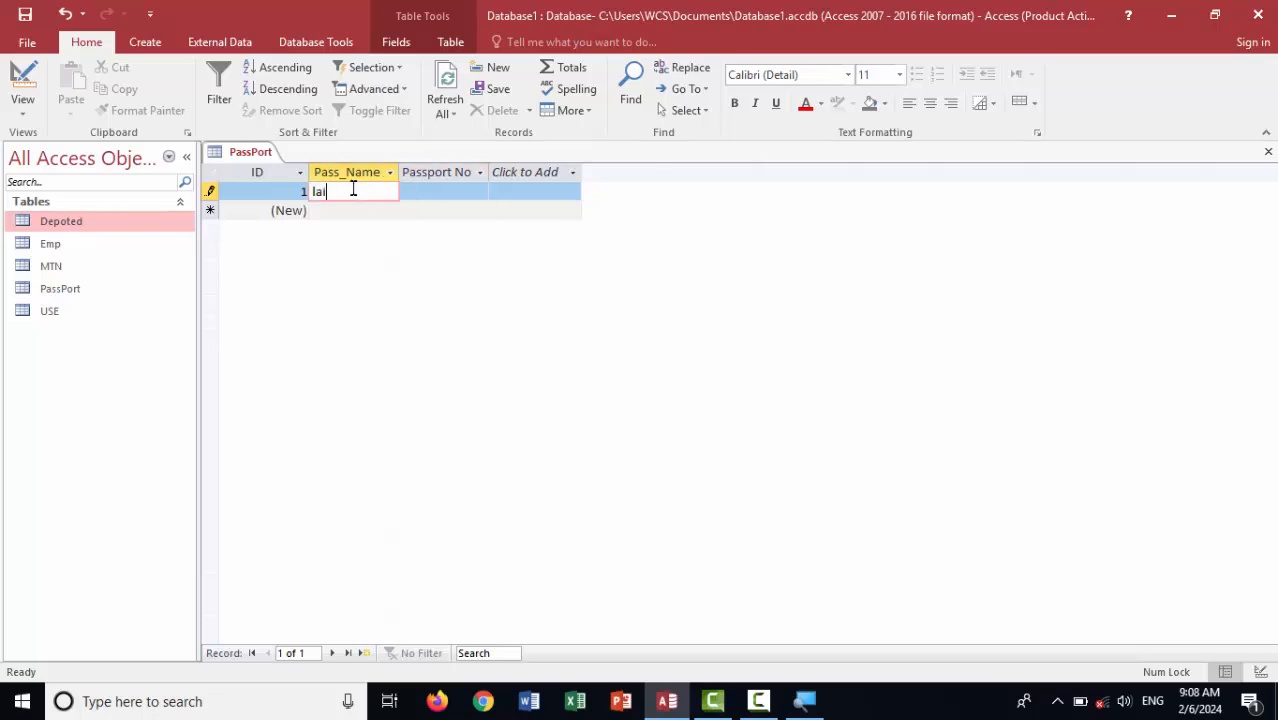
double_click(353, 190)
text(ali)
key(Tab)
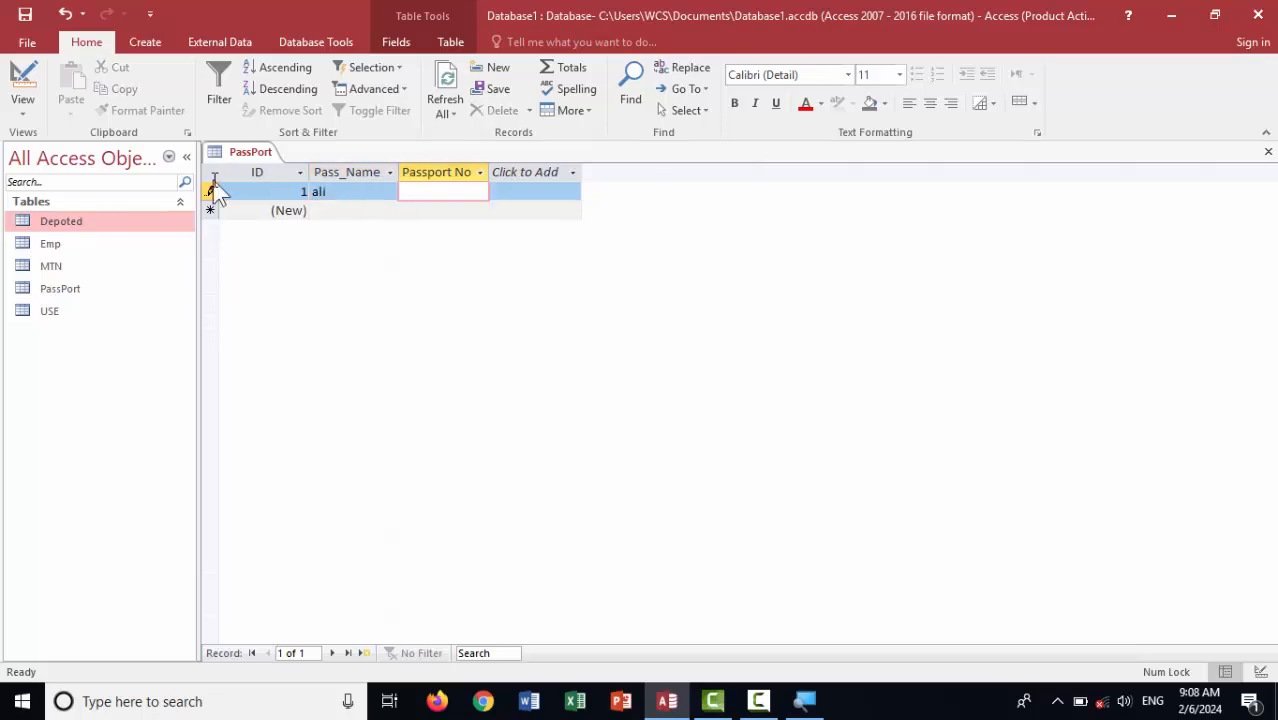
click(212, 186)
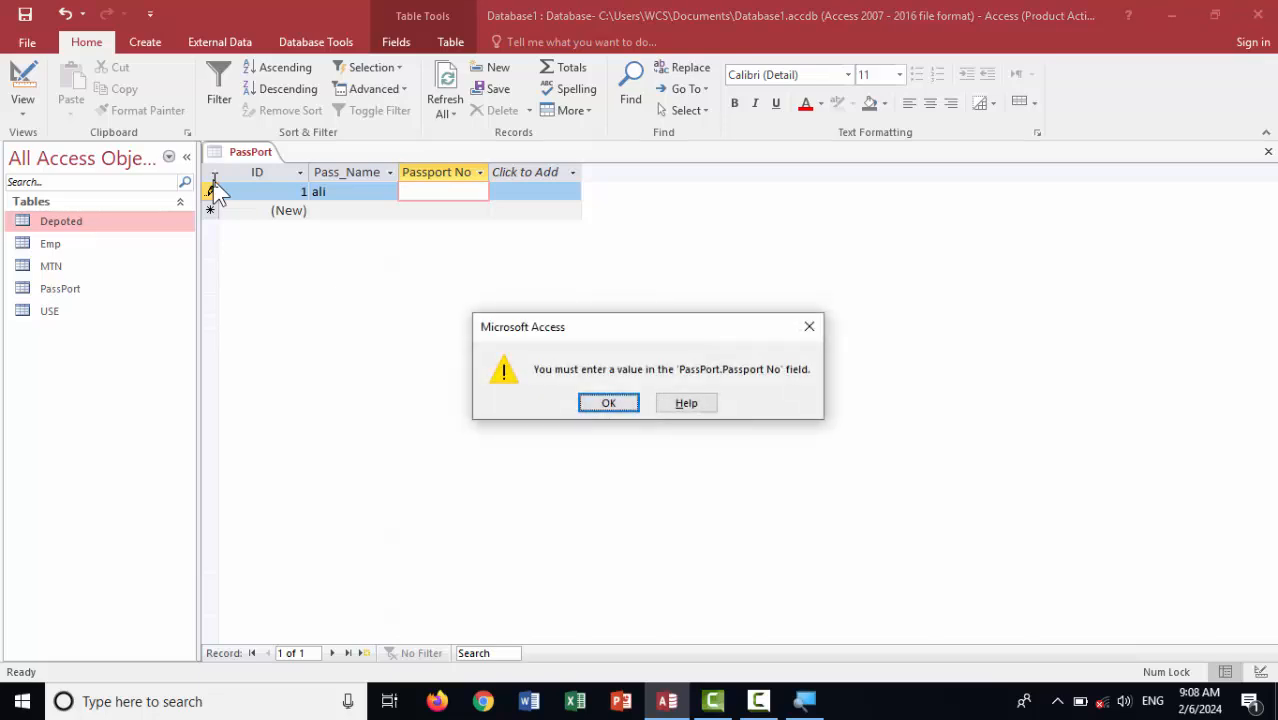
key(Tab)
key(Tab)
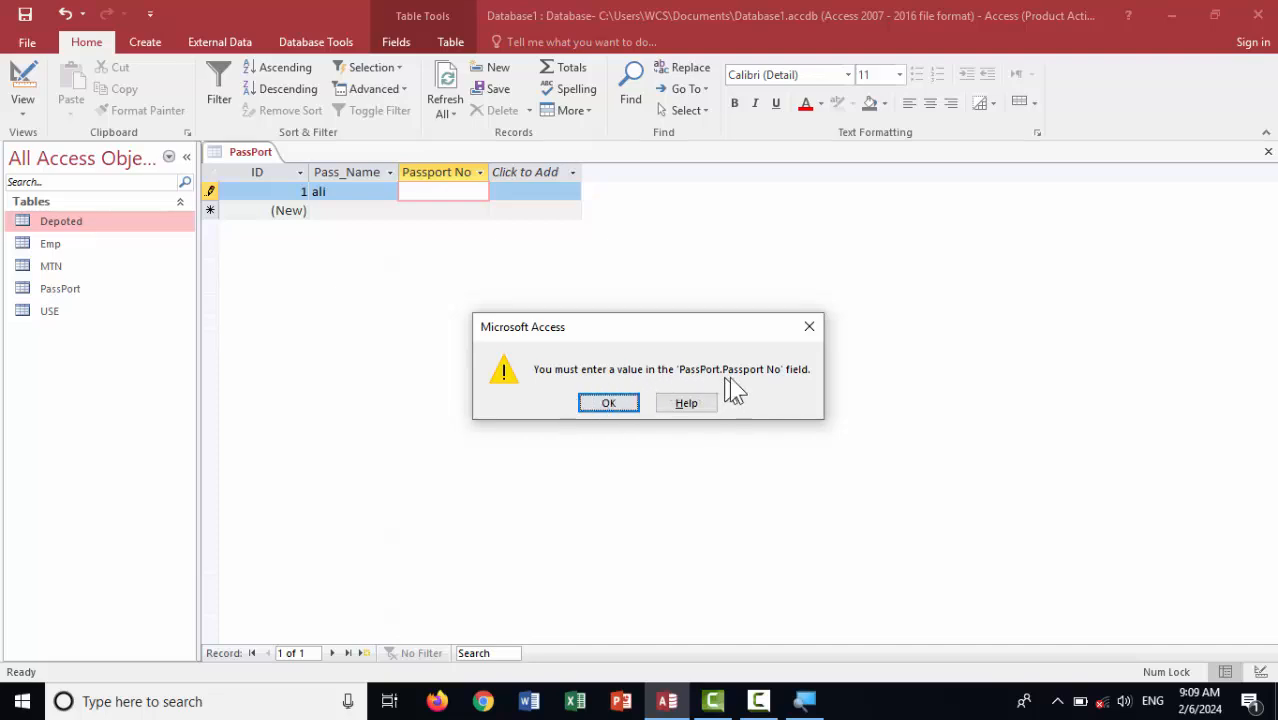
click(803, 329)
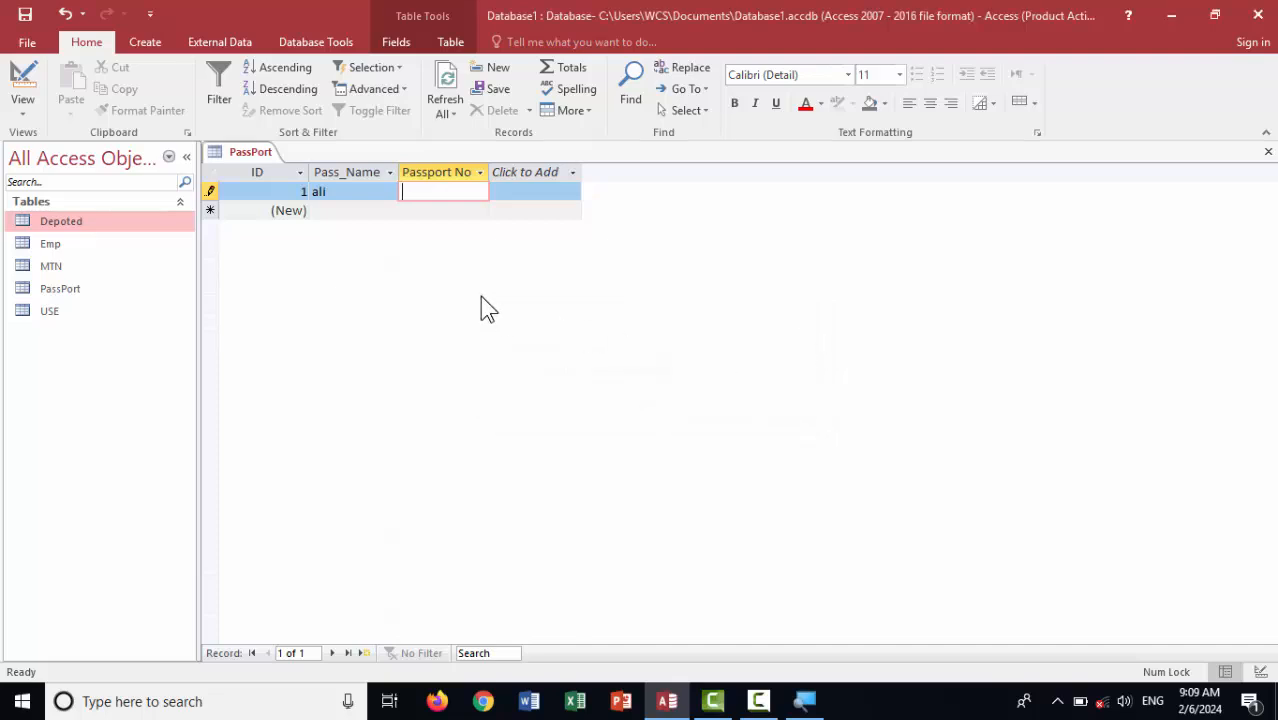
text(456787)
key(Tab)
Add passenger khan with Passport No 3456
key(Tab)
text(khan)
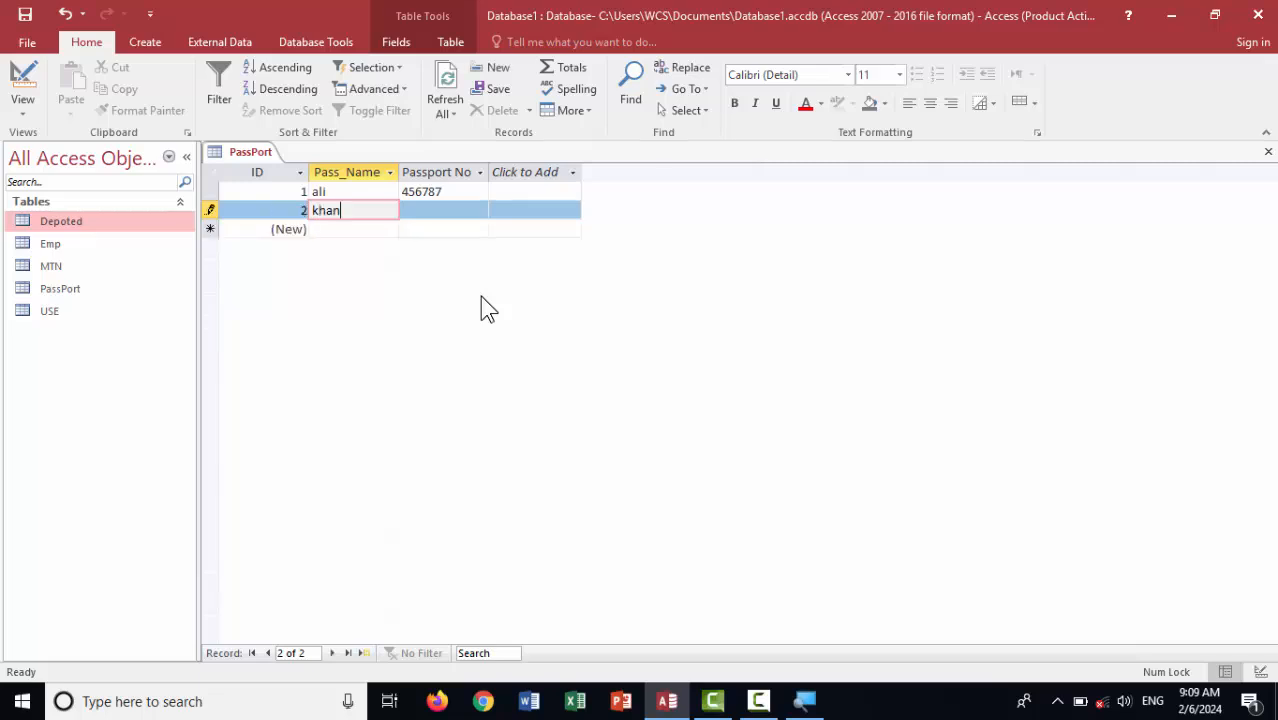
key(Tab)
text(3456)
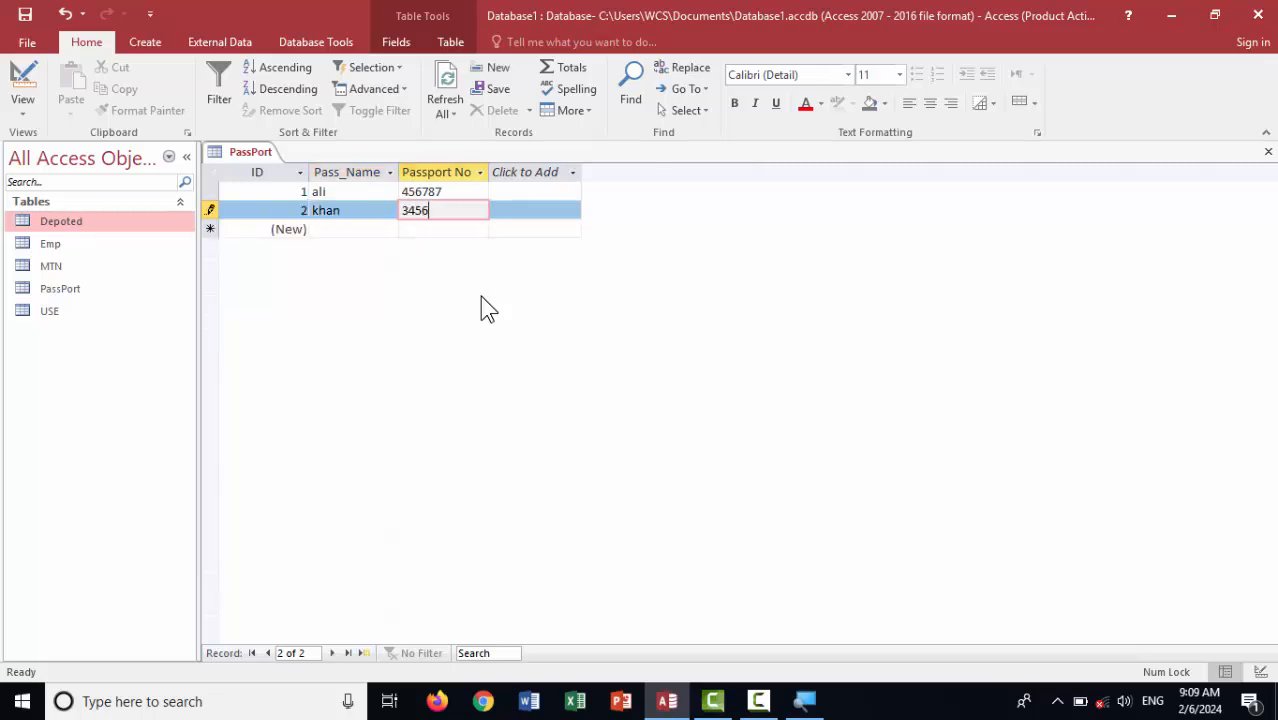
key(Tab)
key(Tab)
Add passenger amir with Passport No 45678 after a warning, then clear that number
key(Tab)
text(amir)
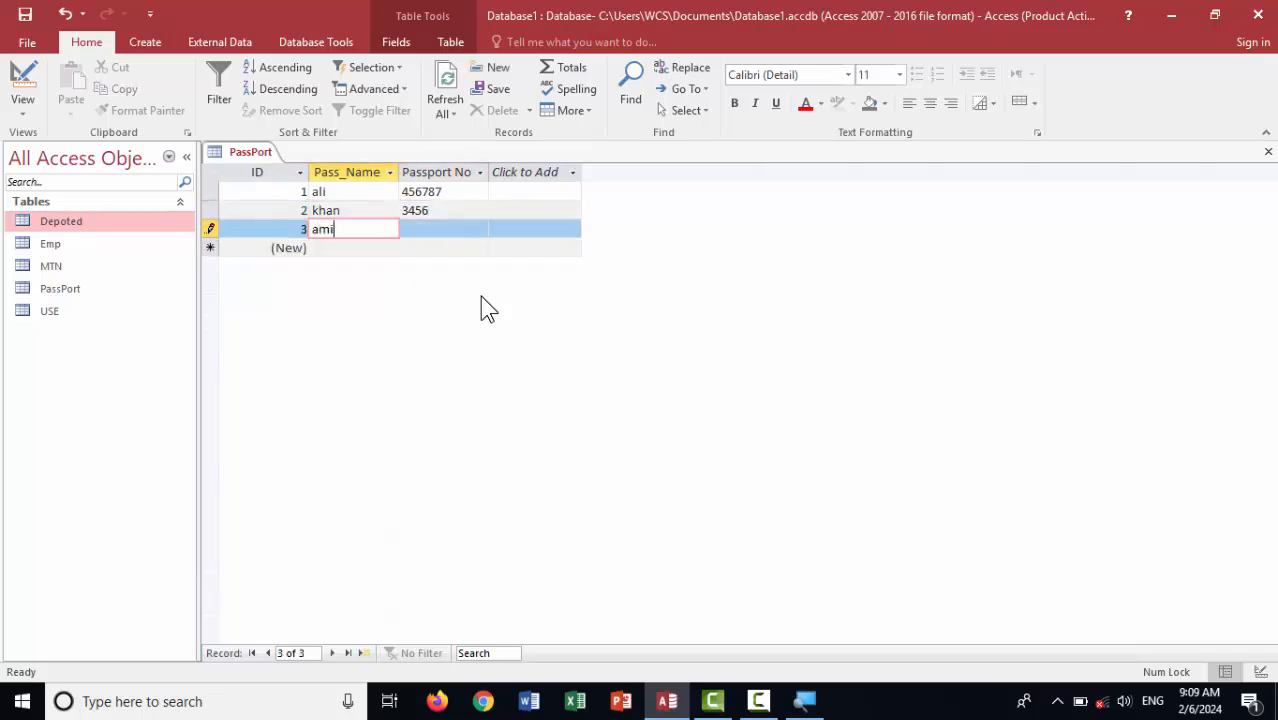
key(Tab)
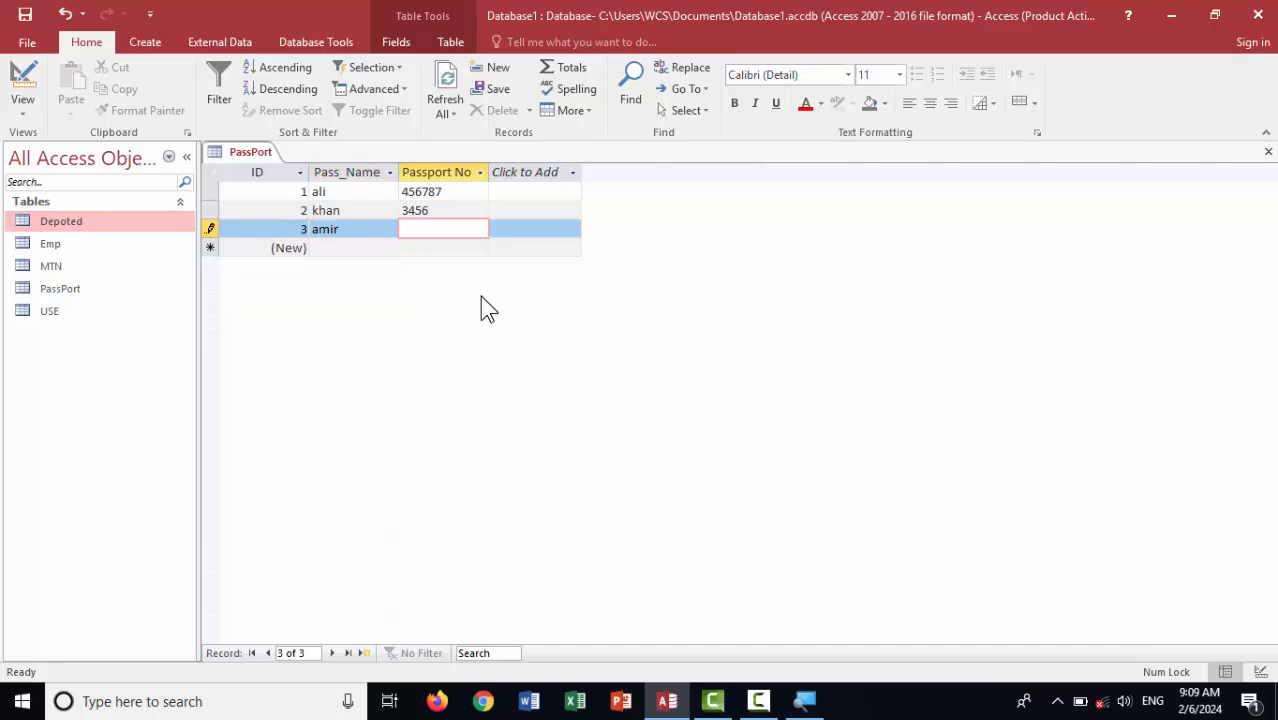
text(4)
key(BackSpace)
key(Tab)
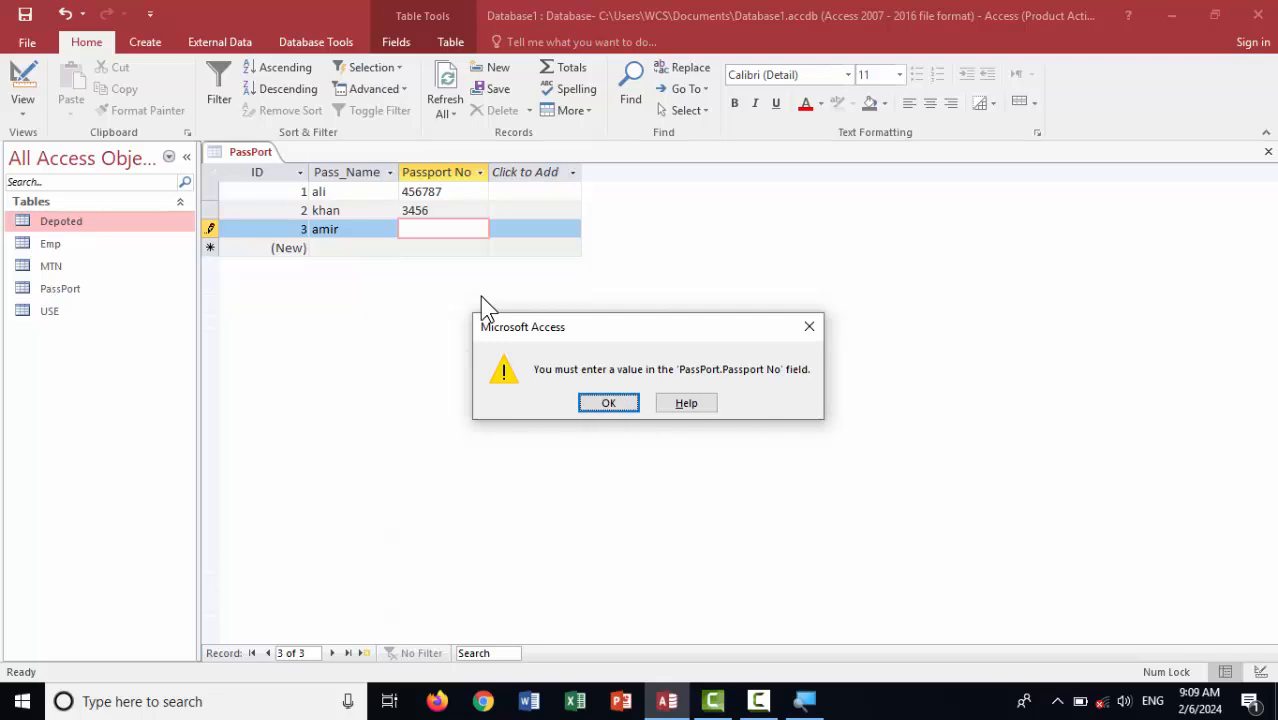
key(Tab)
key(Tab)
key(Return)
text(45678)
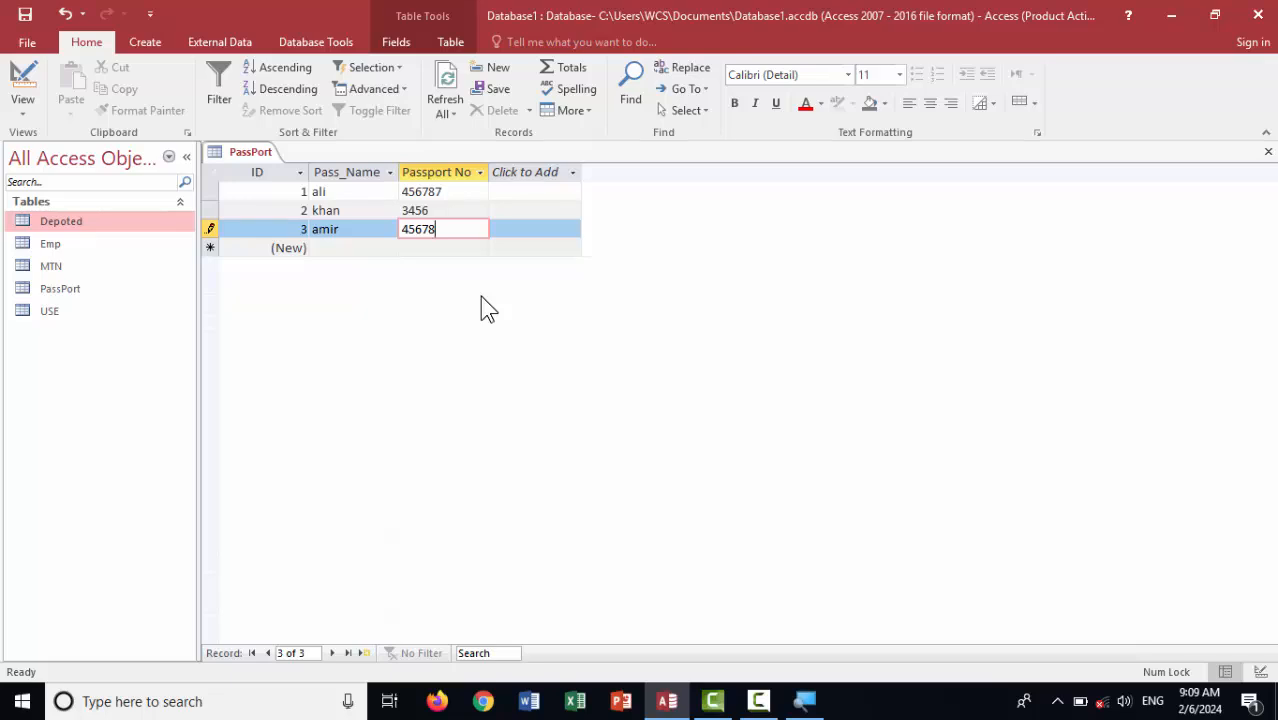
key(Tab)
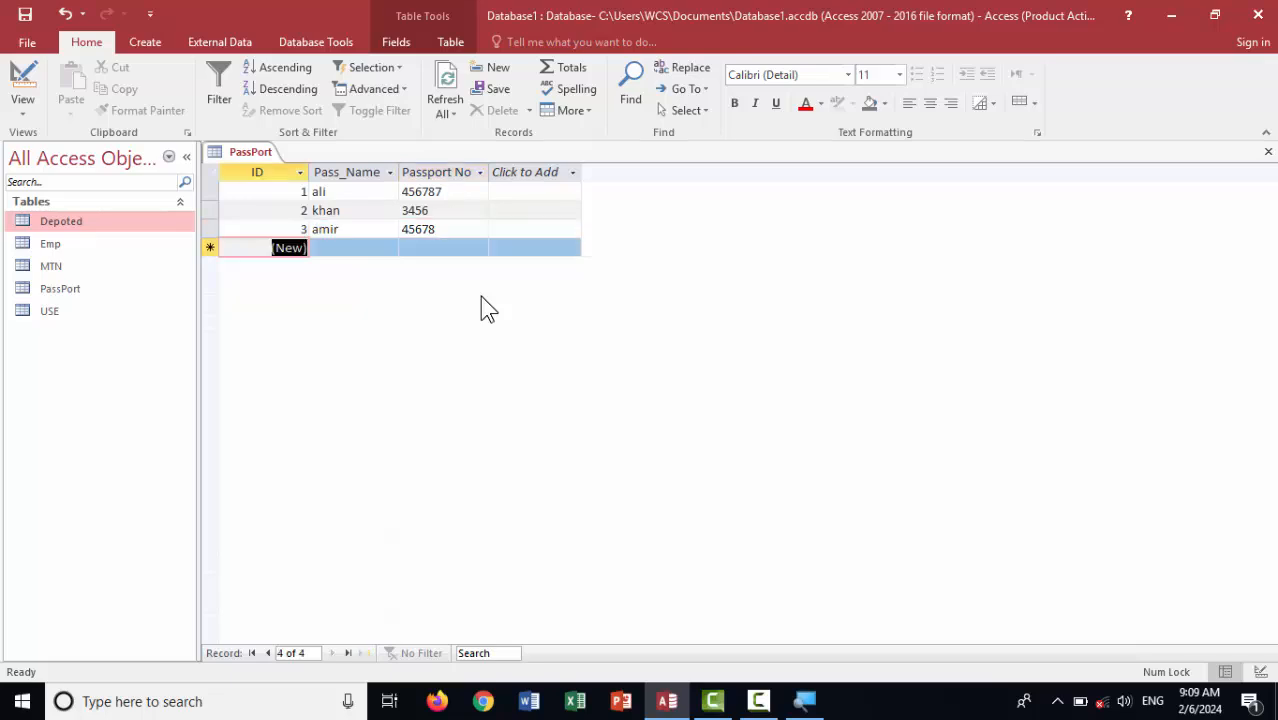
double_click(451, 228)
key(Delete)
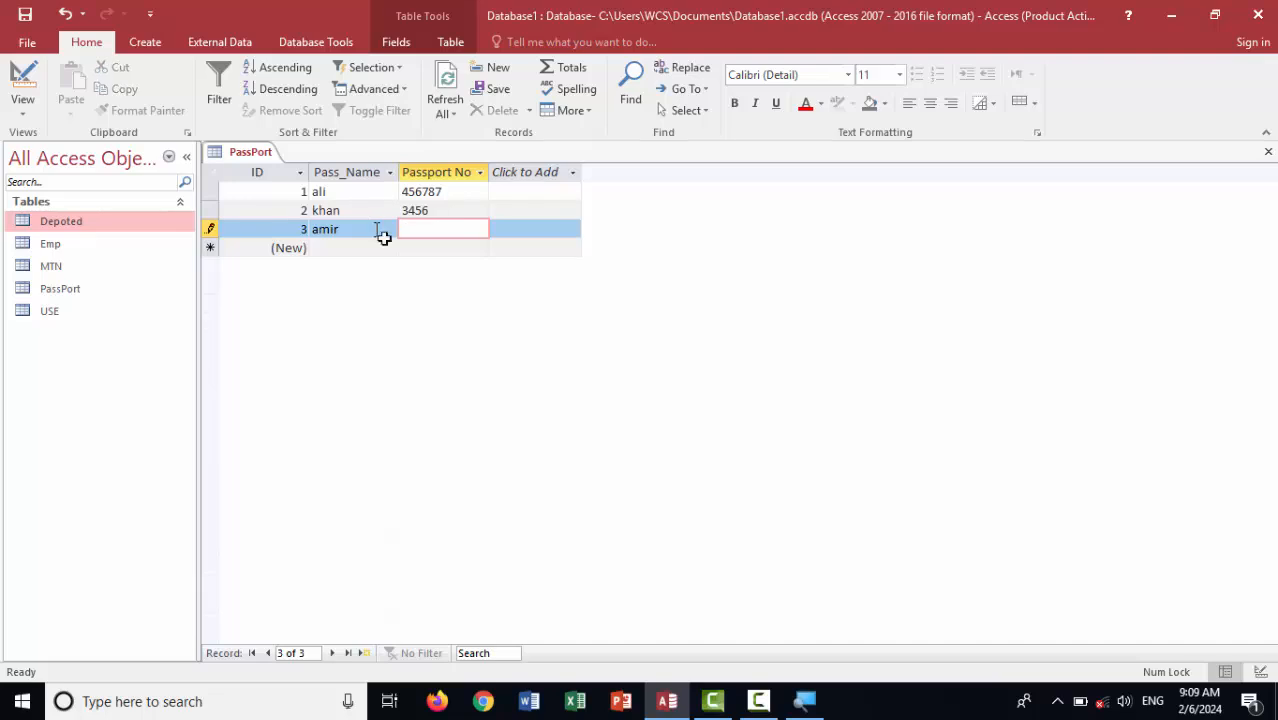
Add passenger usman with Passport No 3455
click(364, 250)
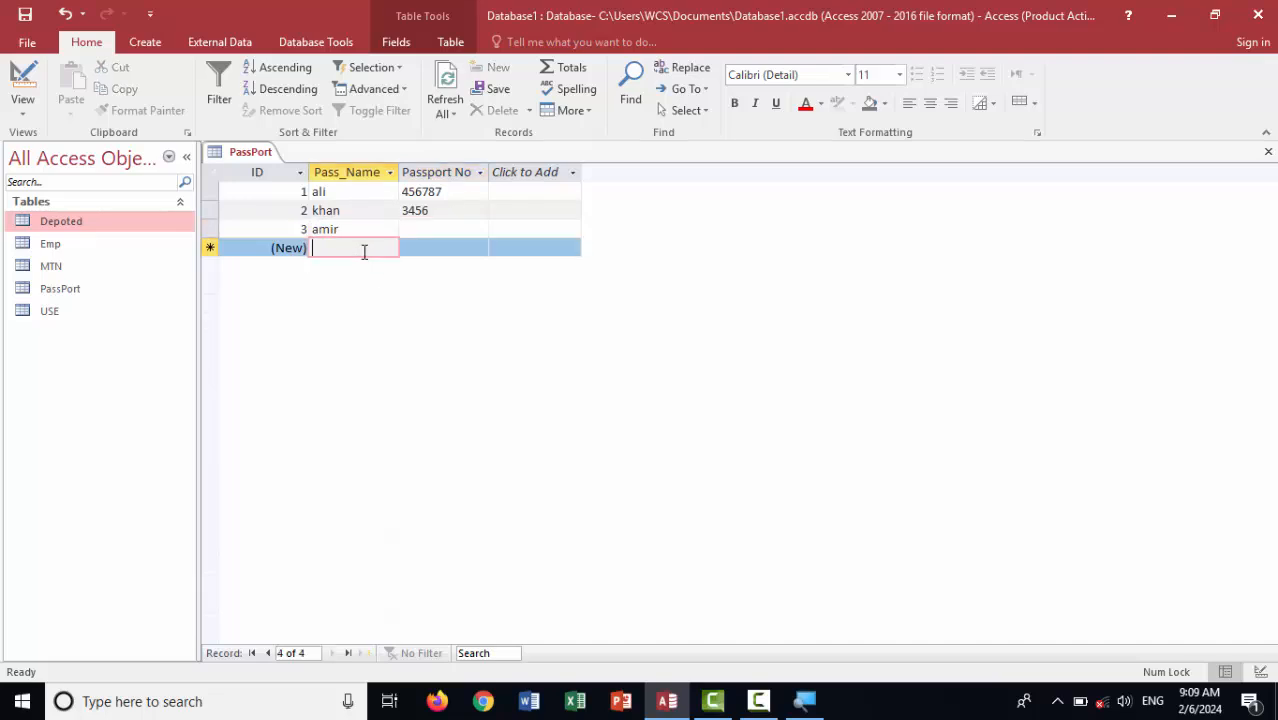
text(usman)
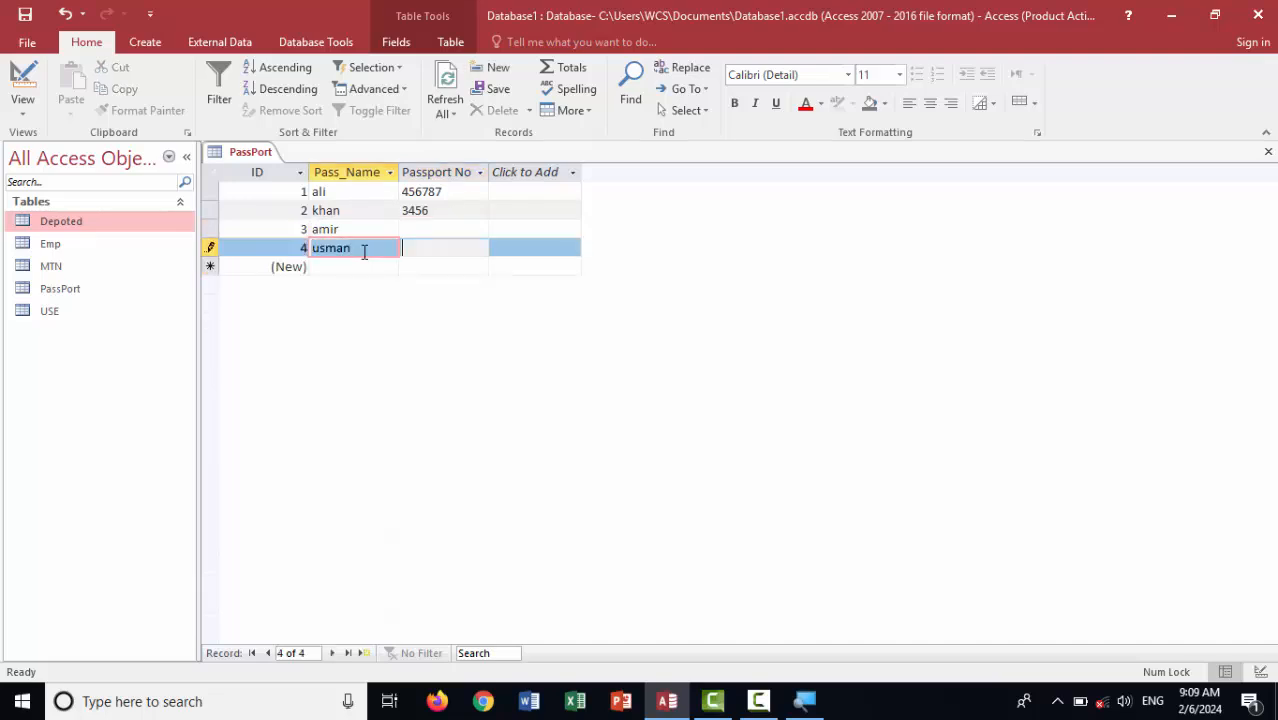
key(Tab)
text(3455)
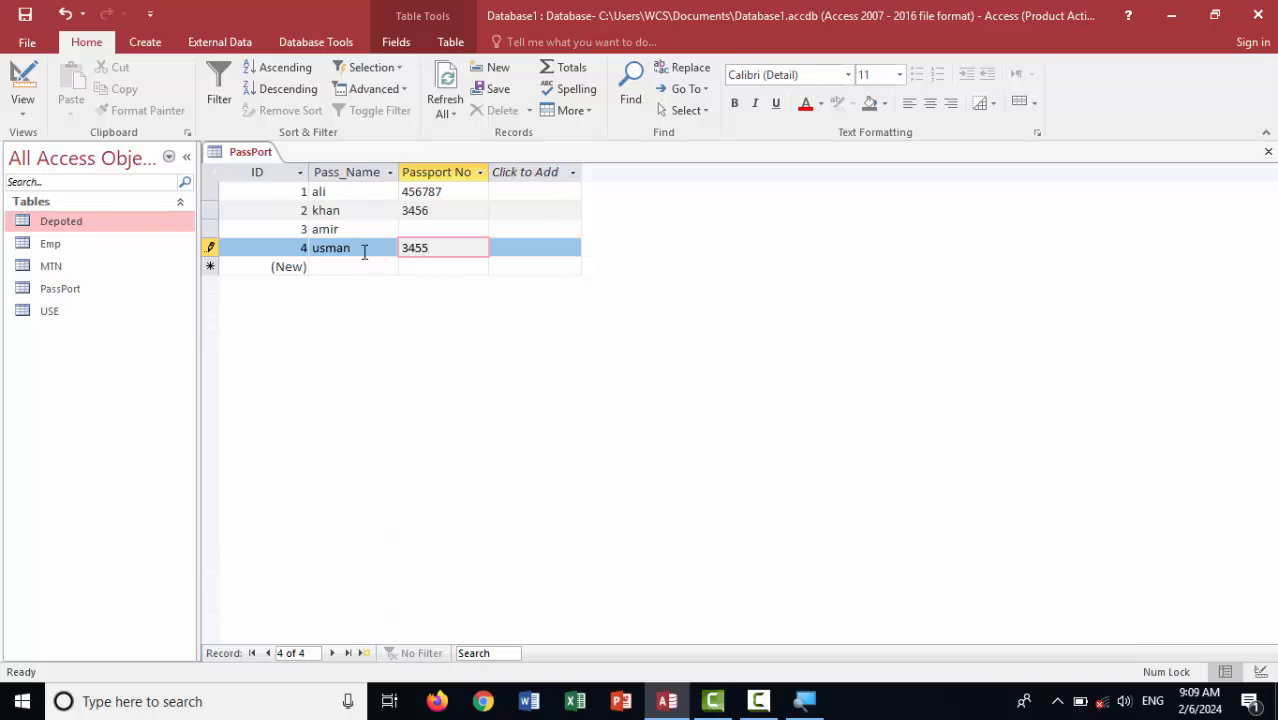
key(Tab)
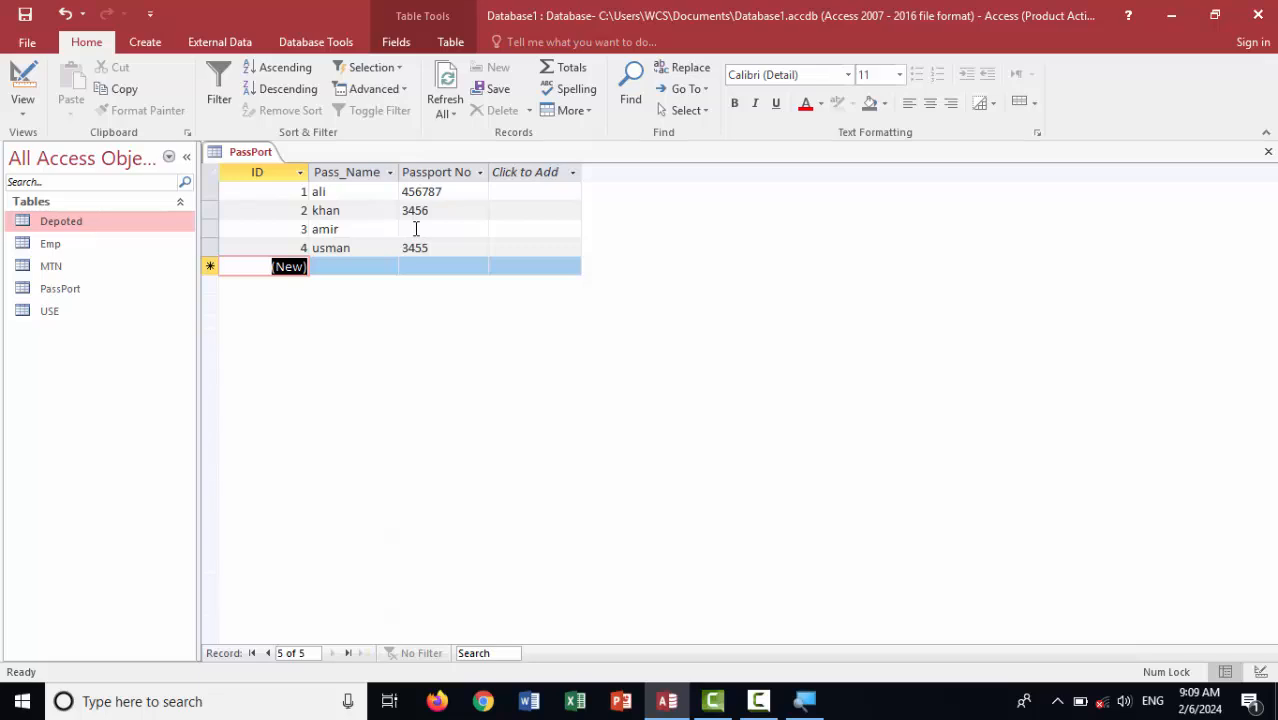
In Design view set Passport No's Allow Zero Length to No, save, and return to Datasheet view
click(22, 82)
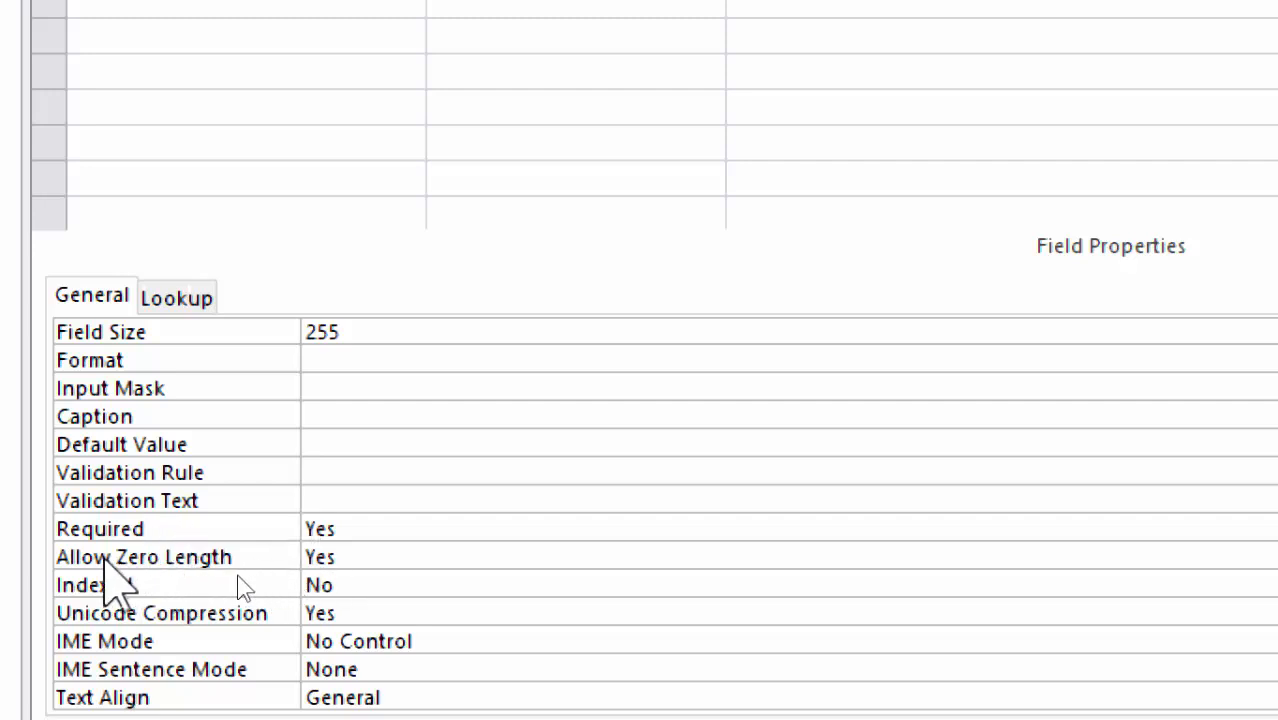
click(359, 566)
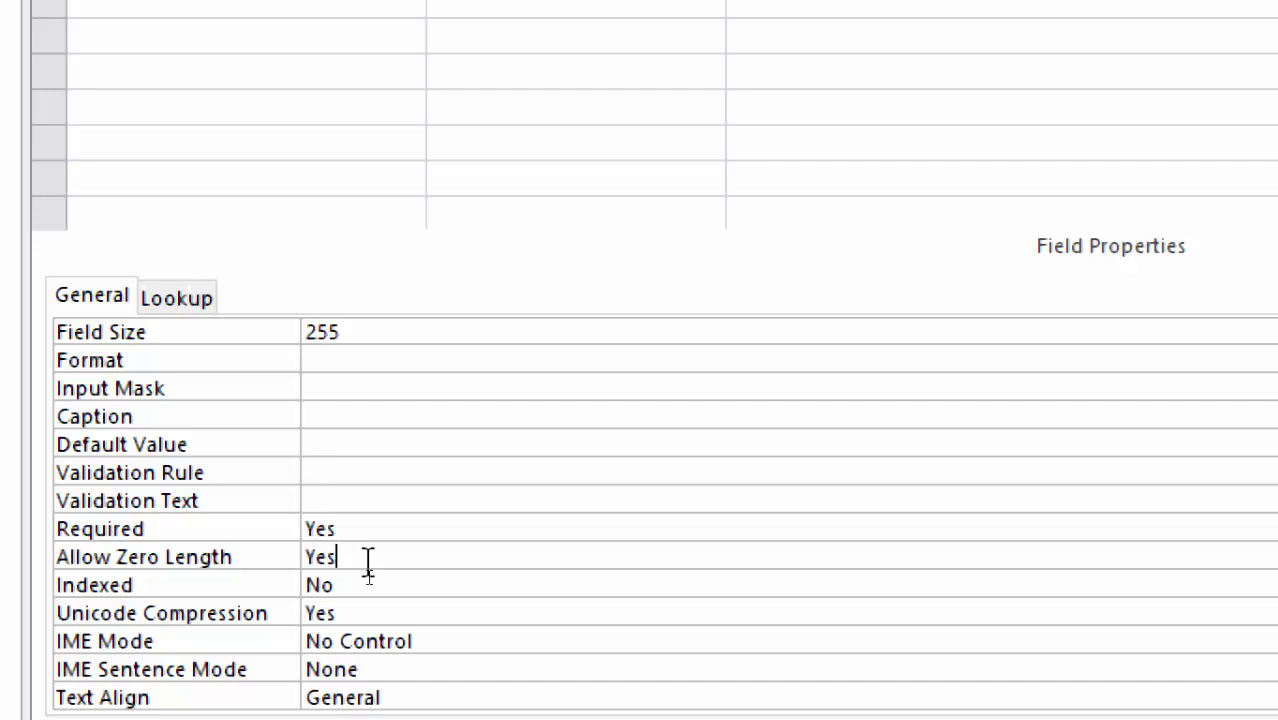
key(BackSpace)
key(BackSpace)
key(BackSpace)
text(No)
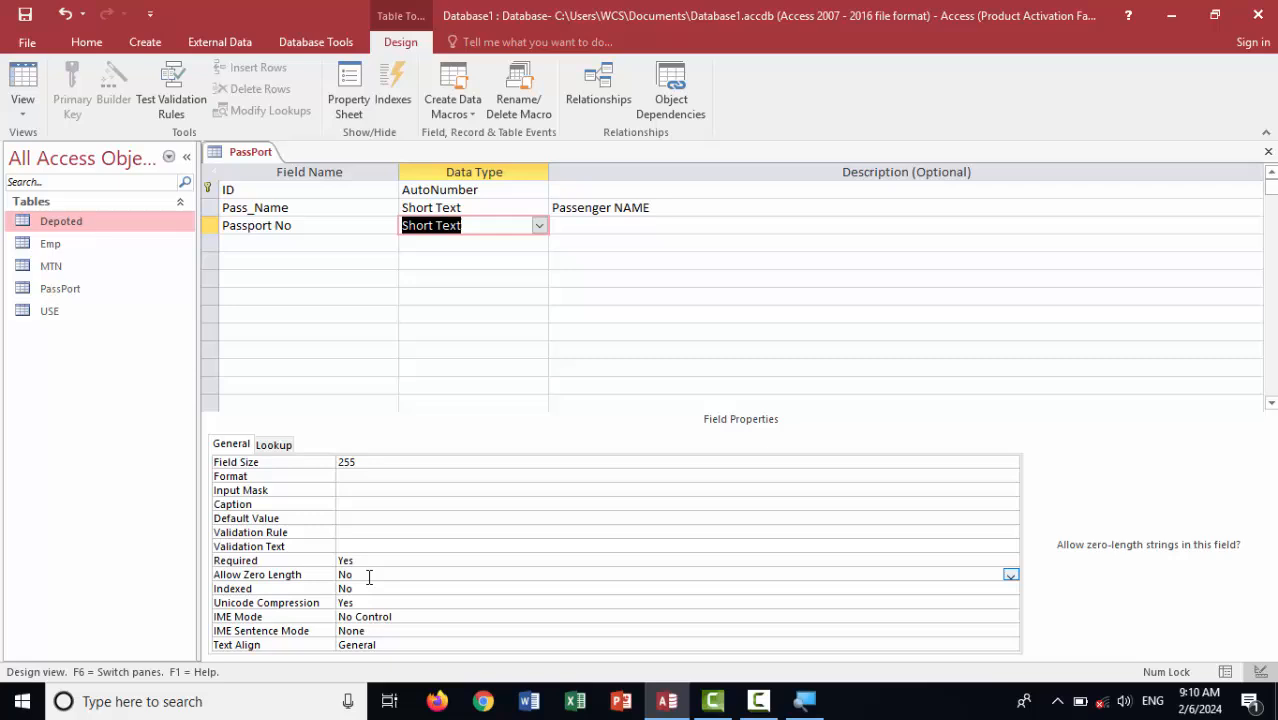
key(ctrl+s)
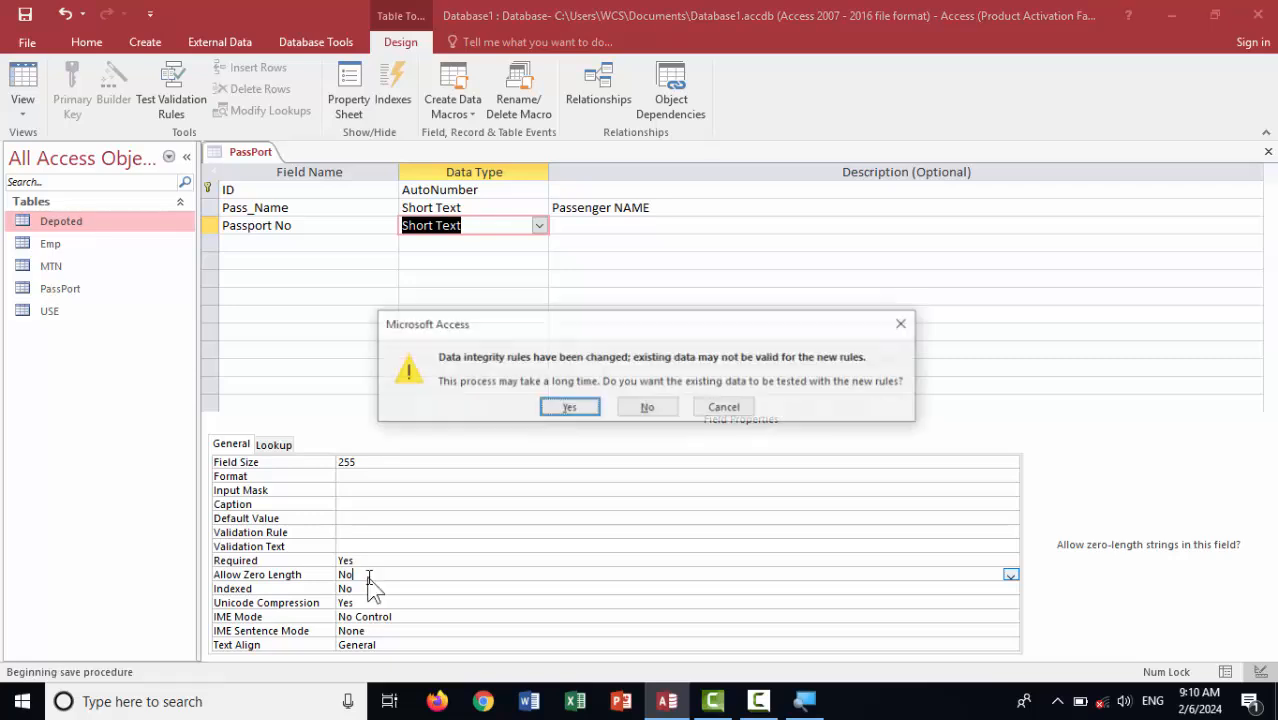
key(Return)
key(Return)
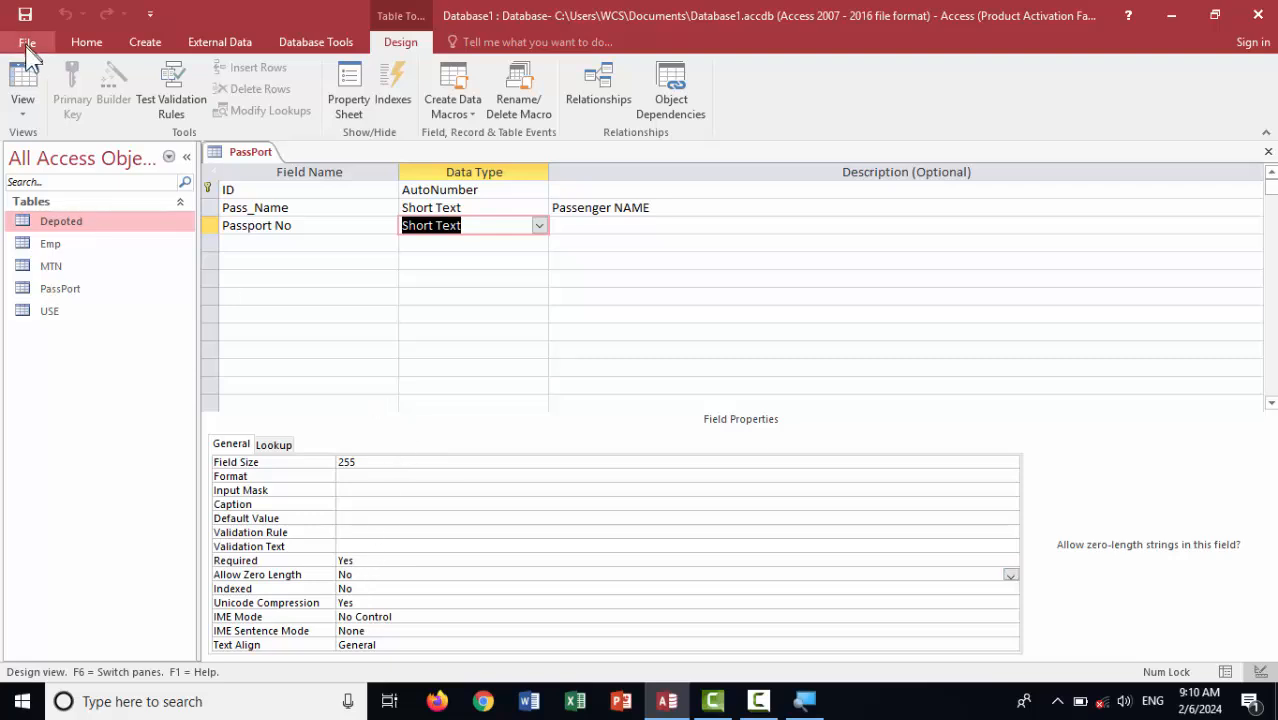
click(22, 80)
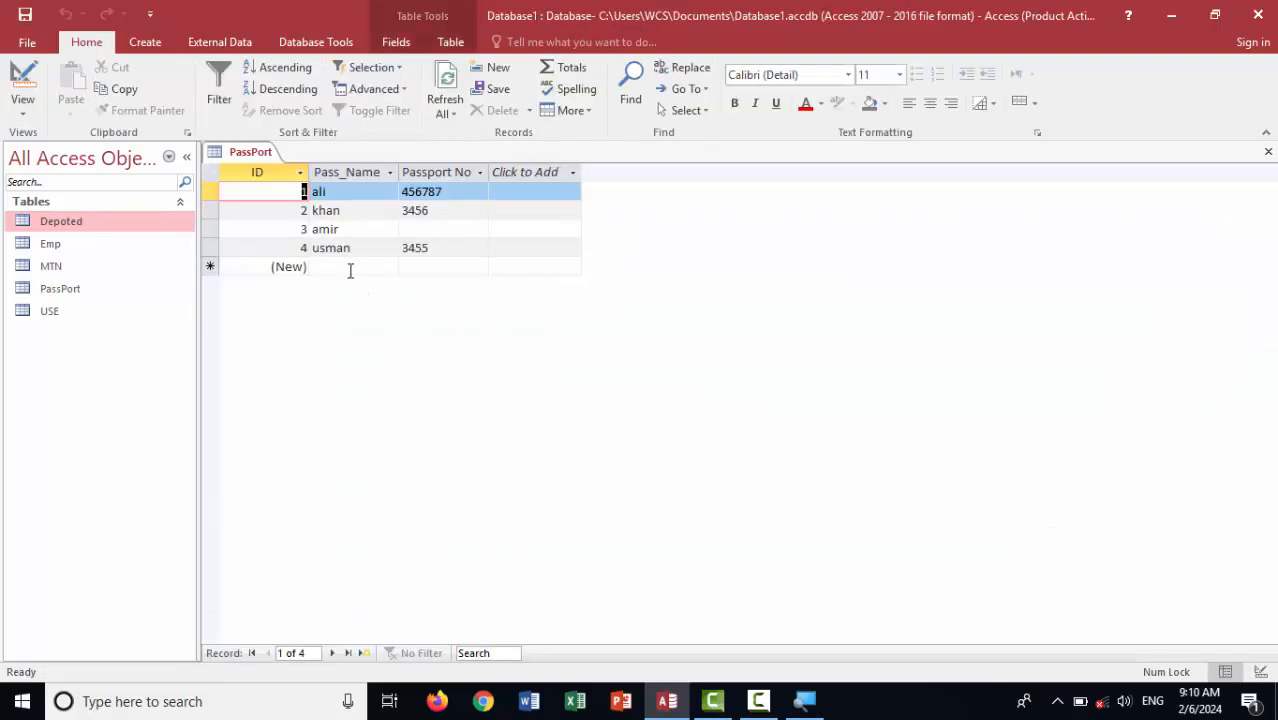
Add passenger aziz with Passport No 3456
click(350, 268)
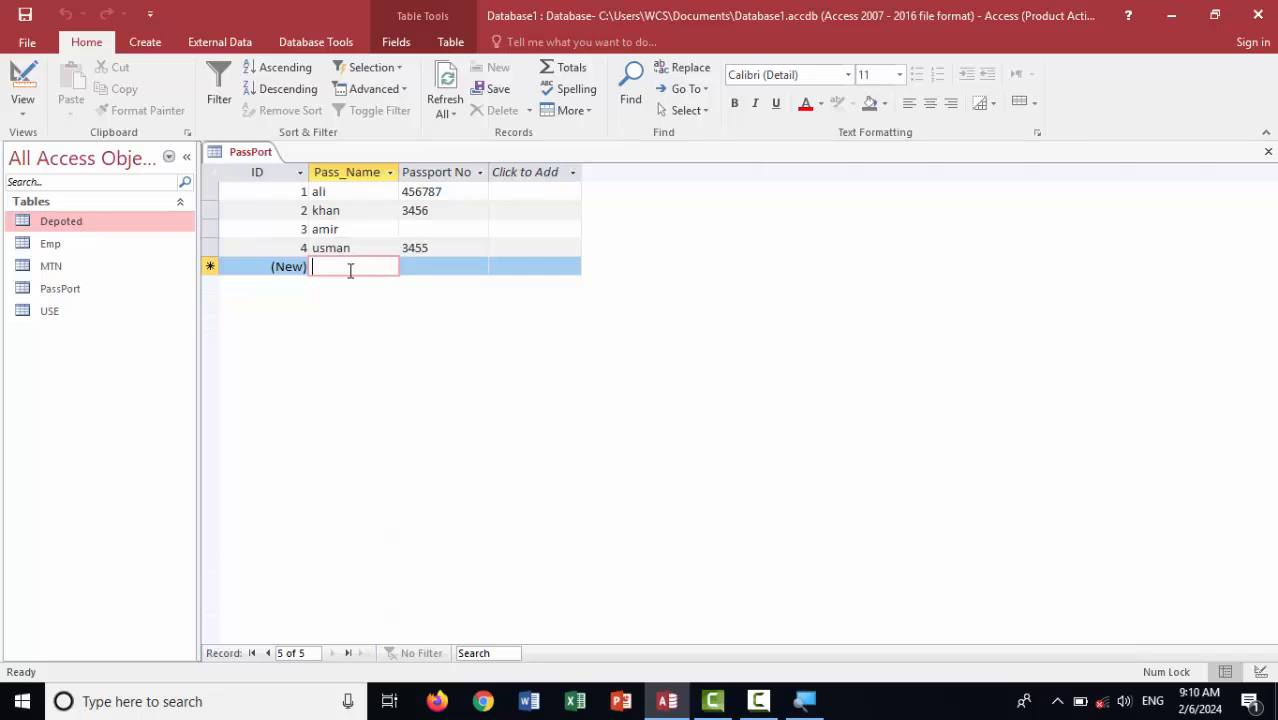
text(aziz)
key(Tab)
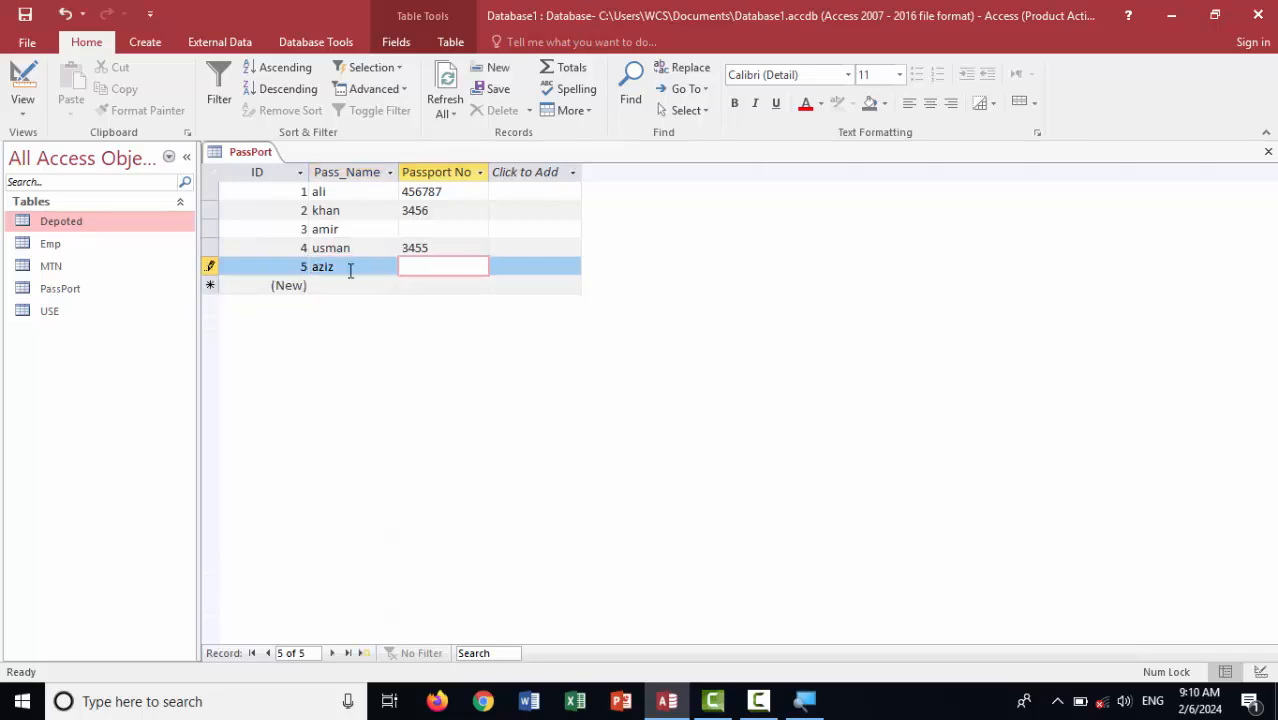
text(3456)
key(Tab)
key(Tab)
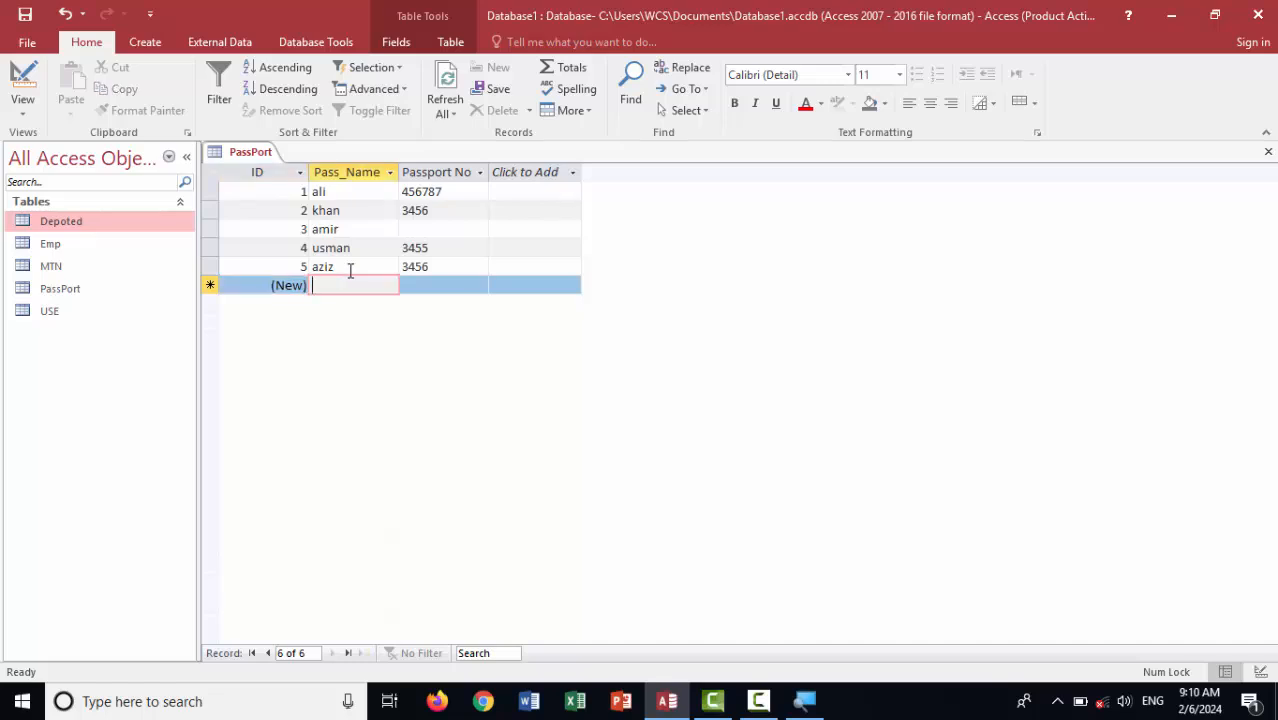
Add passenger fawad, clear his passport number to trigger the warning, then enter 456
text(fawa)
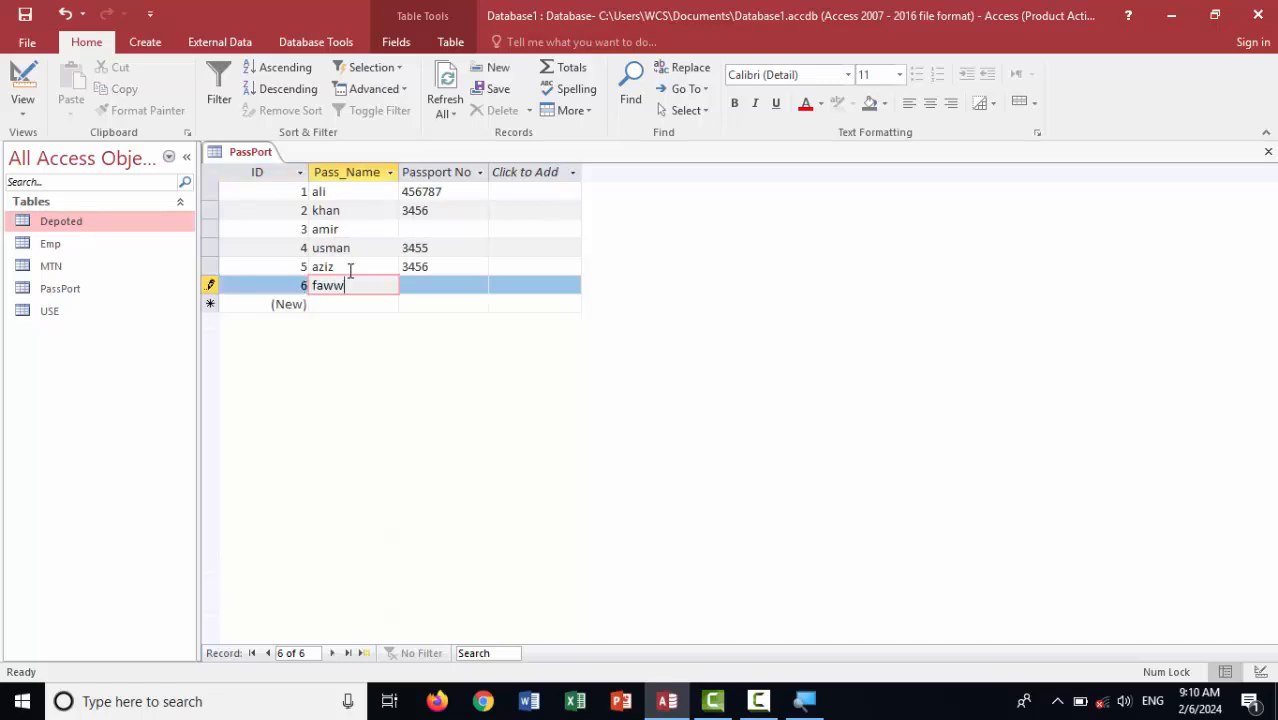
key(BackSpace)
text(ad)
key(Tab)
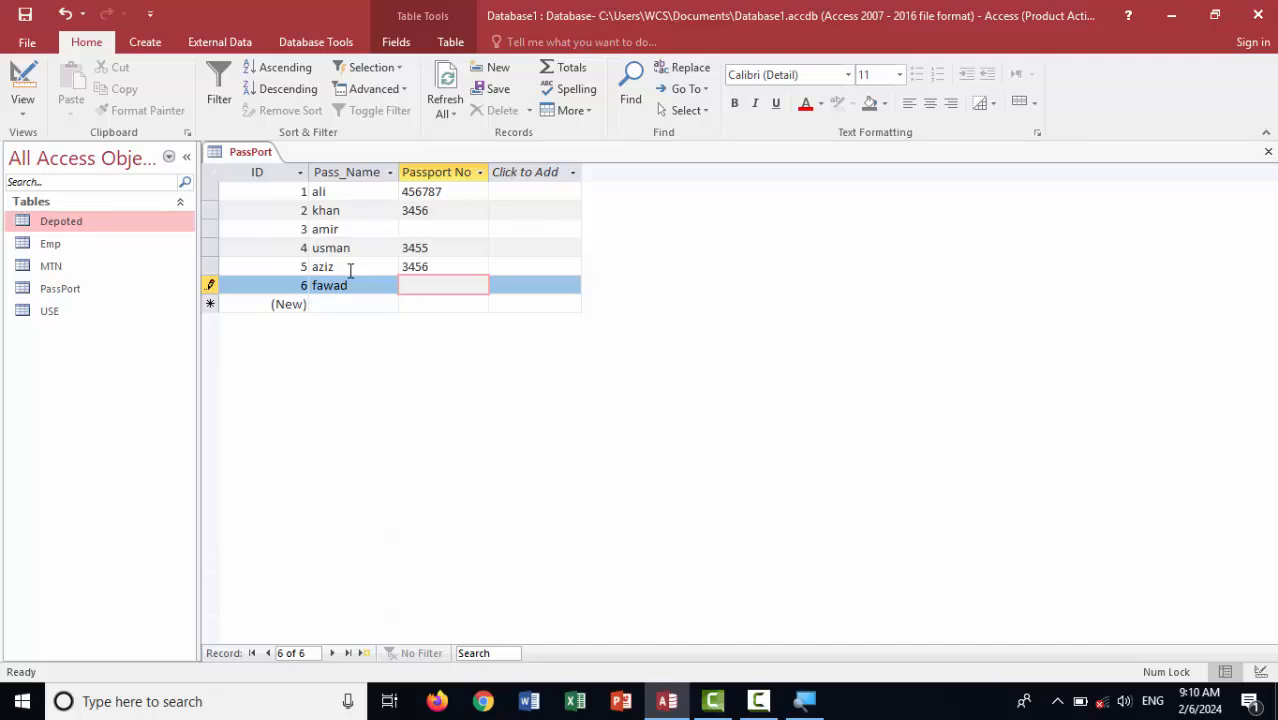
text(345)
key(Tab)
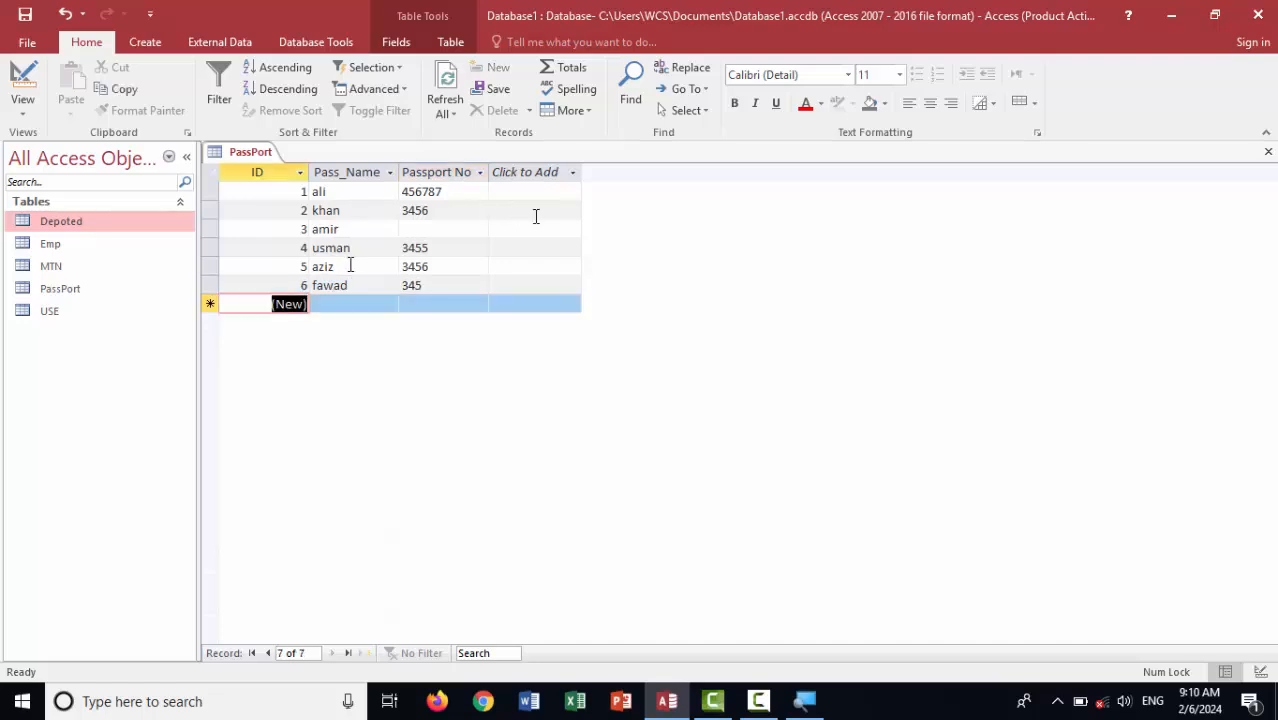
click(454, 289)
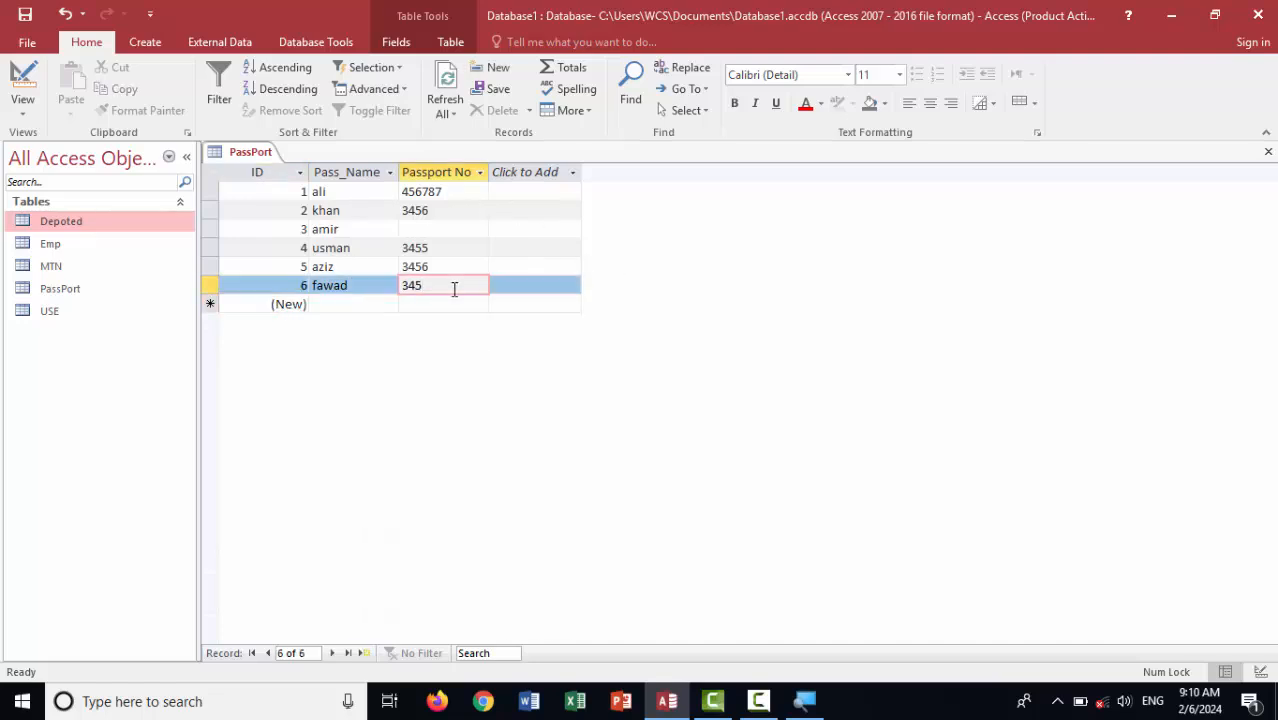
key(BackSpace)
key(BackSpace)
key(BackSpace)
click(455, 302)
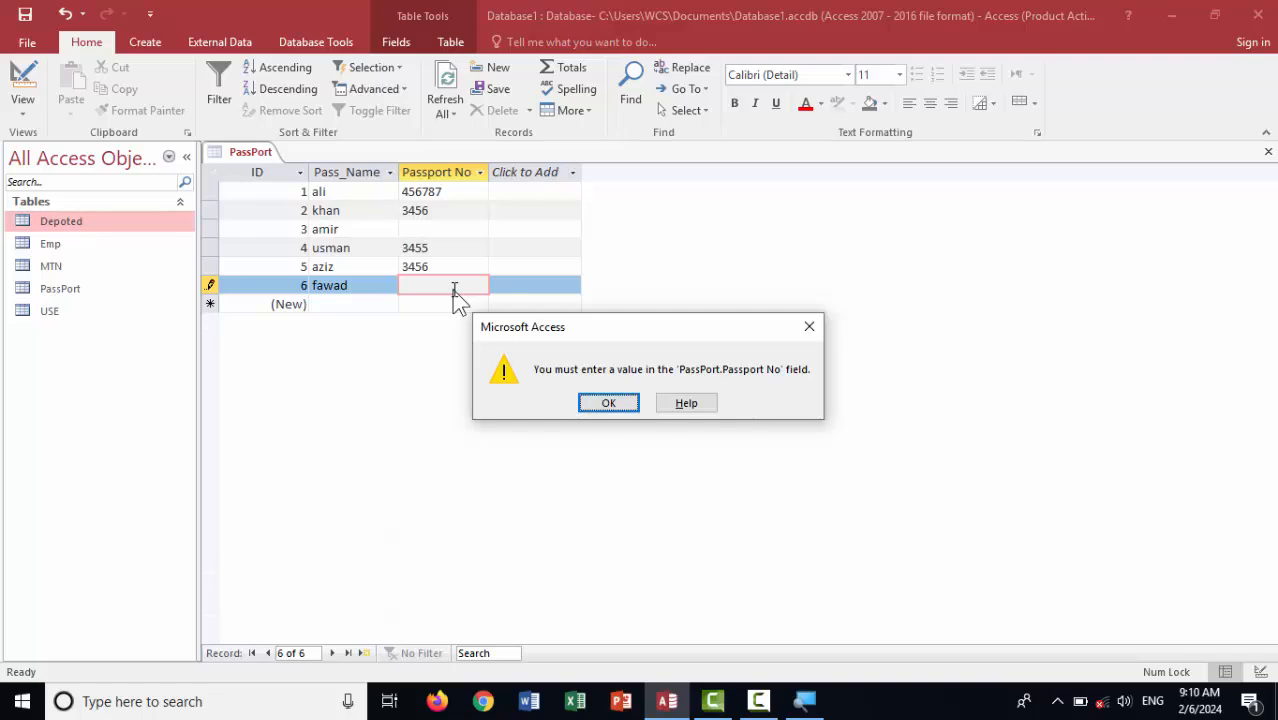
key(Return)
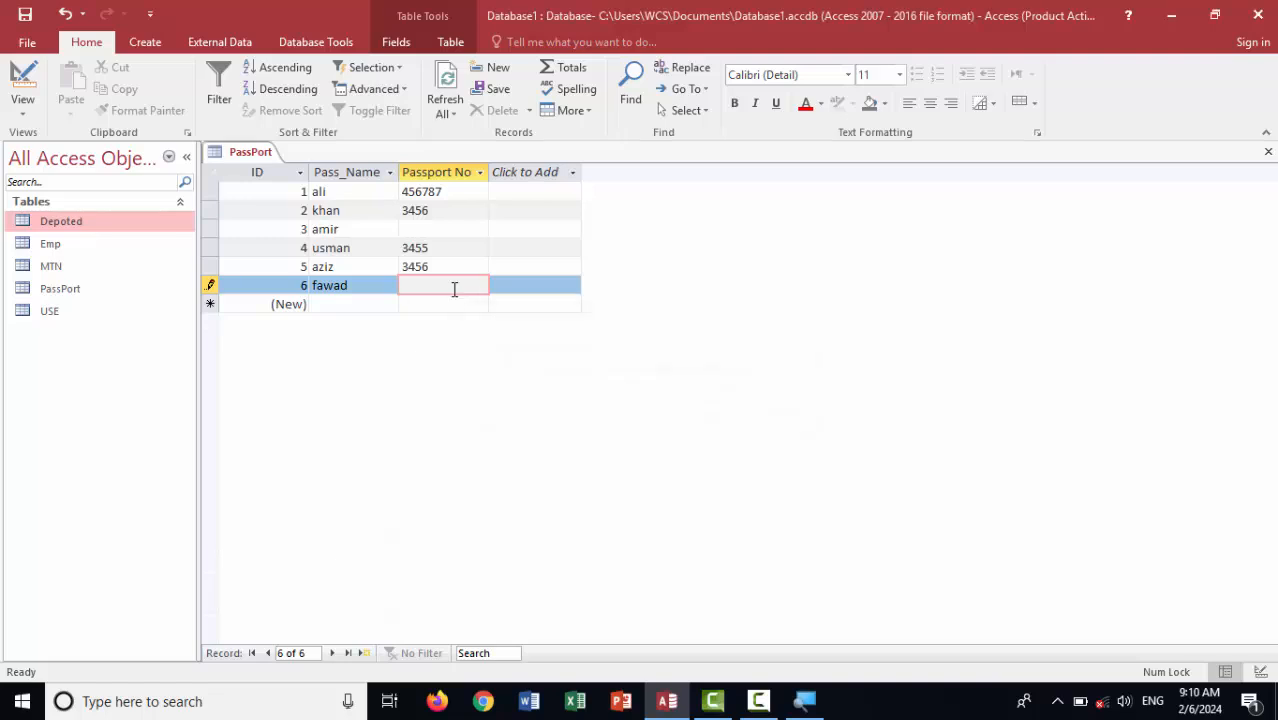
text(456)
key(Return)
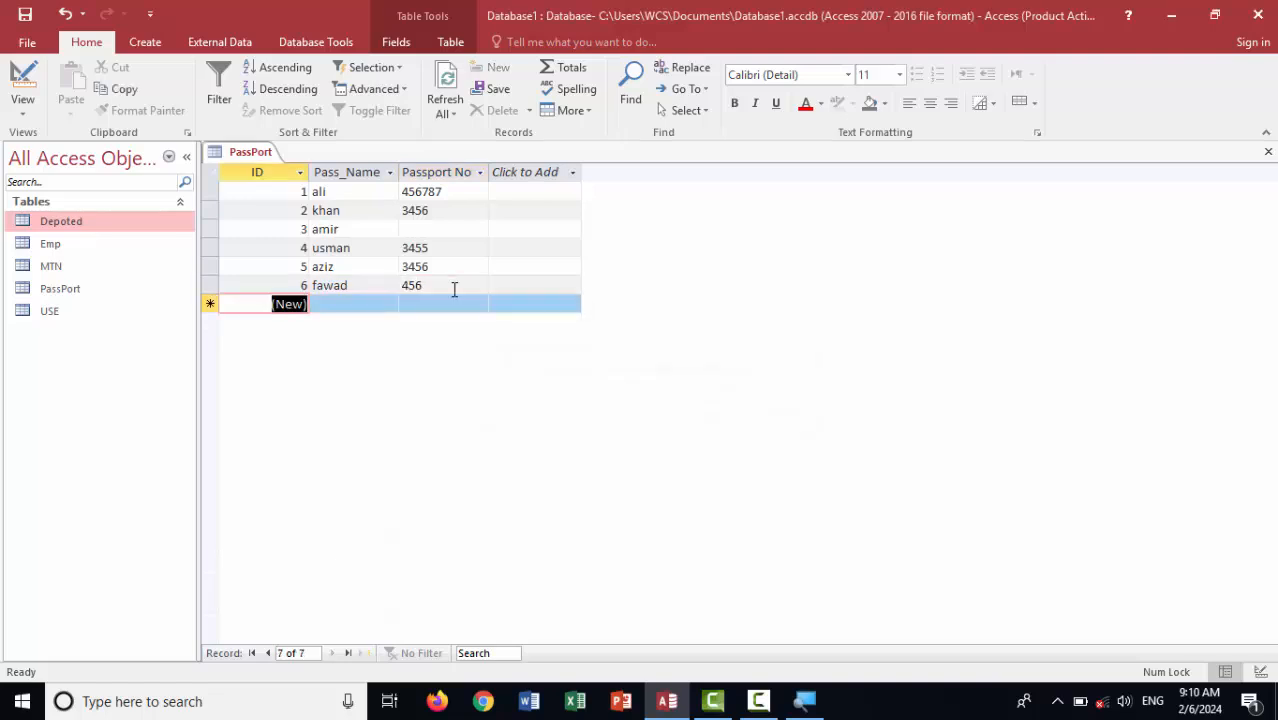
Reopen the PassPort table in Design view and review Passport No's Allow Zero Length property
click(22, 80)
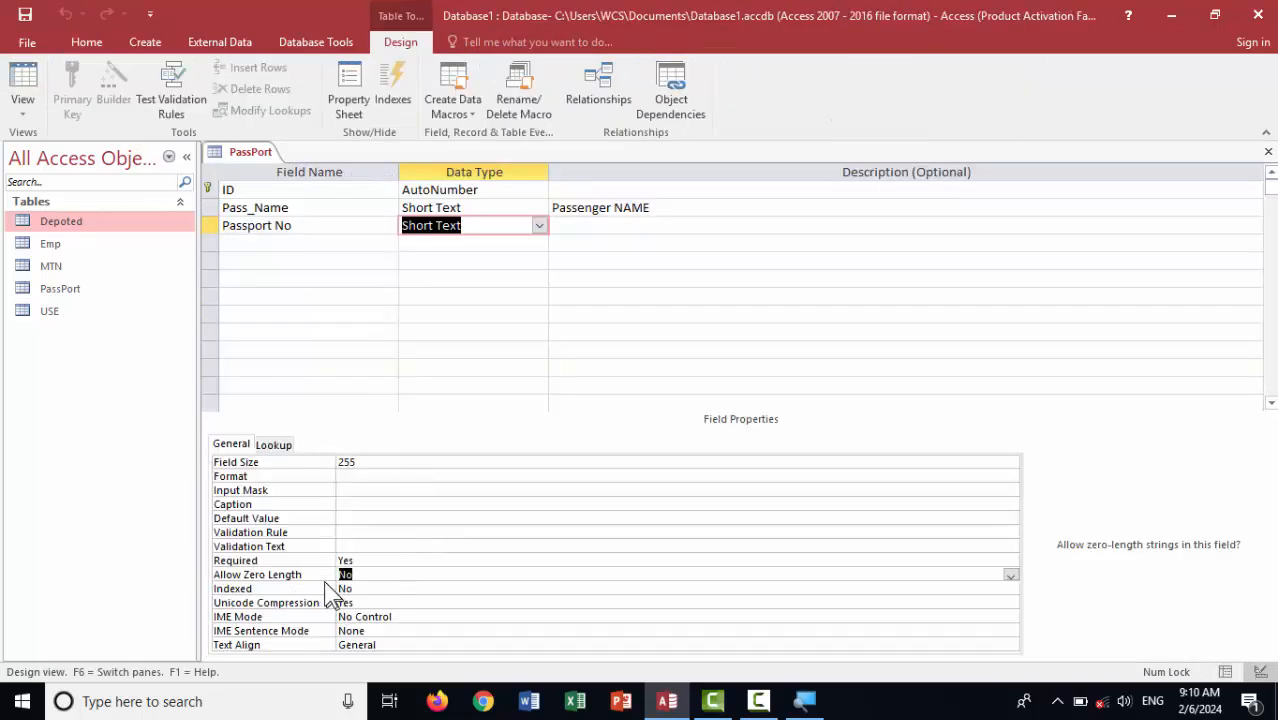
click(356, 576)
click(415, 617)
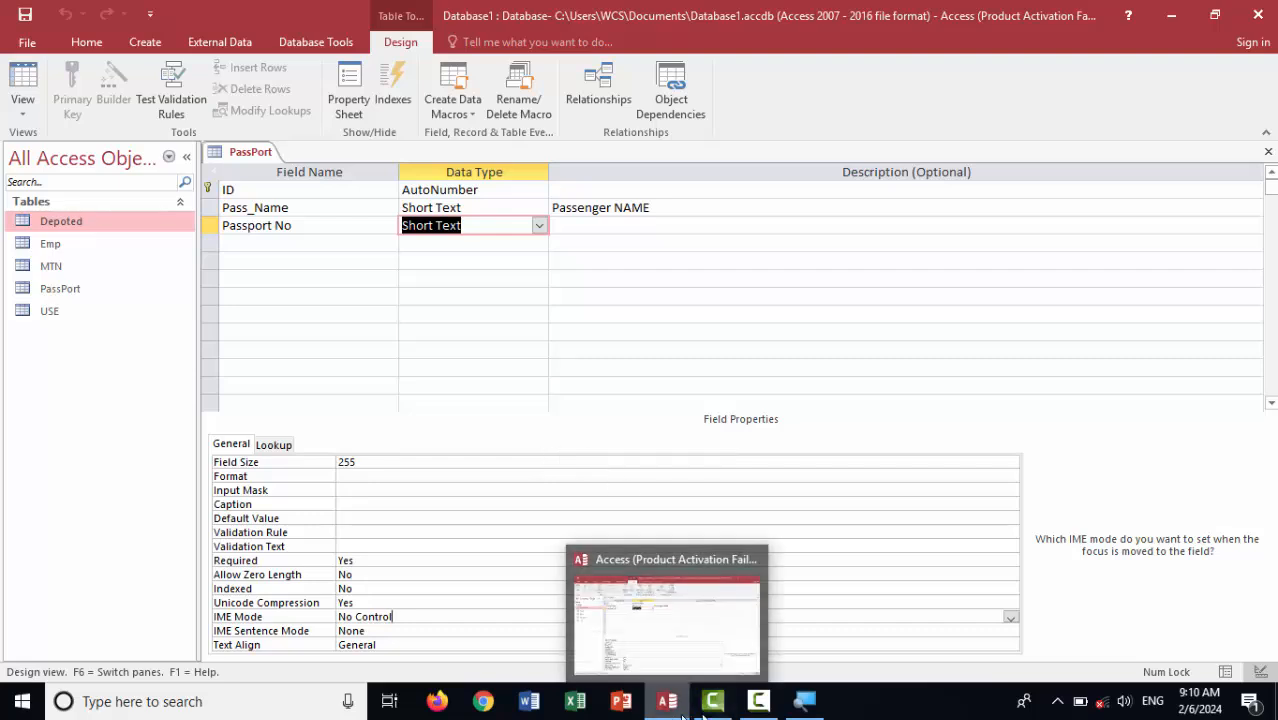
click(760, 705)
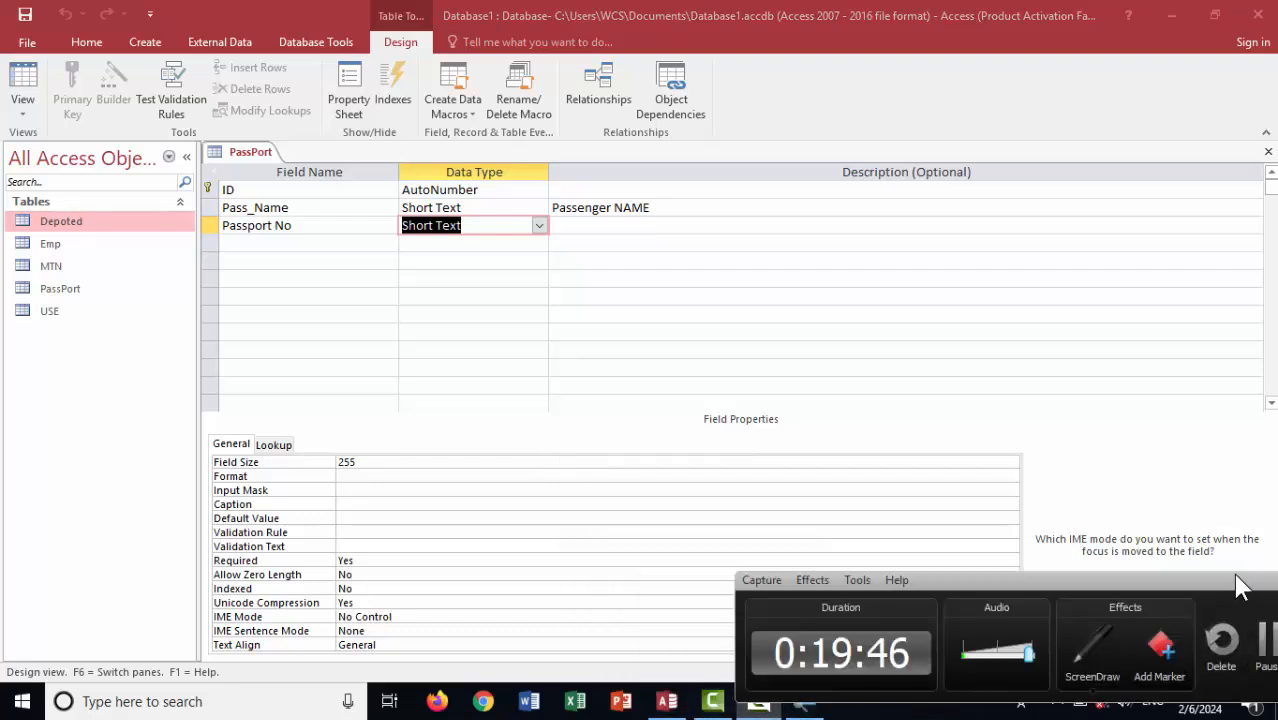